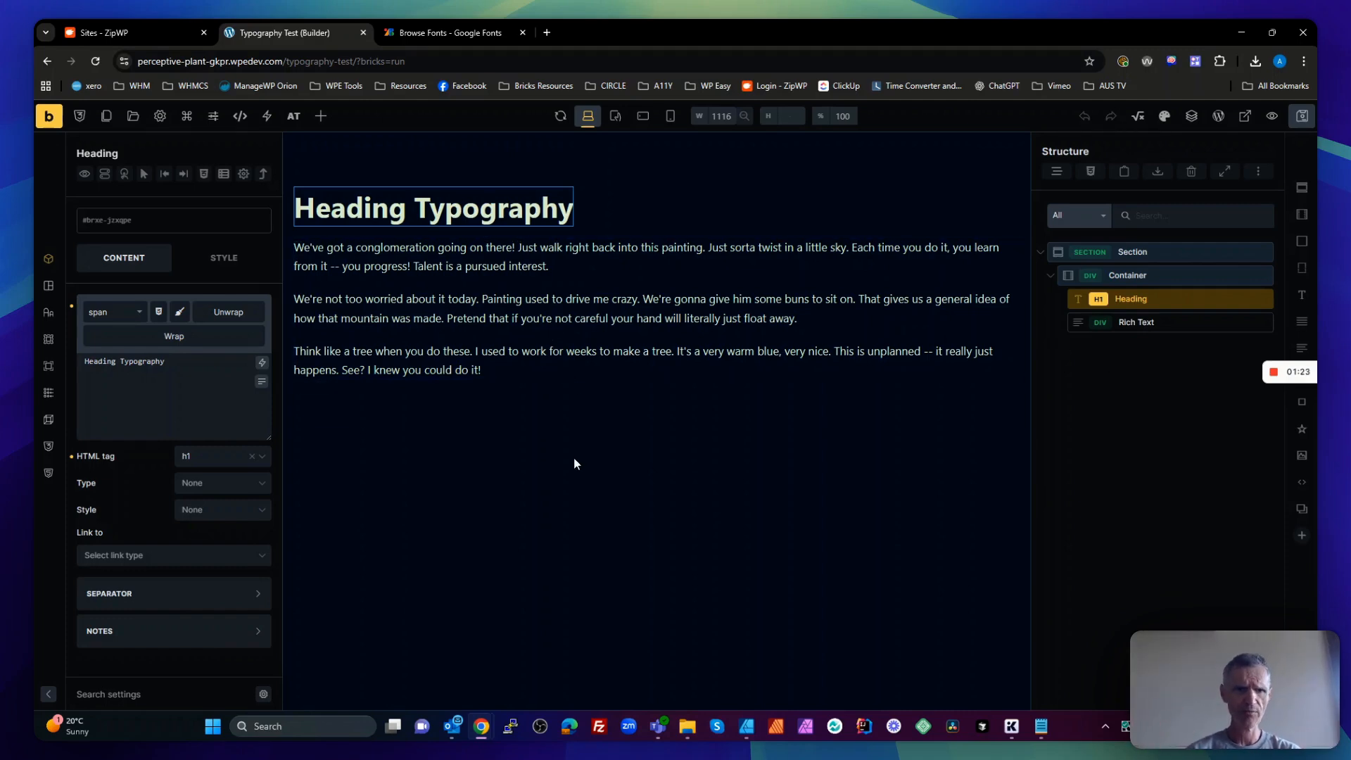
Save the Typography Test page with its heading and rich text, and view it on the frontend
left_click(526, 208)
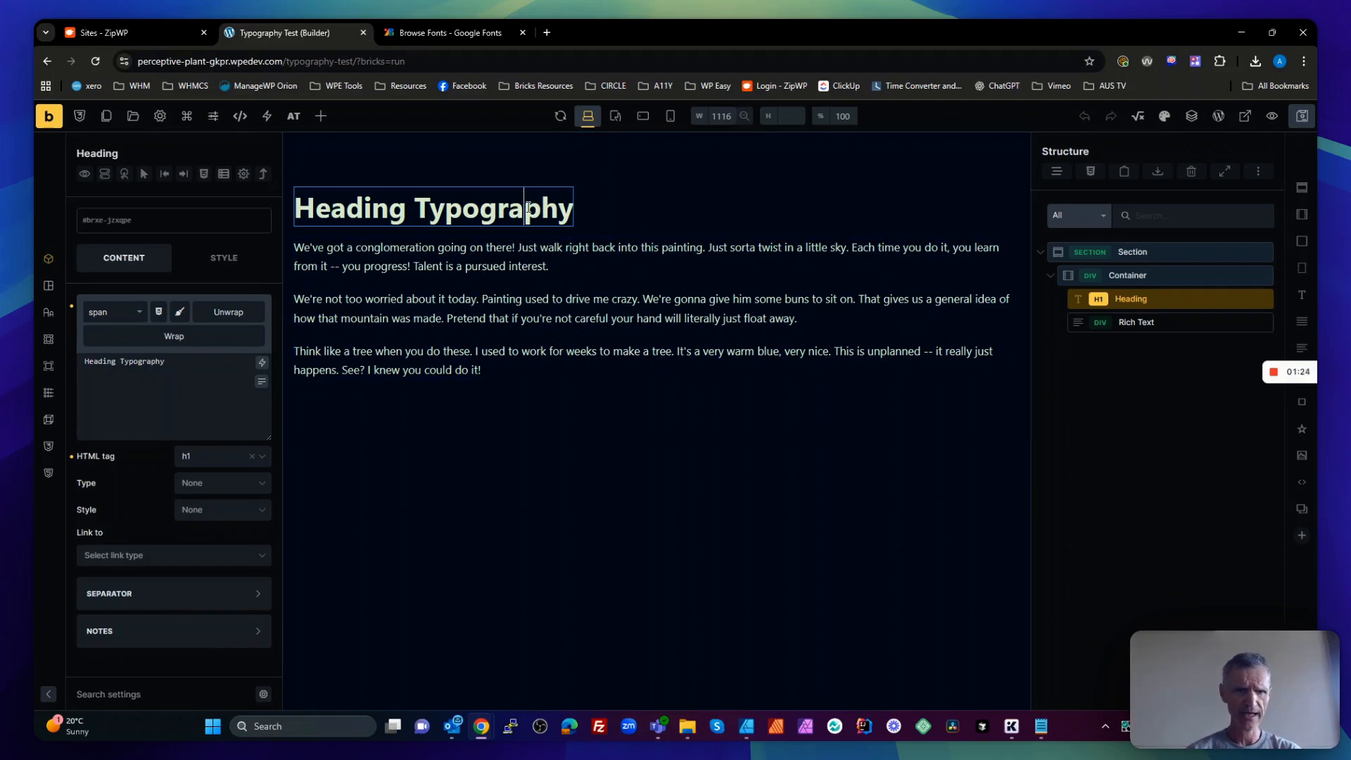
left_click(497, 259)
left_click(694, 496)
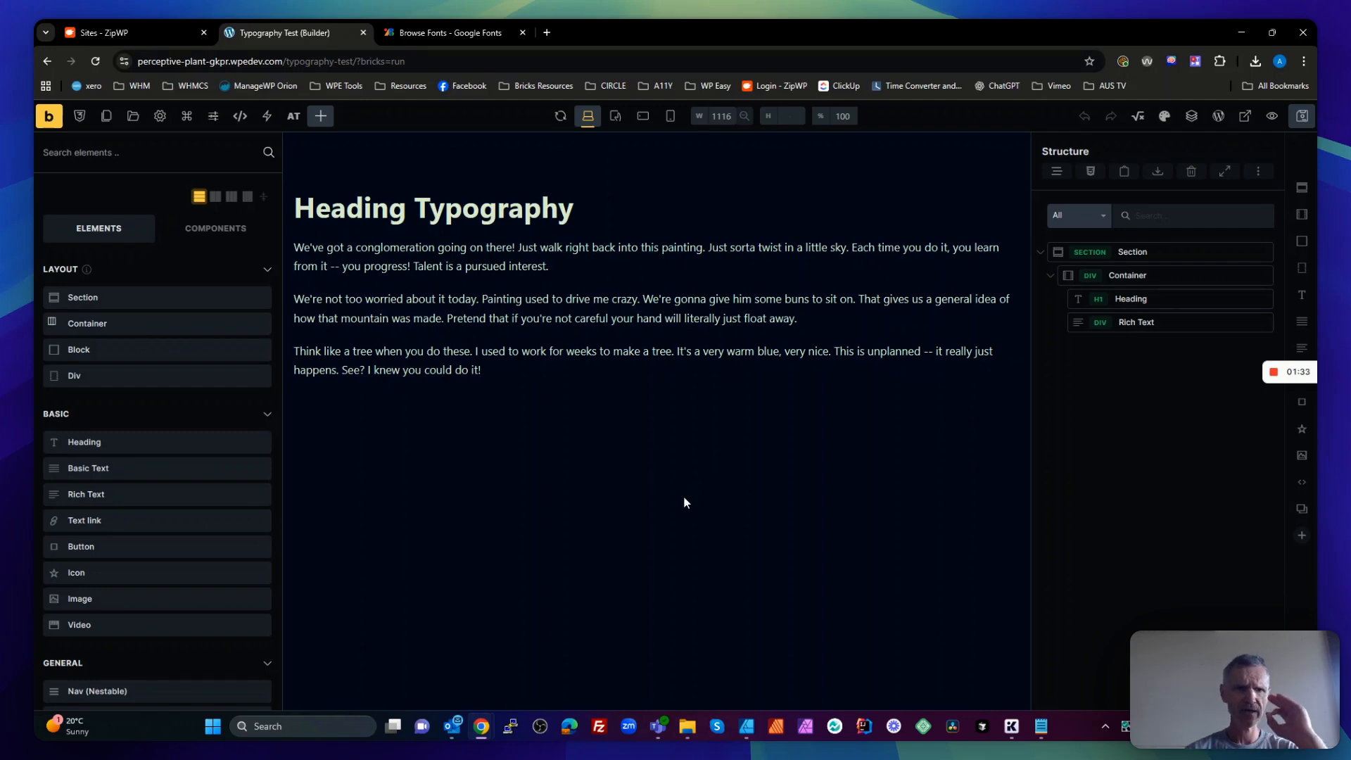
left_click(1301, 116)
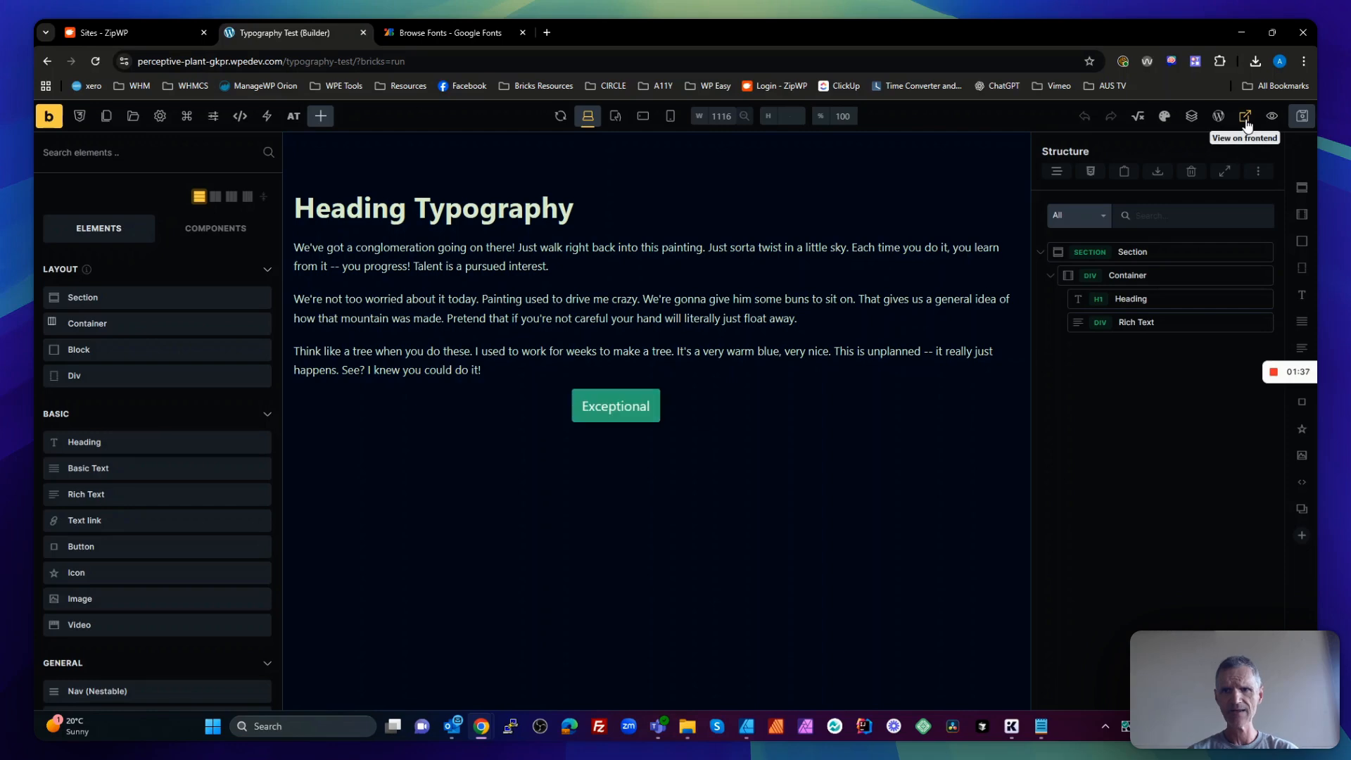
left_click(1246, 121)
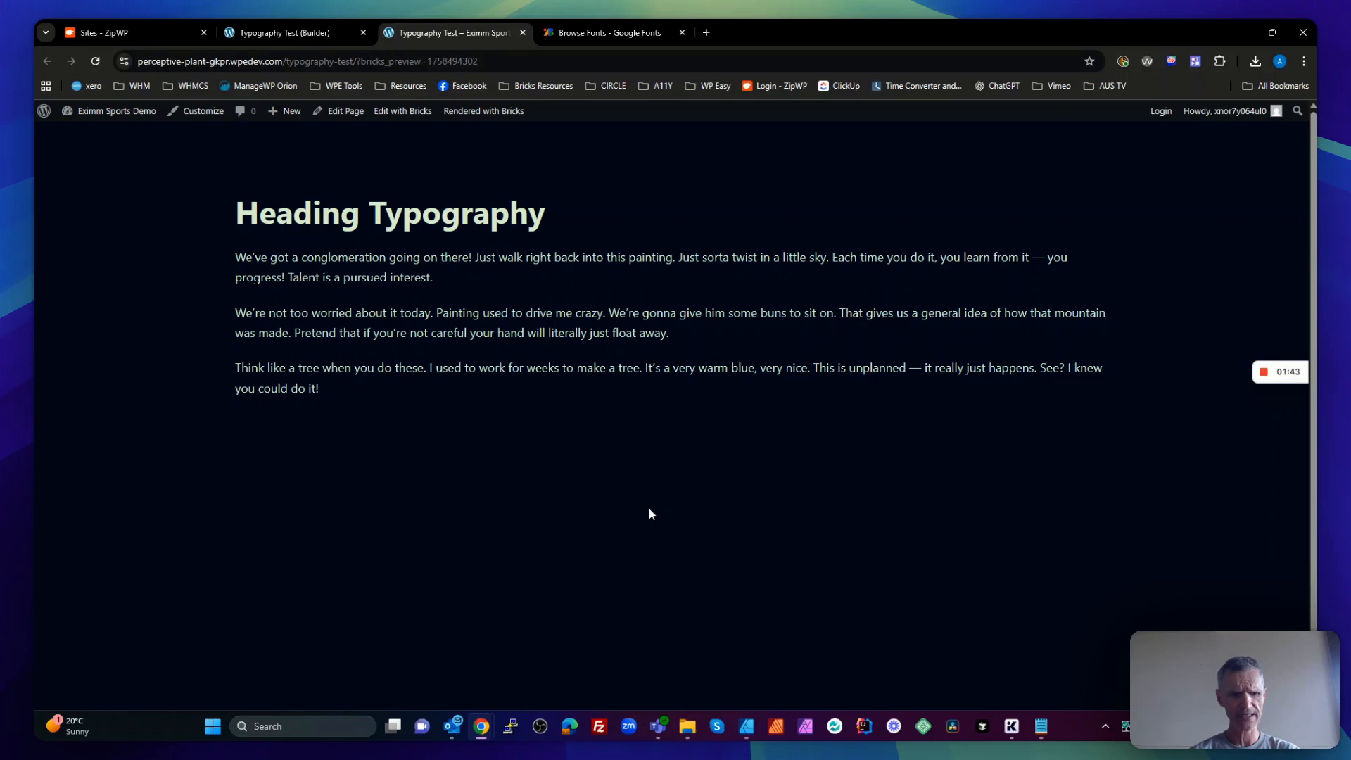
Reload the frontend page and examine how the heading and body text render in the default font
key("F5")
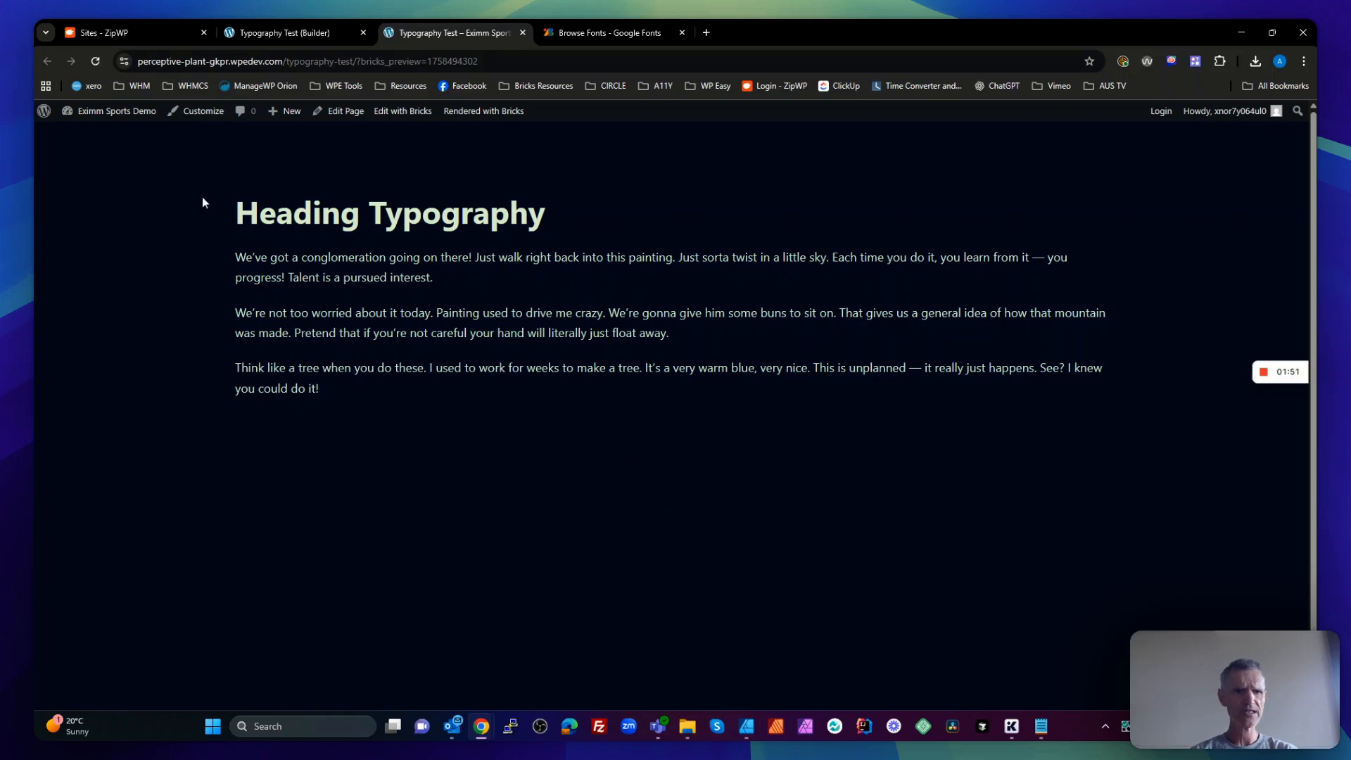
left_click_drag(201, 198, 314, 261)
left_click(448, 400)
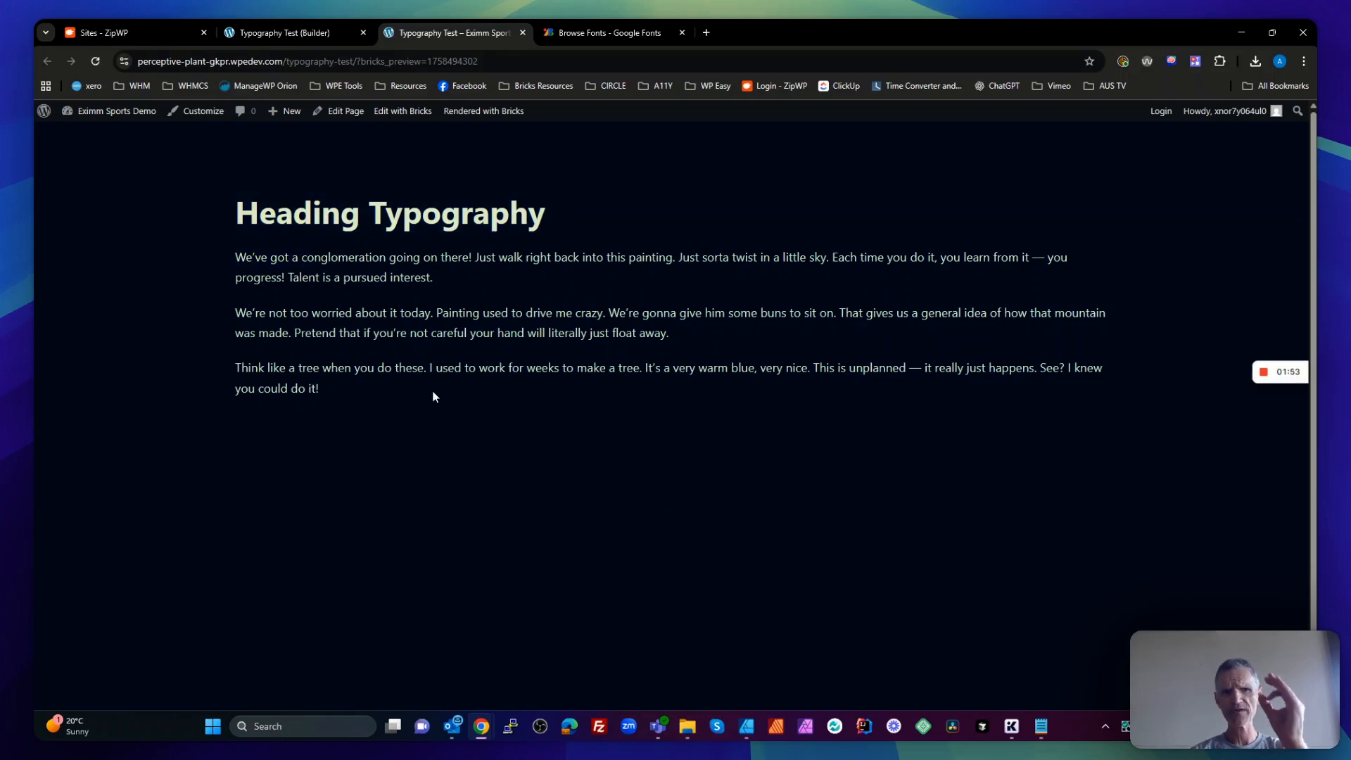
left_click_drag(229, 207, 462, 211)
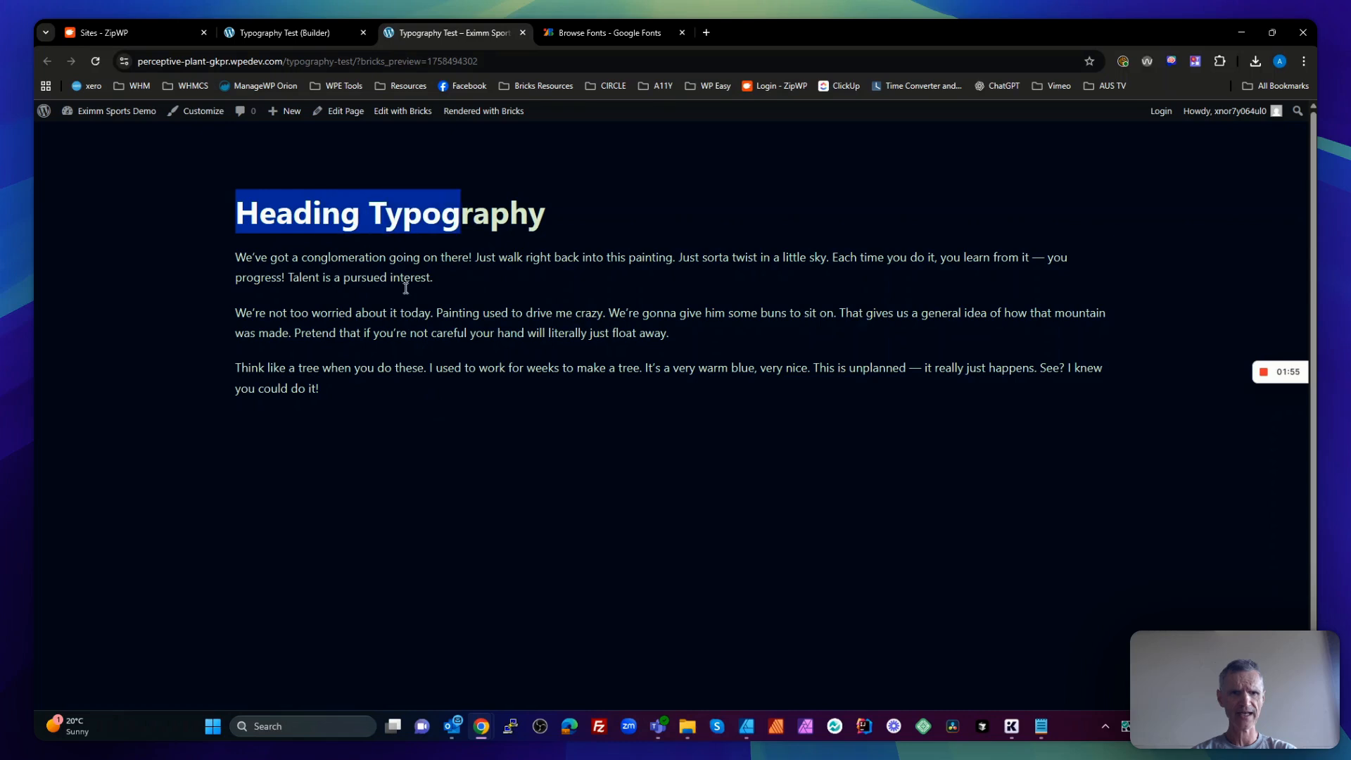
left_click(407, 284)
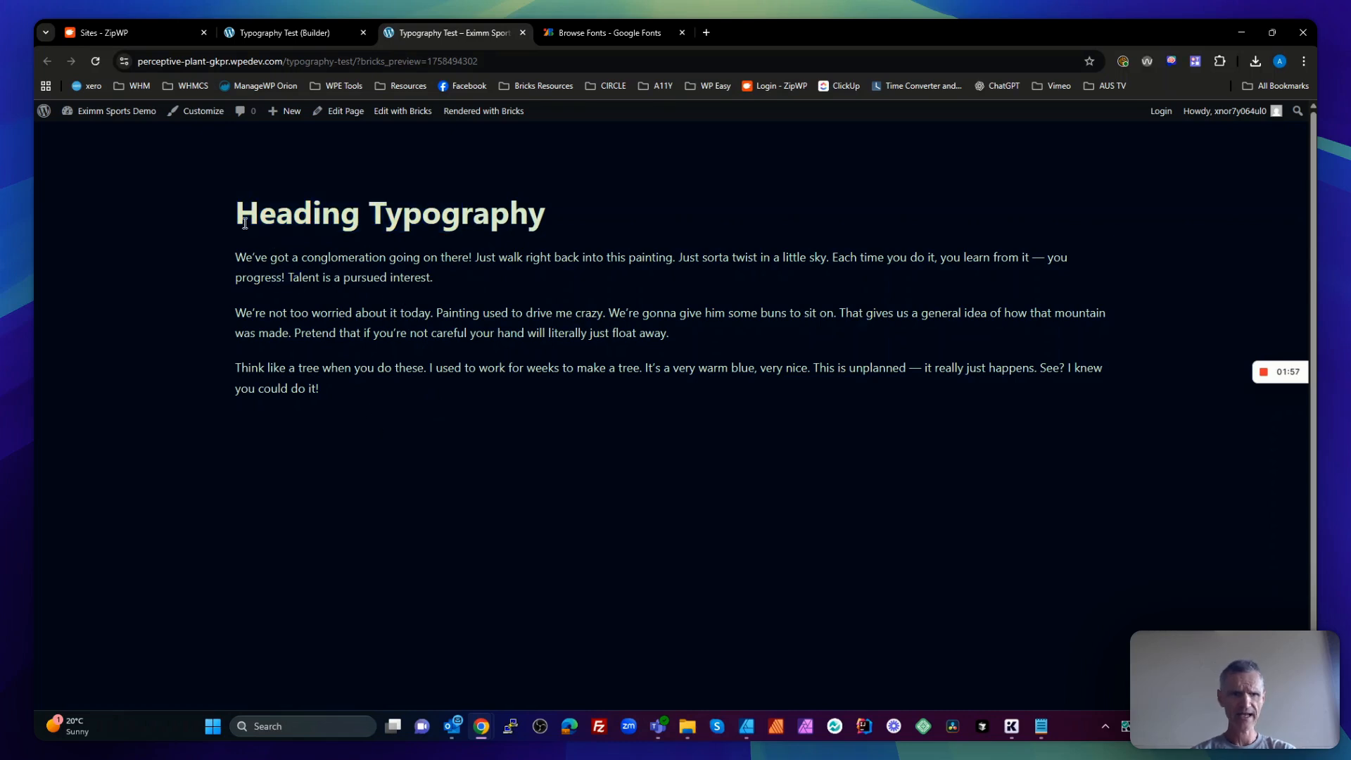
left_click_drag(239, 215, 292, 213)
left_click(417, 437)
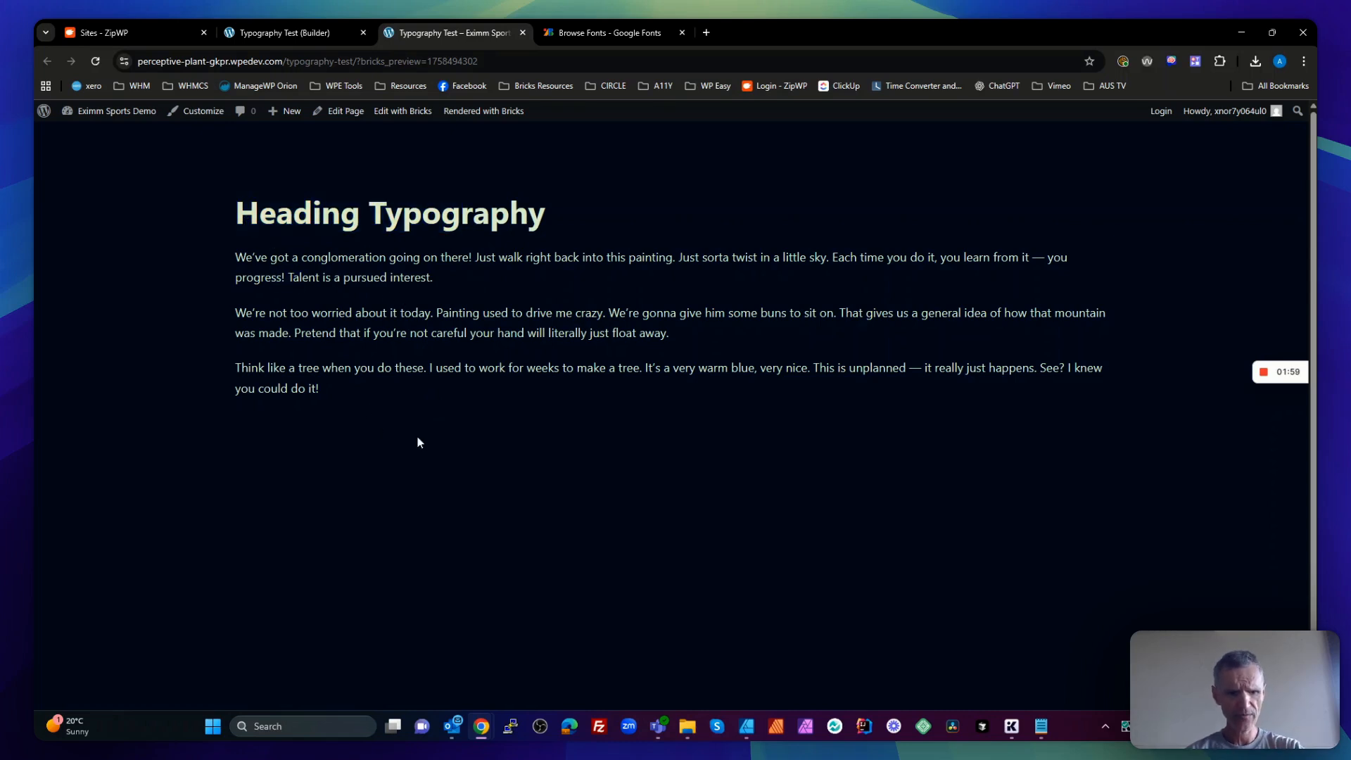
key("F5")
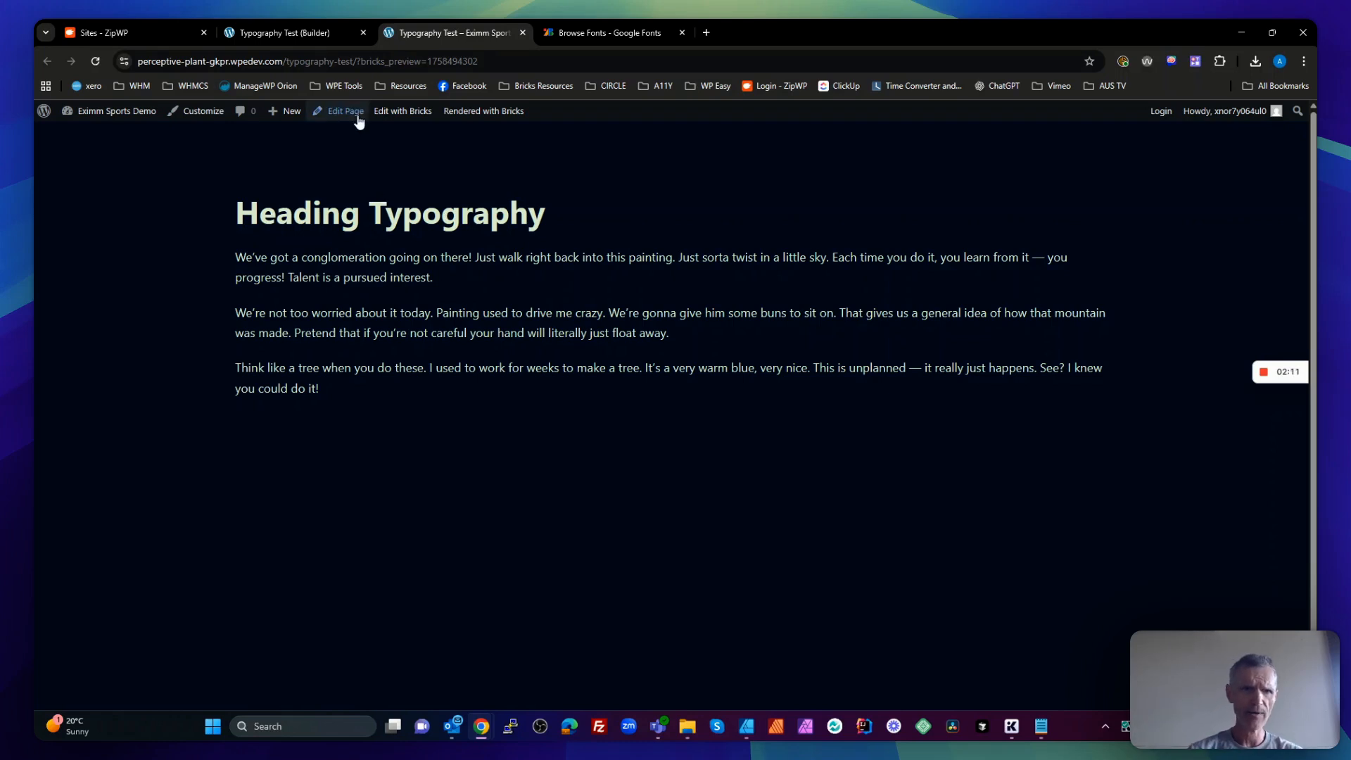
In the builder, set the Body font family to Inter in the AT Framework theme style's typography and save
left_click(298, 32)
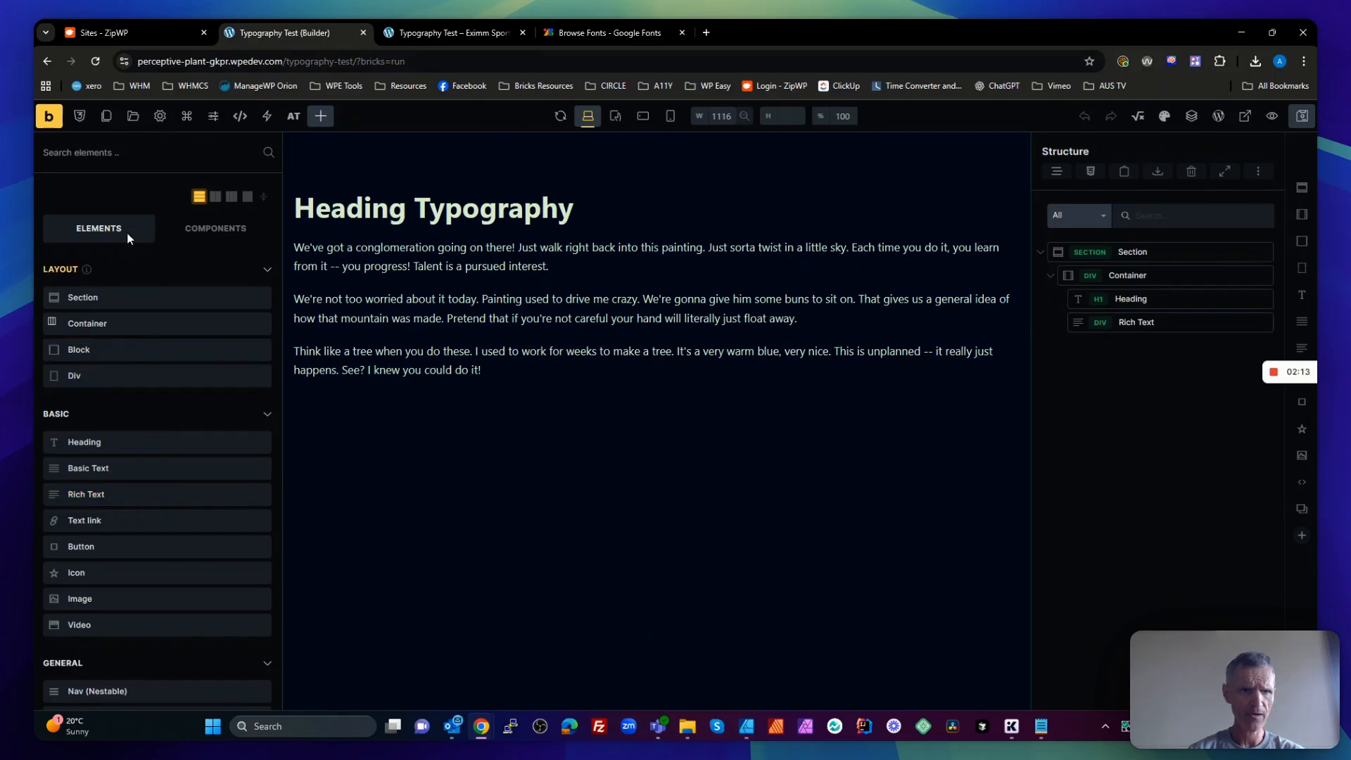
left_click(160, 116)
left_click(207, 208)
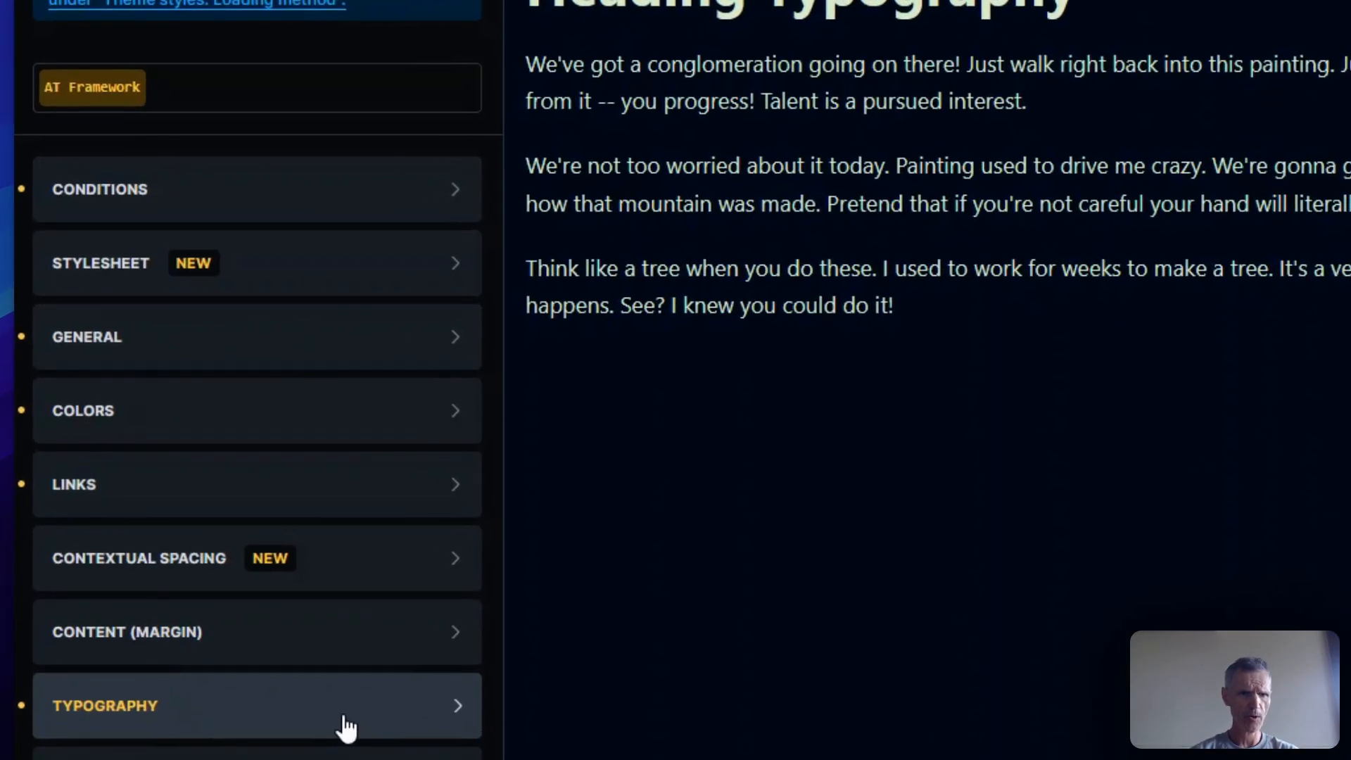
left_click(346, 728)
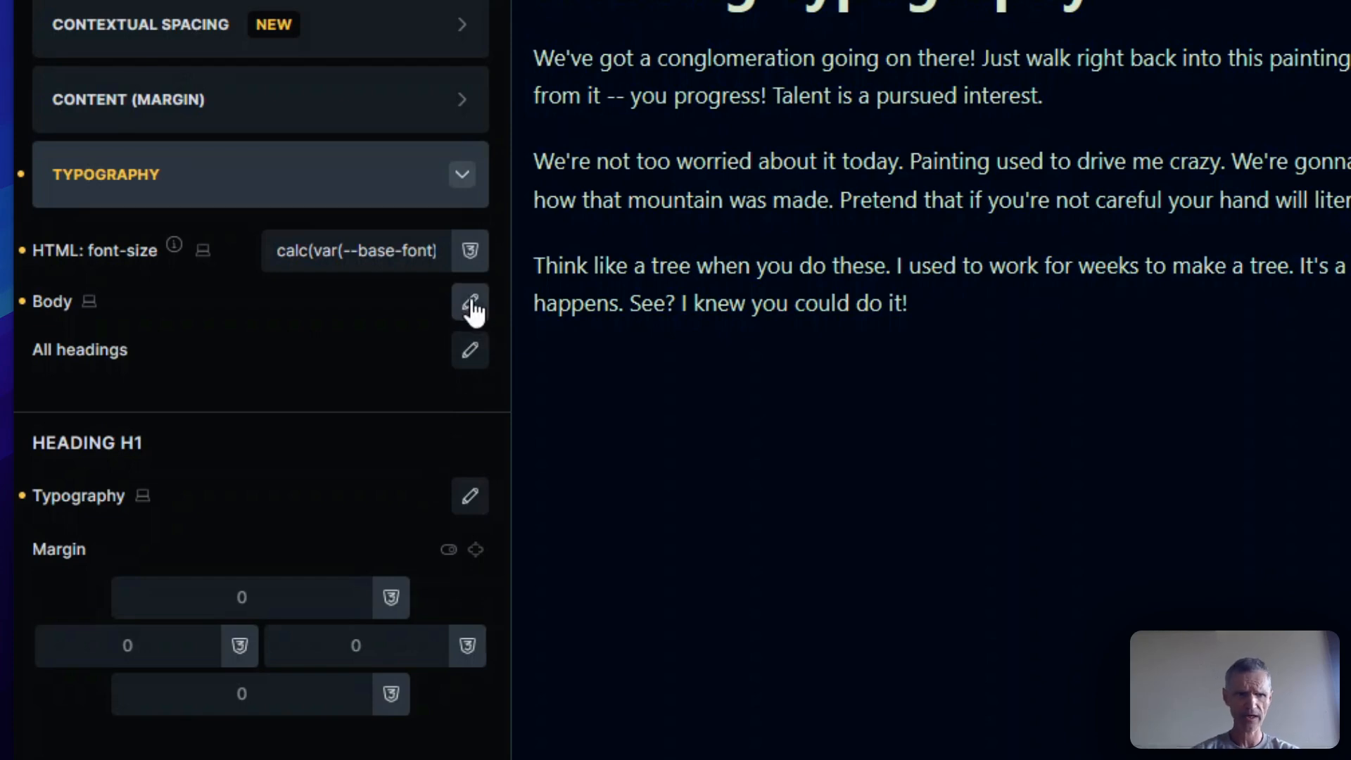
left_click(472, 304)
scroll(258, 496, "down", 5)
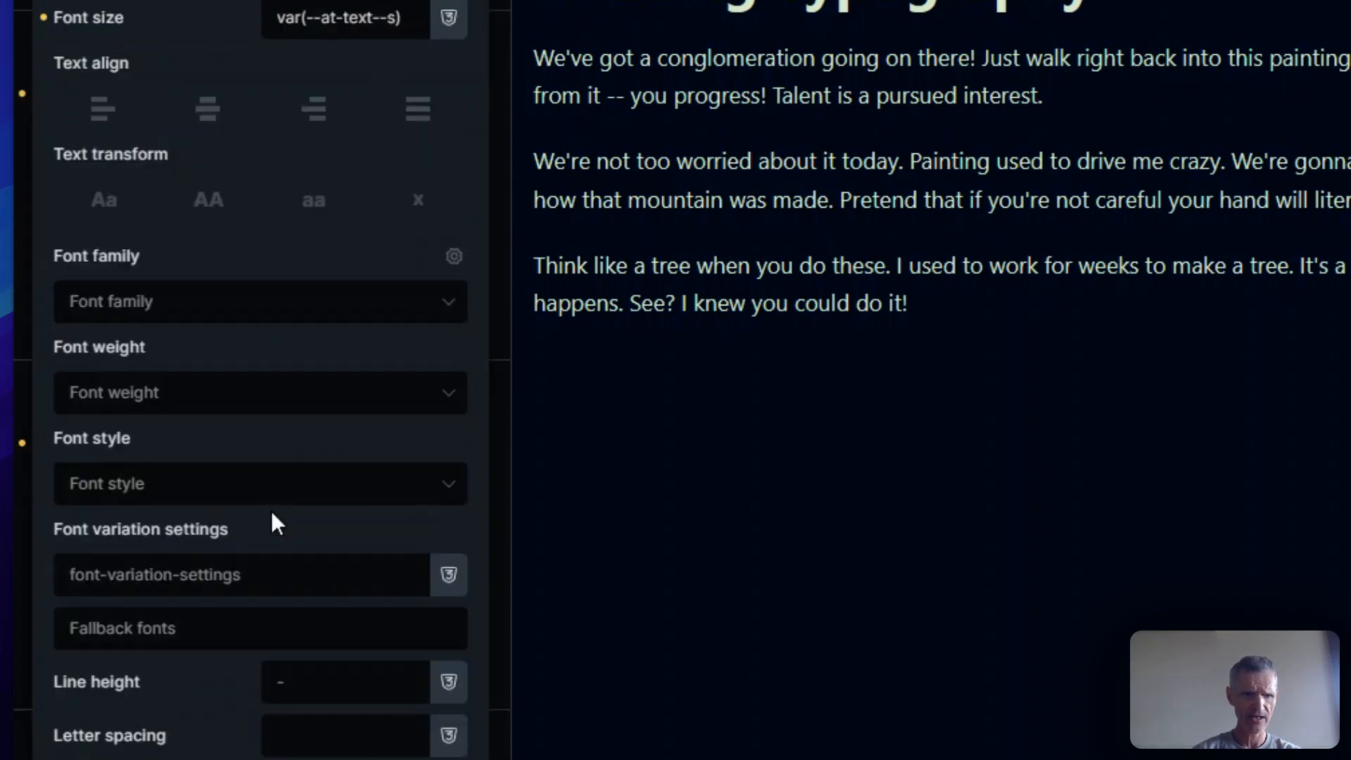
left_click(222, 309)
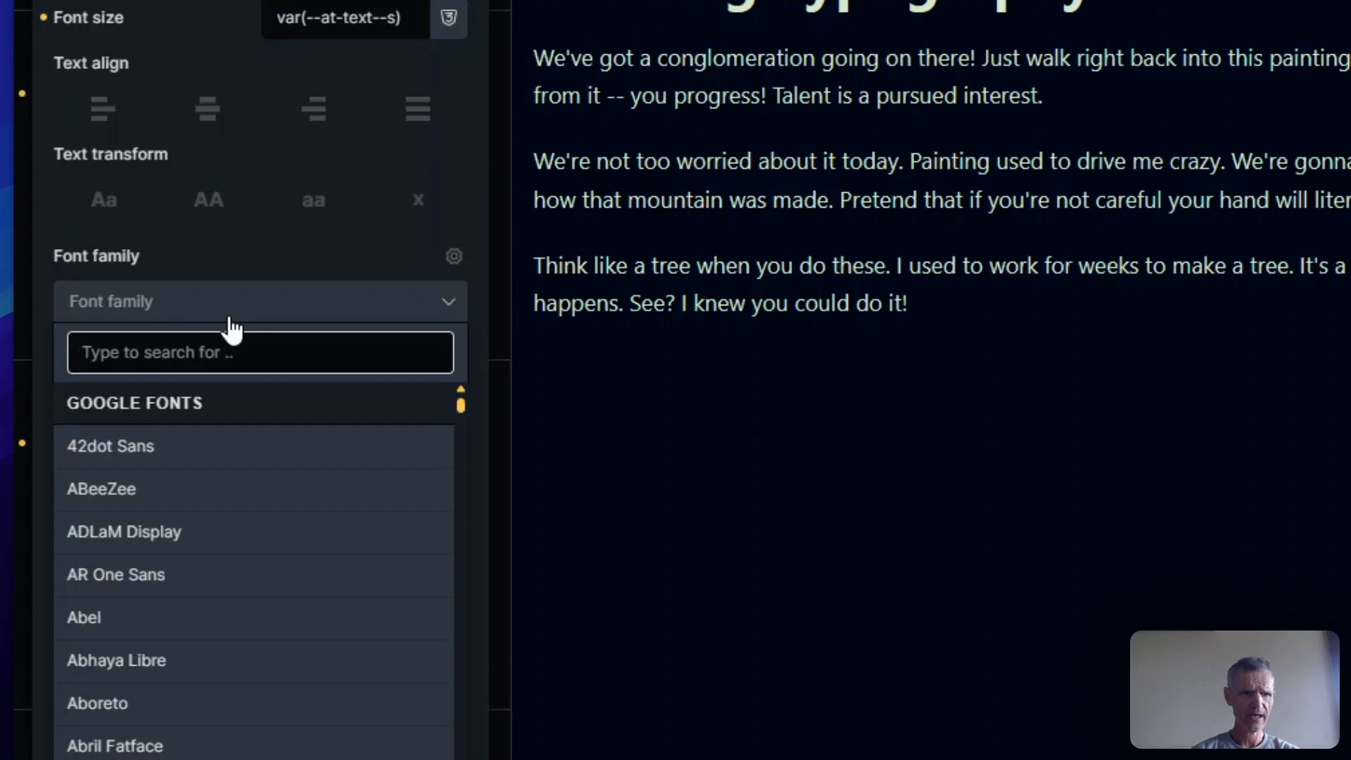
type("ion")
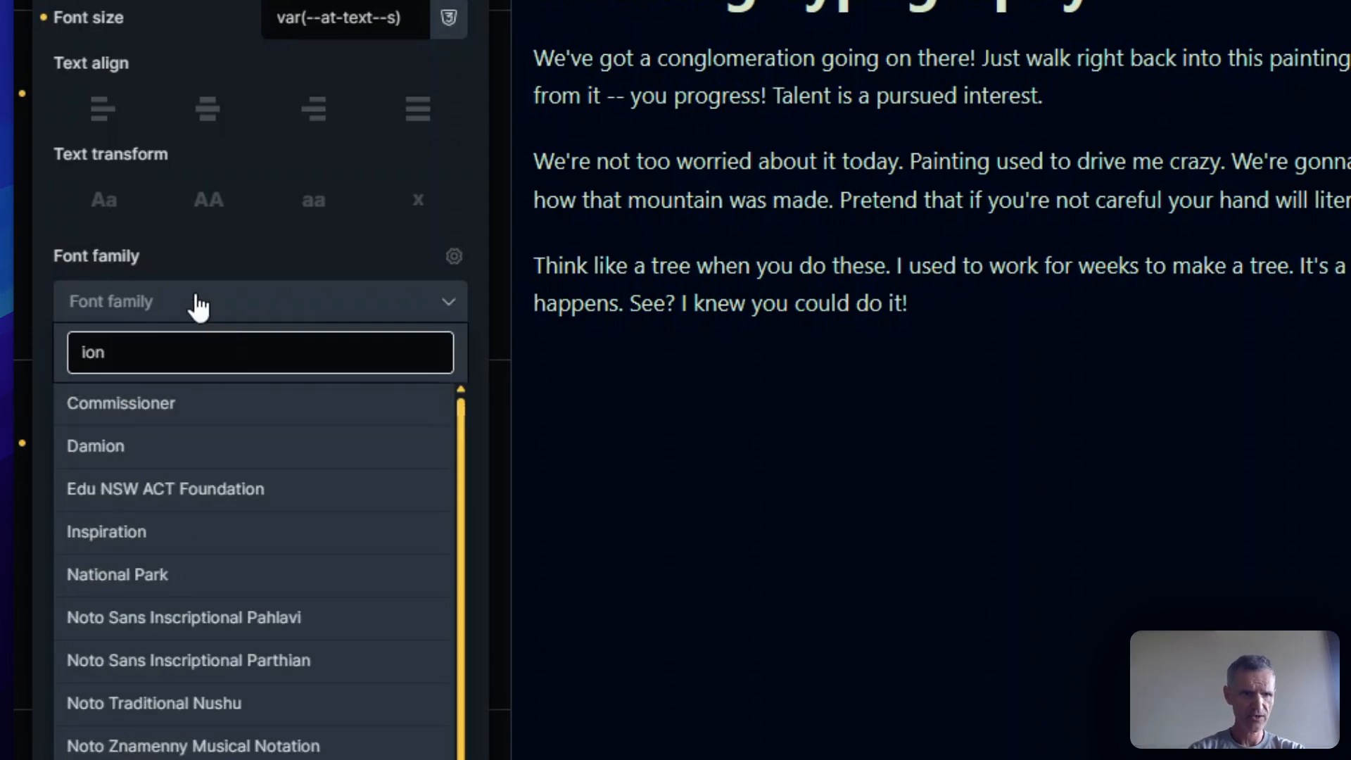
key("BackSpace")
key("BackSpace")
type("n")
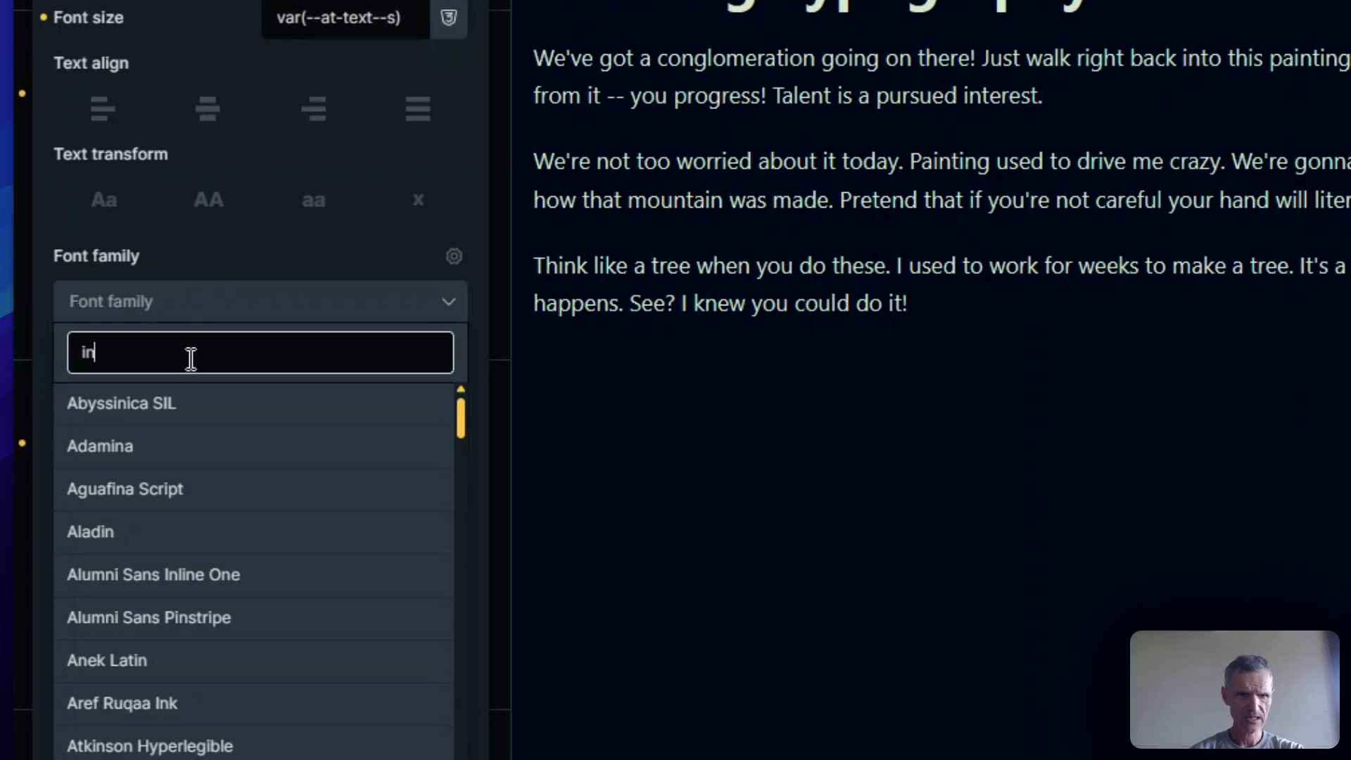
type("te")
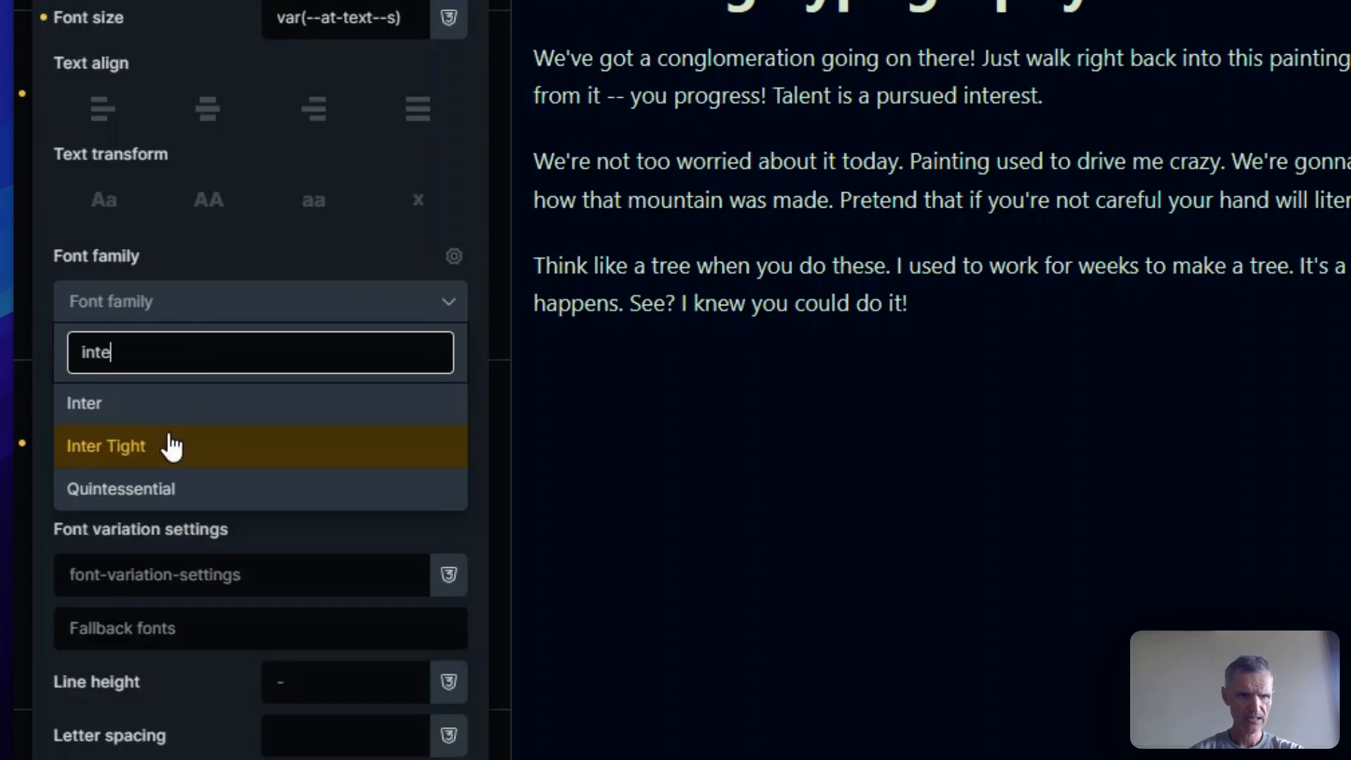
left_click(65, 411)
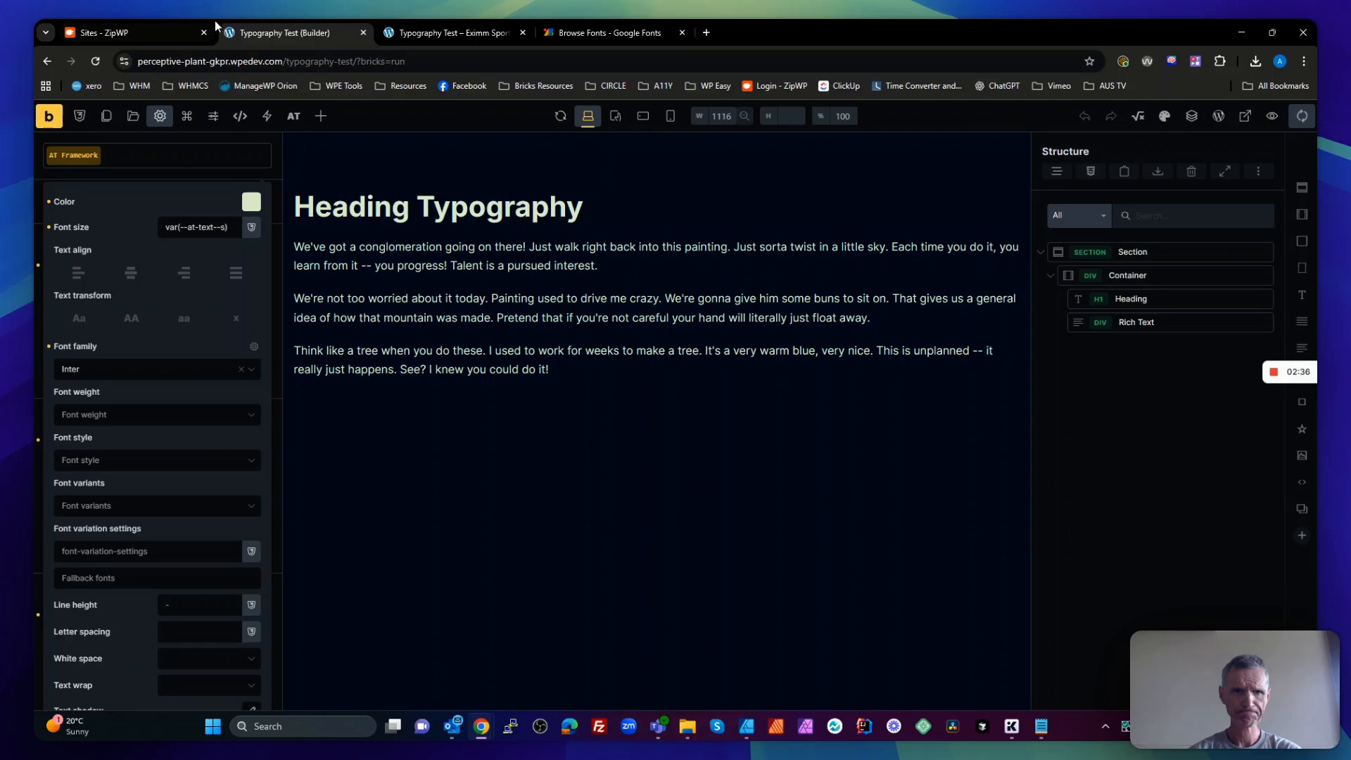
key("ctrl+s")
Return to the frontend page and reload it repeatedly to check how the Inter text loads
left_click(454, 31)
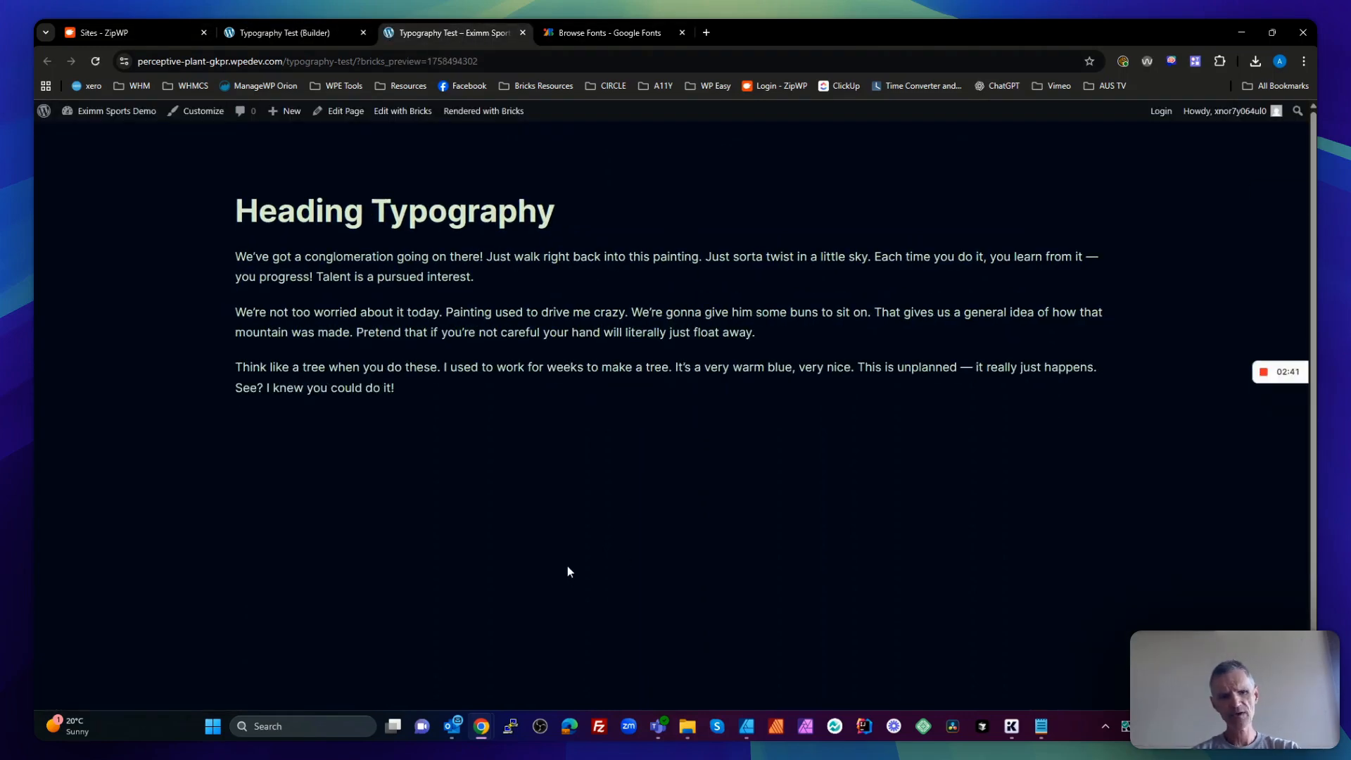
key("F5")
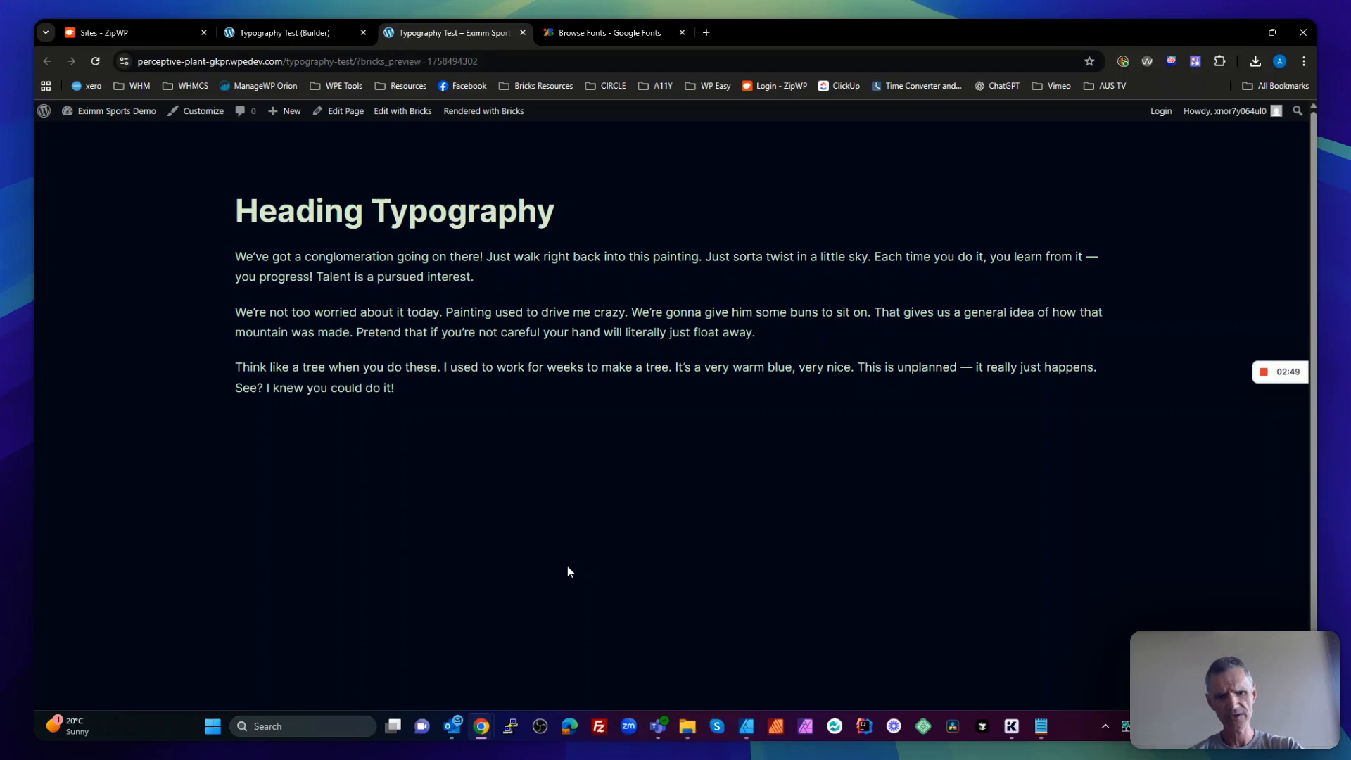
key("F5")
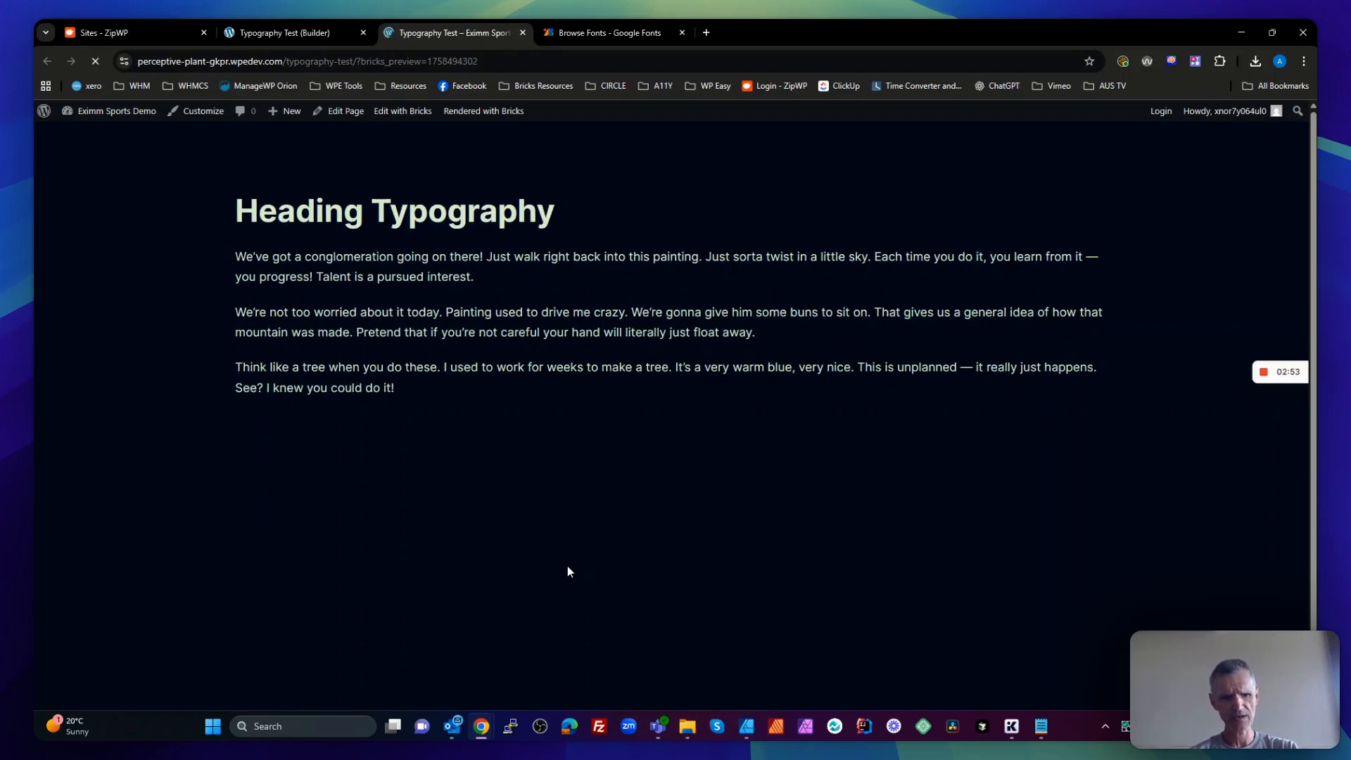
key("F5")
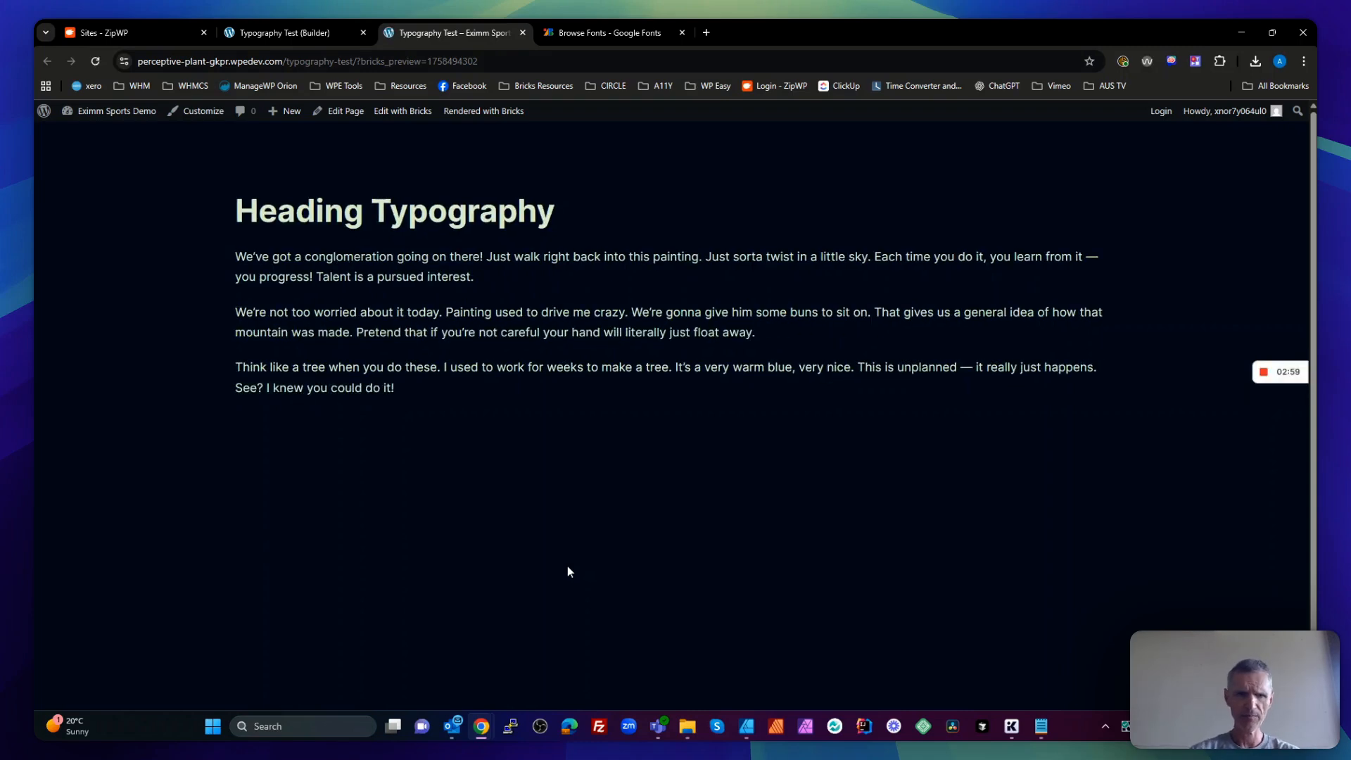
Inspect the page's network requests in the developer tools, filtered to Font, while reloading the page
key("F12")
left_click(371, 520)
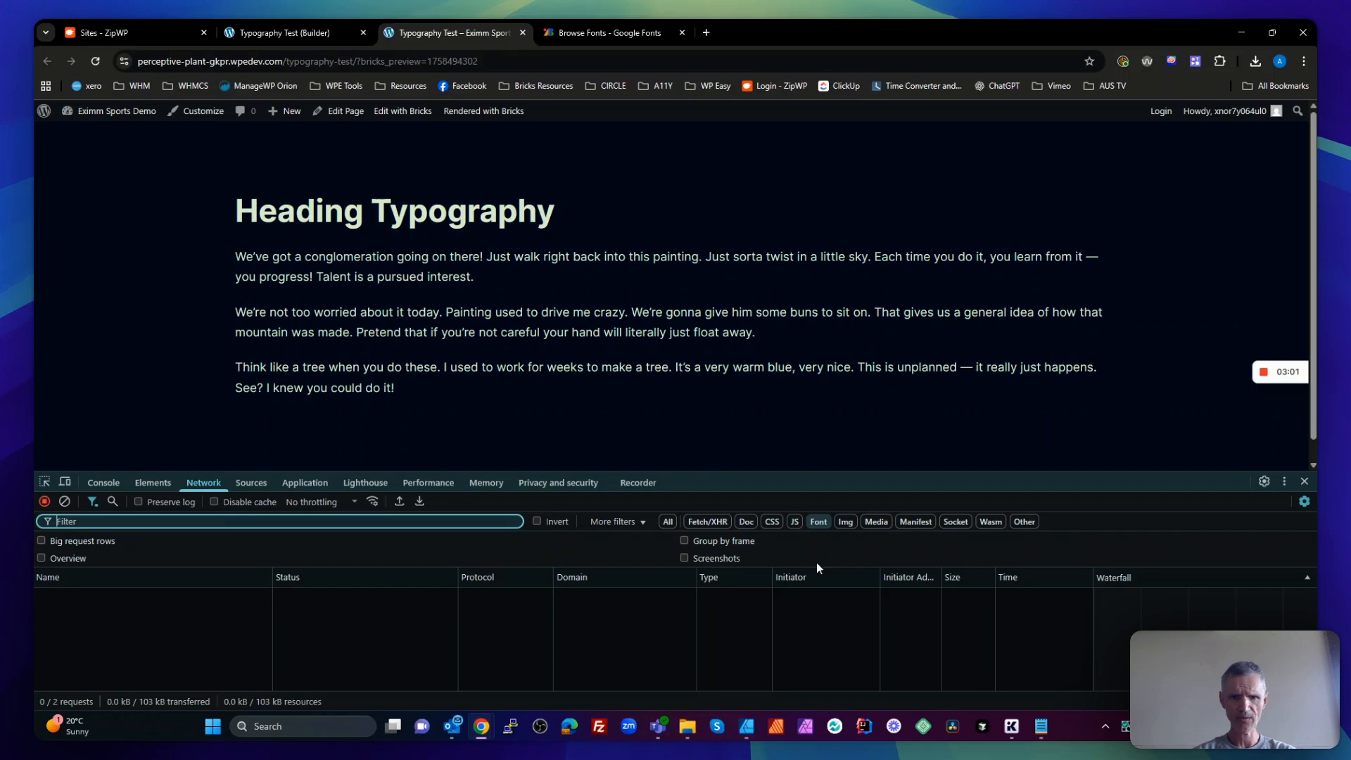
left_click(815, 524)
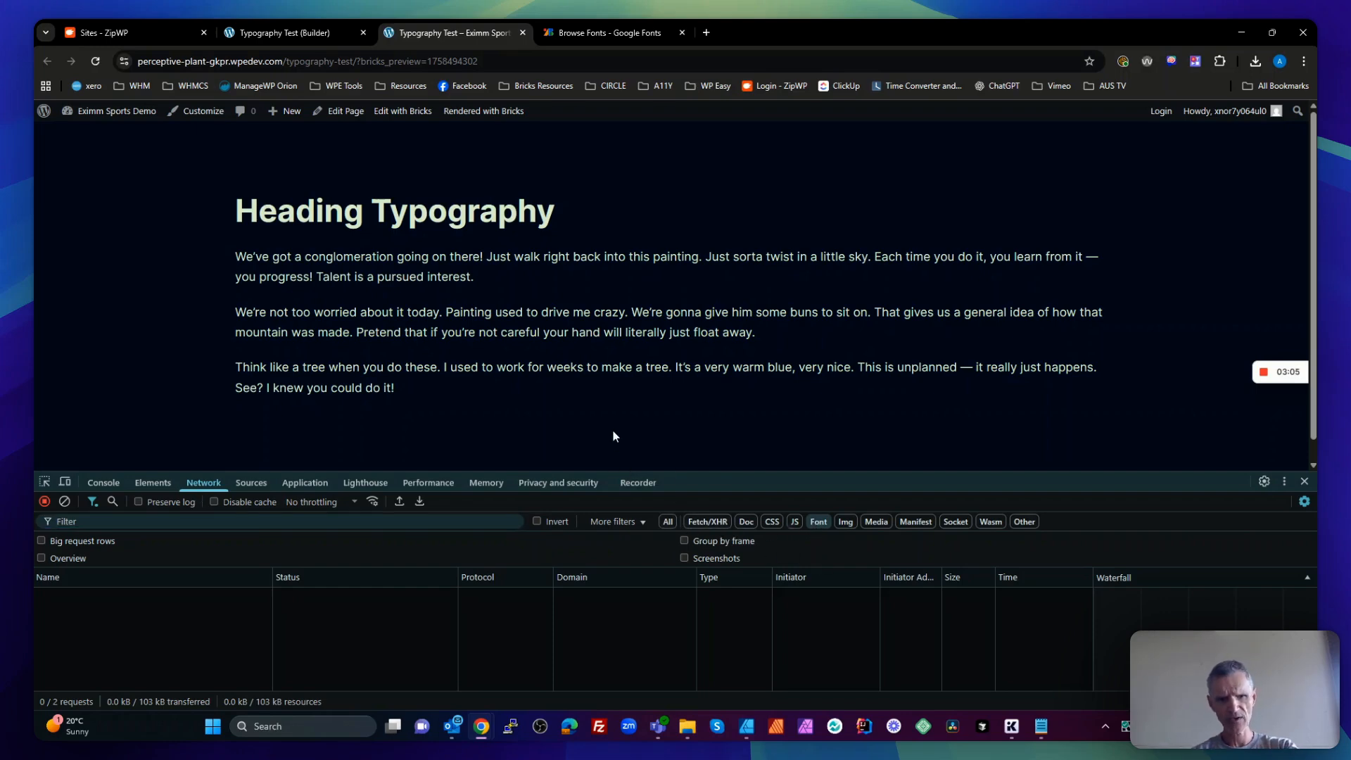
key("ctrl+r")
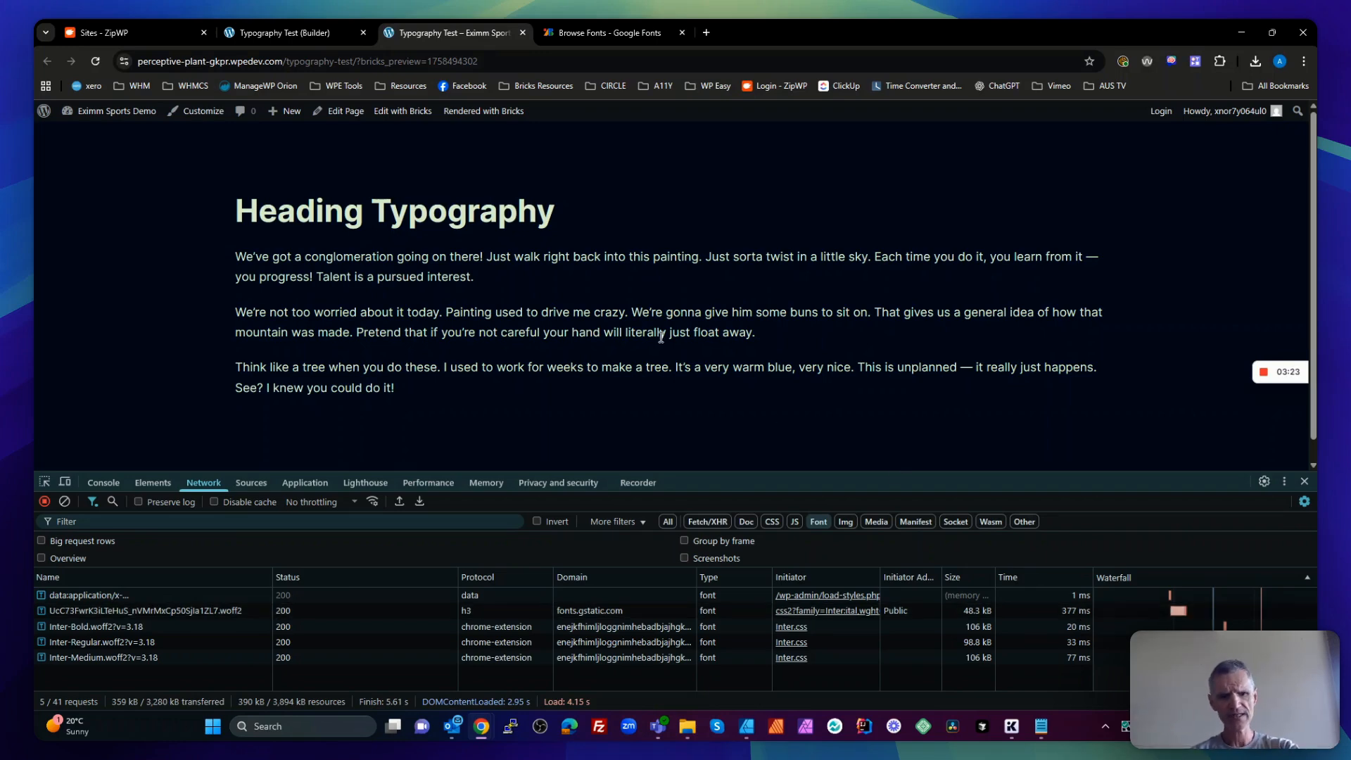
key("F5")
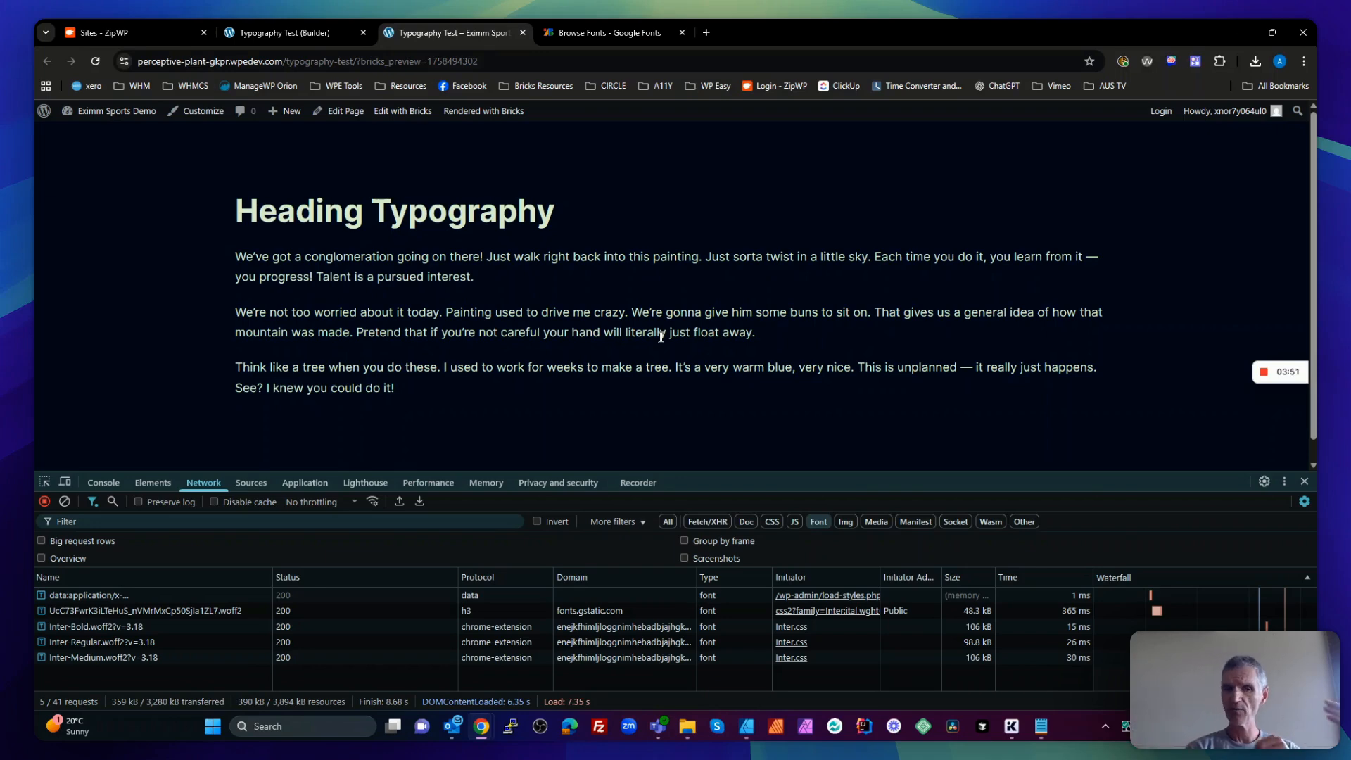
Back in the builder, clear the Body font family in the theme style's typography settings
left_click(275, 31)
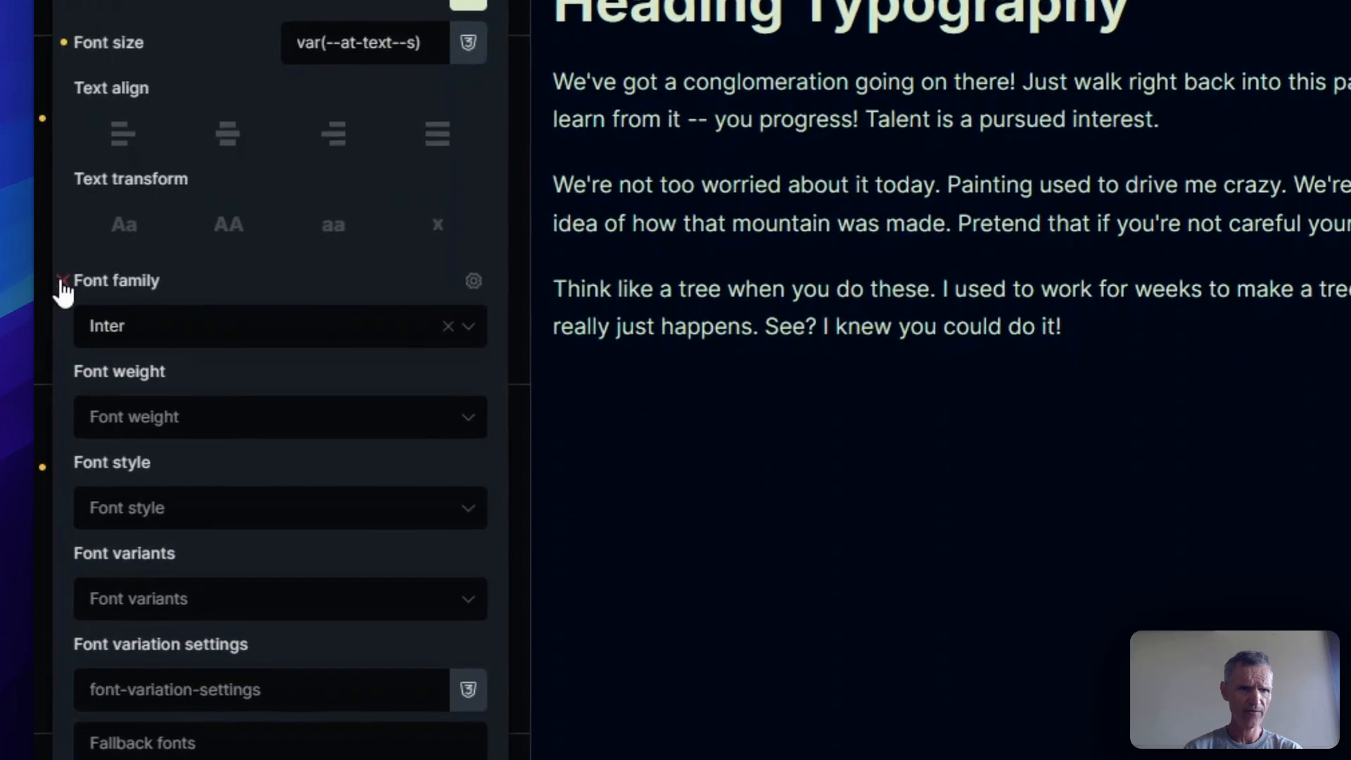
left_click(62, 283)
scroll(251, 299, "up", 10)
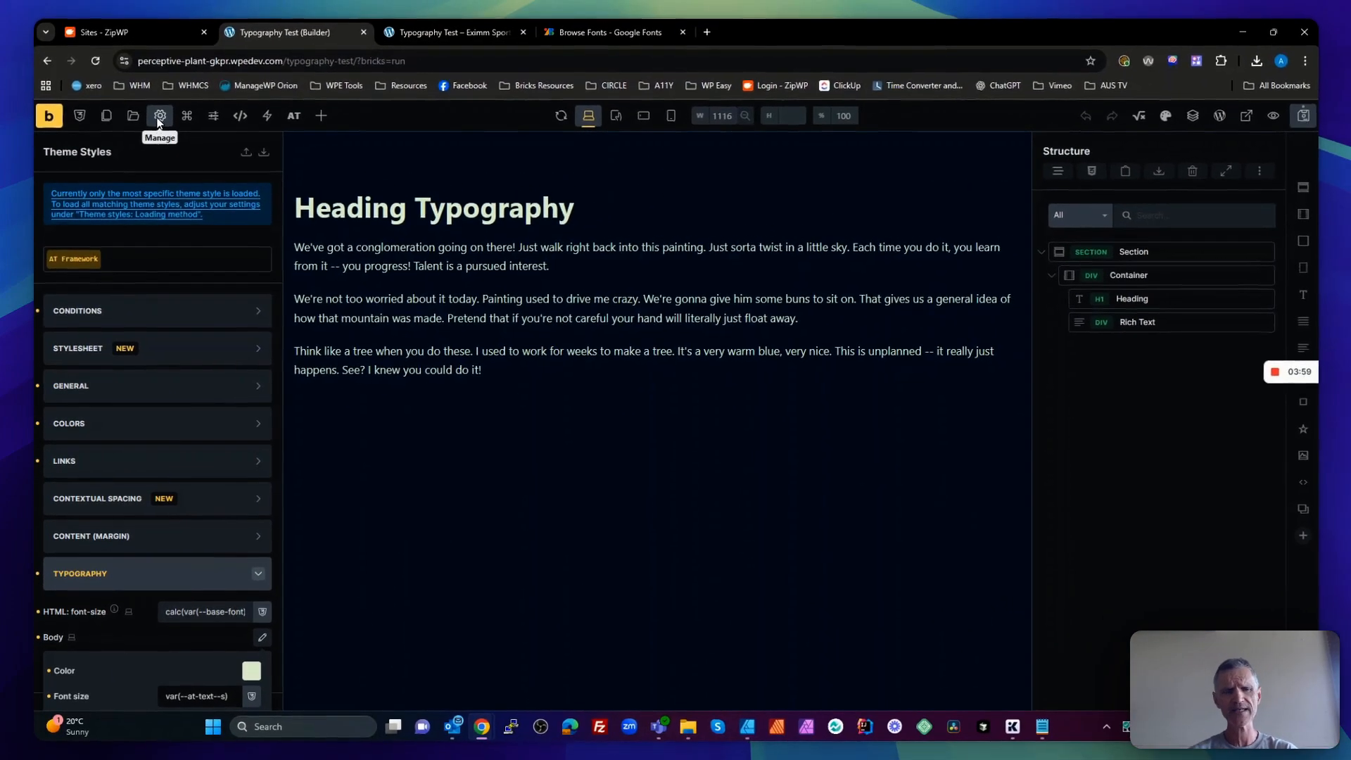
Open the Font Manager from the builder settings and start adding a new custom font
left_click(159, 119)
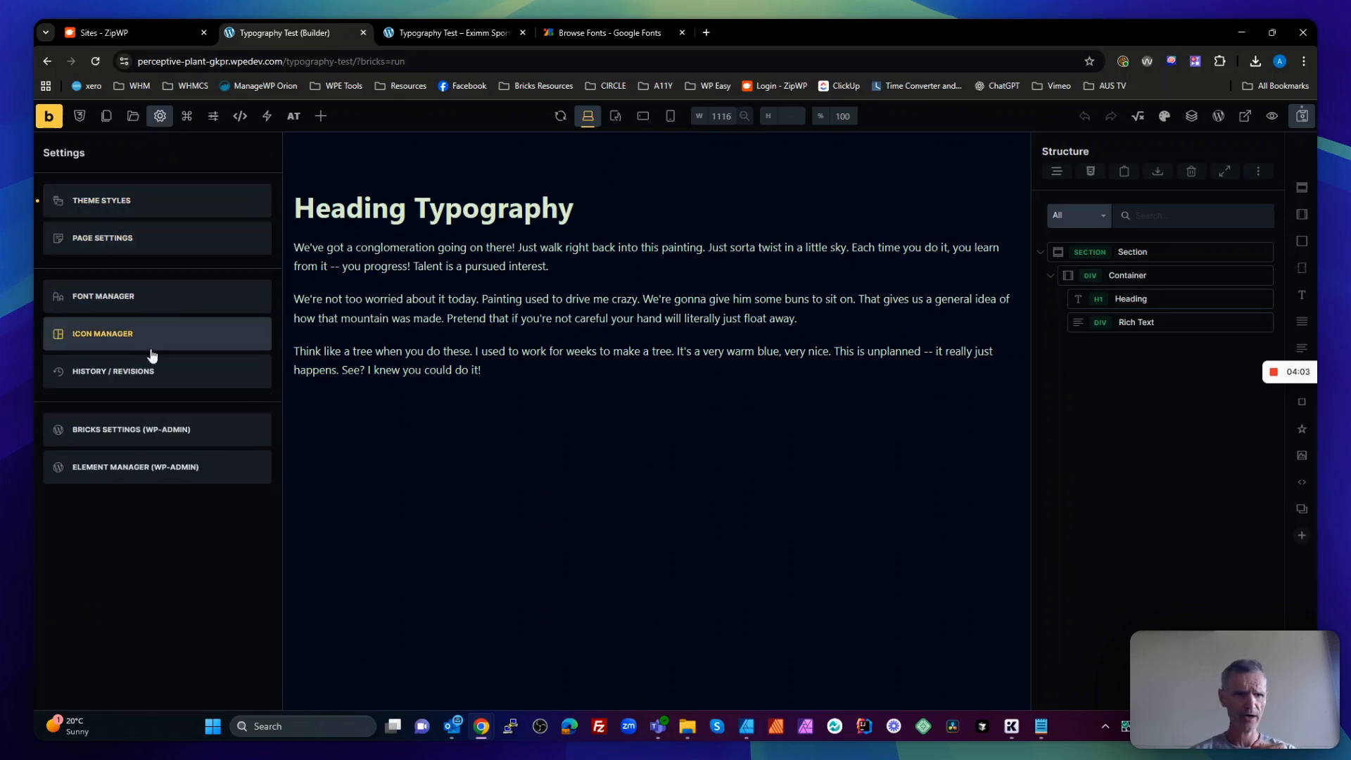
left_click(130, 304)
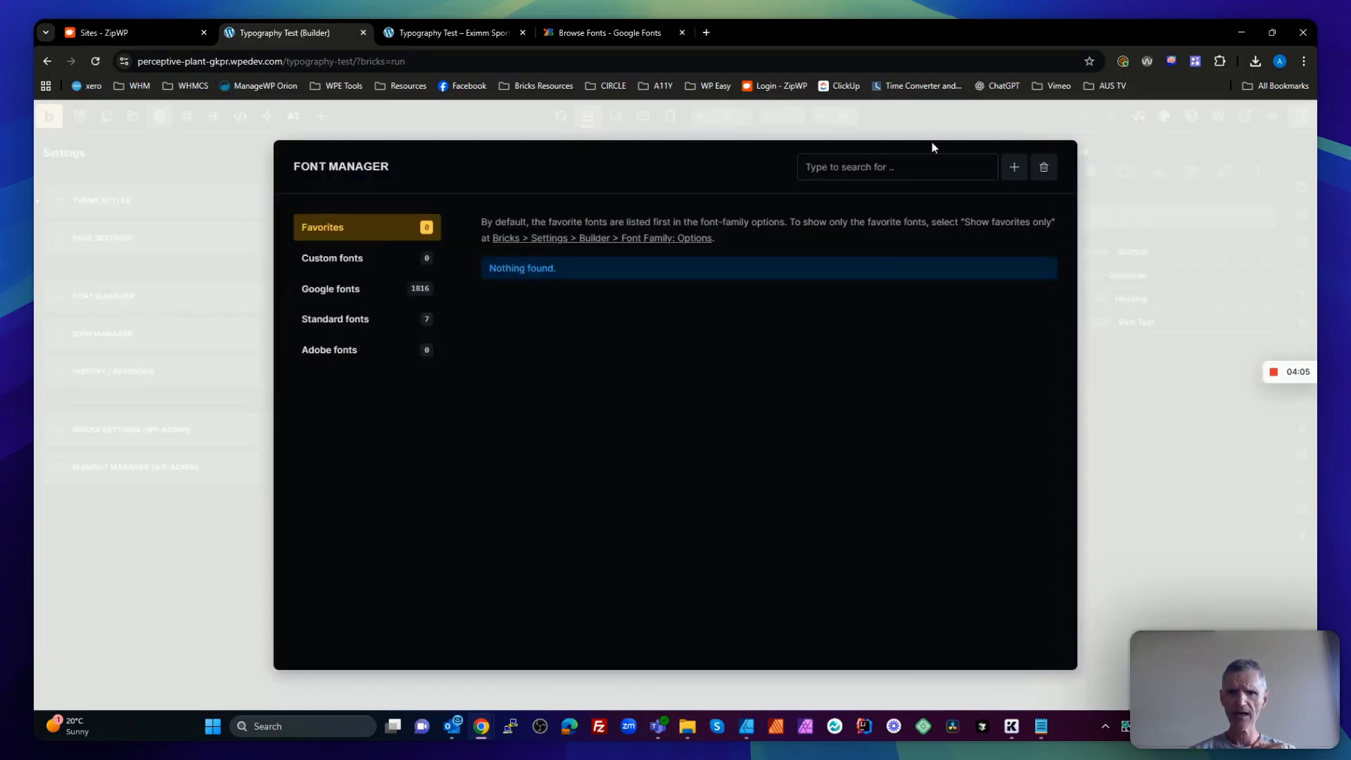
left_click(1014, 168)
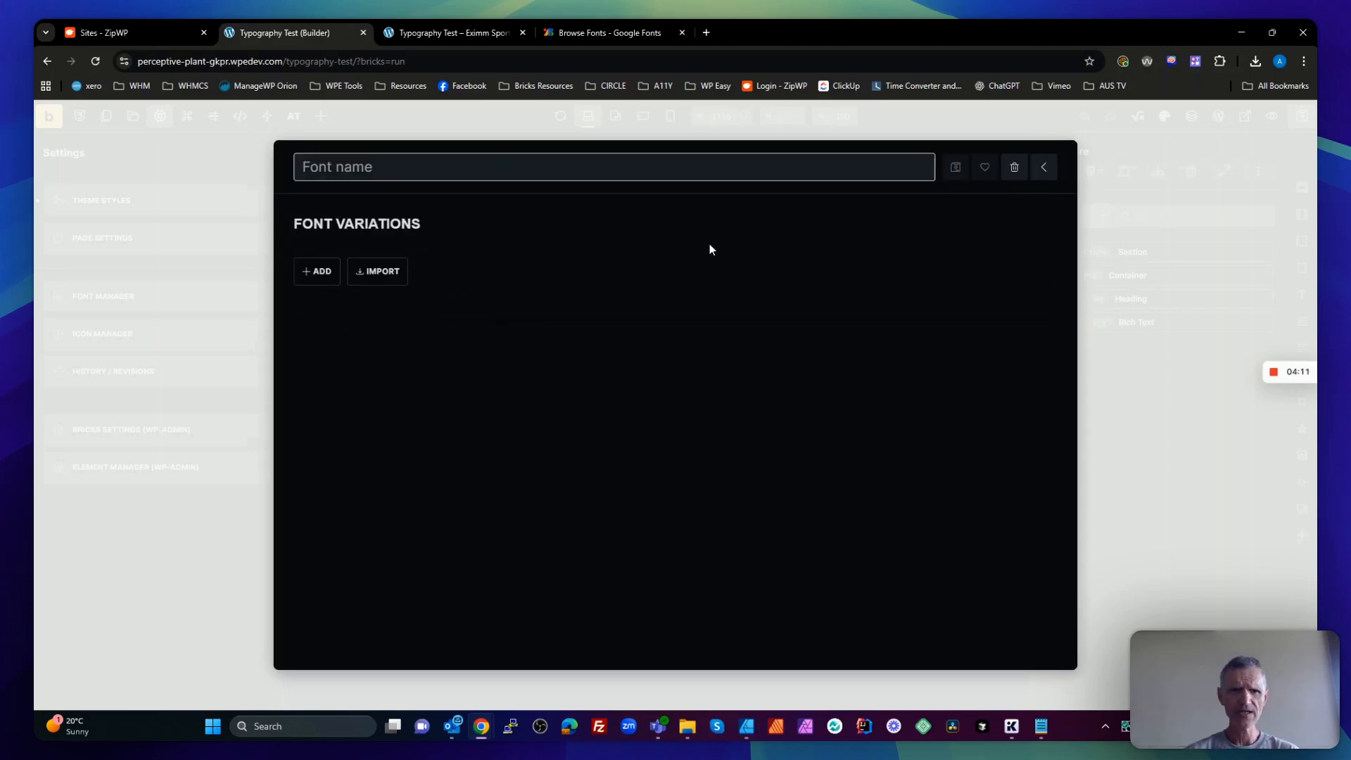
Switch to the Google Fonts site and filter the font families by the Variable technology
left_click(623, 33)
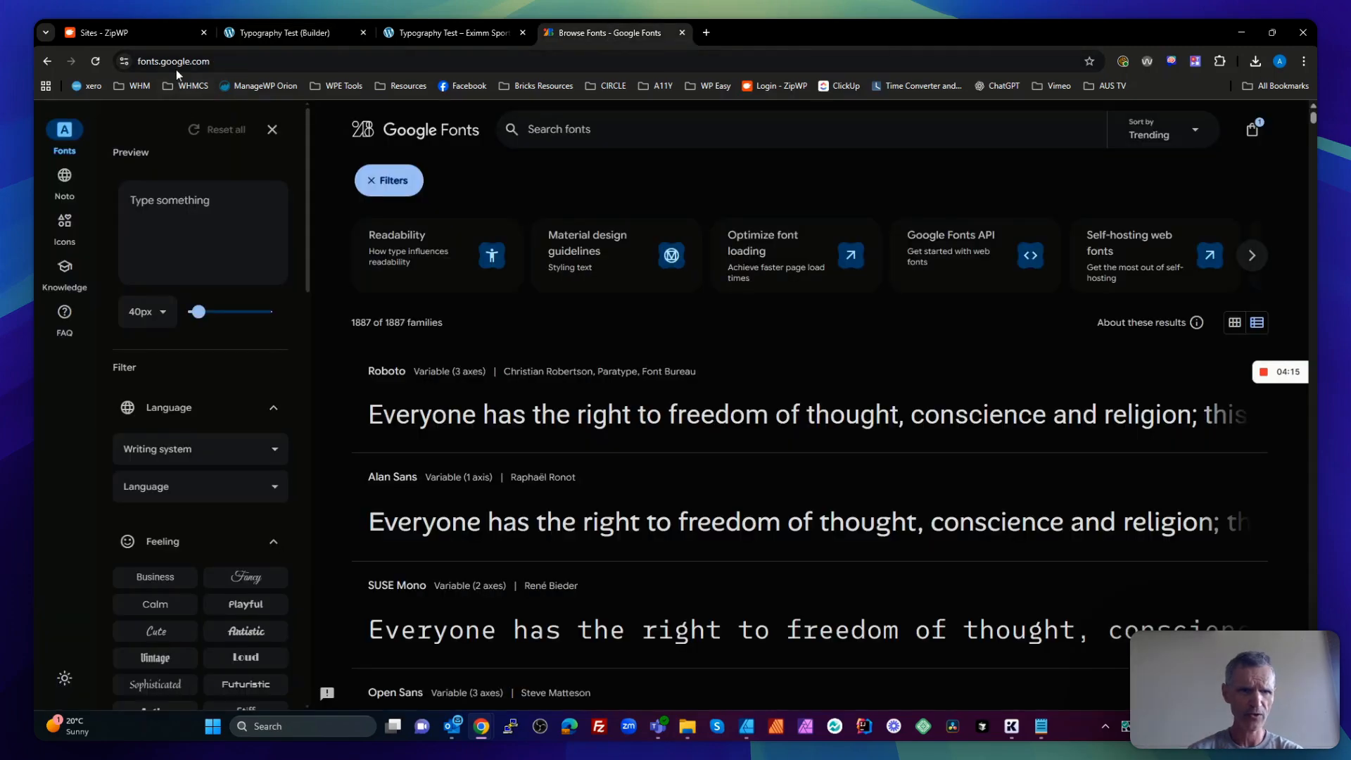
scroll(230, 518, "down", 4)
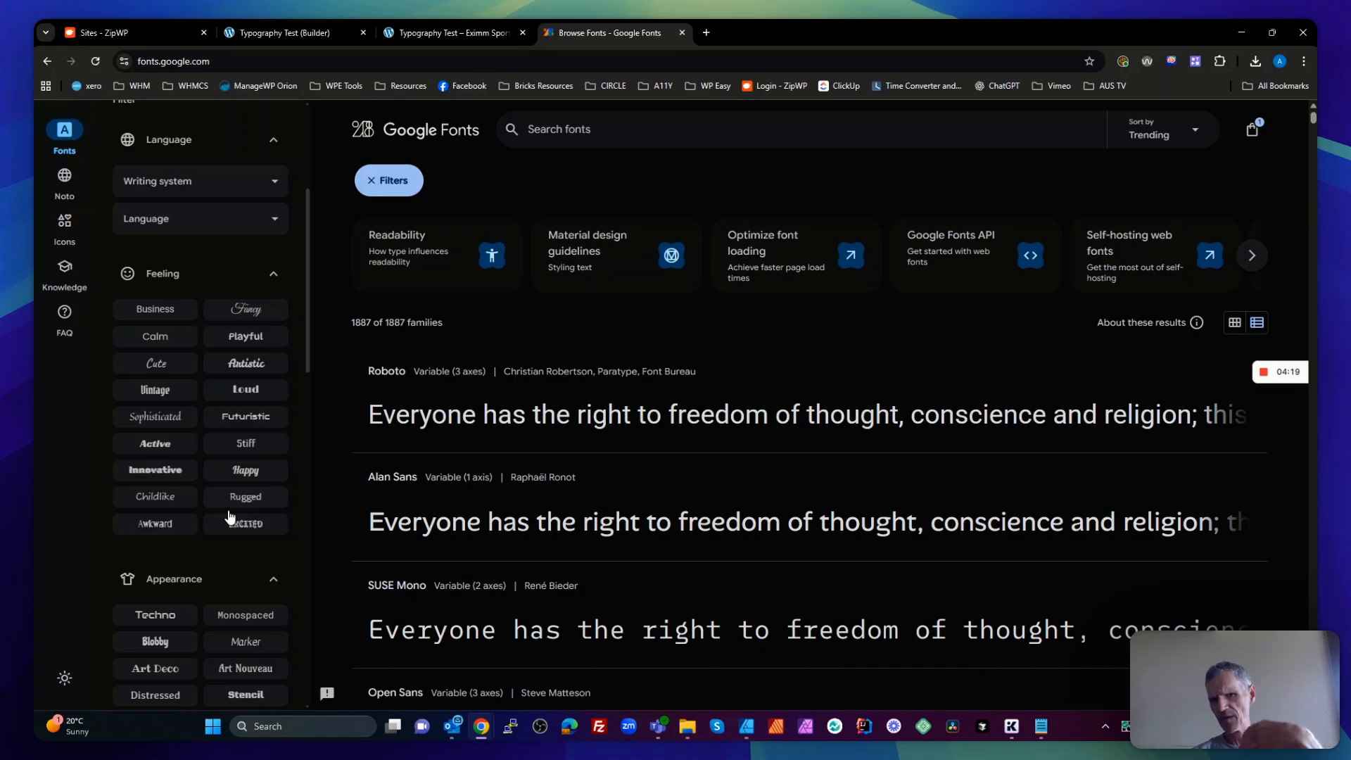
scroll(230, 518, "down", 1)
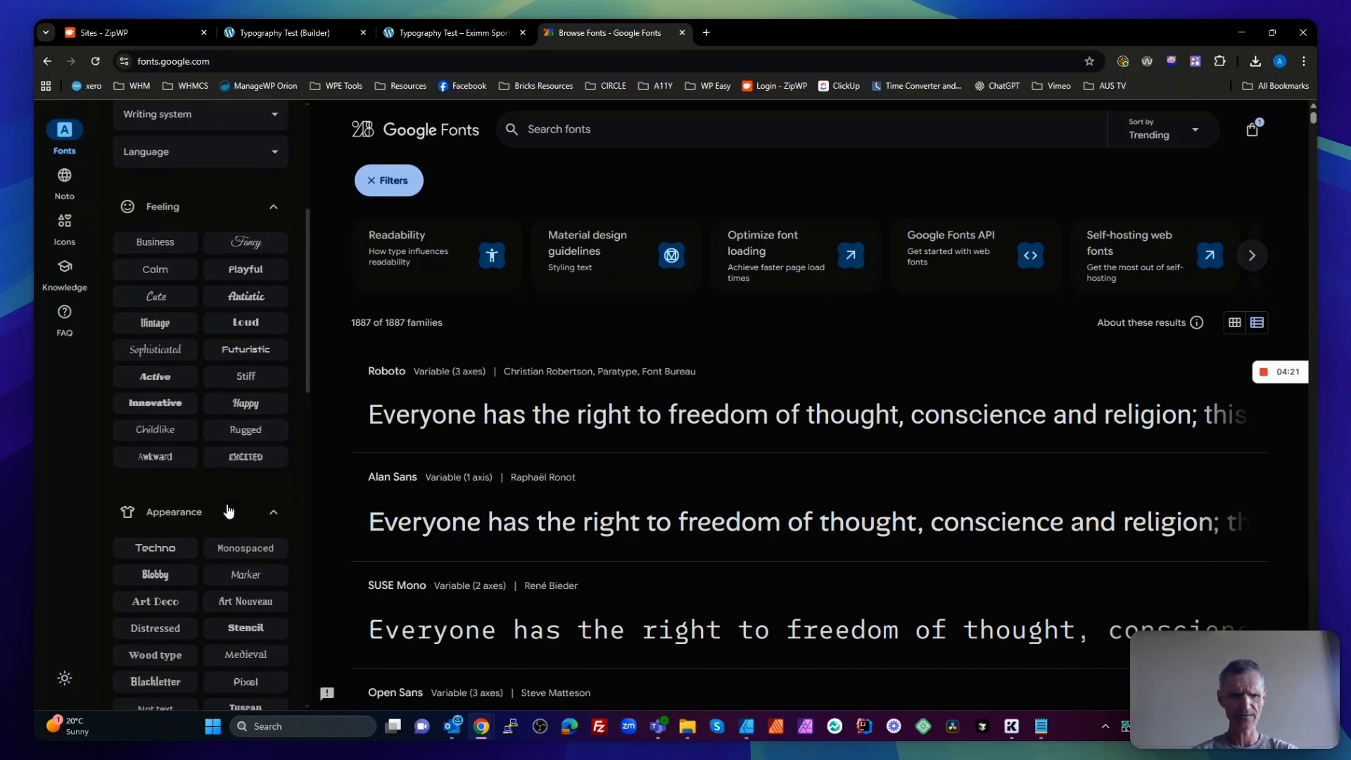
scroll(230, 513, "down", 6)
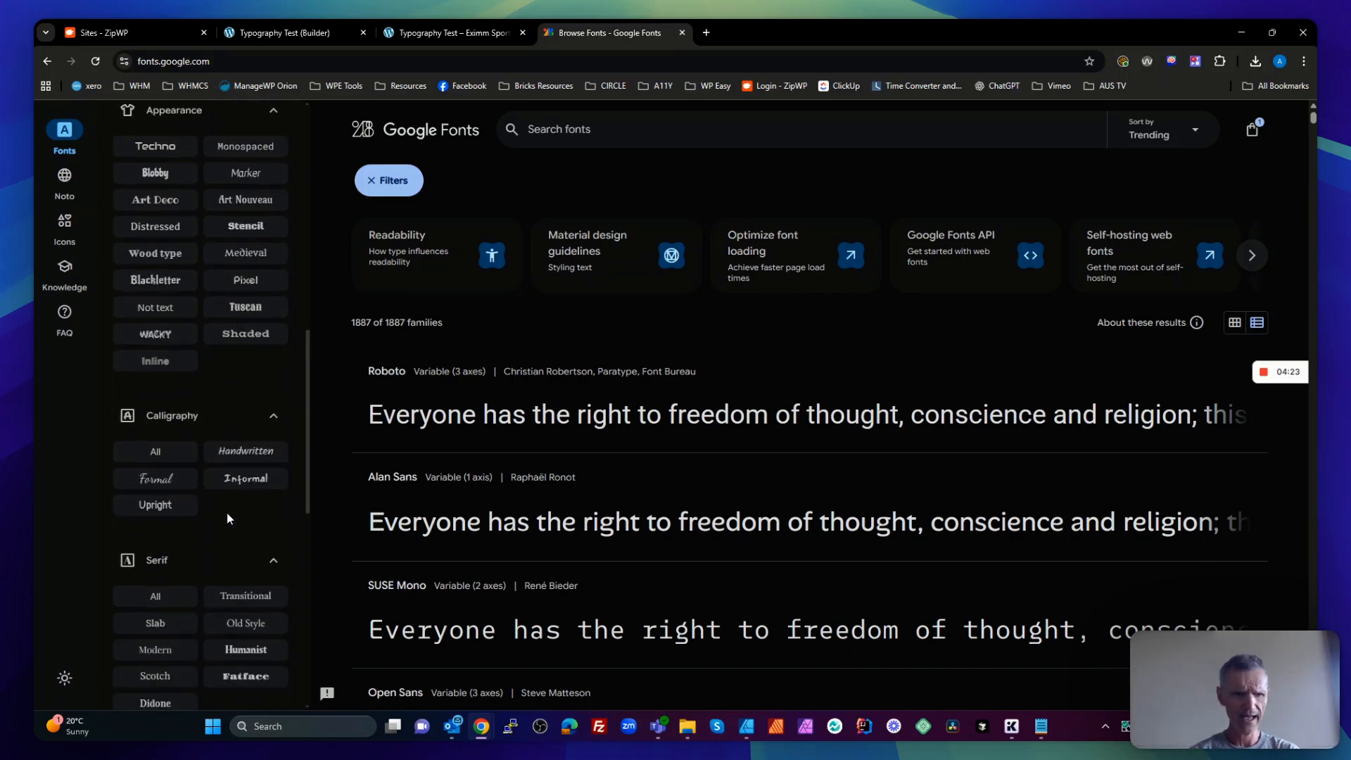
scroll(229, 518, "down", 9)
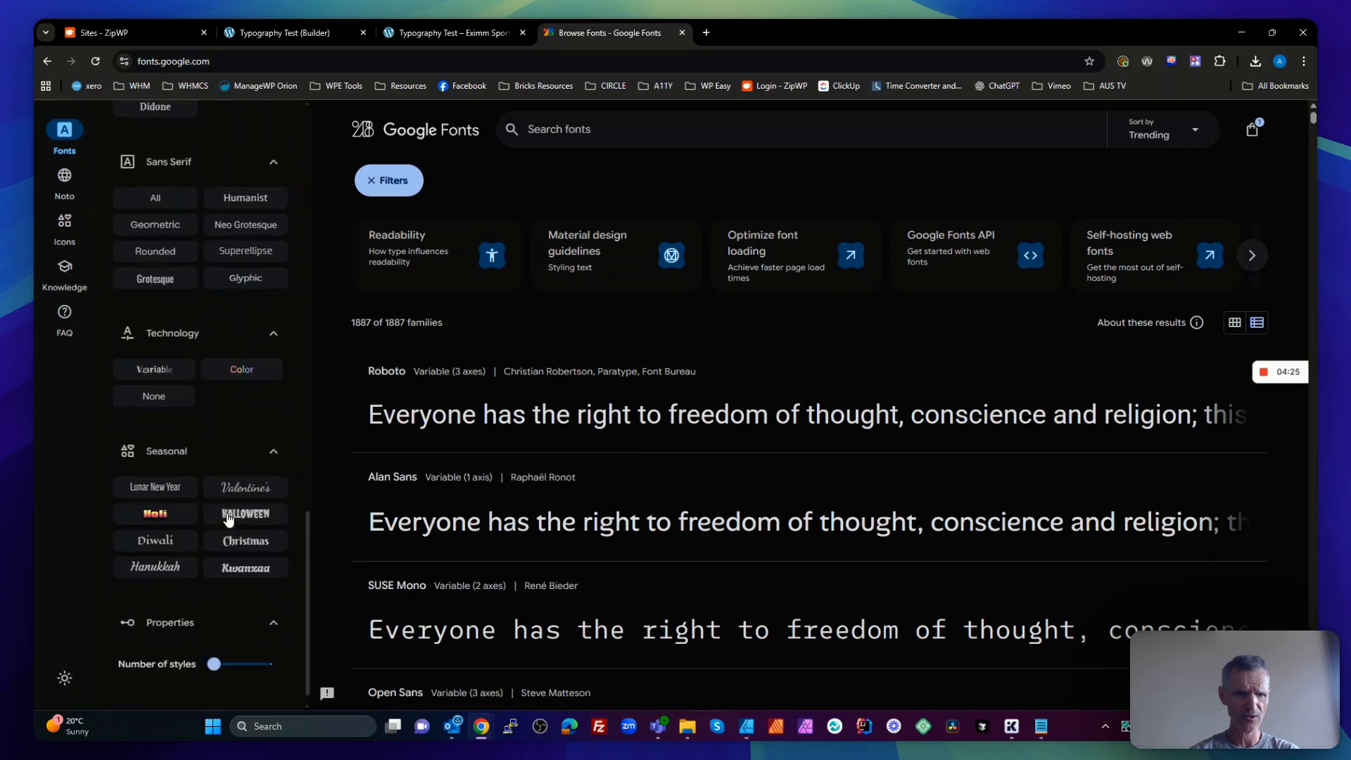
scroll(174, 415, "up", 1)
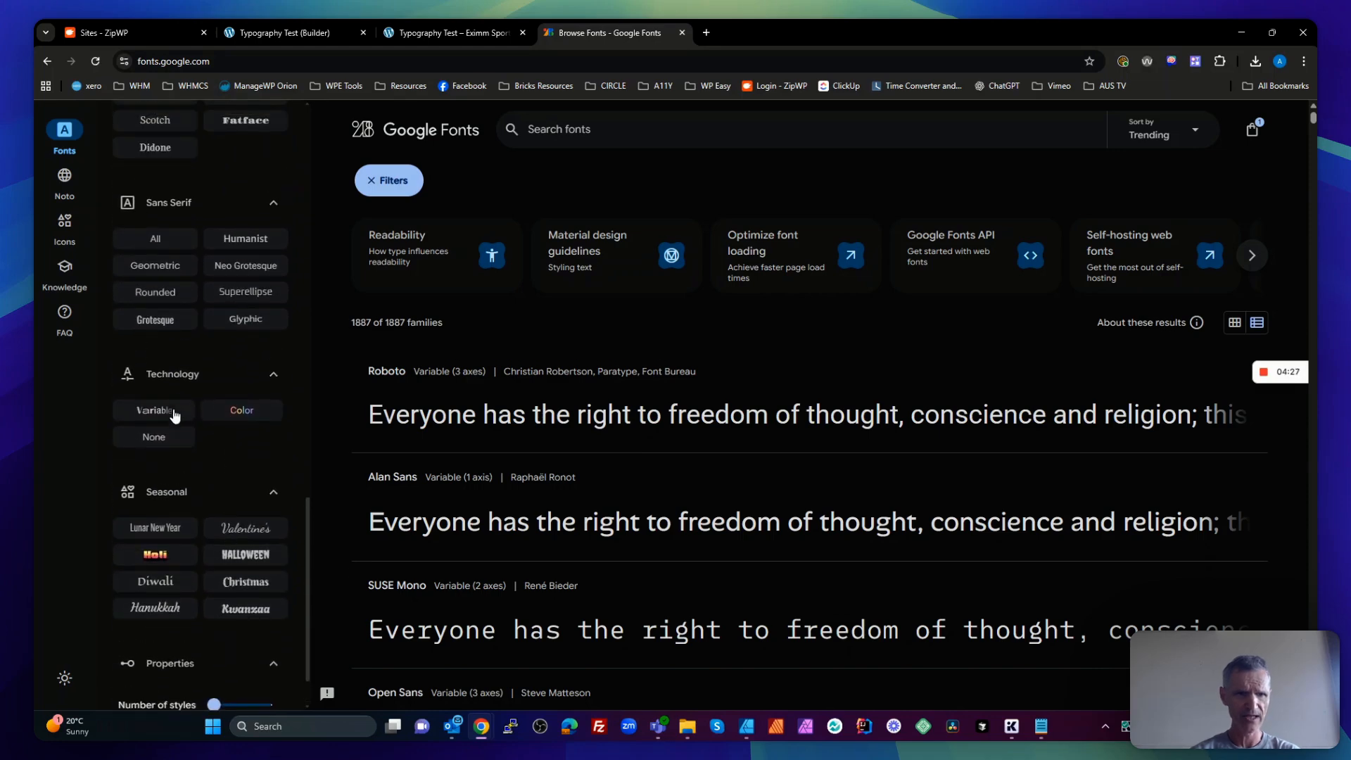
left_click(175, 415)
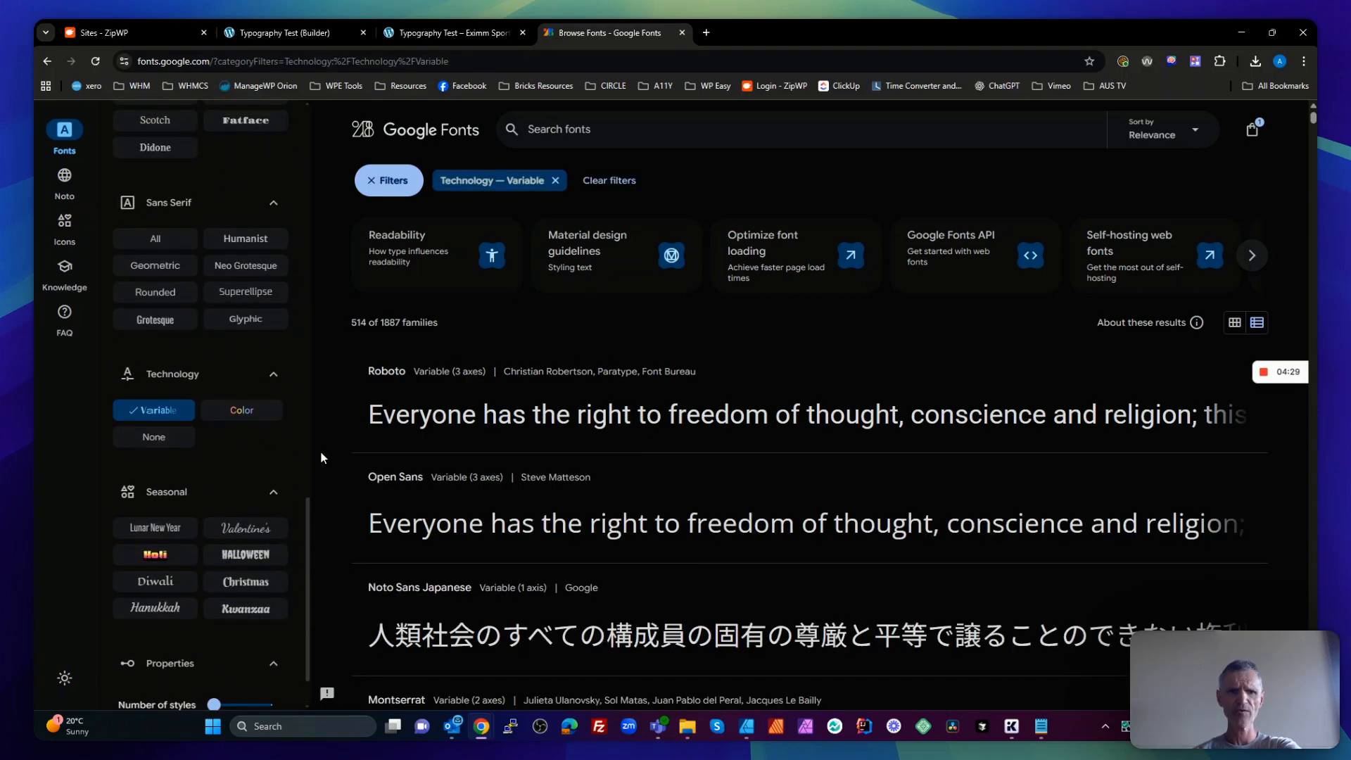
Browse the variable font families and open the Type tester for Roboto
scroll(723, 458, "down", 6)
scroll(724, 459, "down", 12)
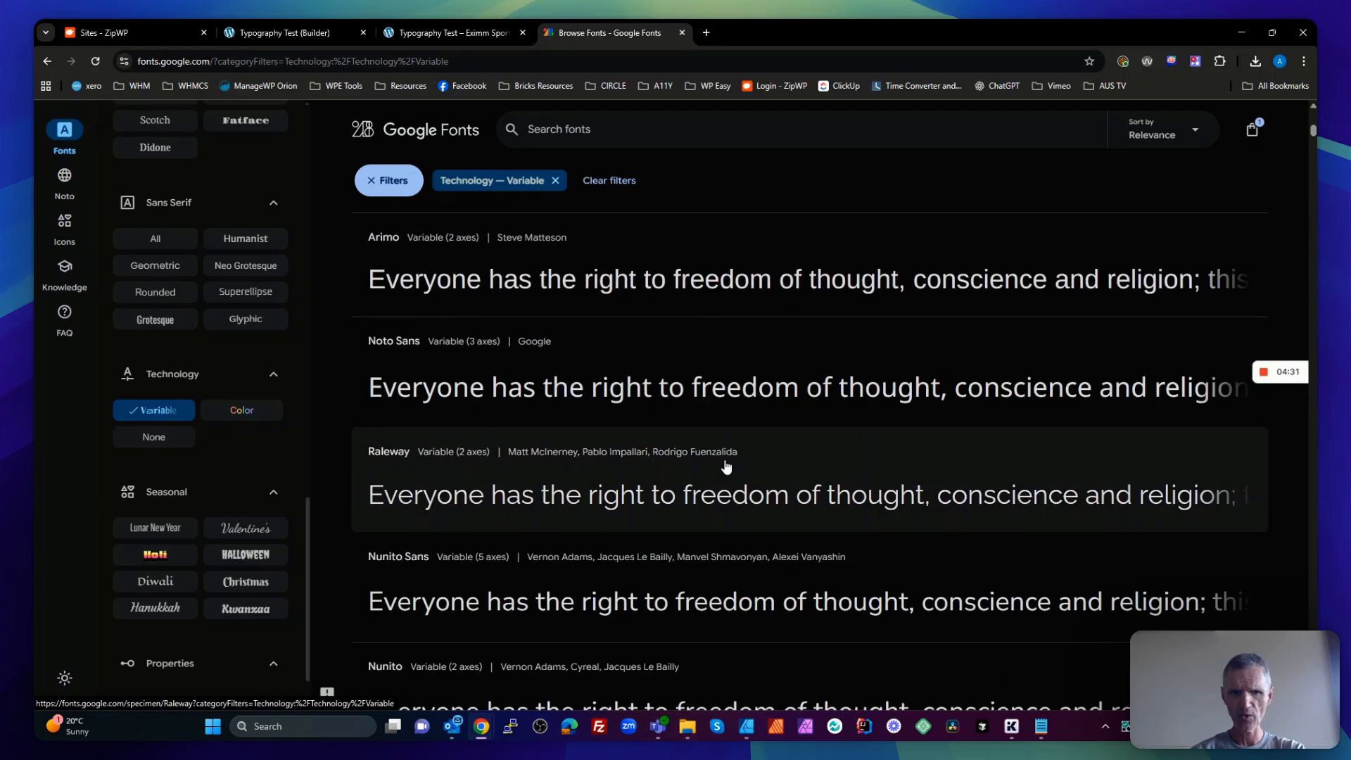
scroll(727, 467, "up", 8)
scroll(726, 467, "up", 8)
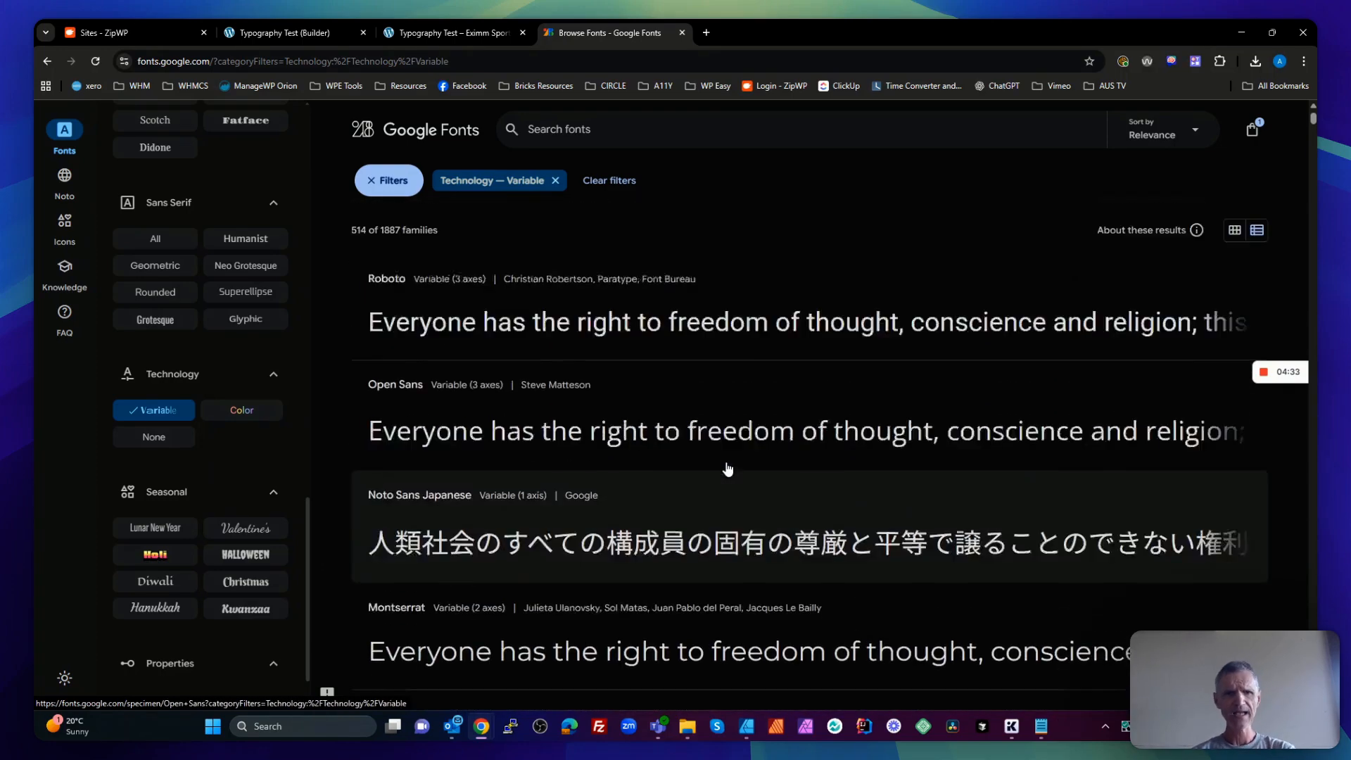
scroll(729, 472, "down", 1)
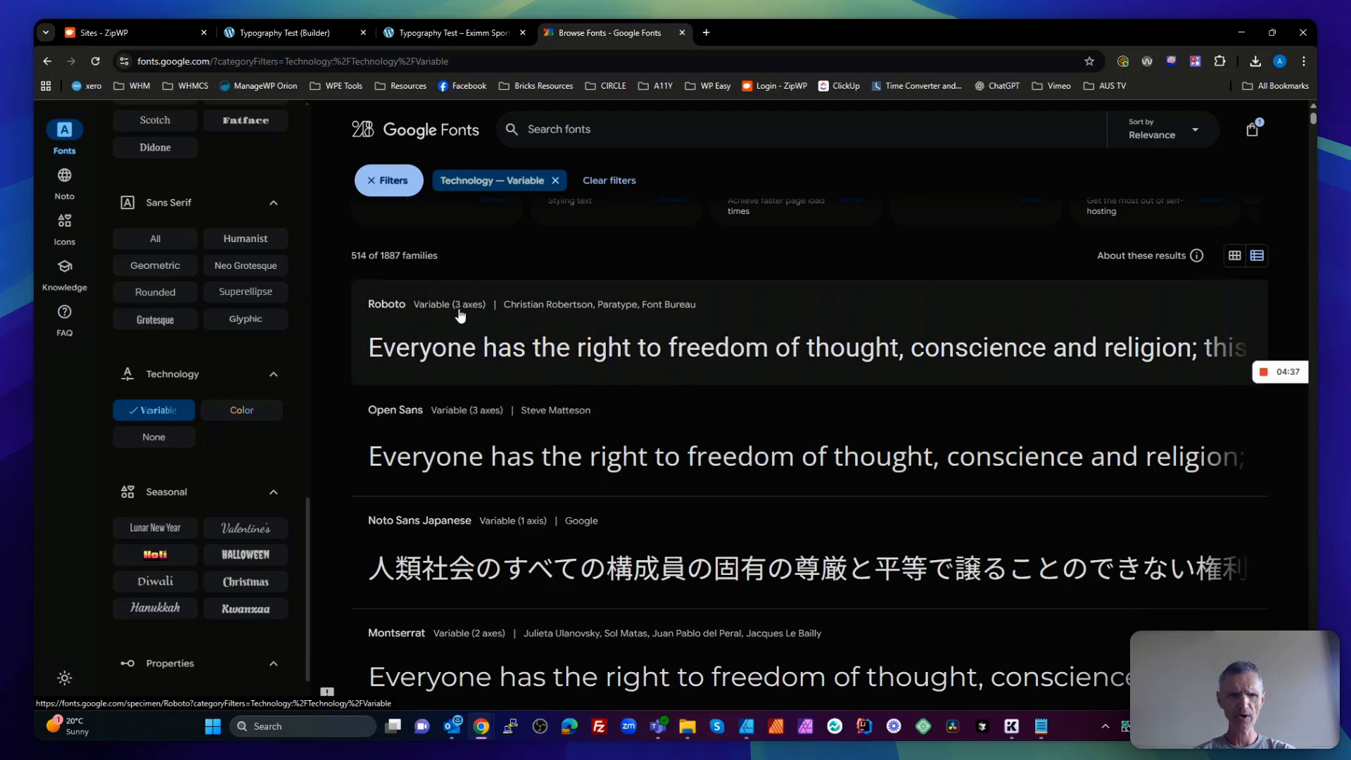
left_click(500, 356)
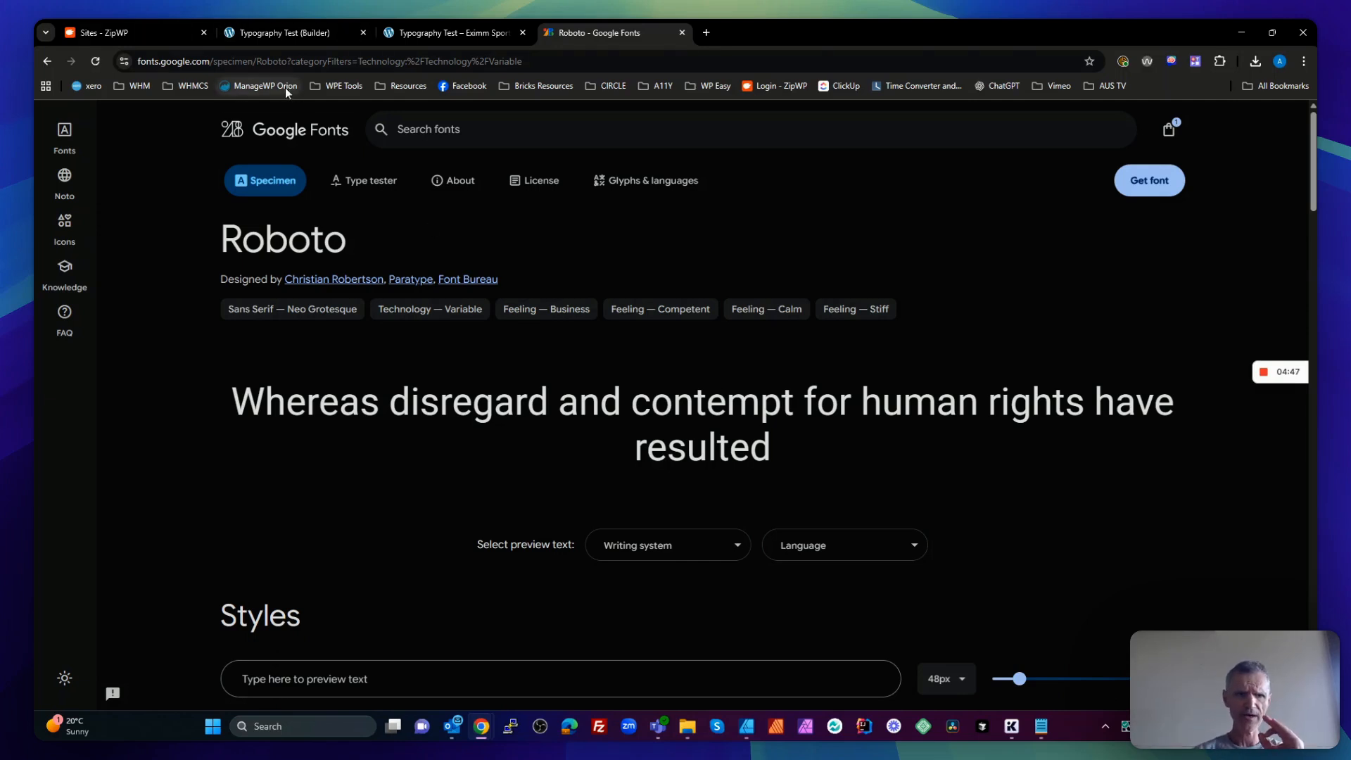
left_click(366, 184)
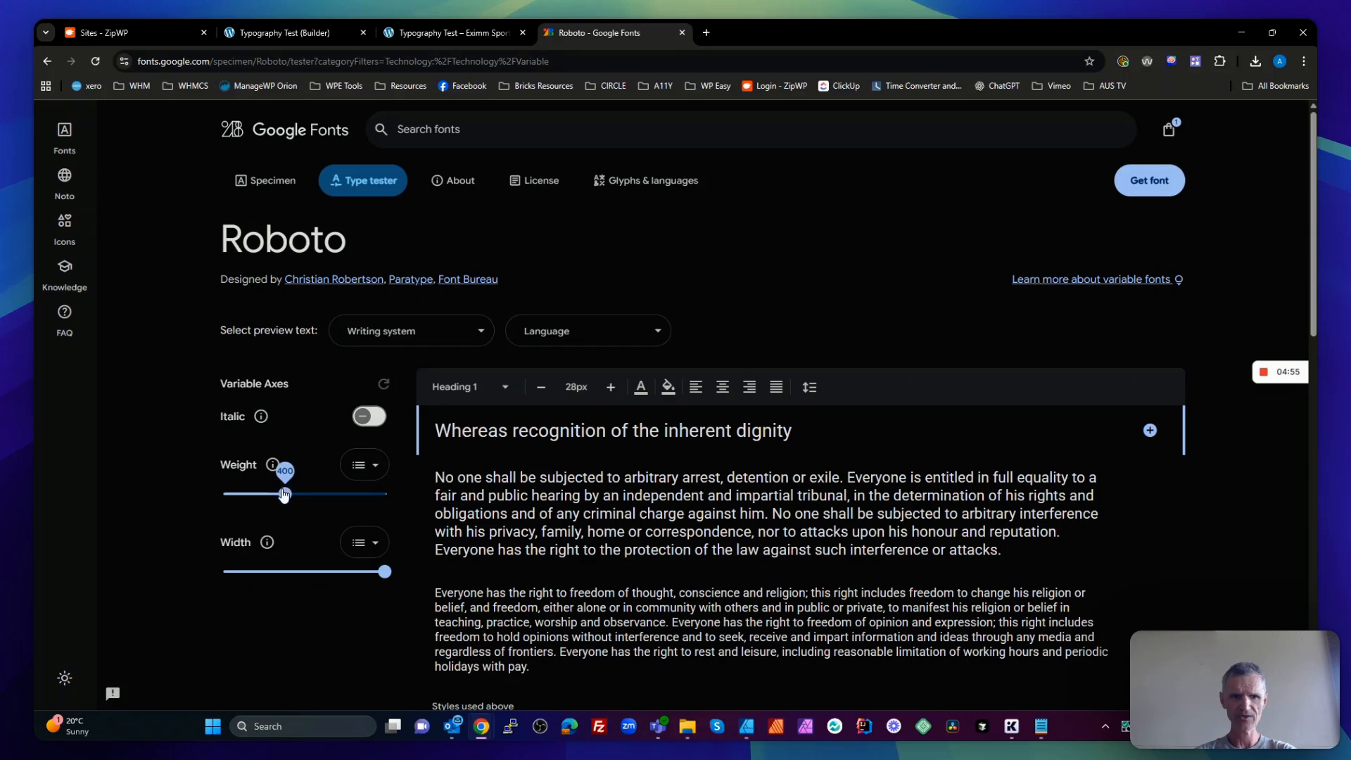
Preview Roboto's Heading 1 sample with a width of 89.5 and a weight of 774
left_click_drag(285, 494, 327, 494)
left_click_drag(384, 571, 319, 568)
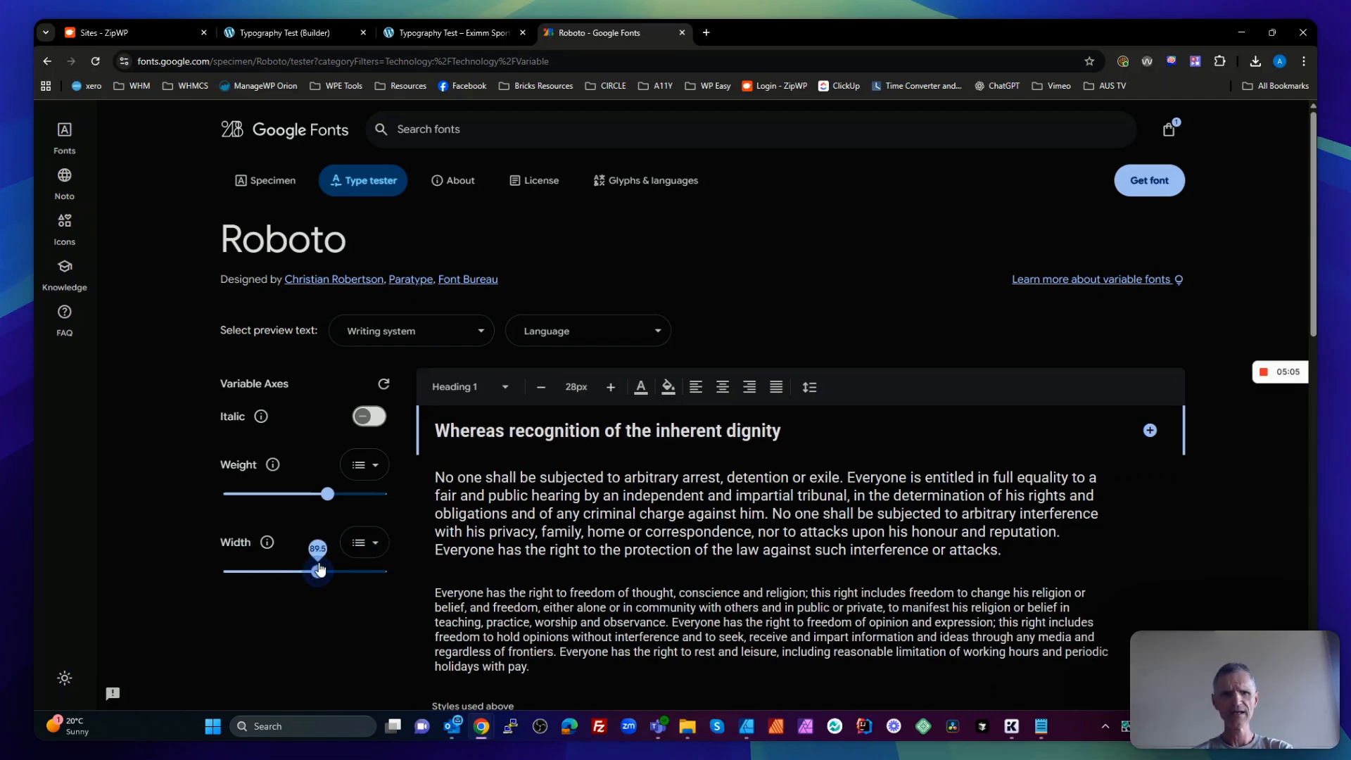
left_click_drag(327, 493, 361, 508)
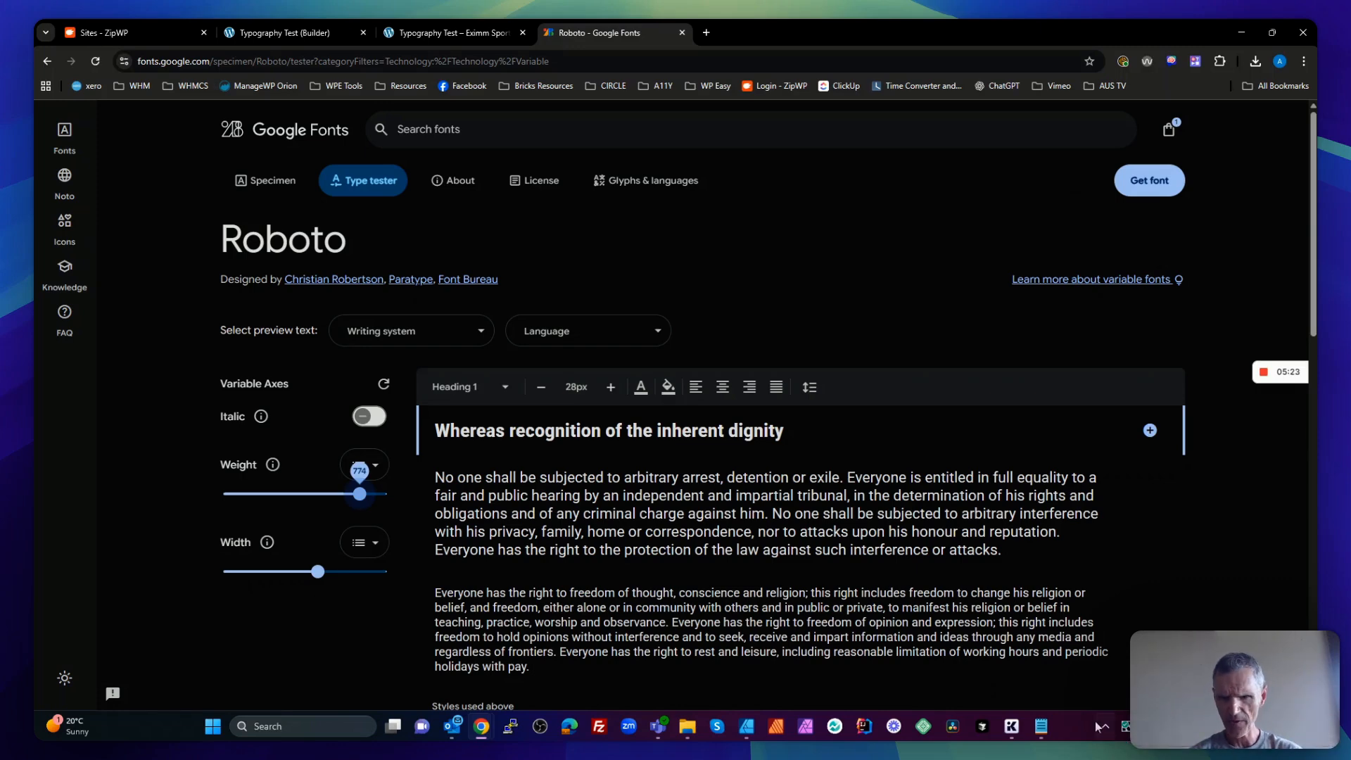
Bring up the Notepad notes, highlight the variable font advantage "Flexible for design", and hide the notes again
left_click(1045, 728)
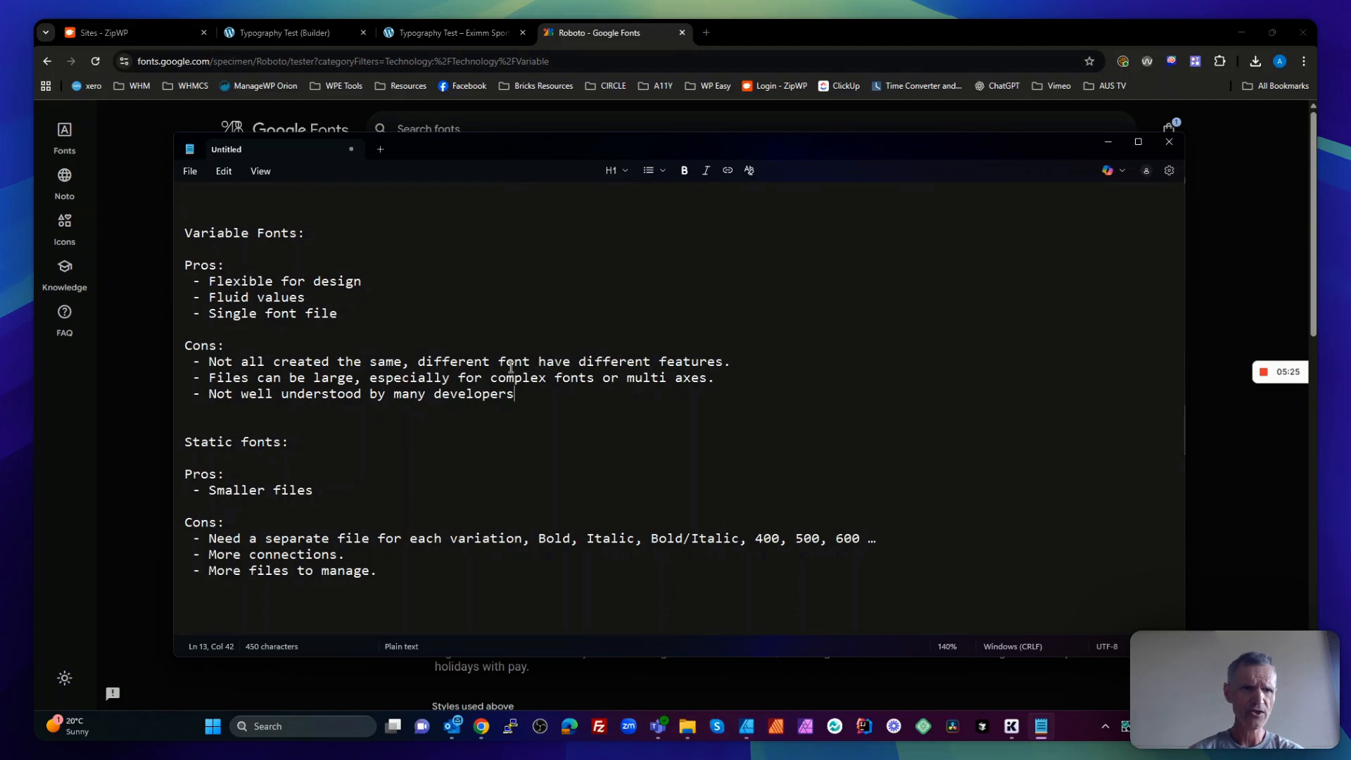
left_click(249, 295)
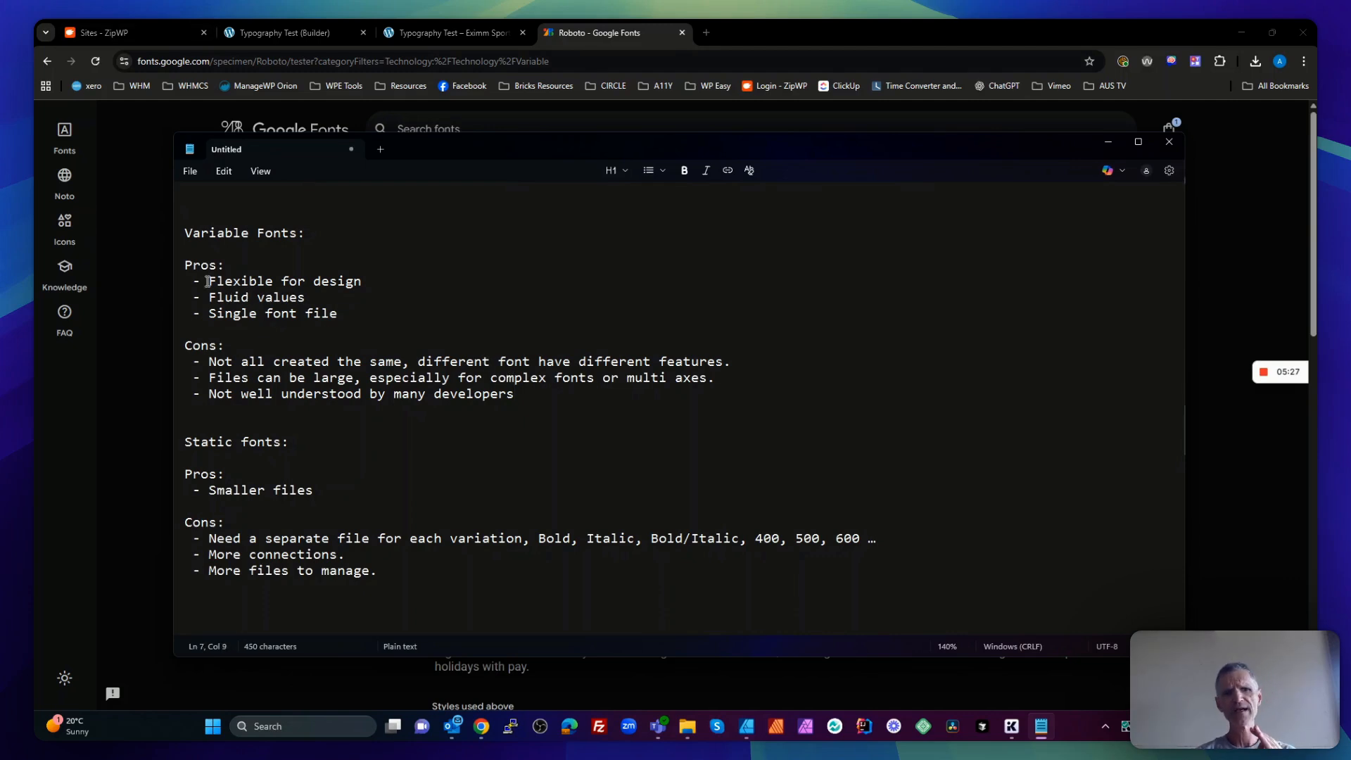
left_click_drag(209, 281, 378, 281)
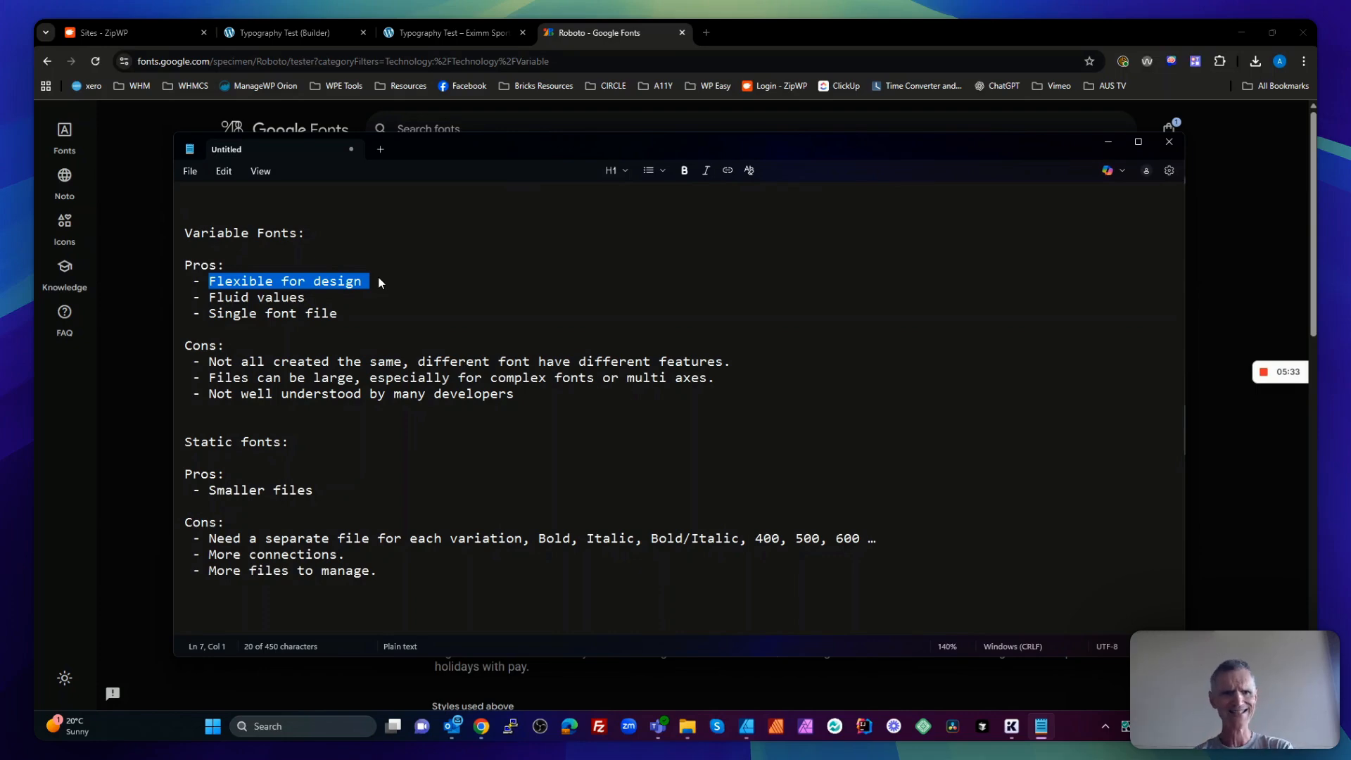
left_click(1108, 141)
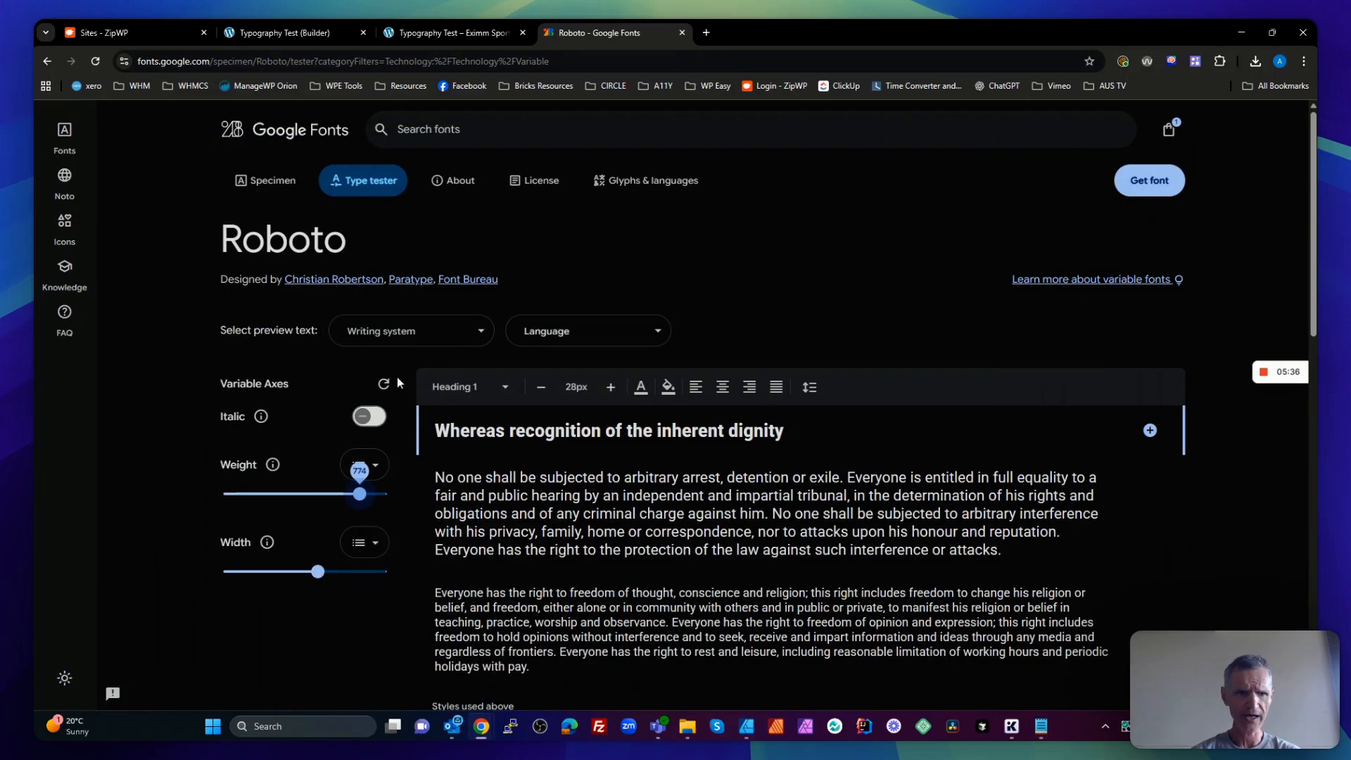
Preview Roboto's italic style on and off, and set the weight to 639 and the width to 87.6
left_click(371, 417)
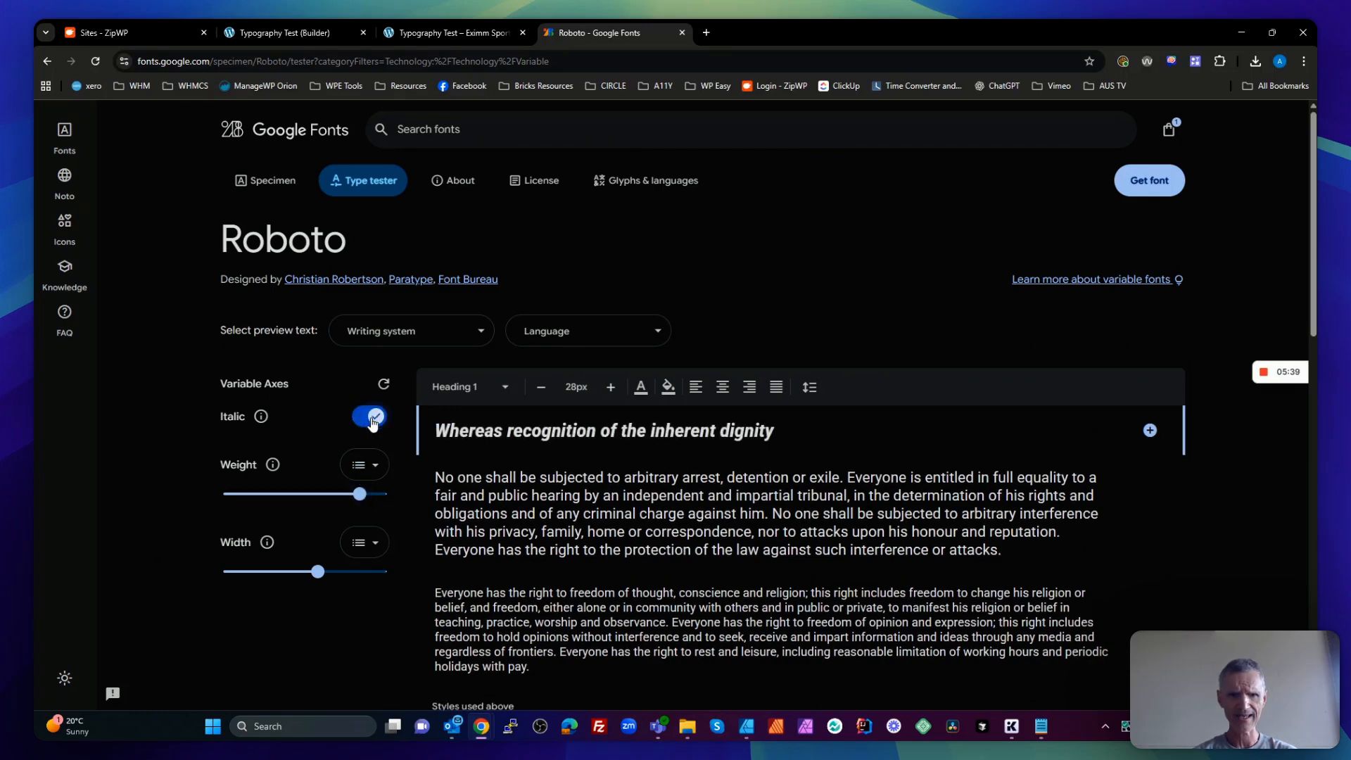
left_click(373, 422)
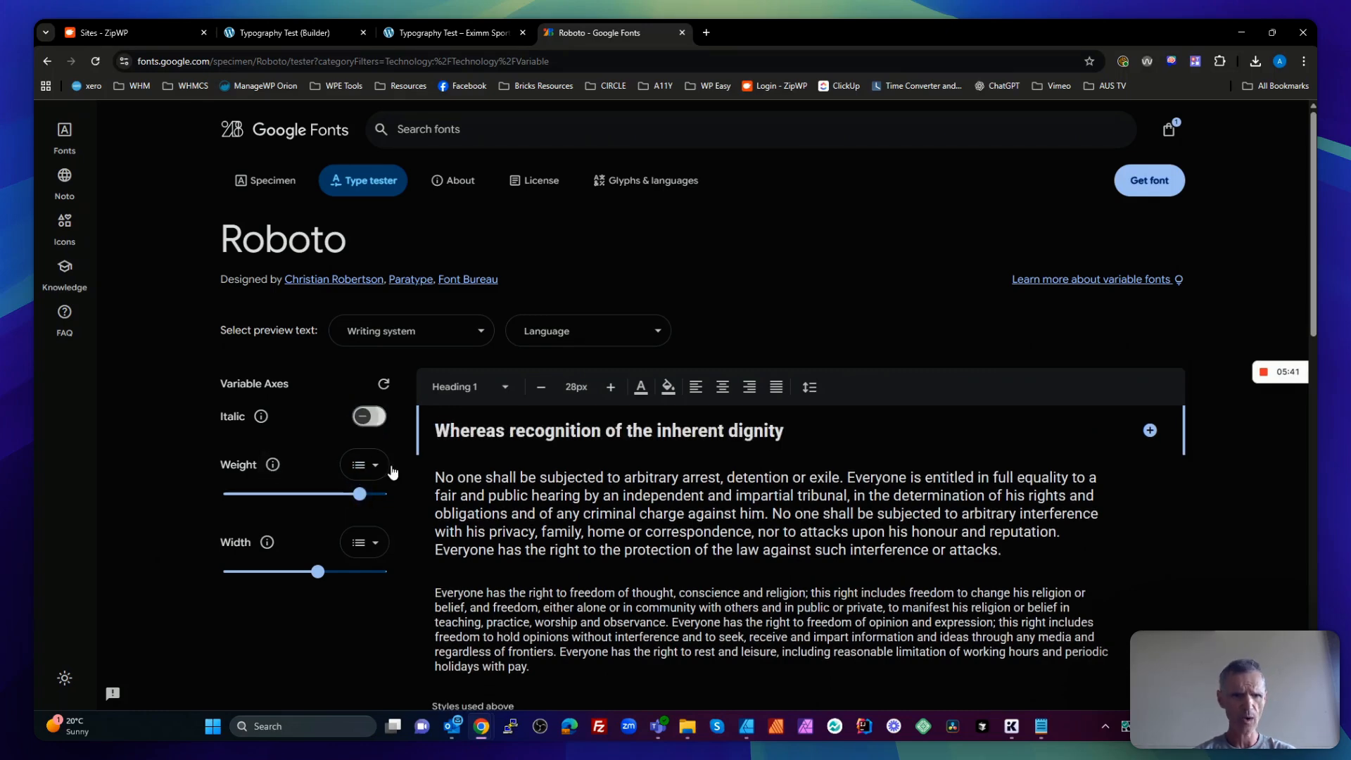
mouse_move(367, 495)
left_click_drag(369, 496, 334, 495)
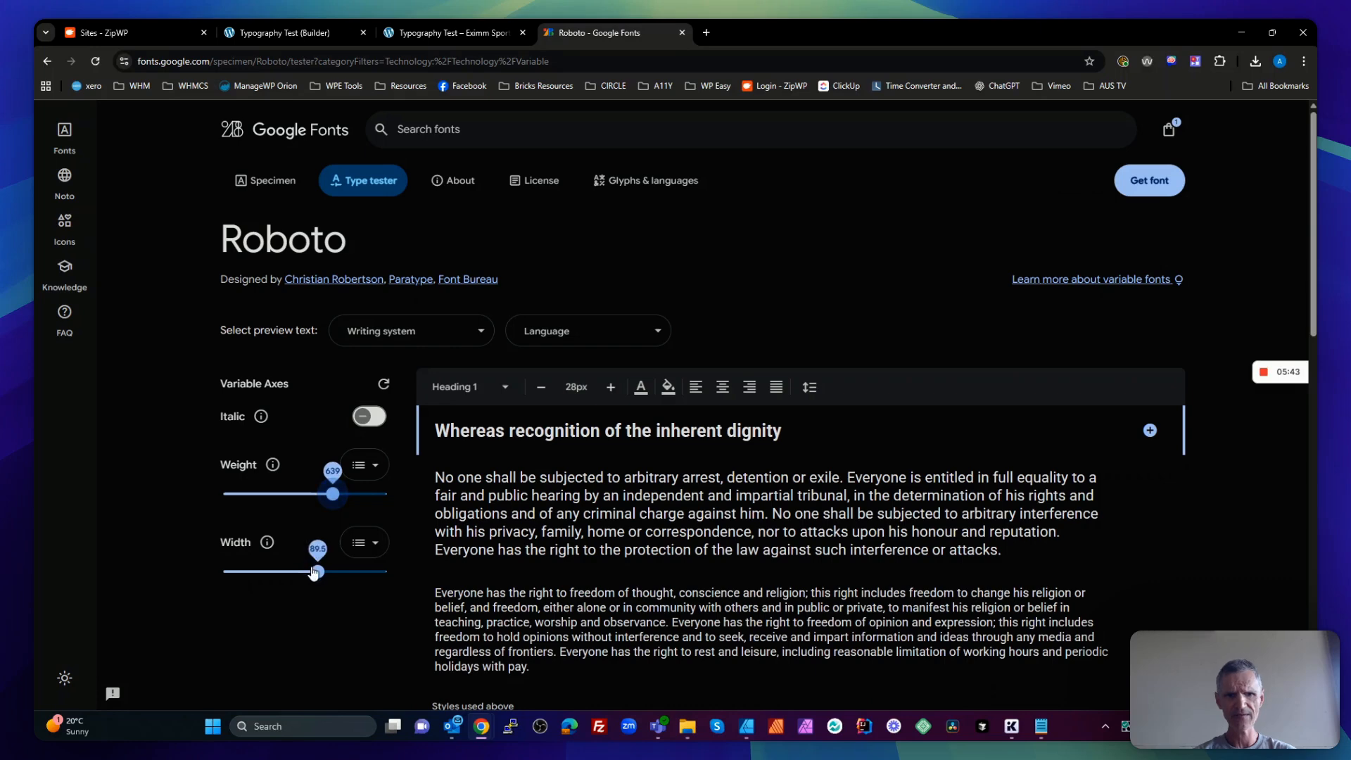
left_click(305, 571)
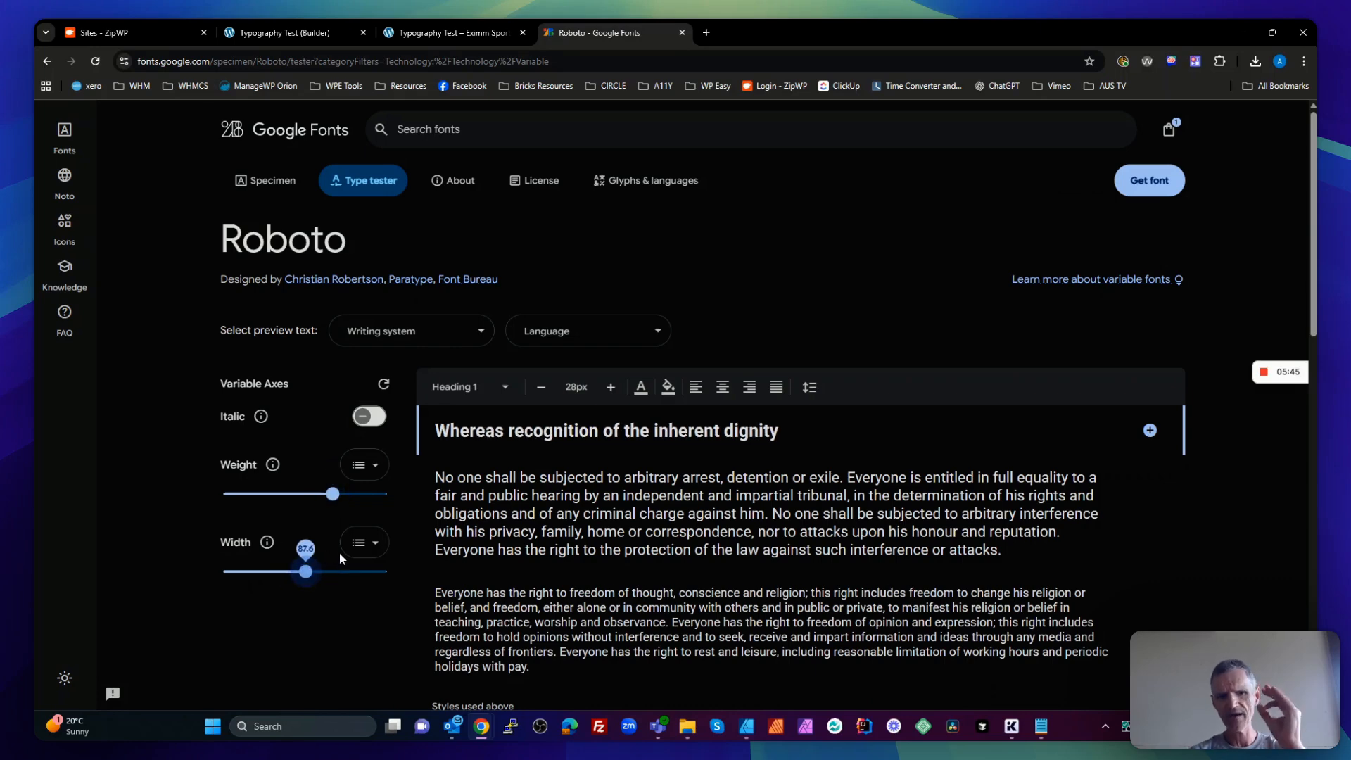
Highlight "Fluid values" in the Notepad notes and demonstrate it by setting Roboto's weight to 492 in the Type tester
key("alt+Tab")
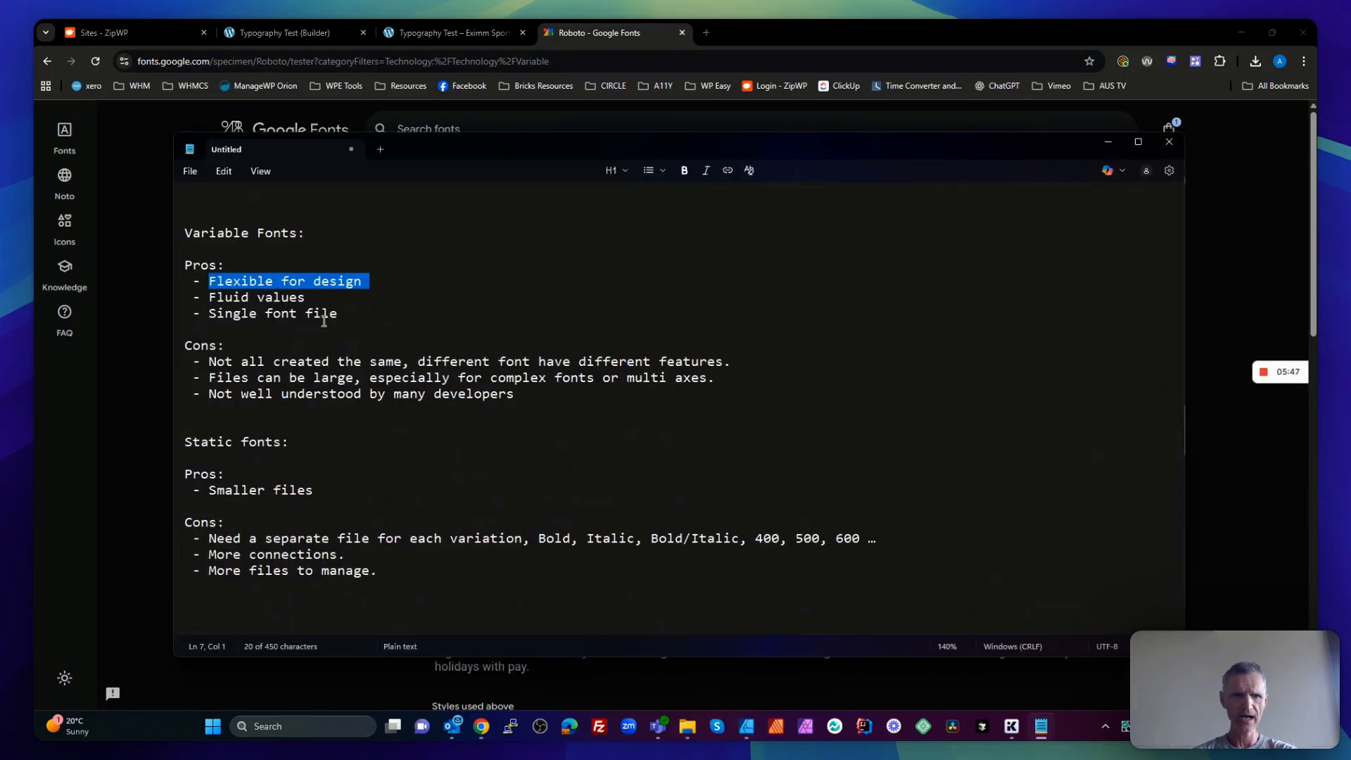
left_click(299, 300)
left_click_drag(308, 299, 216, 299)
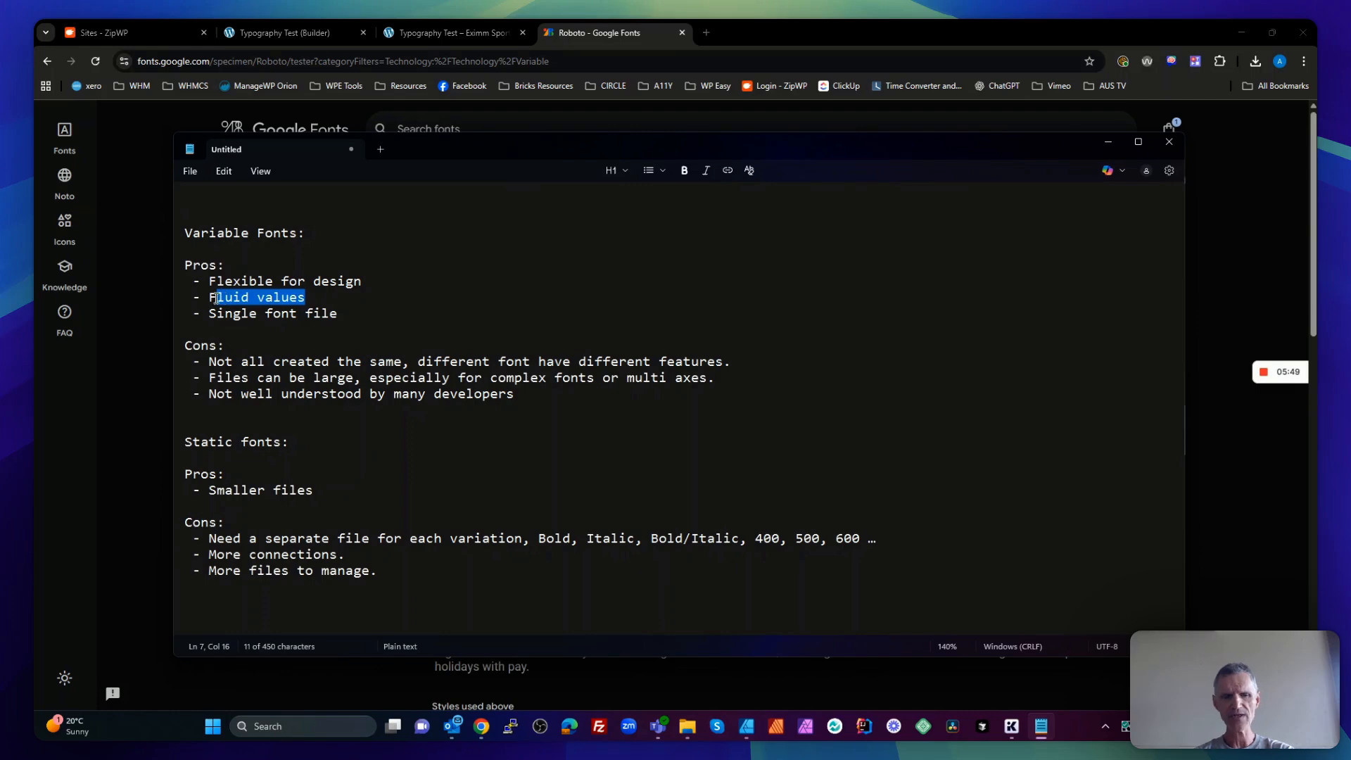
key("alt+Tab")
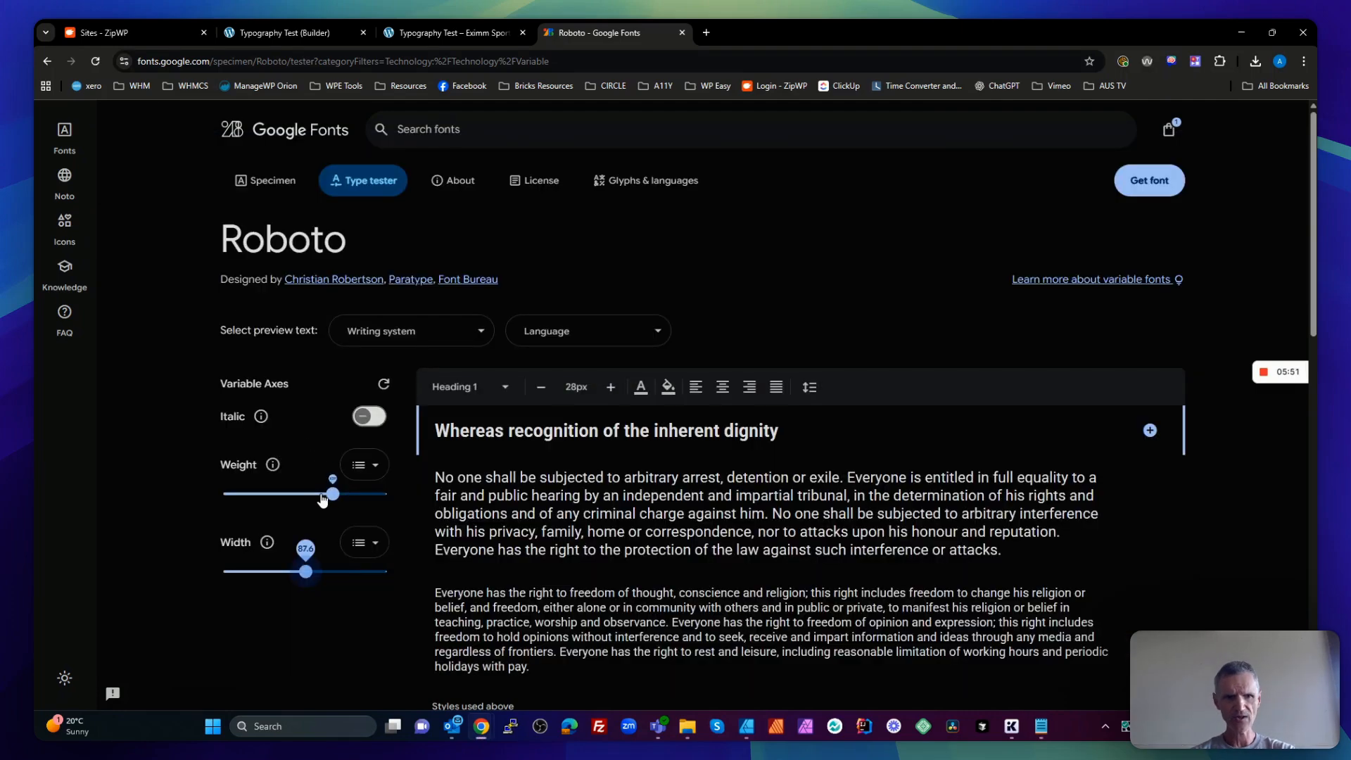
left_click_drag(333, 493, 304, 499)
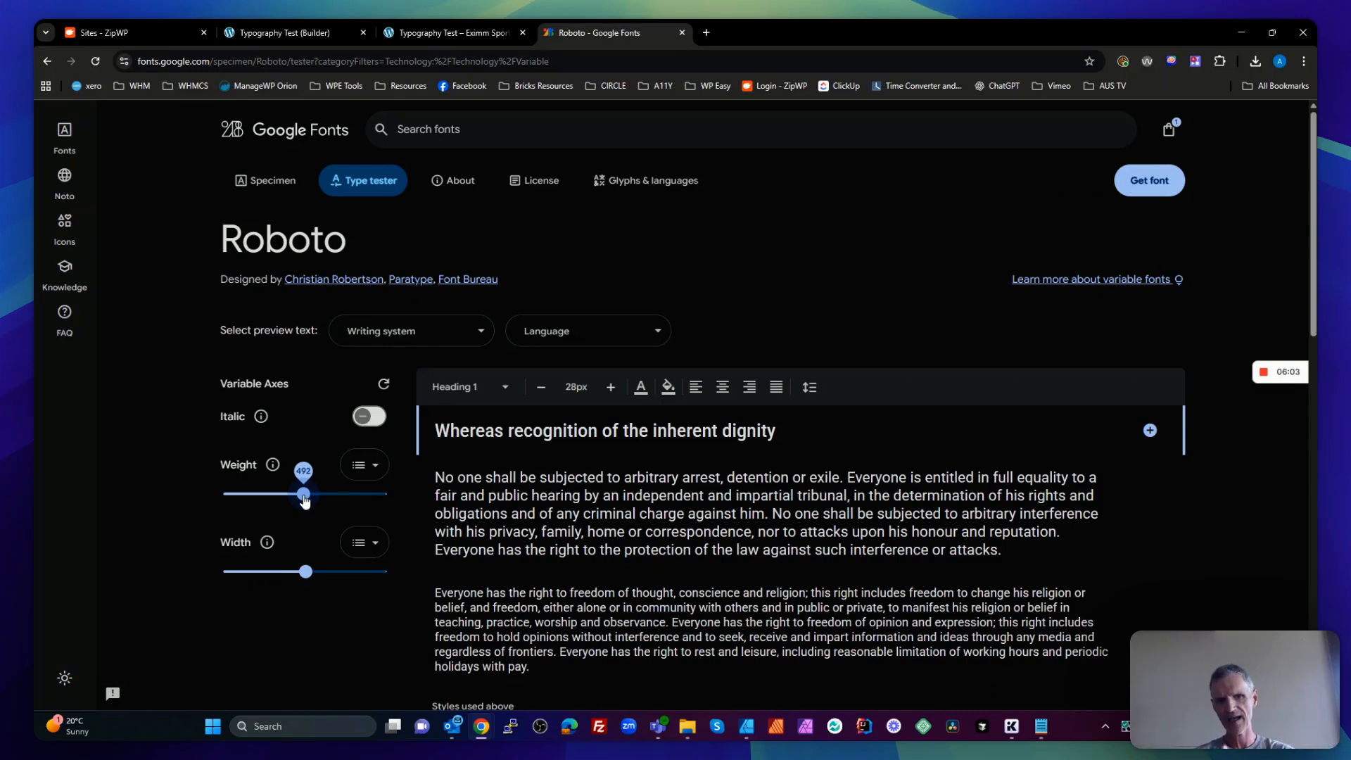
Highlight "Single font file" in the Notepad notes and return to the Roboto page in the browser
key("alt+Tab")
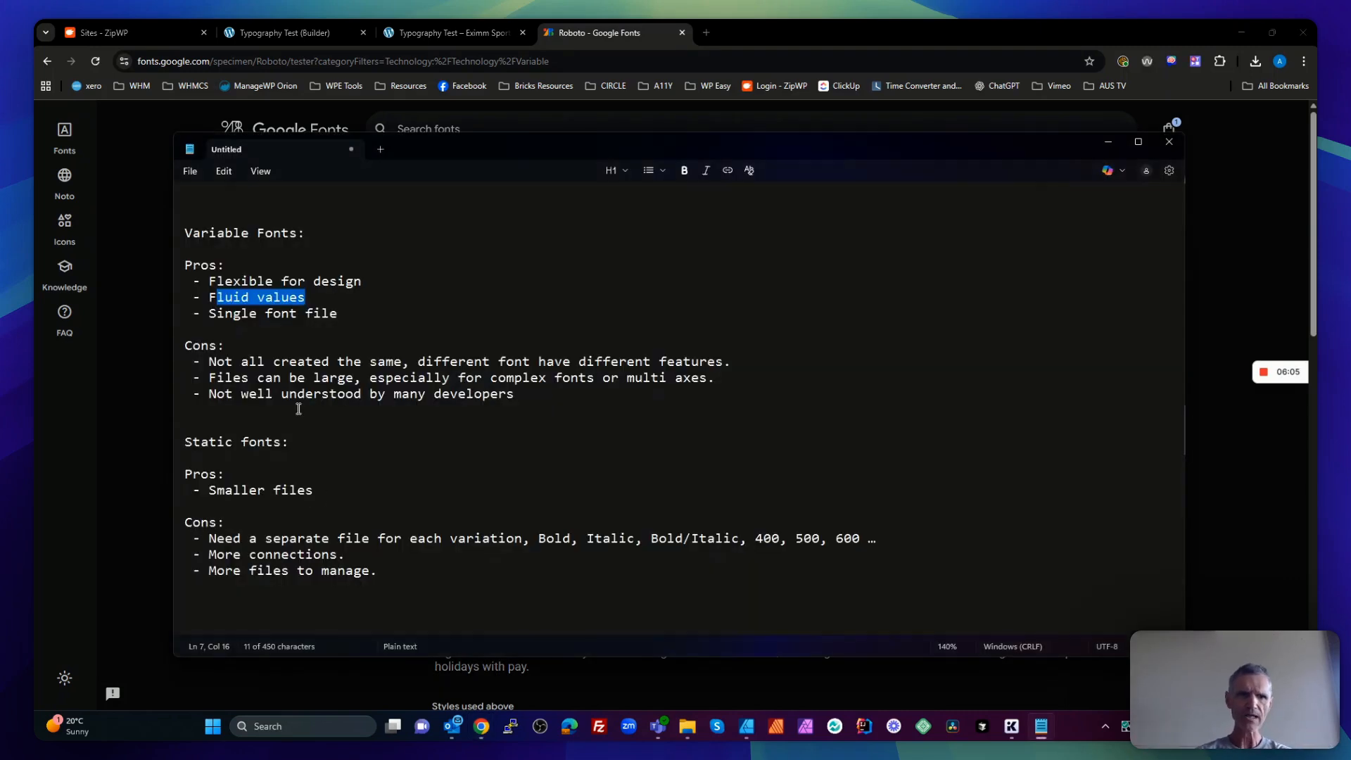
left_click_drag(339, 313, 208, 312)
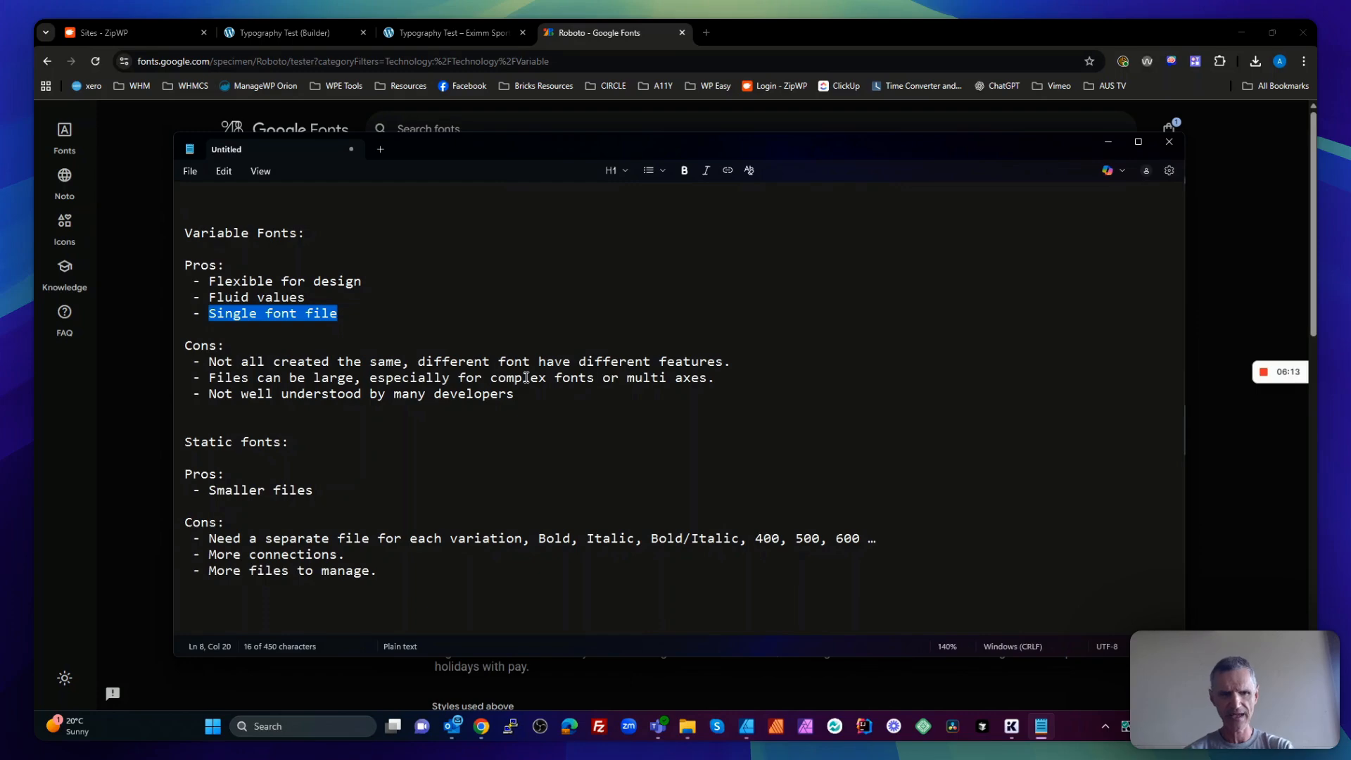
key("alt+Tab")
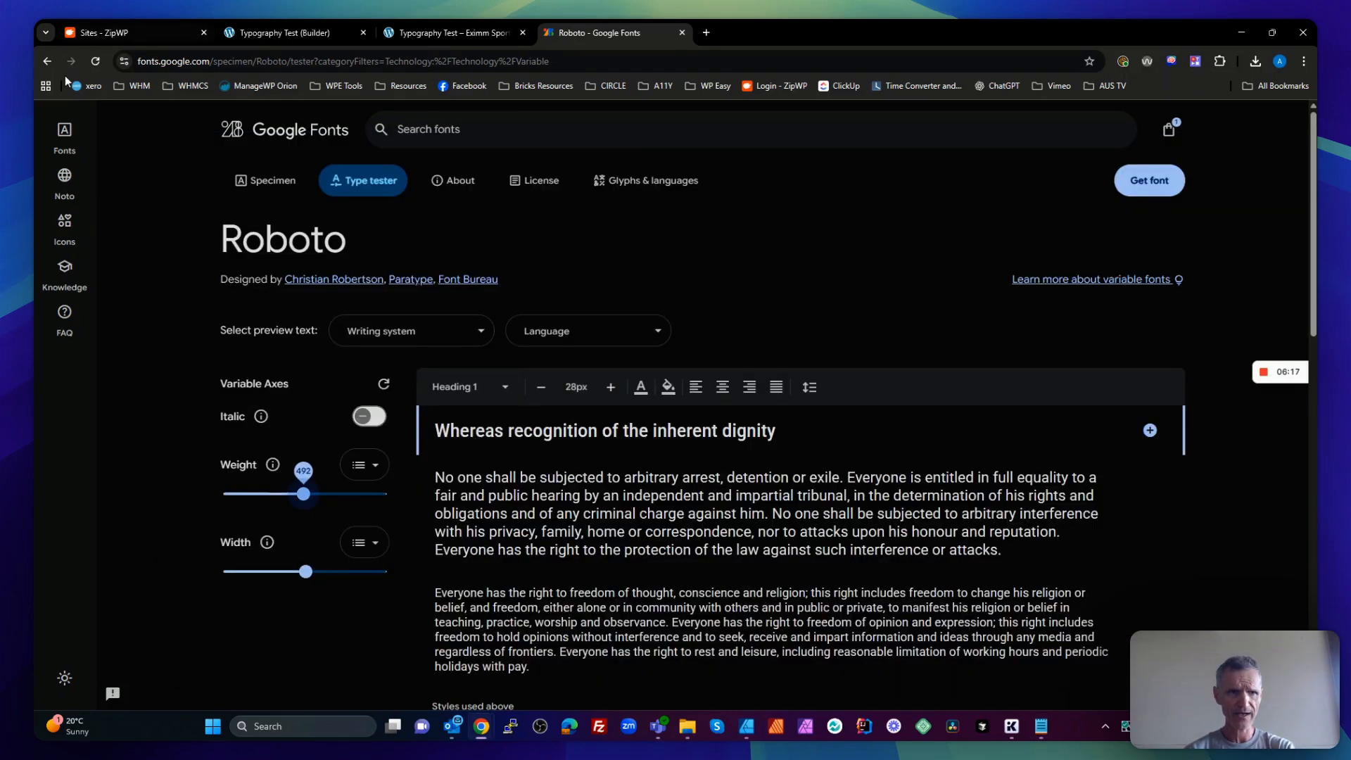
Check the variable axes offered in the Type tester for Open Sans, and return to the filtered family list
left_click(47, 62)
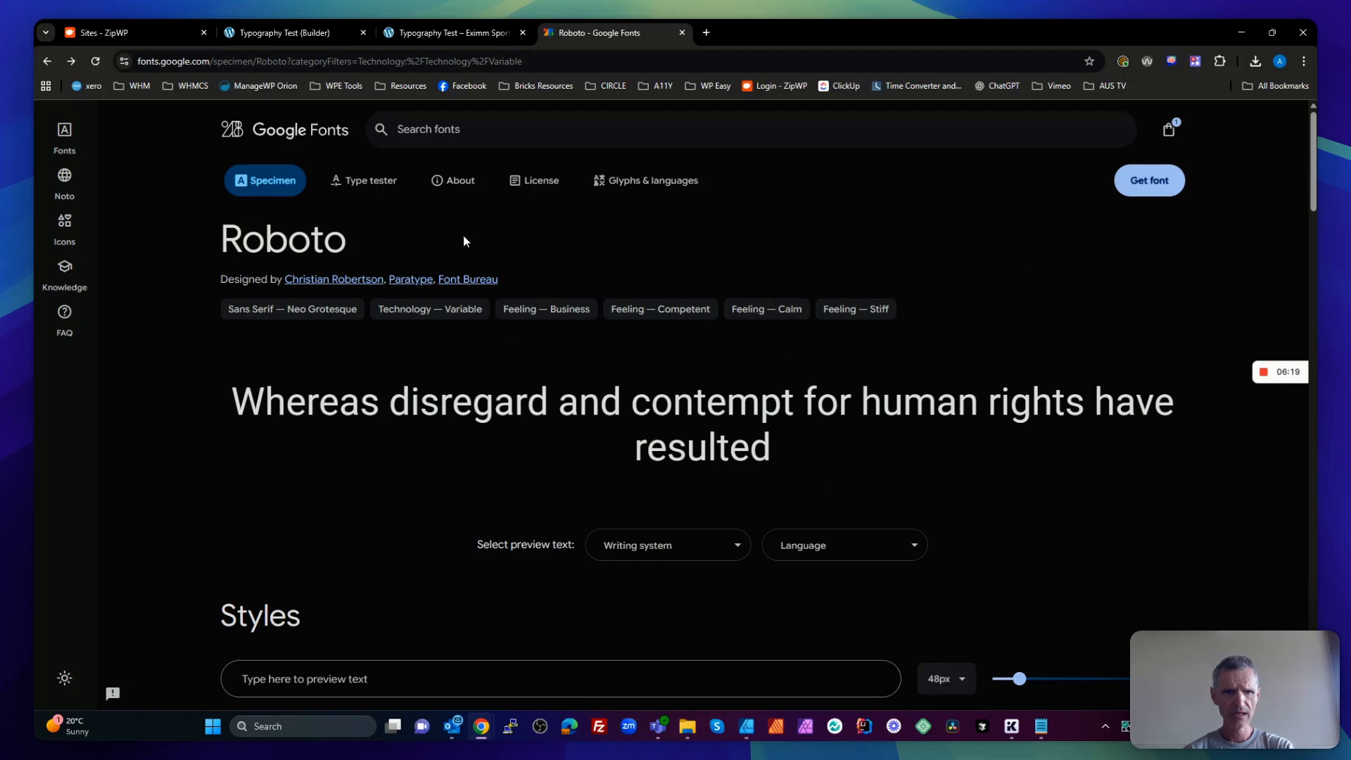
left_click(47, 62)
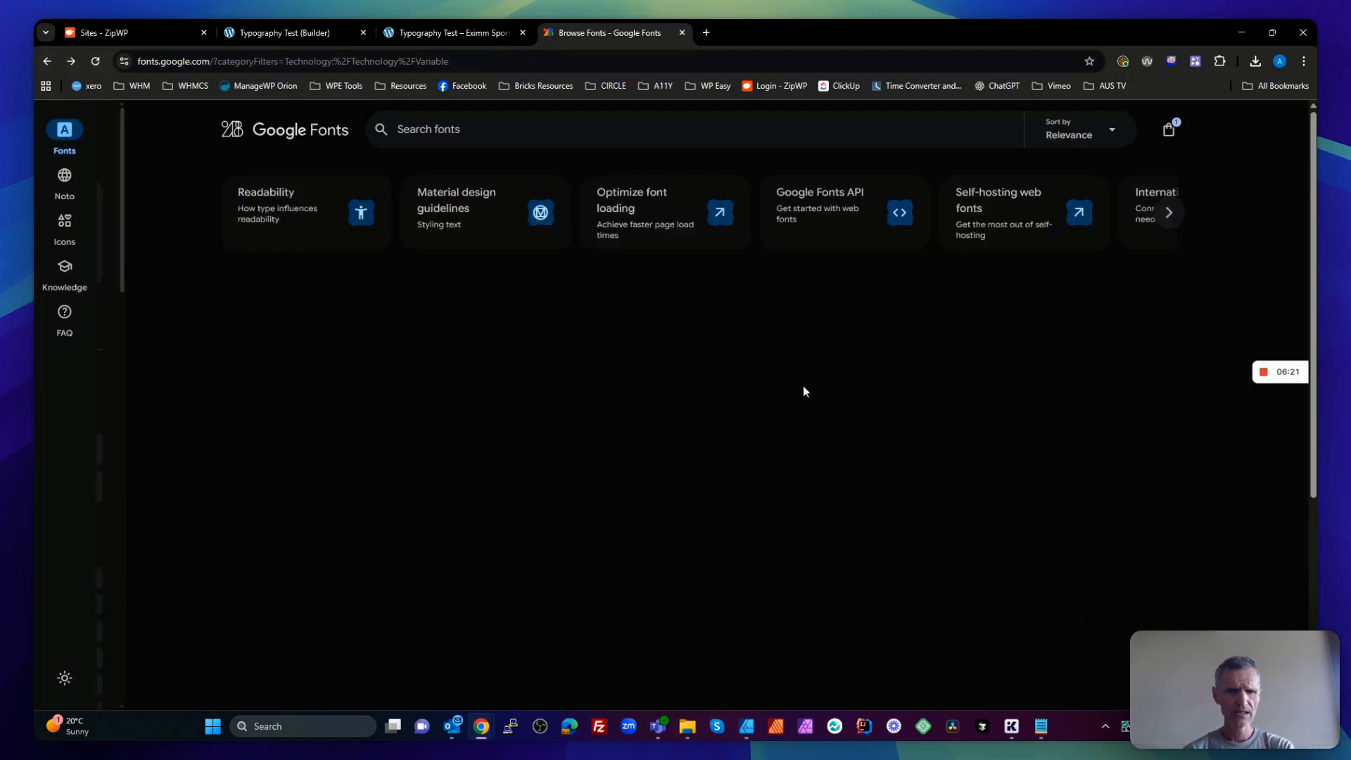
left_click(513, 450)
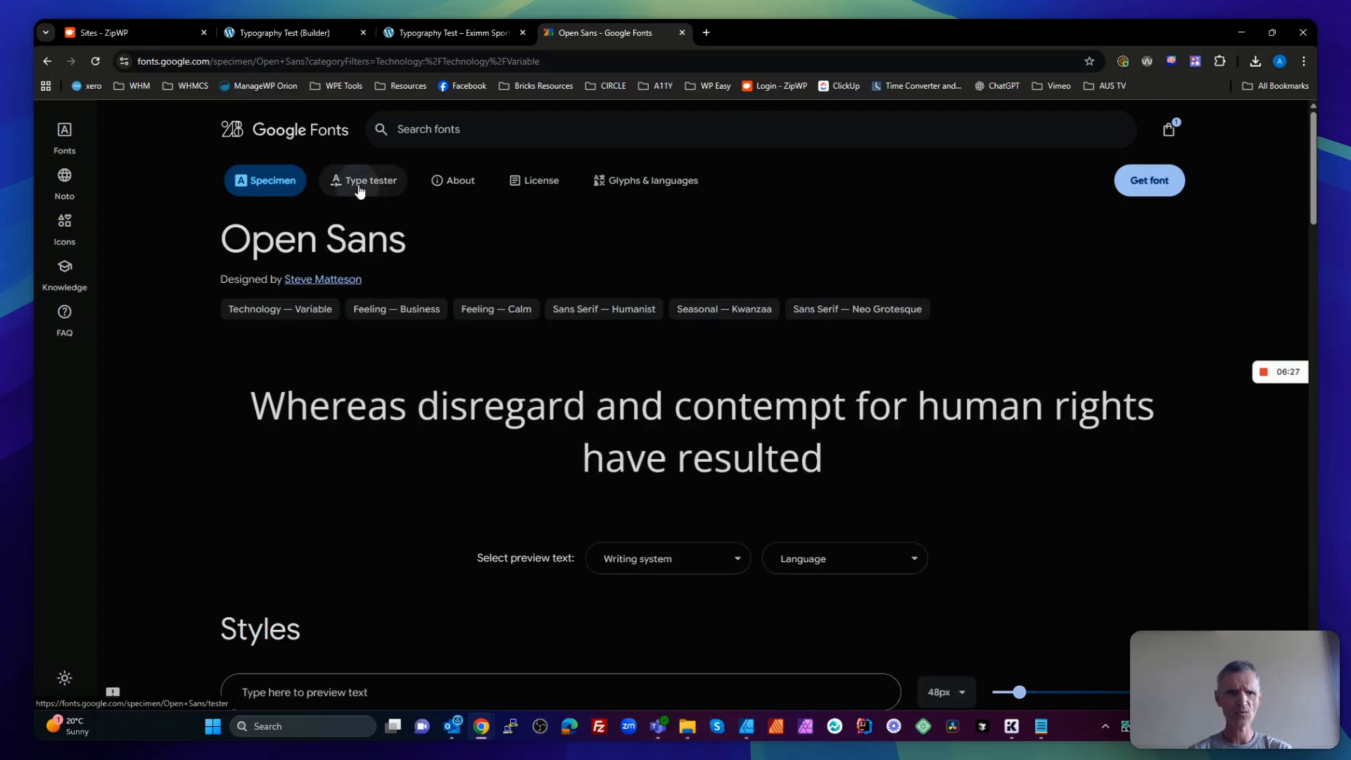
left_click(359, 187)
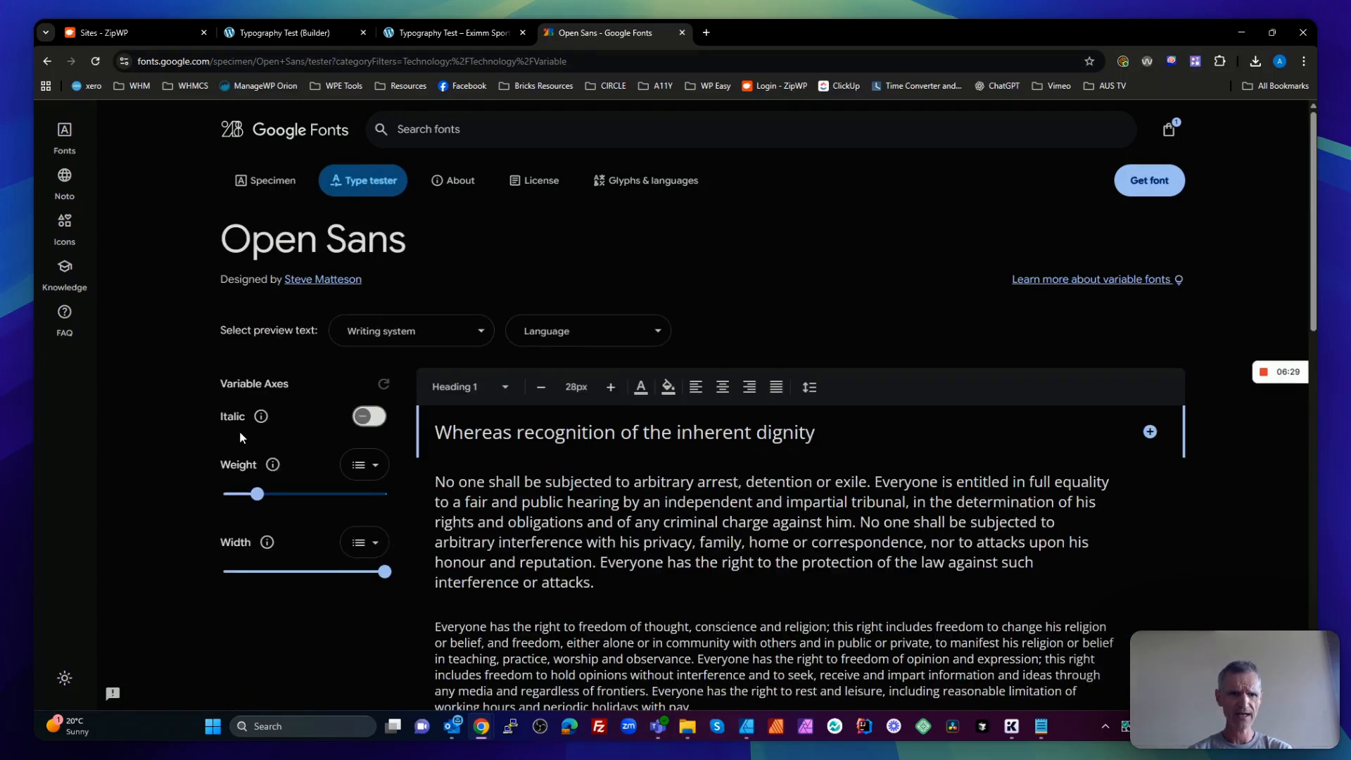
left_click(47, 62)
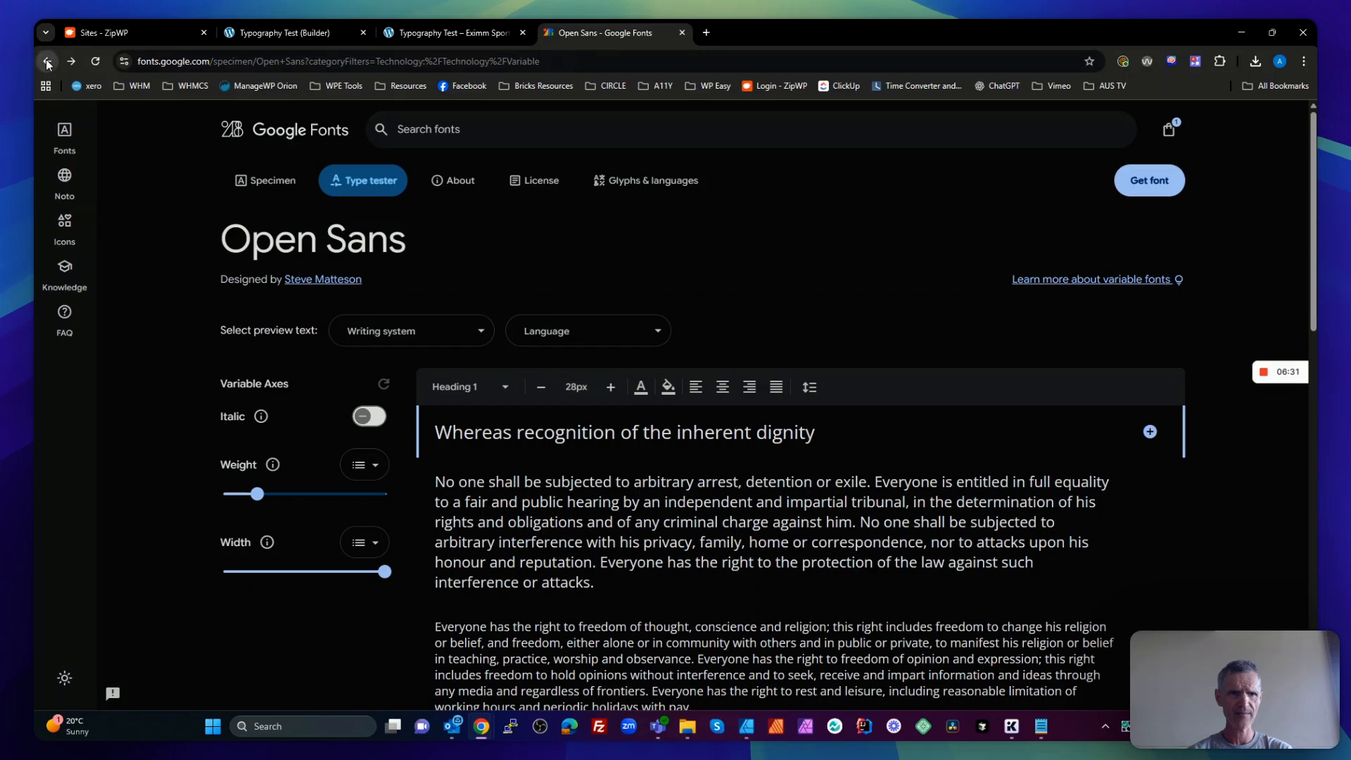
left_click(47, 61)
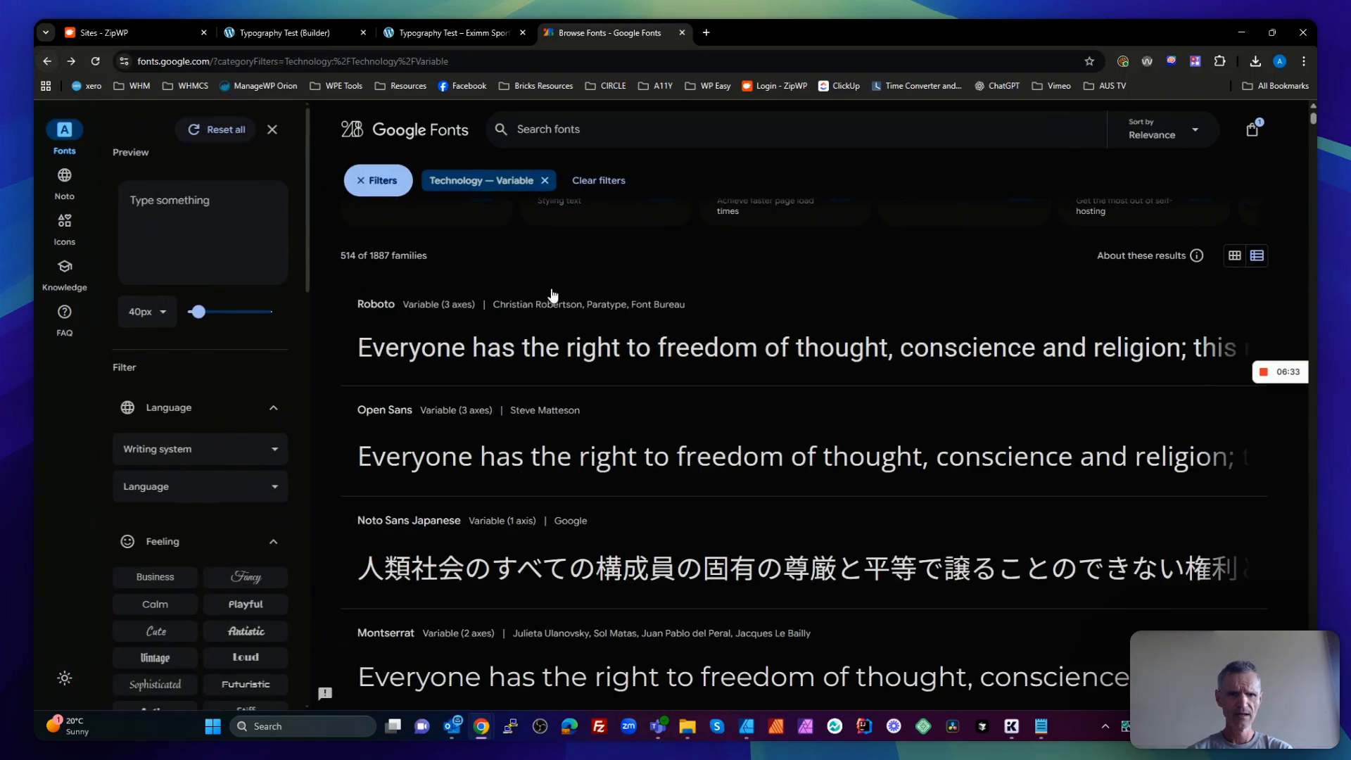
Open the Inter family from the filtered list and check its variable axes in the Type tester
scroll(644, 519, "down", 3)
scroll(643, 520, "down", 1)
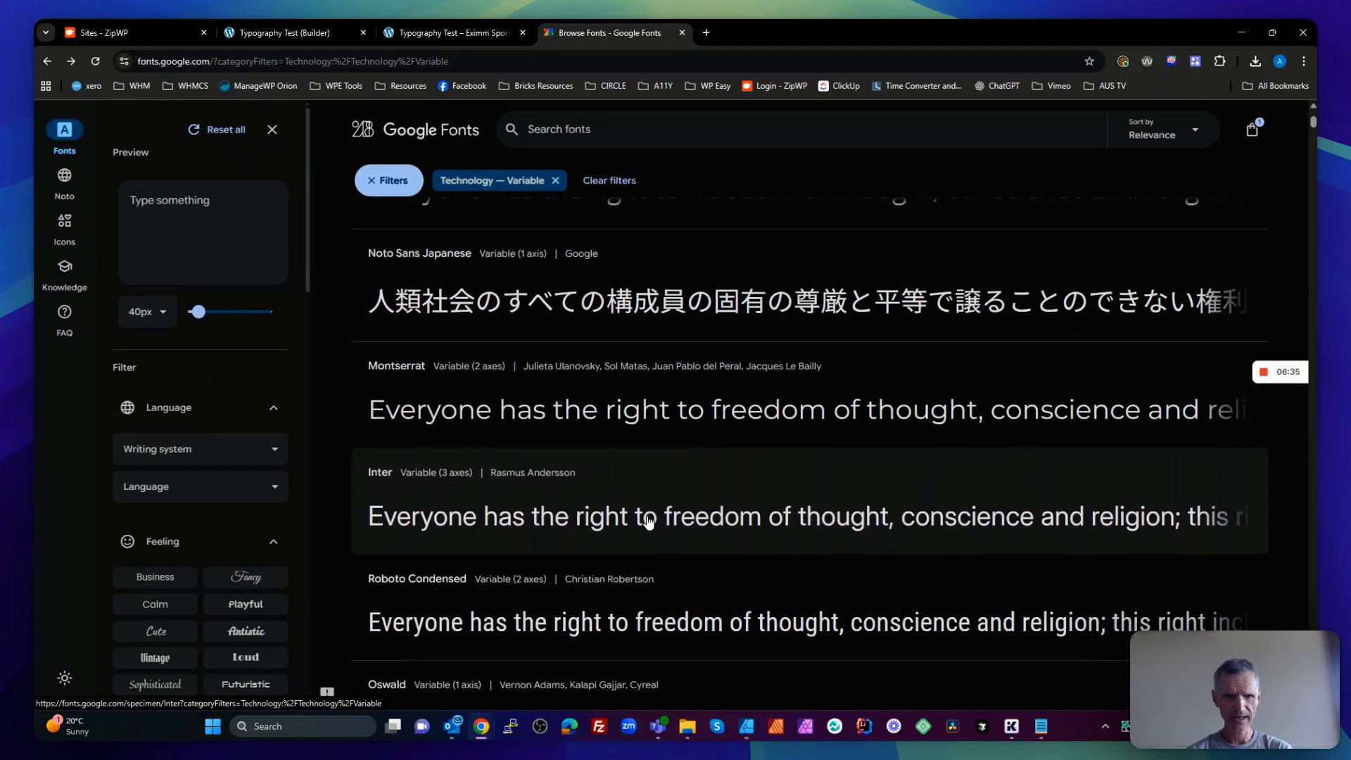
left_click(642, 519)
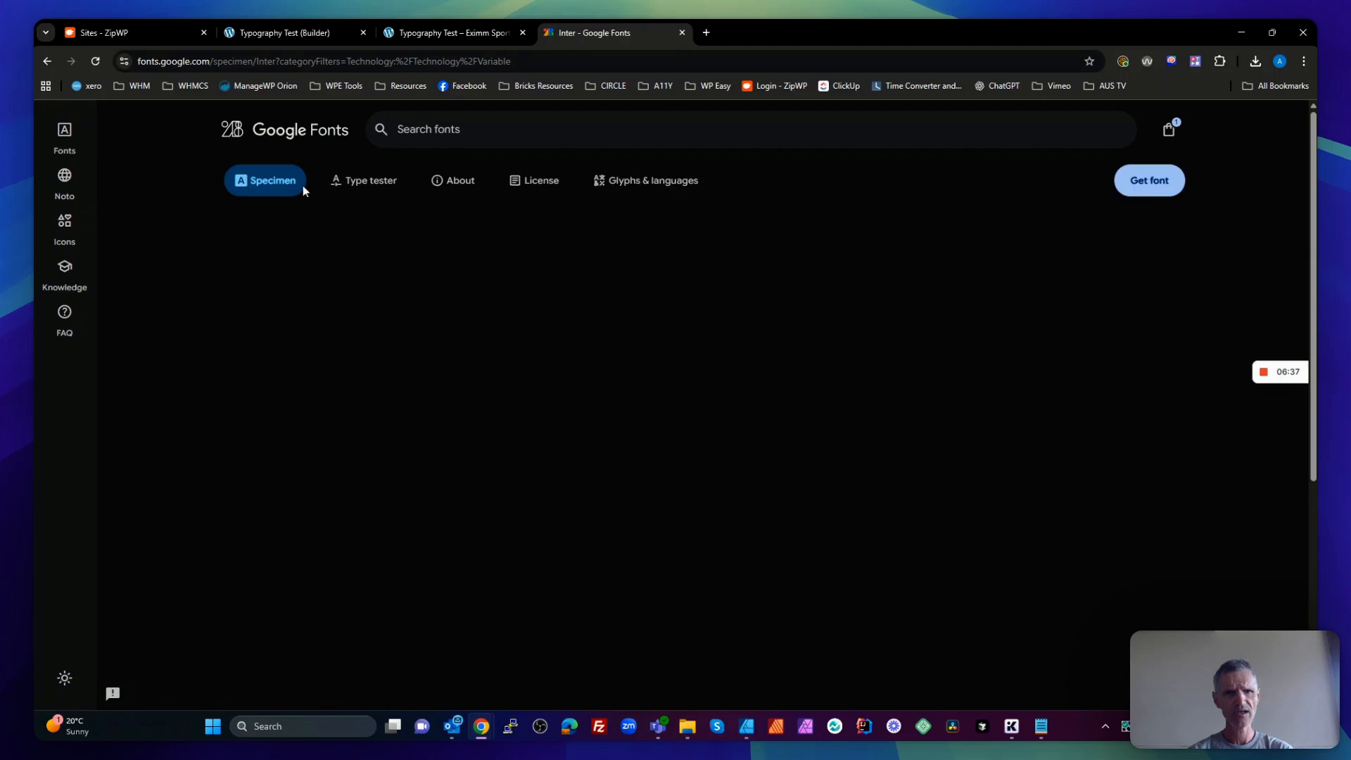
left_click(366, 181)
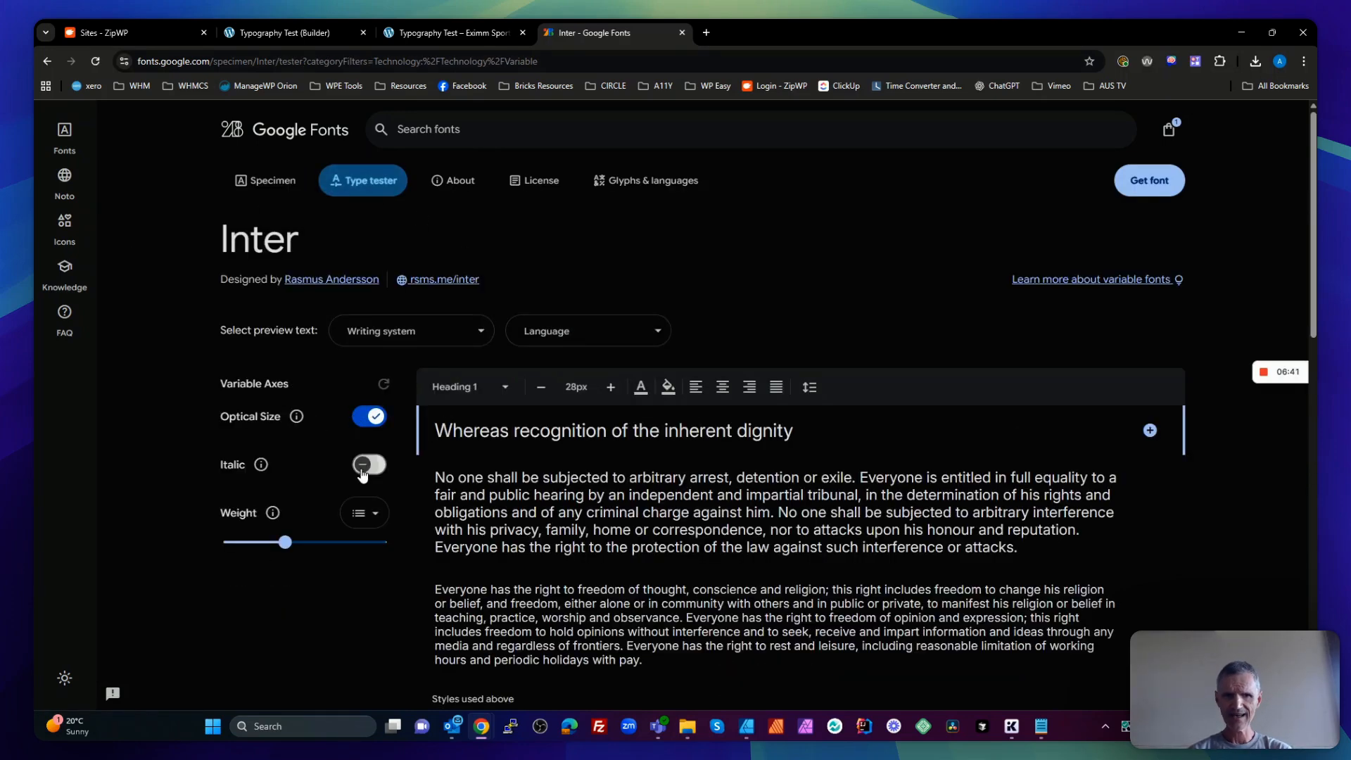
mouse_move(283, 543)
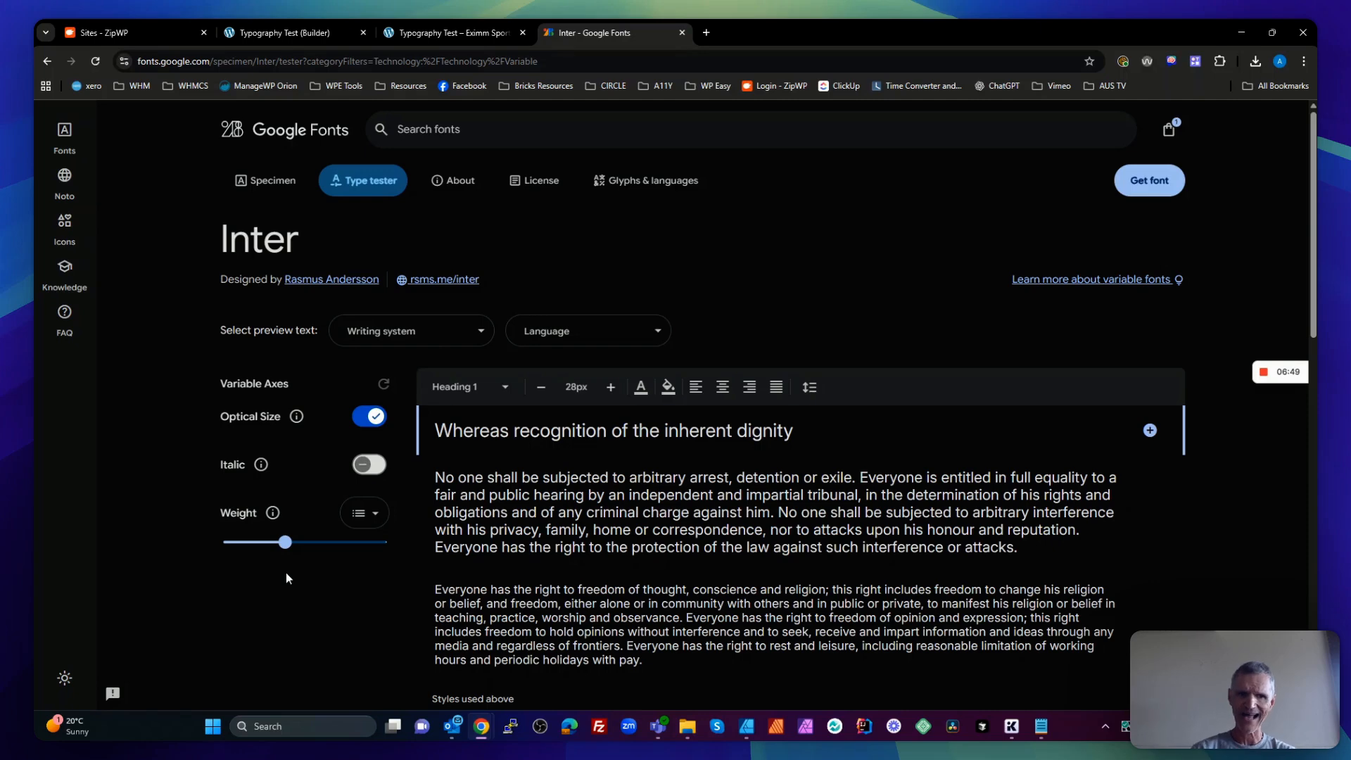
Switch to the Notepad notes and highlight each of the three cons listed for variable fonts in turn
key("alt+Tab")
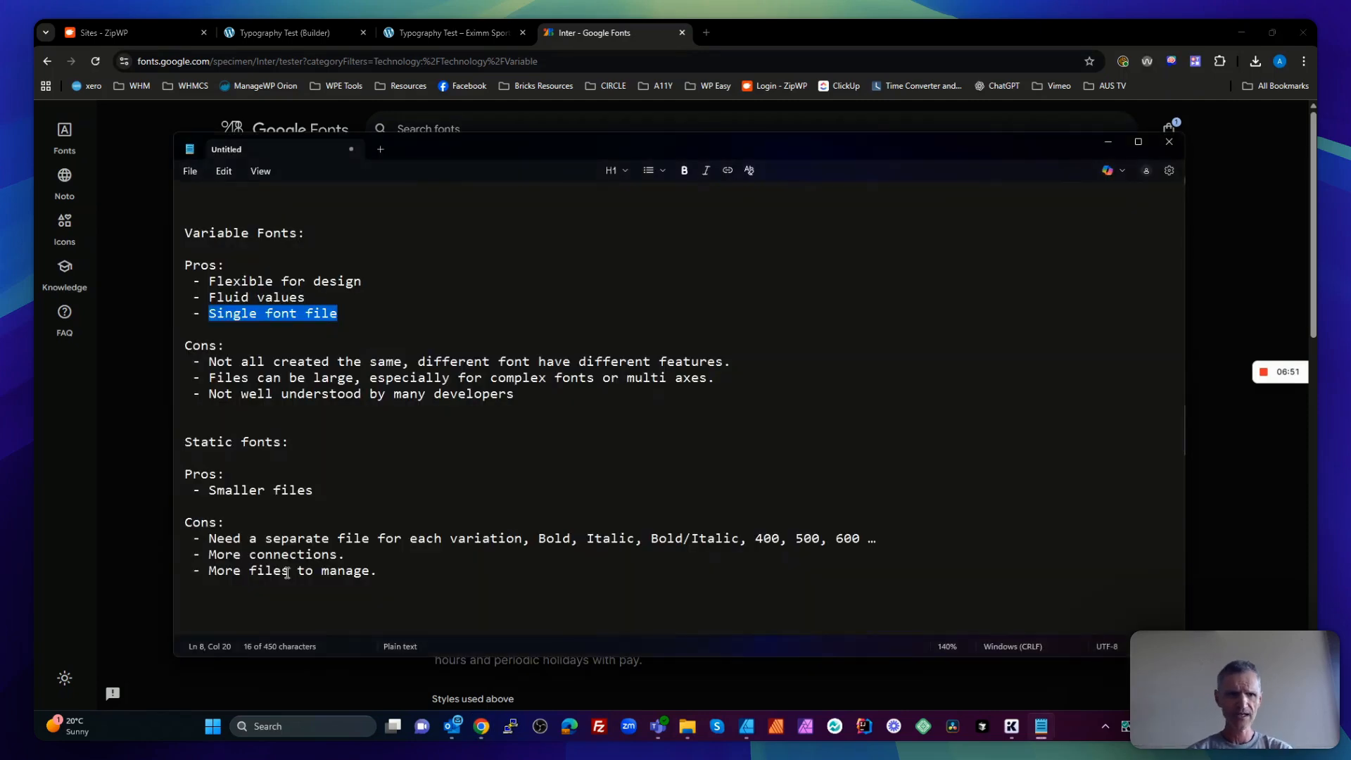
left_click_drag(243, 368, 790, 366)
left_click(622, 392)
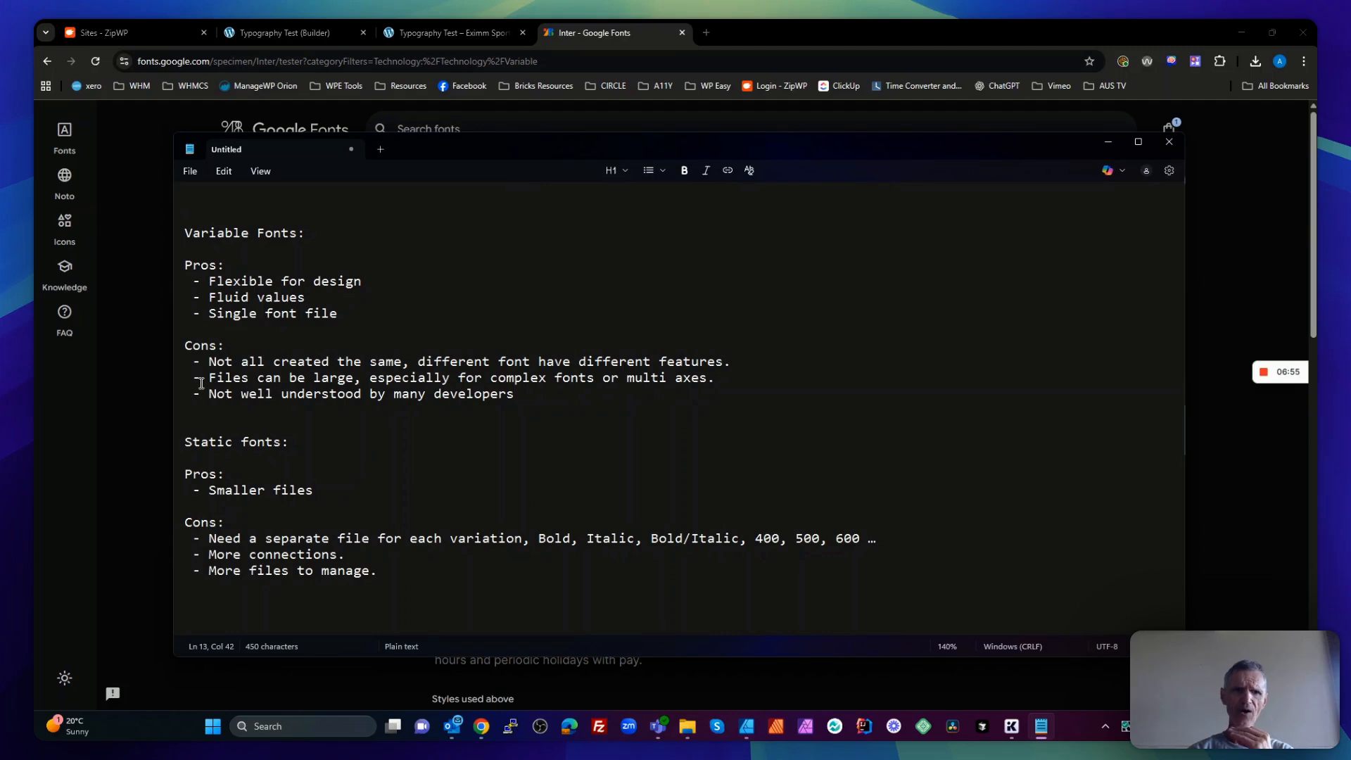
left_click_drag(210, 380, 712, 377)
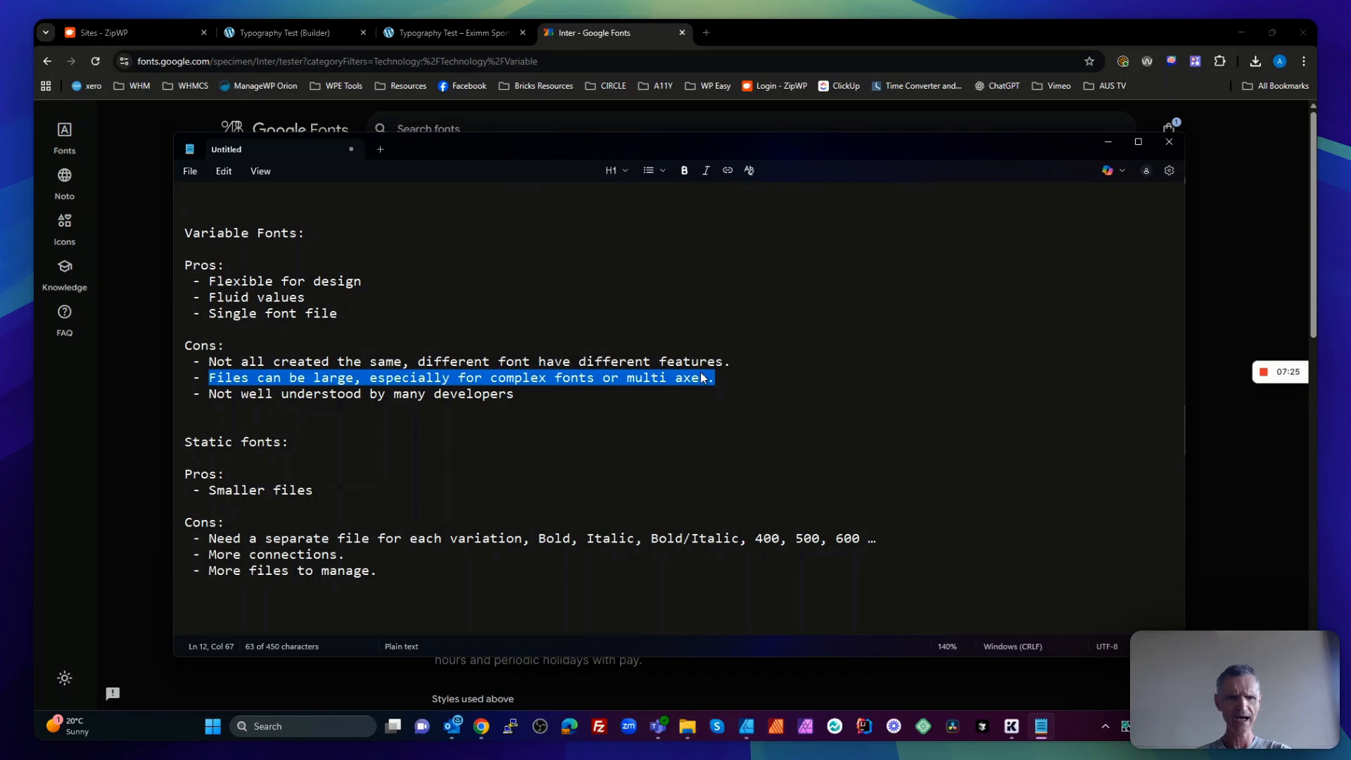
left_click(735, 383)
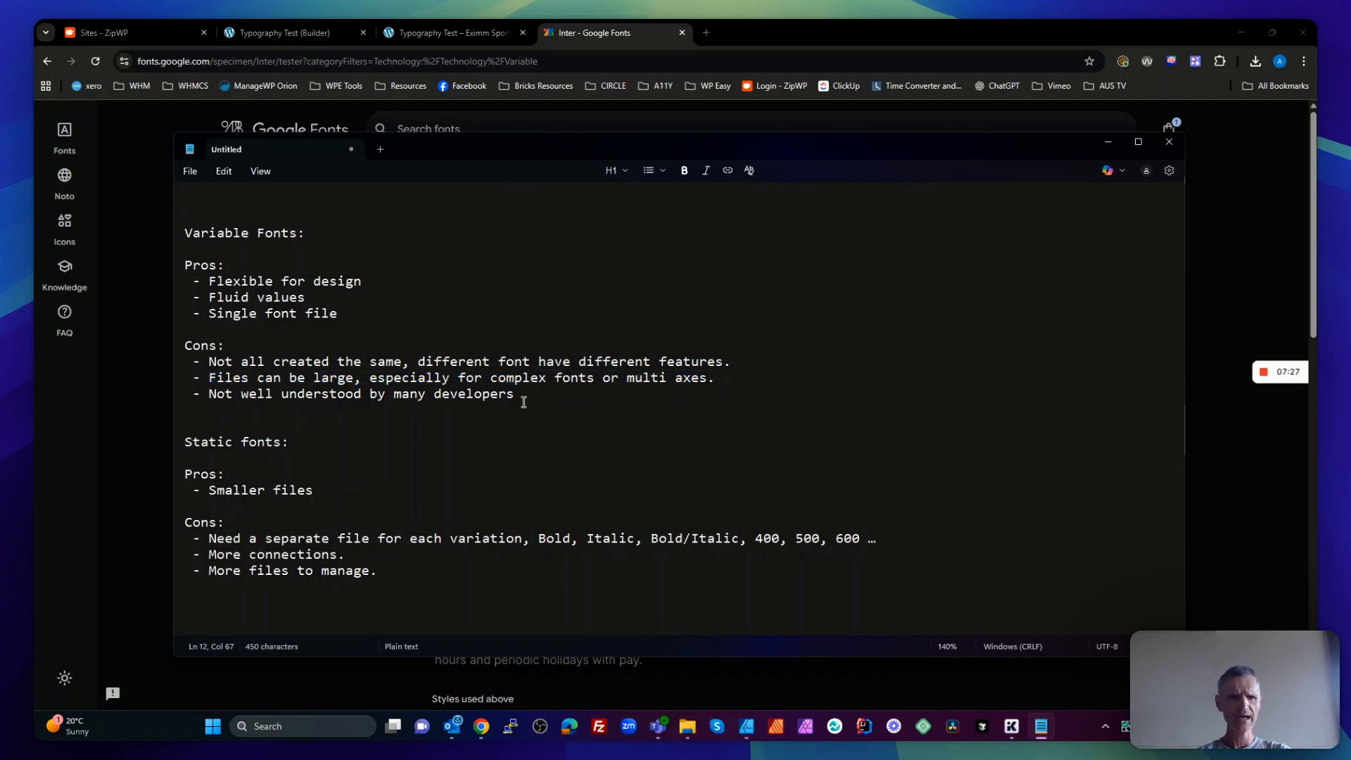
left_click_drag(522, 395, 208, 396)
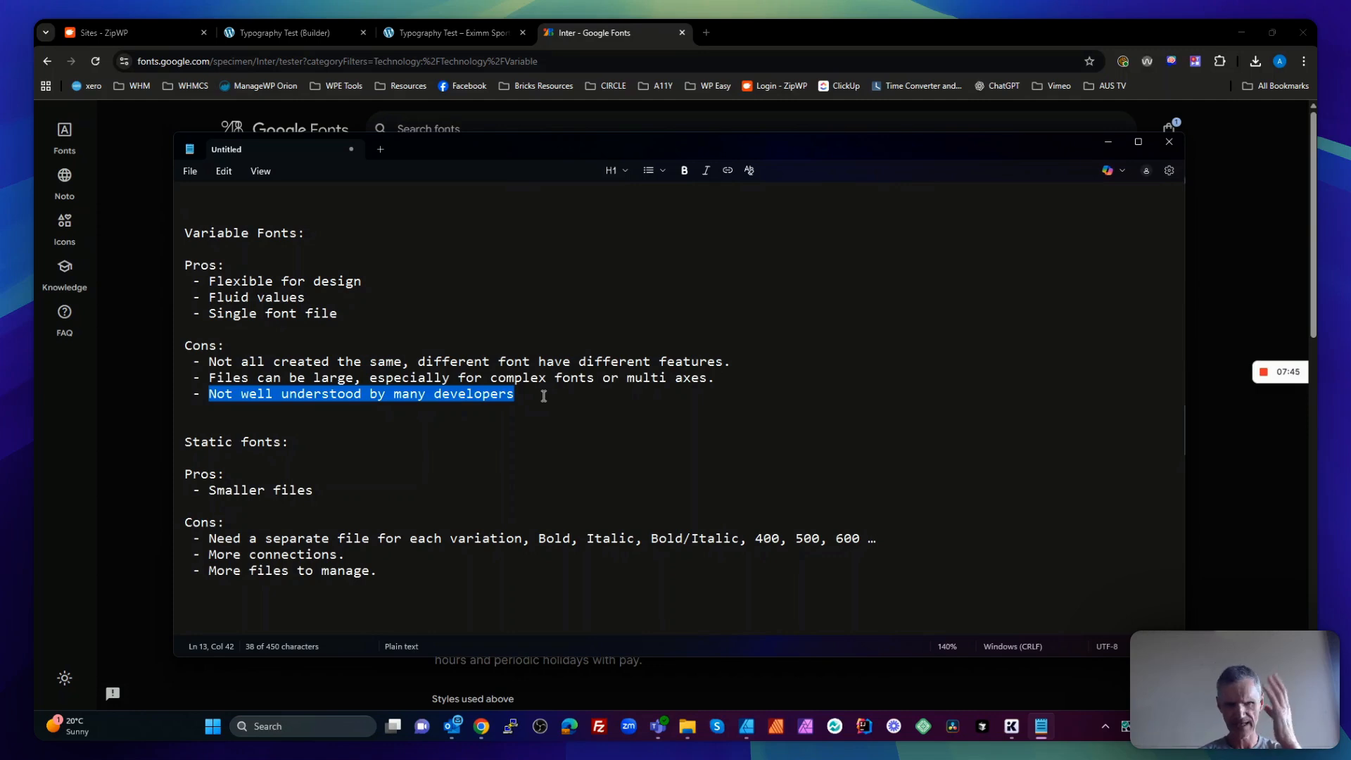
Highlight the "Static fonts" heading and each of its cons in the notes, and return to the browser
left_click(283, 443)
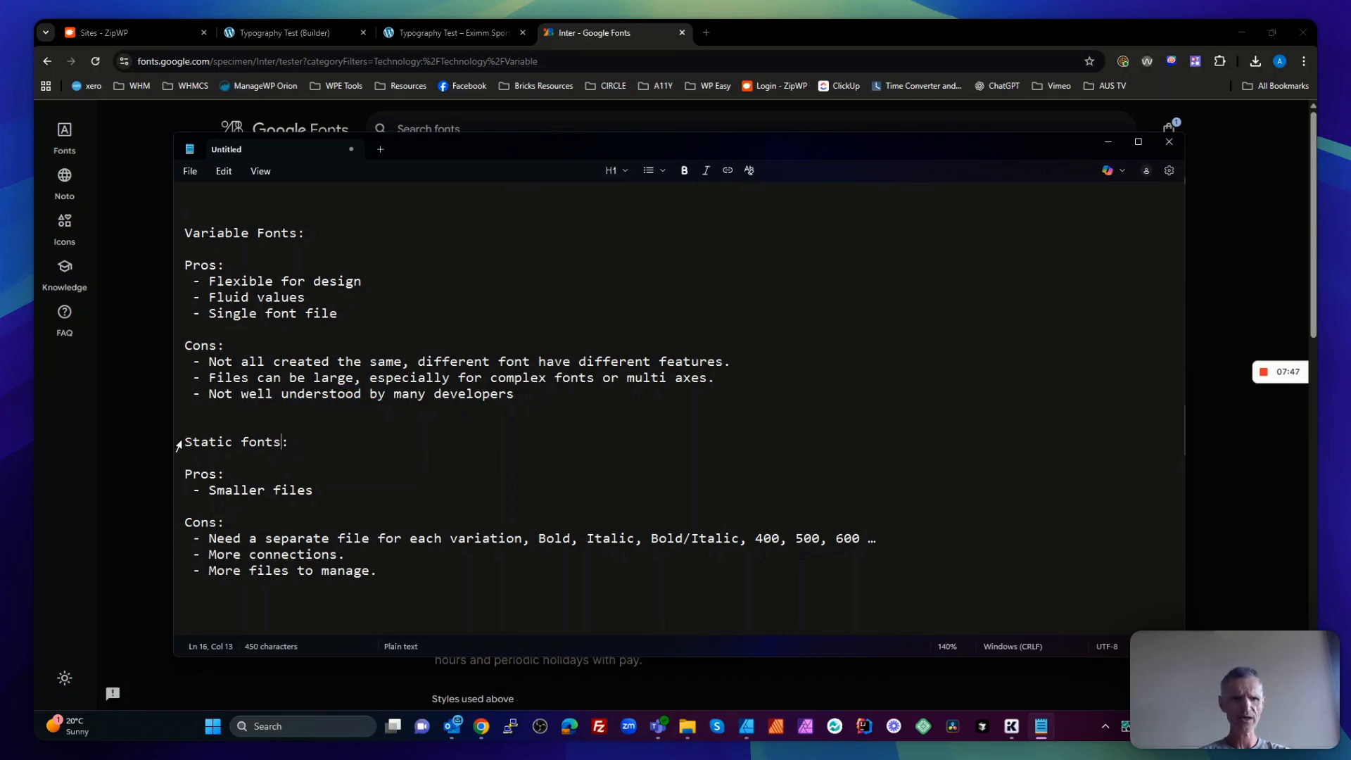
left_click_drag(178, 445, 386, 453)
left_click(367, 471)
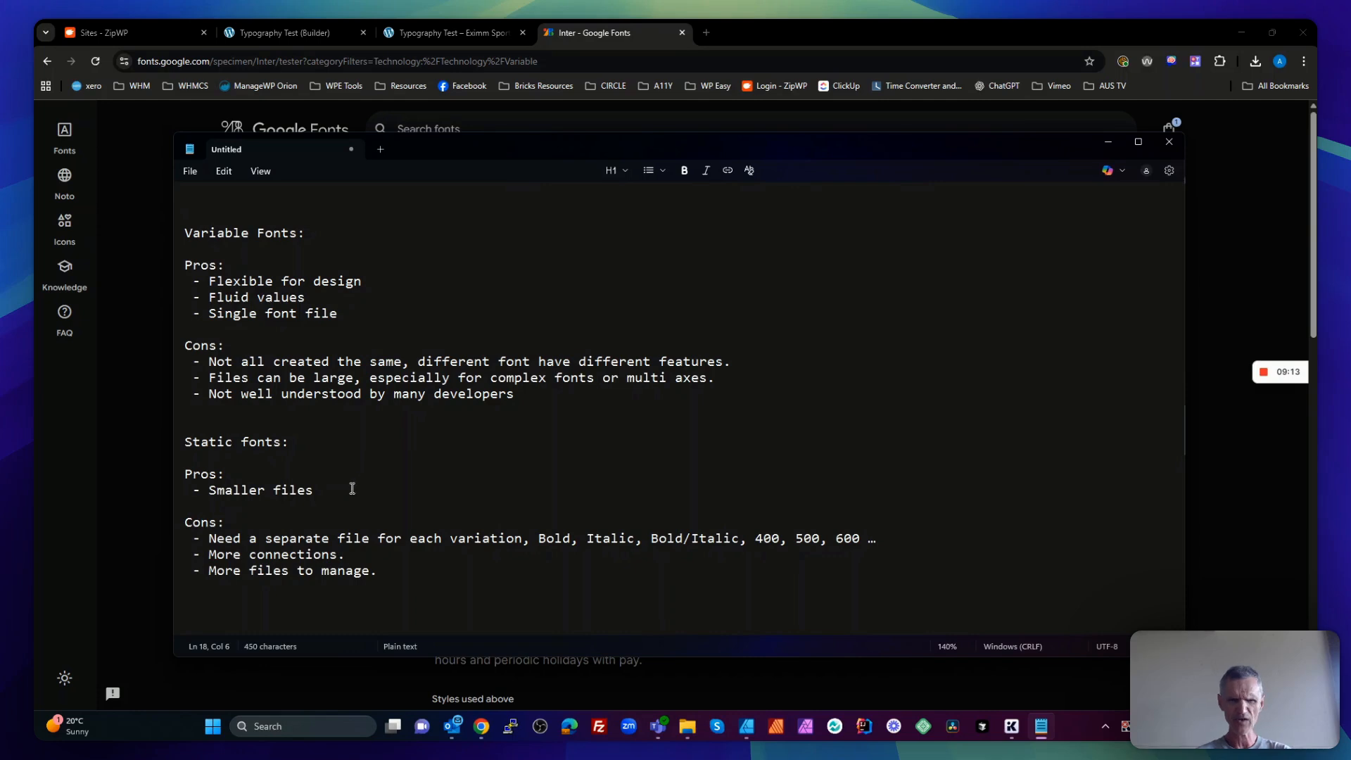
left_click_drag(901, 541, 189, 522)
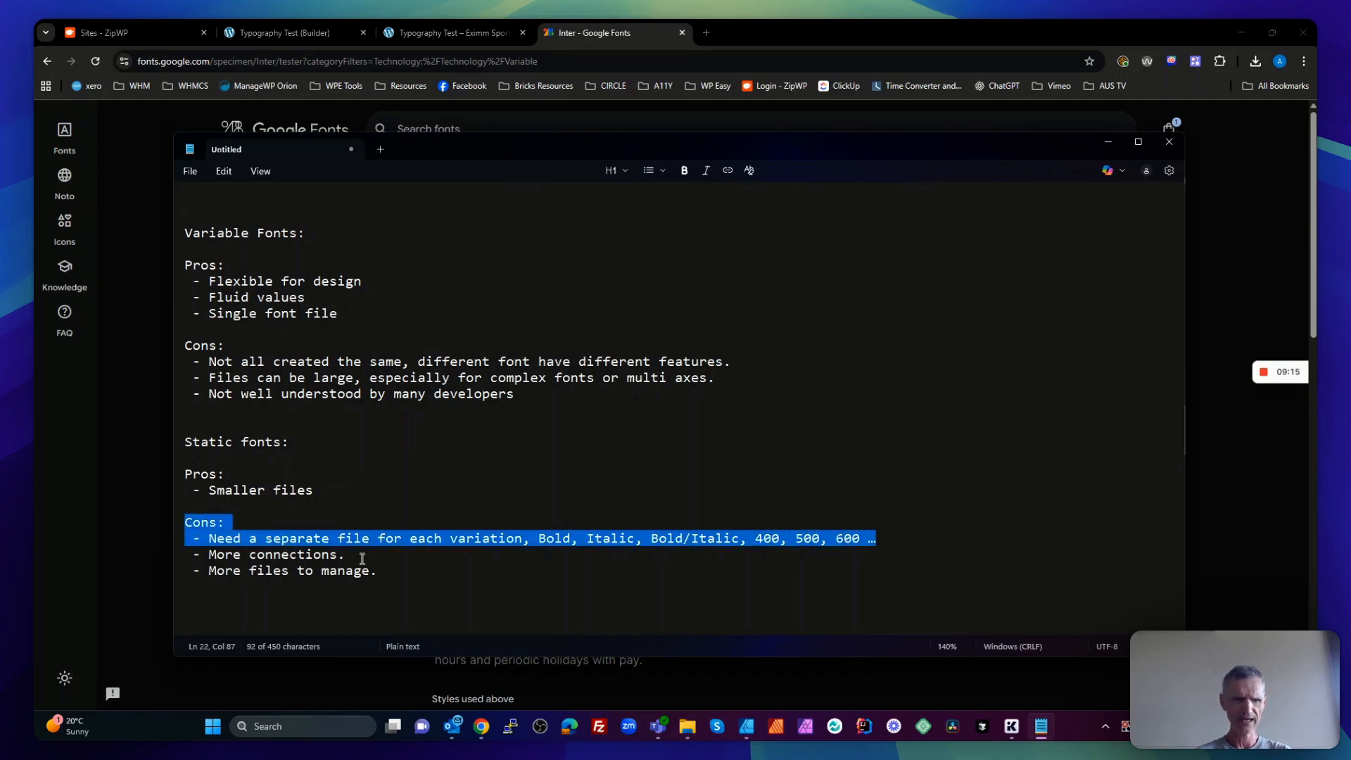
left_click_drag(355, 556, 209, 556)
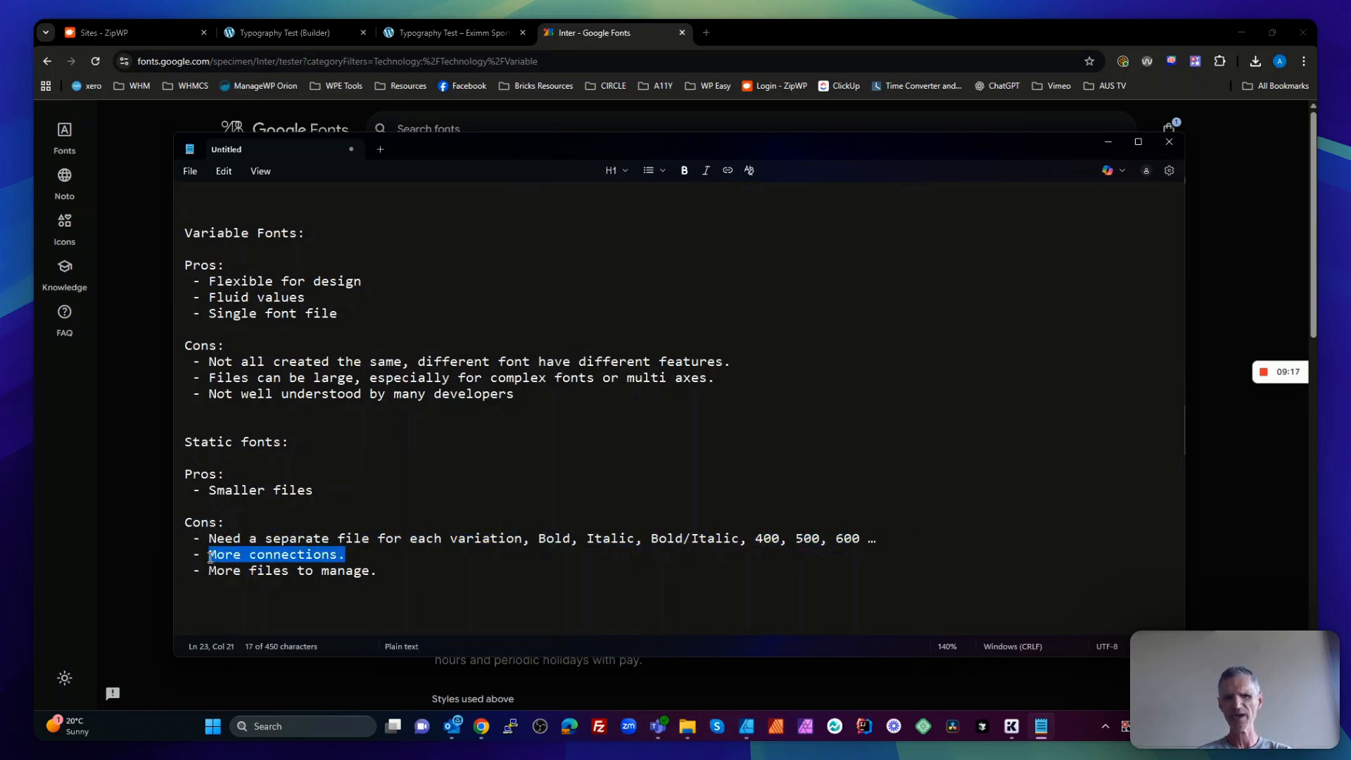
left_click_drag(381, 571, 239, 563)
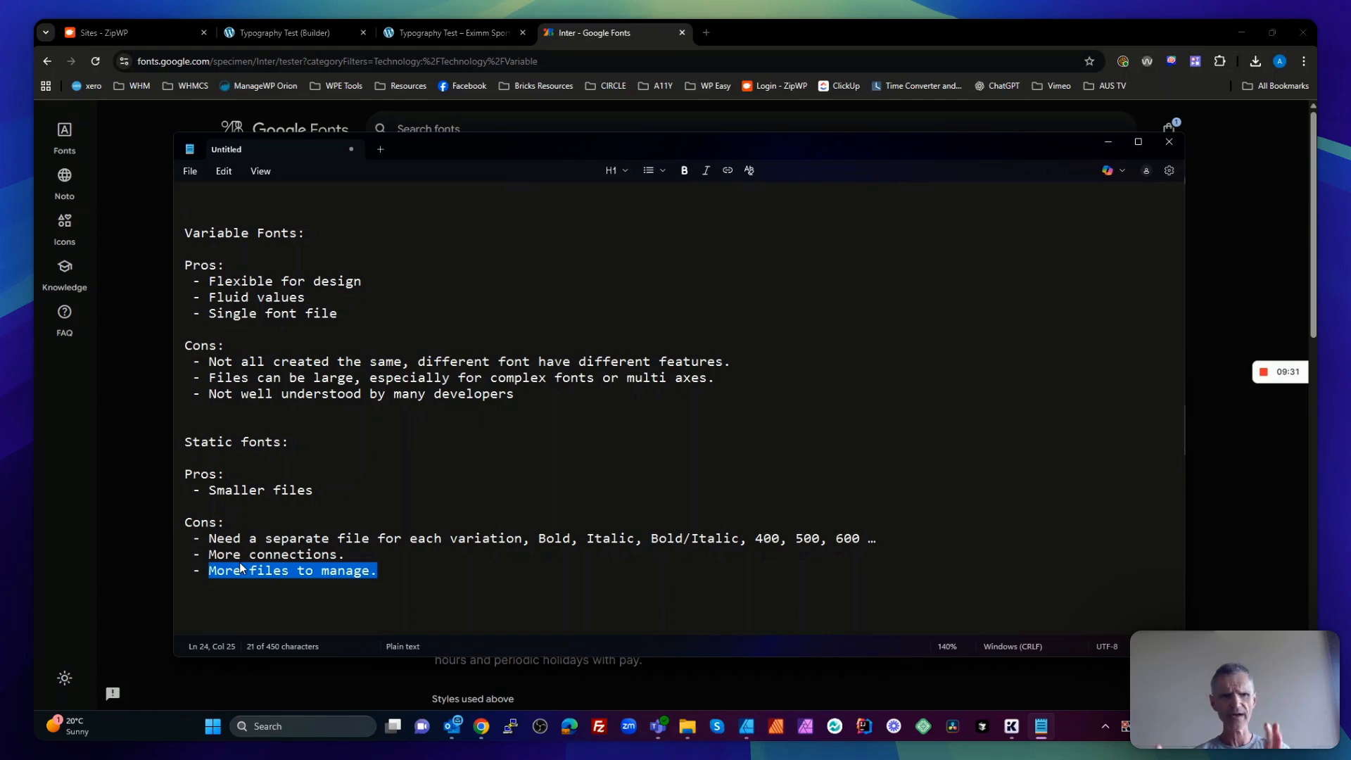
left_click(1106, 140)
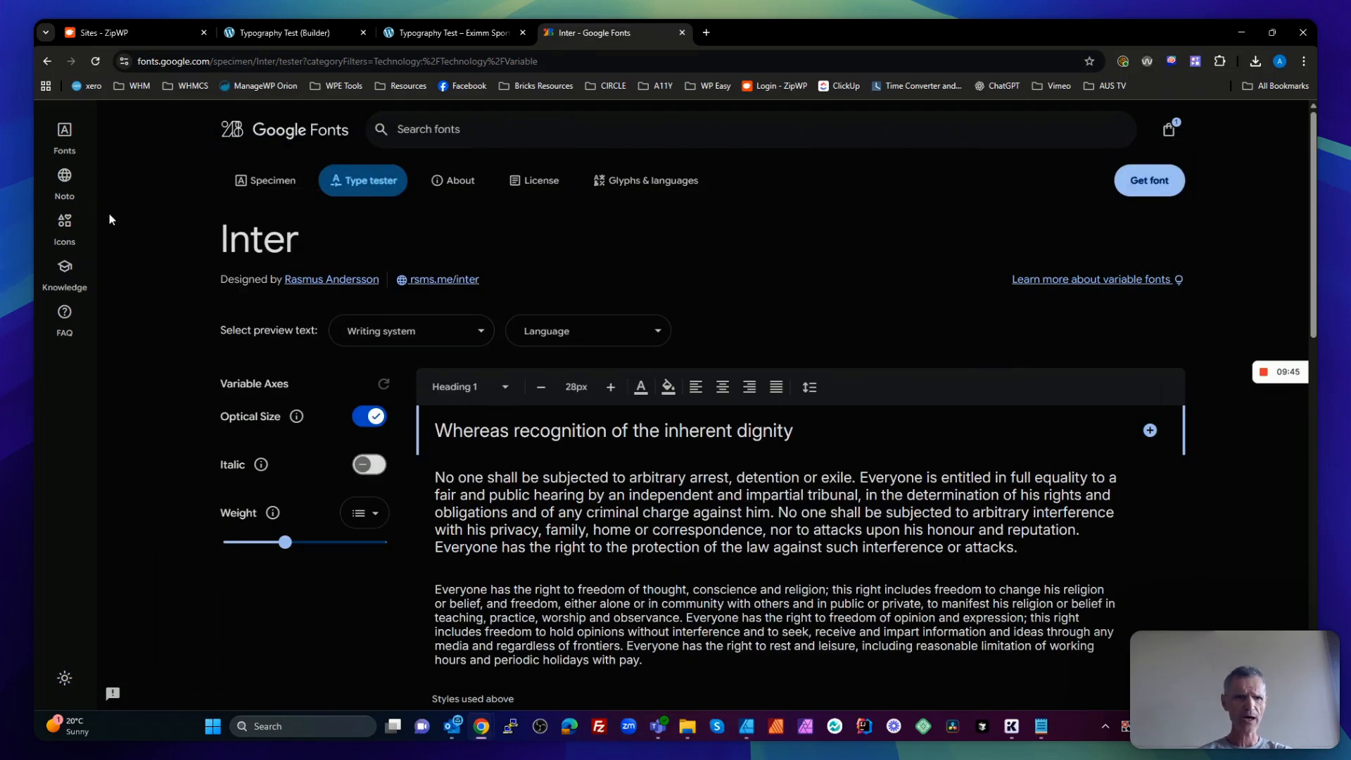
Go back to the filtered family list, add Roboto to the font selection, and remove Merriweather from it
left_click(48, 62)
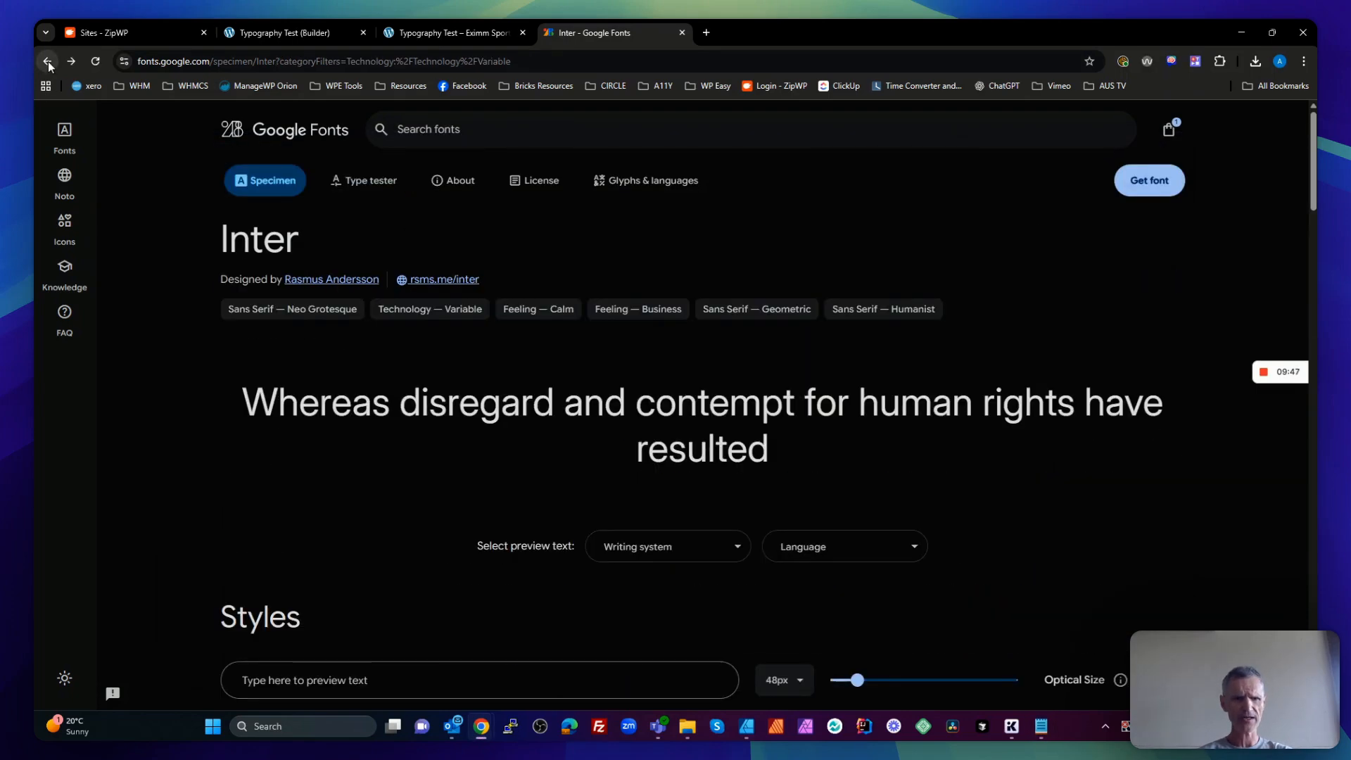
left_click(48, 62)
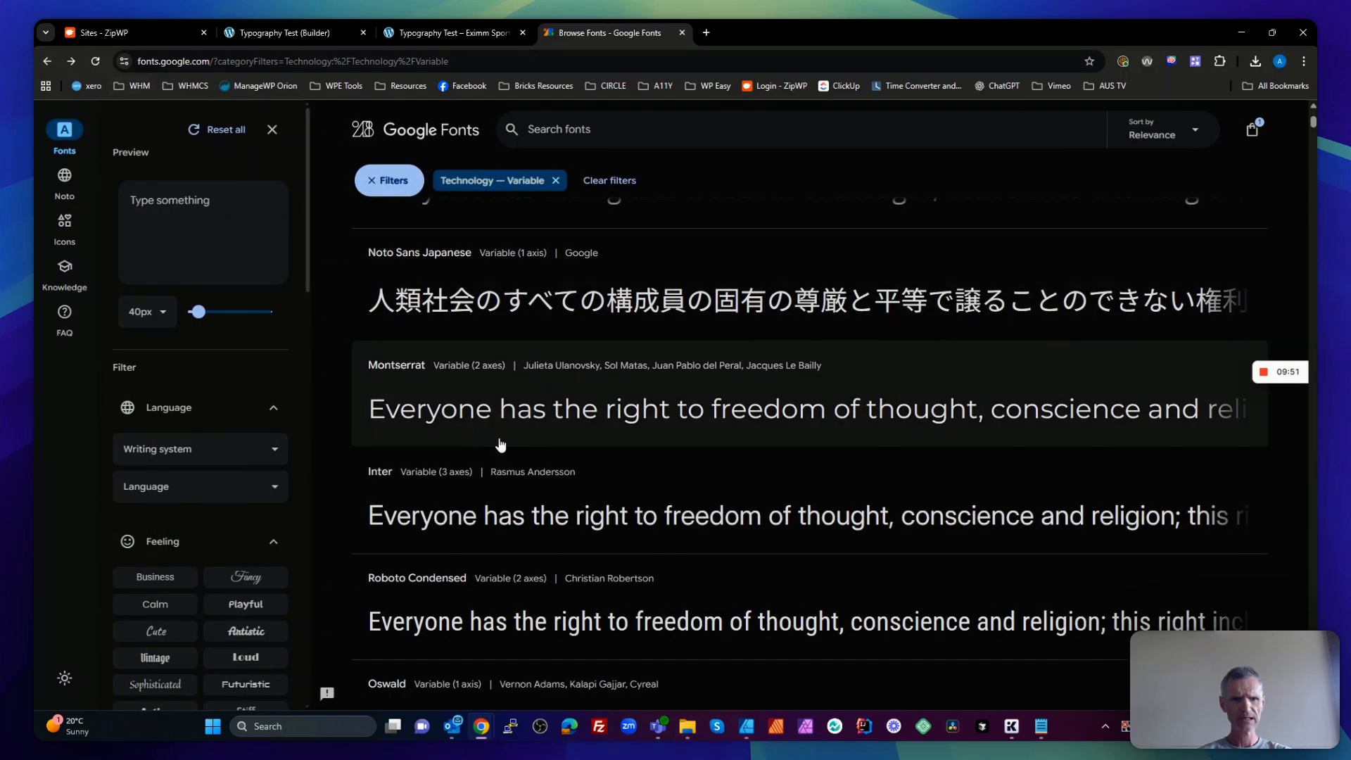
scroll(457, 408, "up", 5)
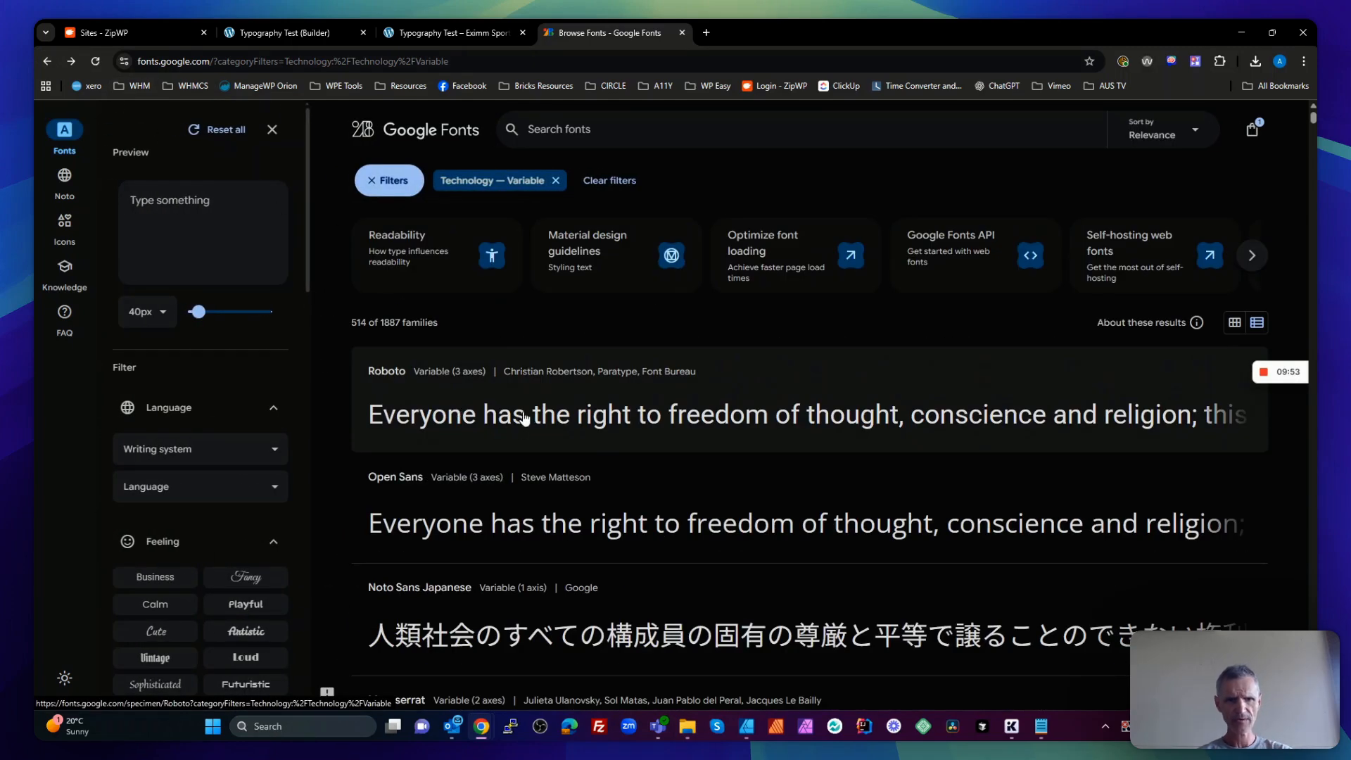
left_click(522, 415)
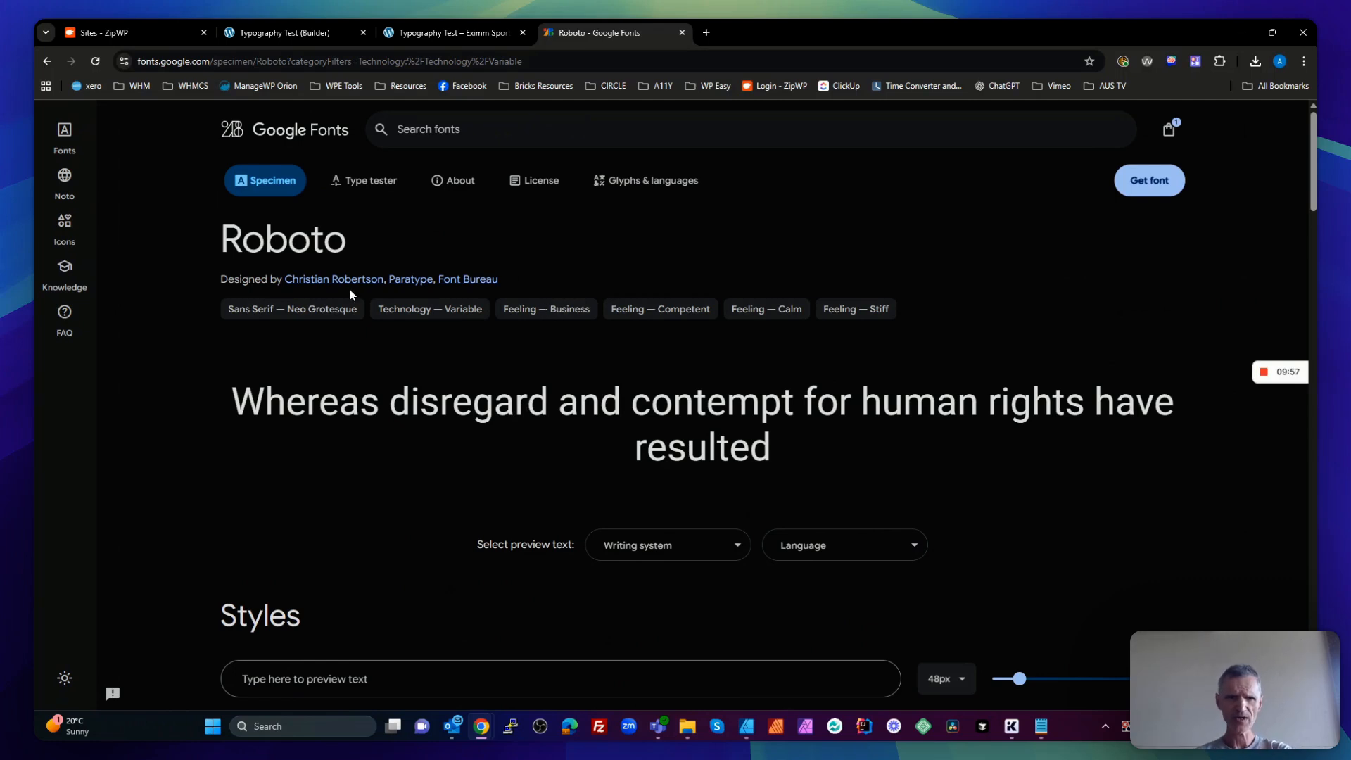
left_click(1140, 180)
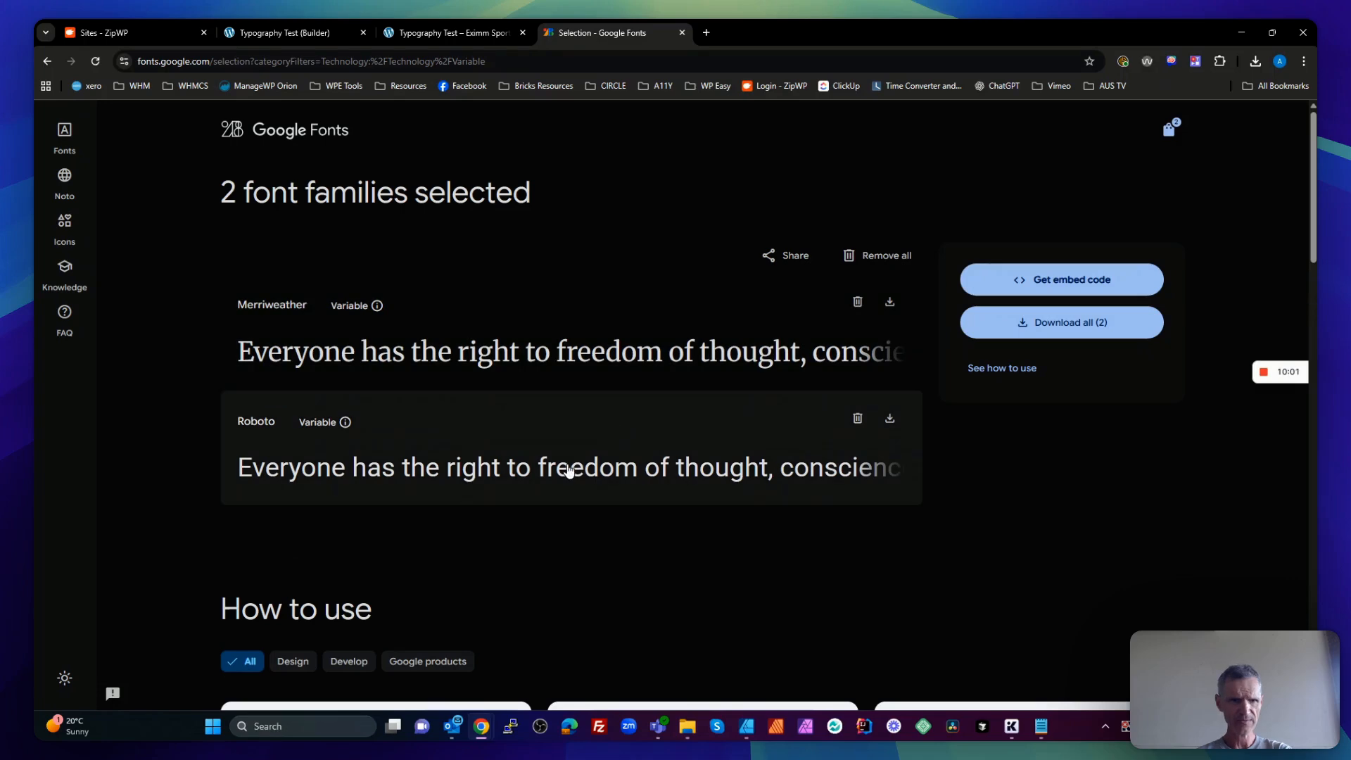
left_click(856, 301)
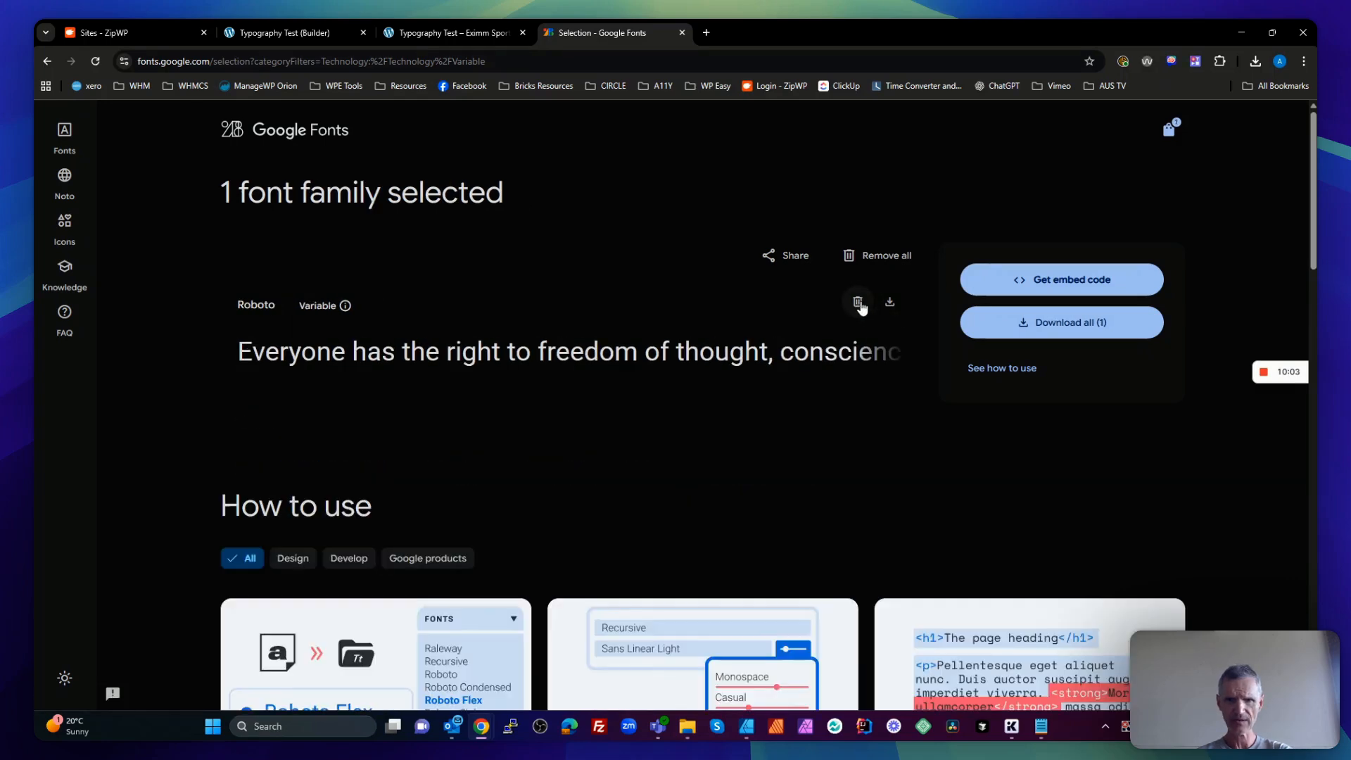
Permanently delete all items in the Downloads folder in File Explorer and minimize its window
left_click(691, 730)
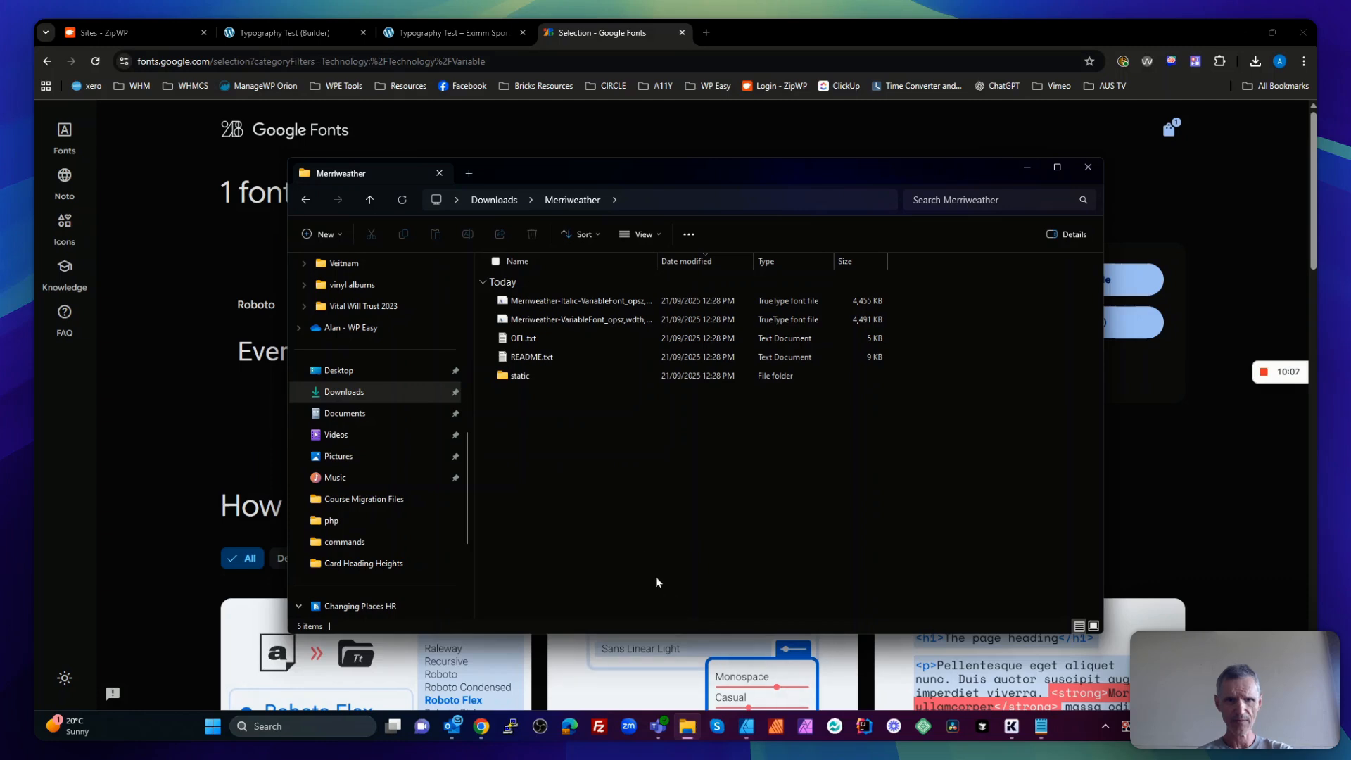
key("alt+Up")
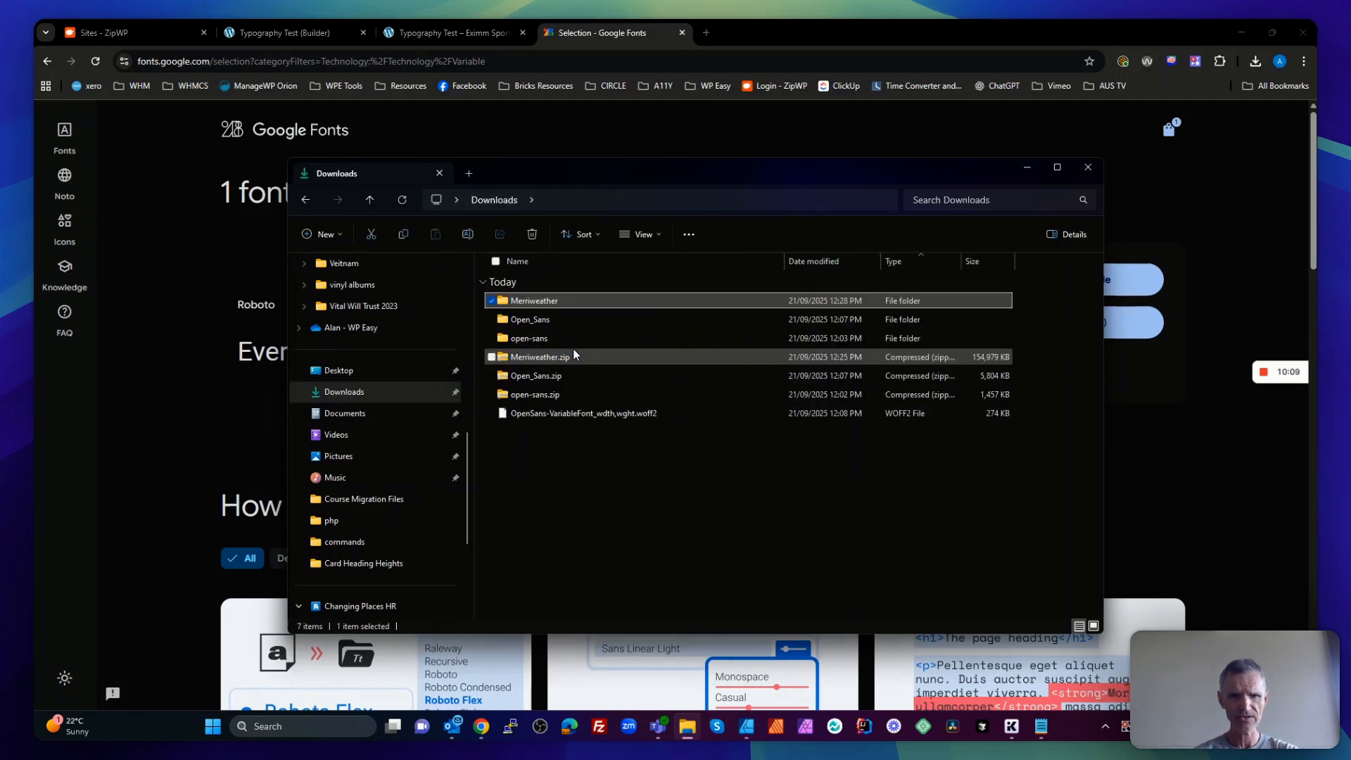
left_click(607, 483)
key("ctrl+a")
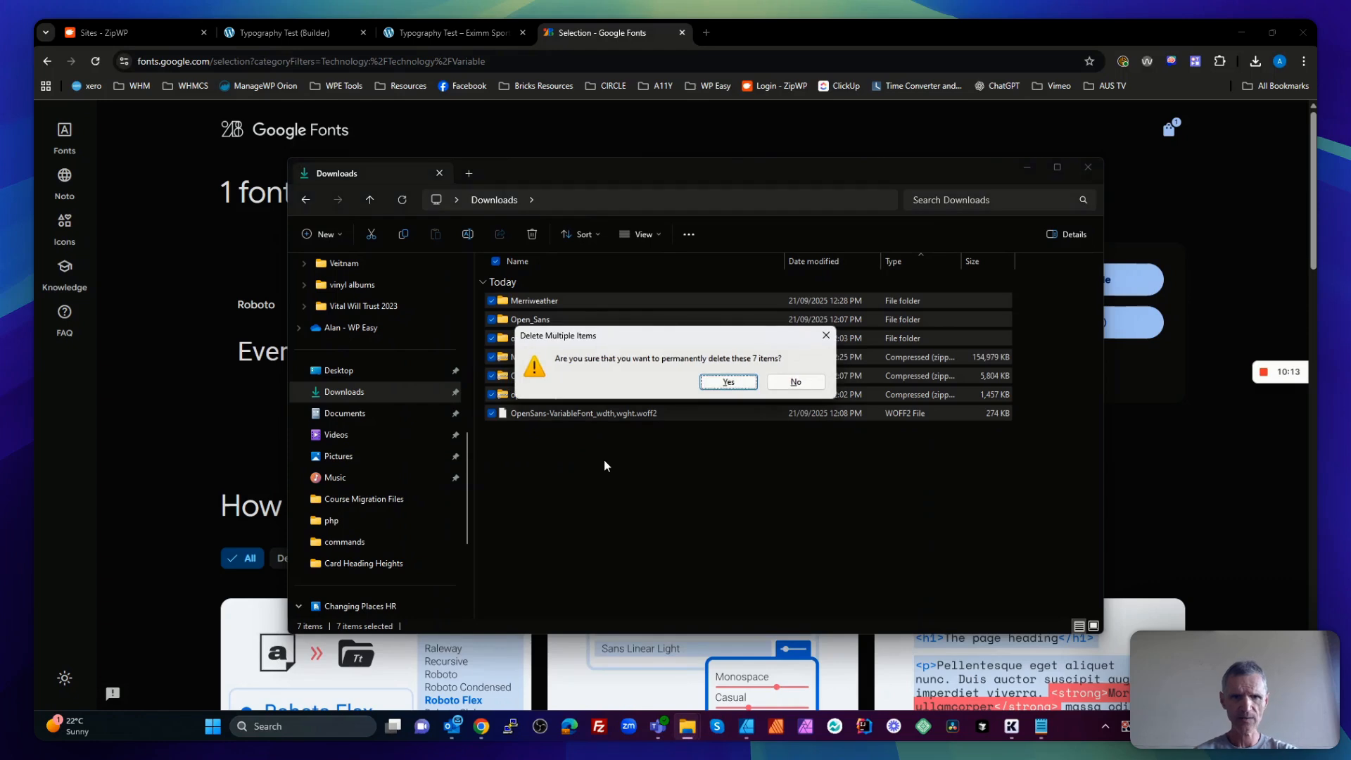
left_click(717, 382)
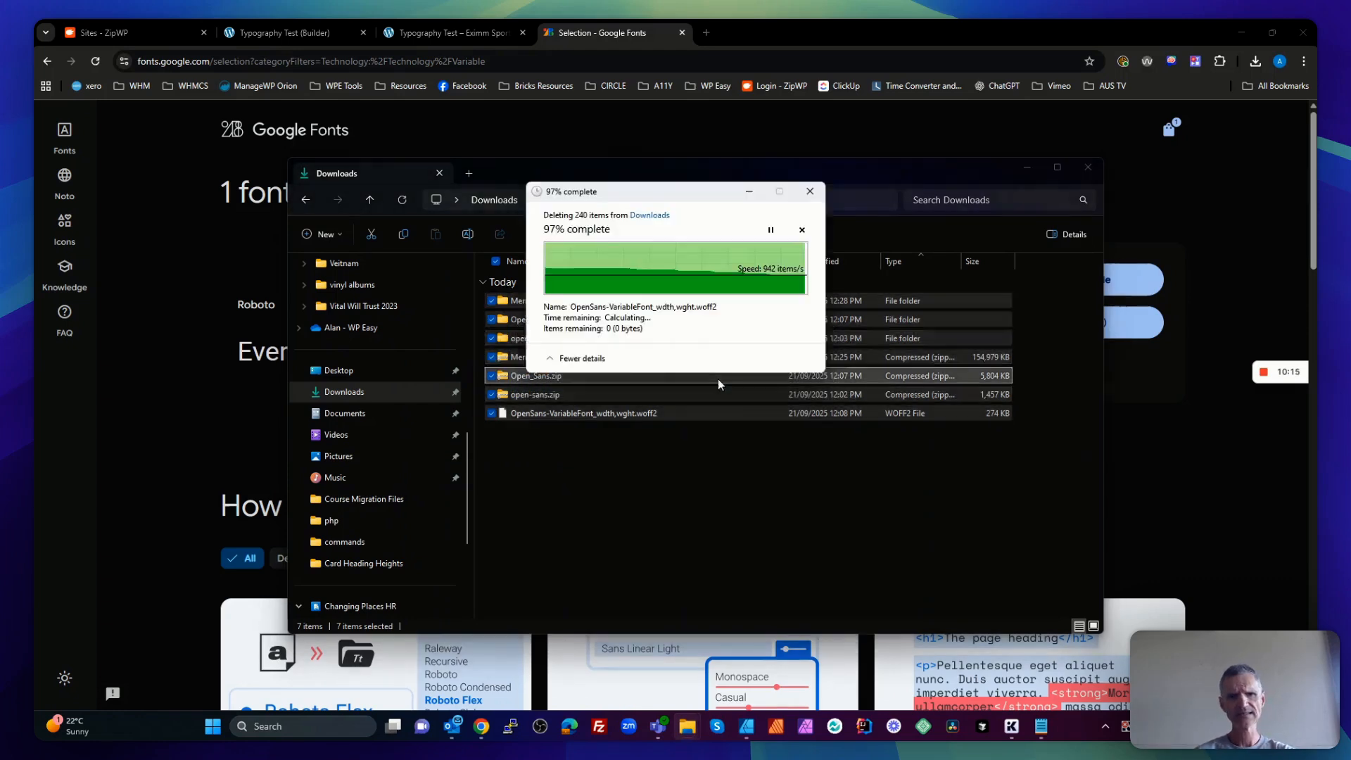
left_click(1028, 170)
Download the selected Roboto family and close the archive window that opens
left_click(1069, 327)
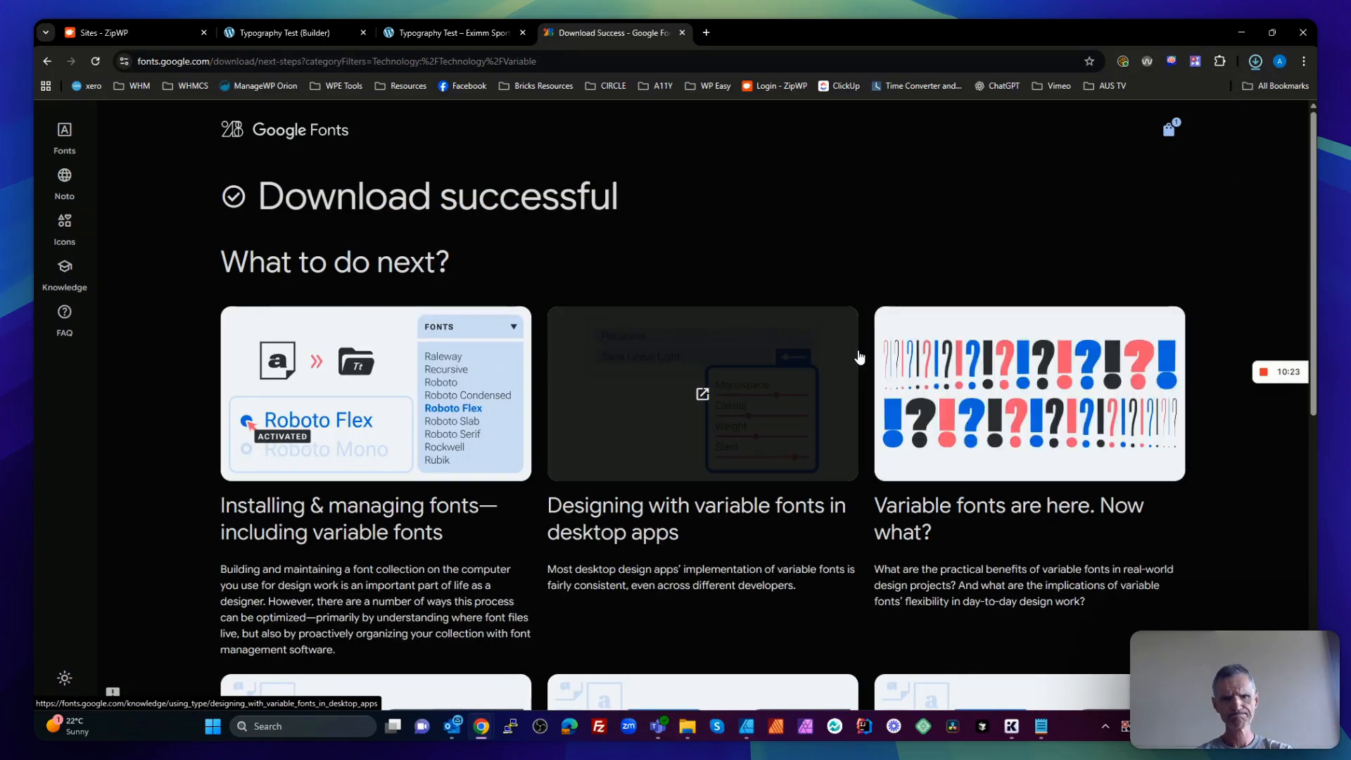
key("super+e")
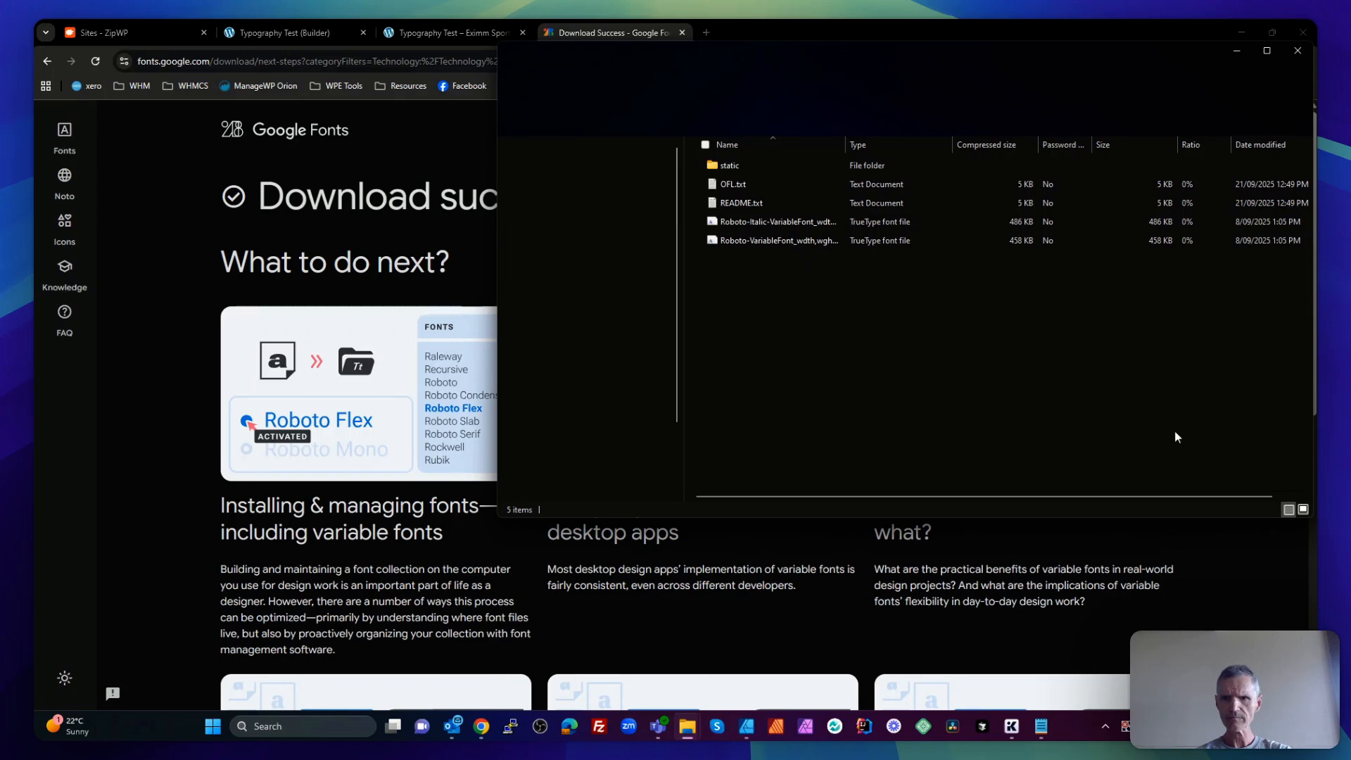
left_click(1299, 54)
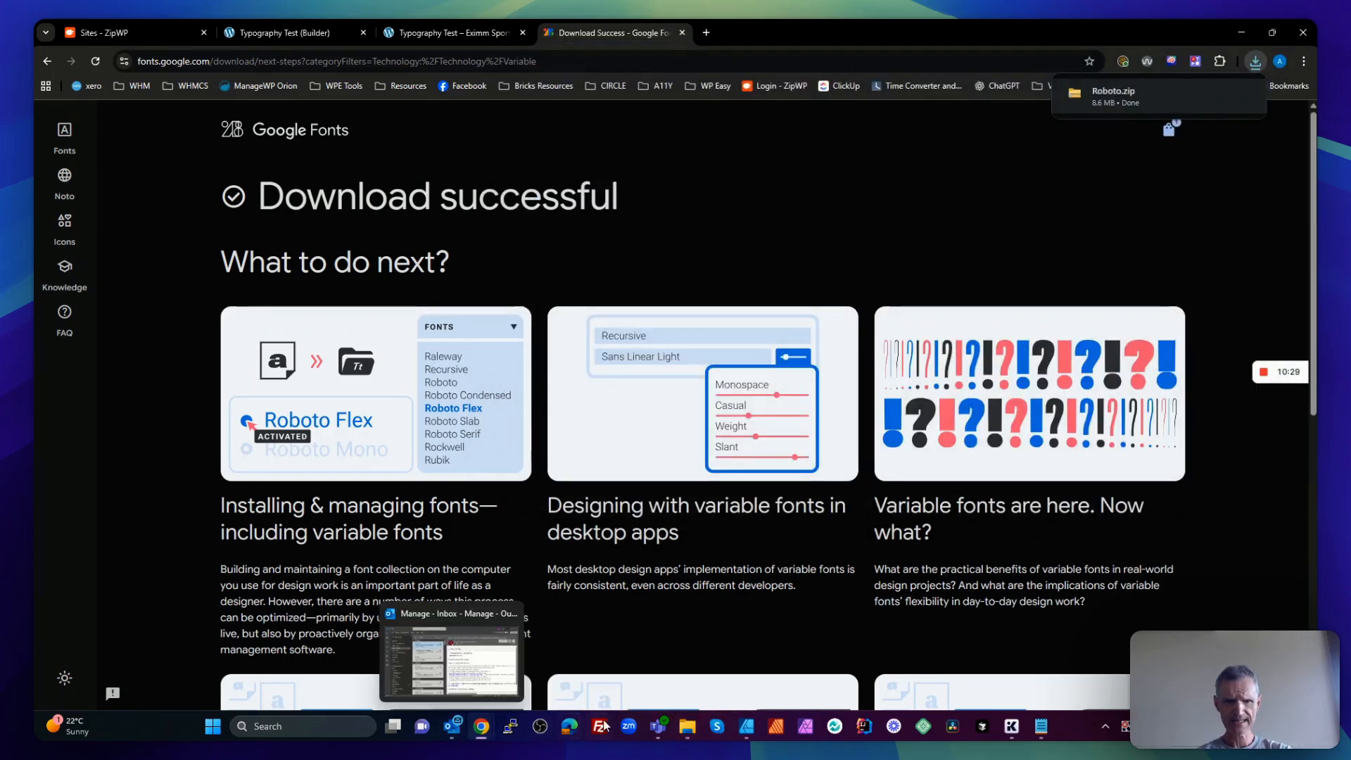
Extract Roboto.zip into a Roboto folder inside Downloads
left_click(687, 726)
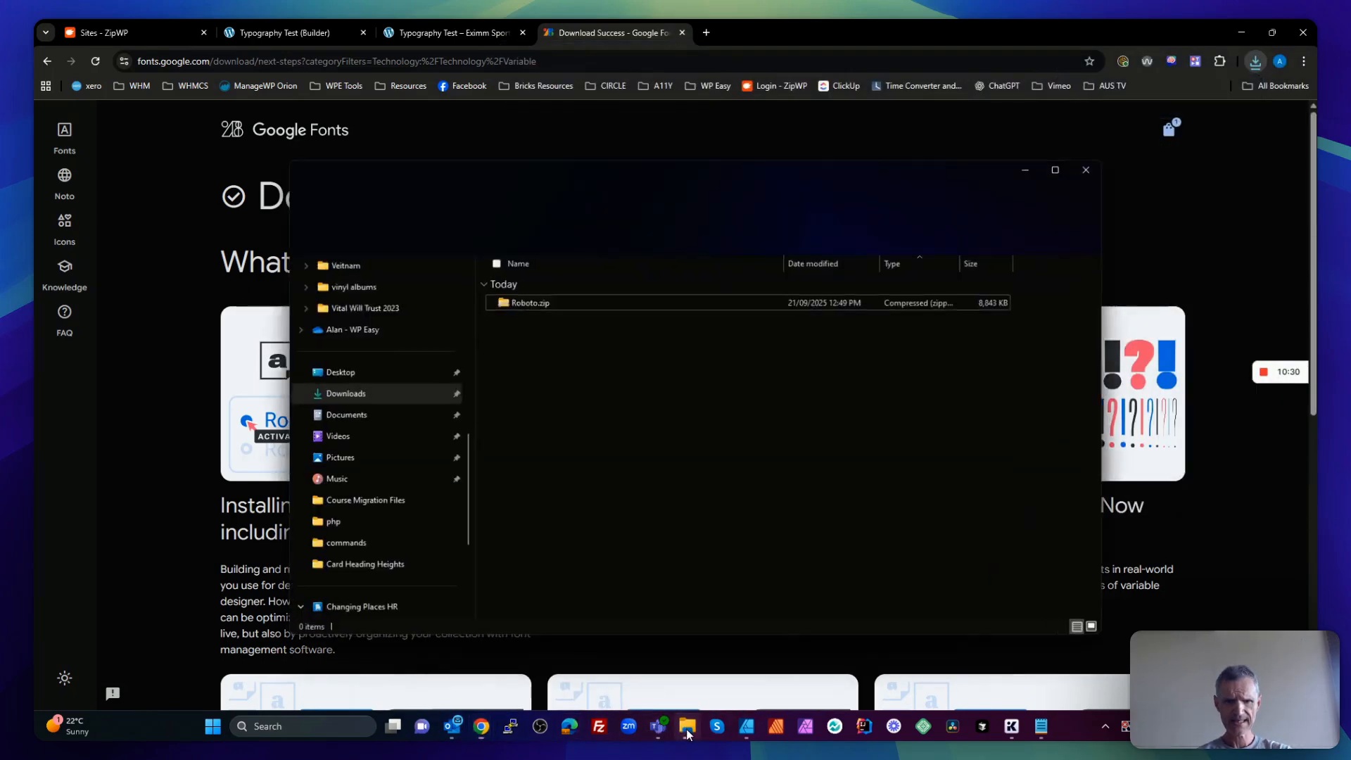
left_click(538, 300)
right_click(539, 301)
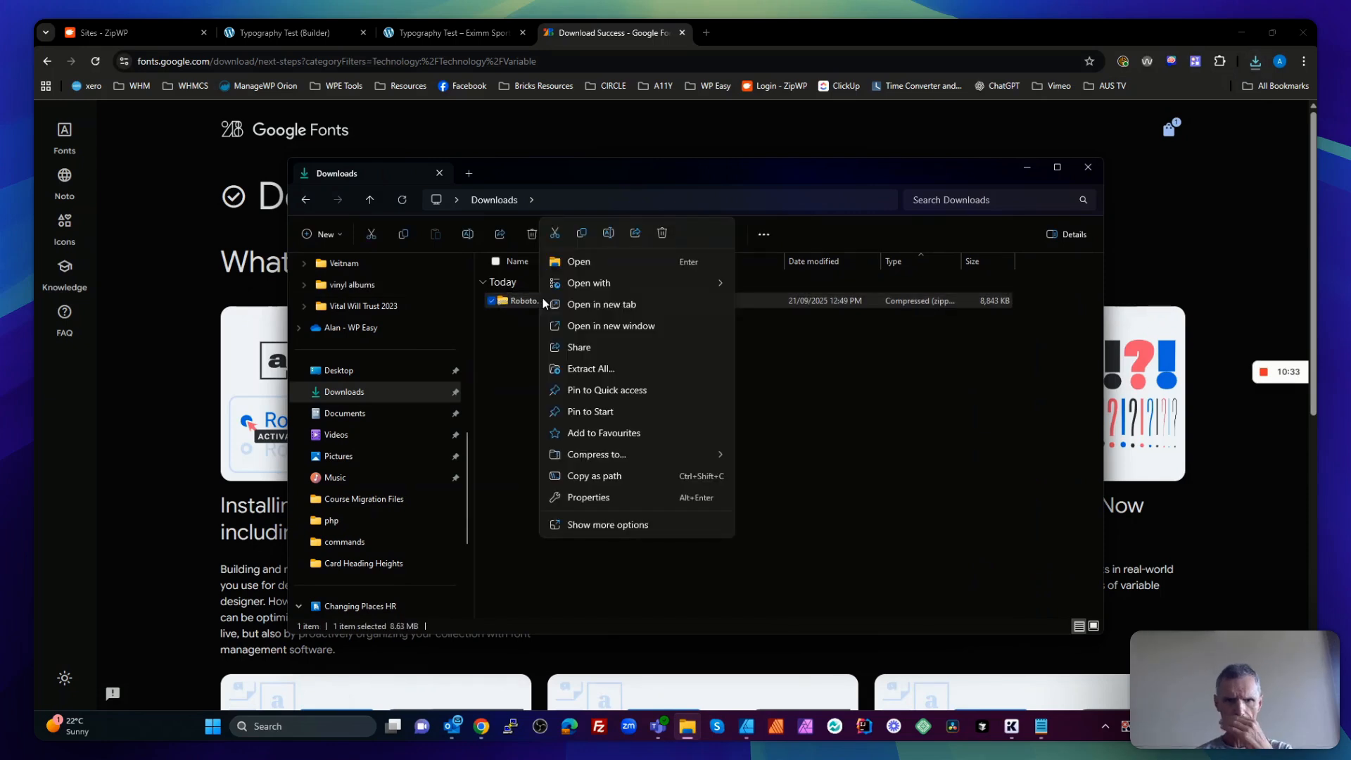
left_click(611, 367)
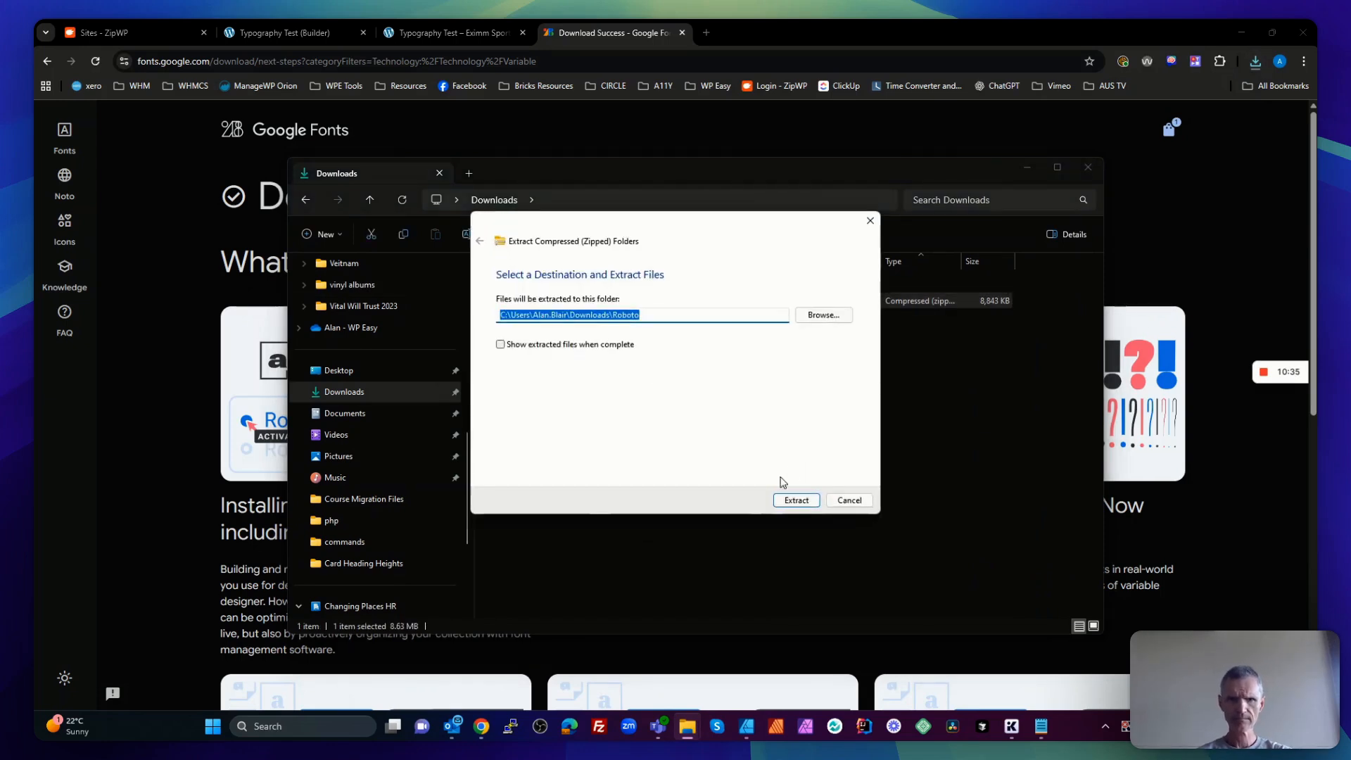
left_click(795, 500)
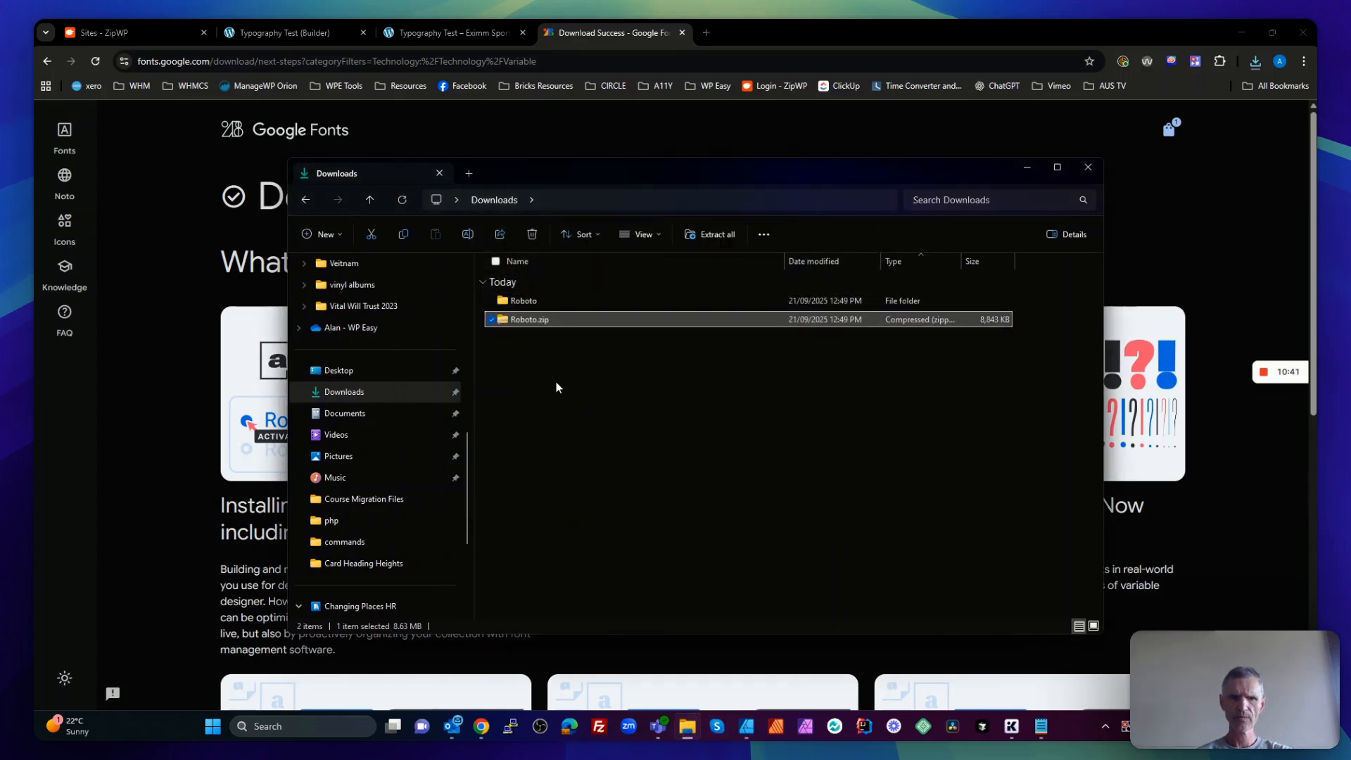
Open the extracted Roboto folder and examine its font files, including Roboto-VariableFont_wdth,wght.ttf
double_click(517, 301)
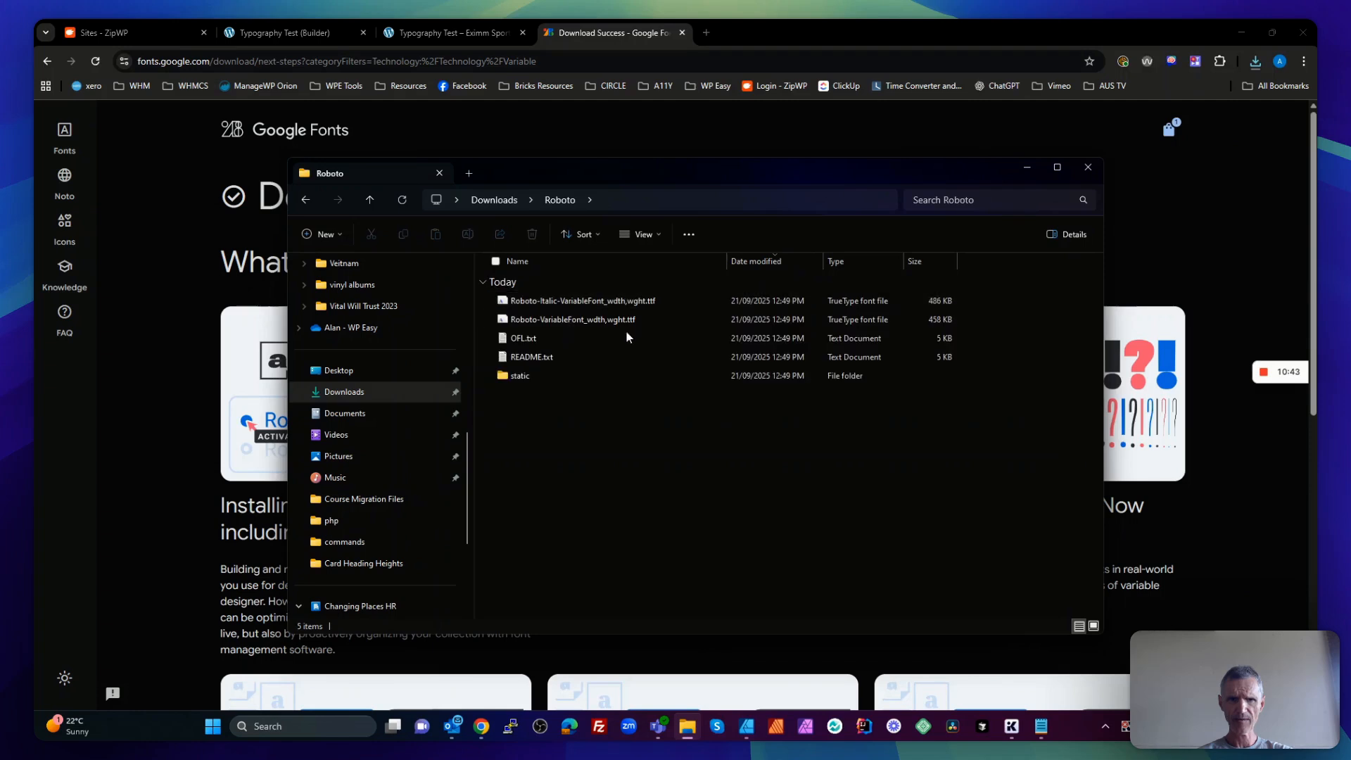
left_click(563, 320)
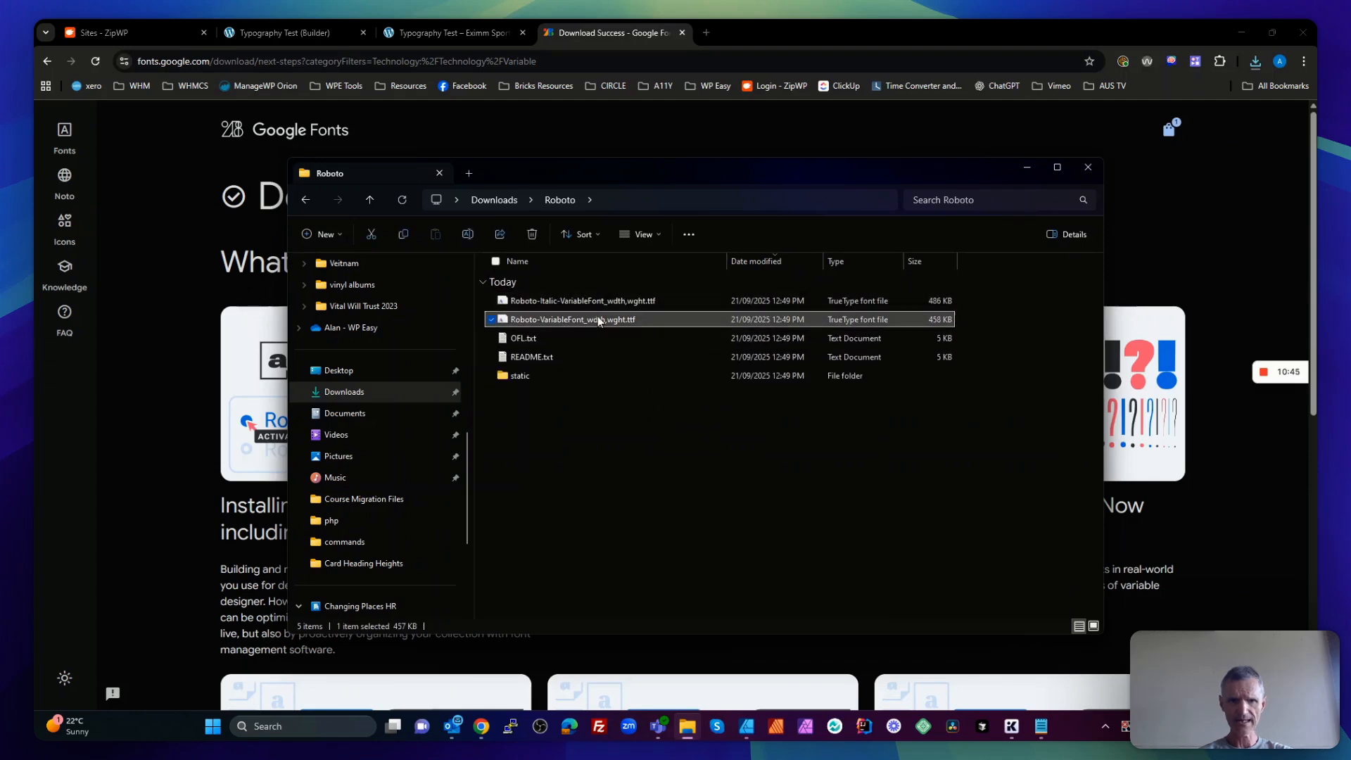
left_click(610, 451)
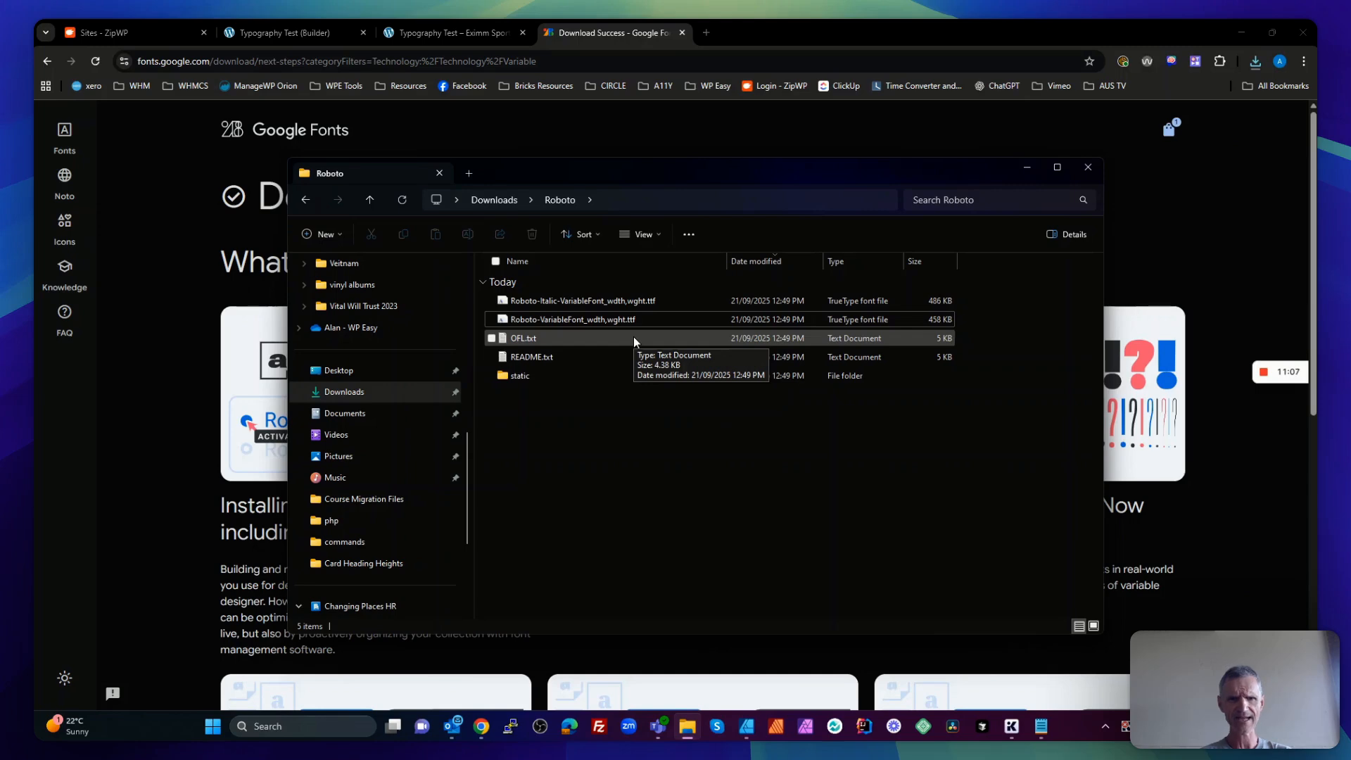
Open the bookmarked Web Font Loader site from the Resources bookmarks in a new browser tab
left_click(707, 37)
left_click(706, 33)
left_click(400, 85)
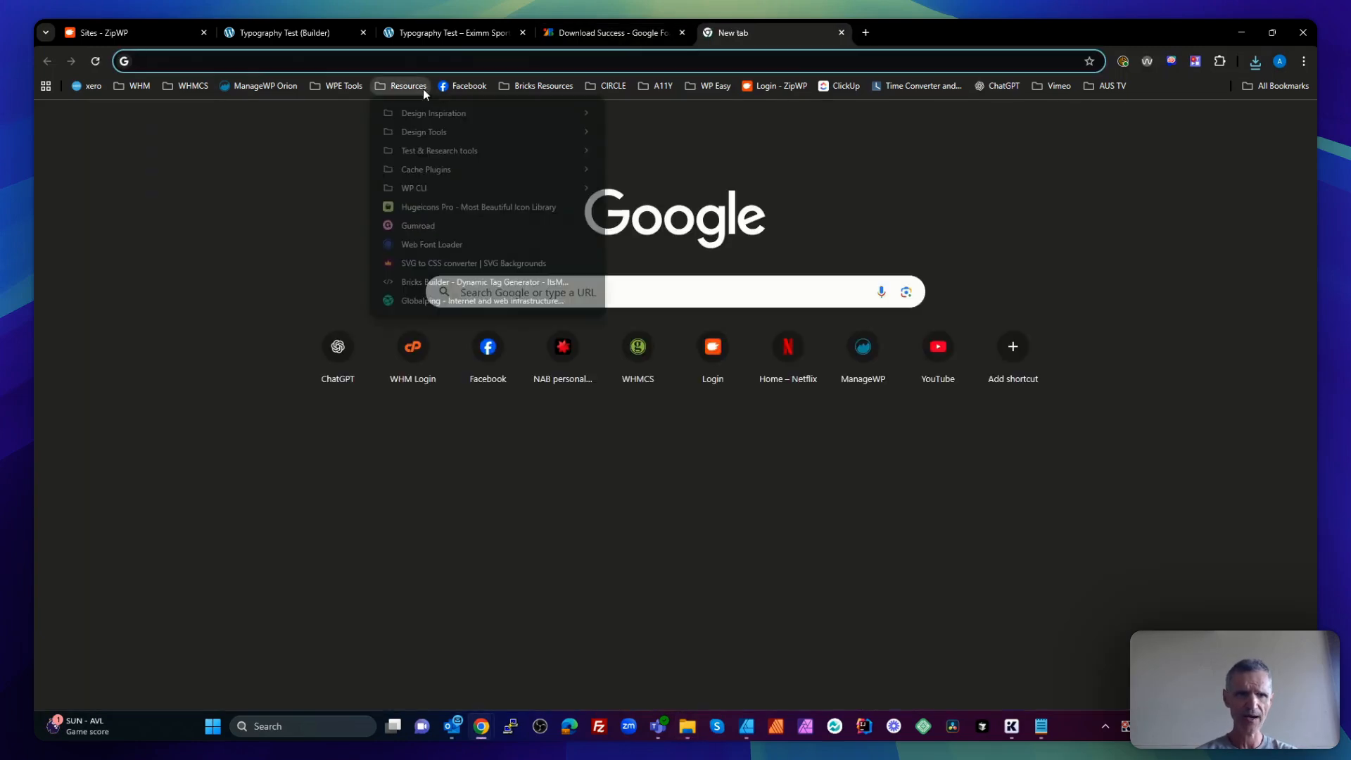
left_click(452, 244)
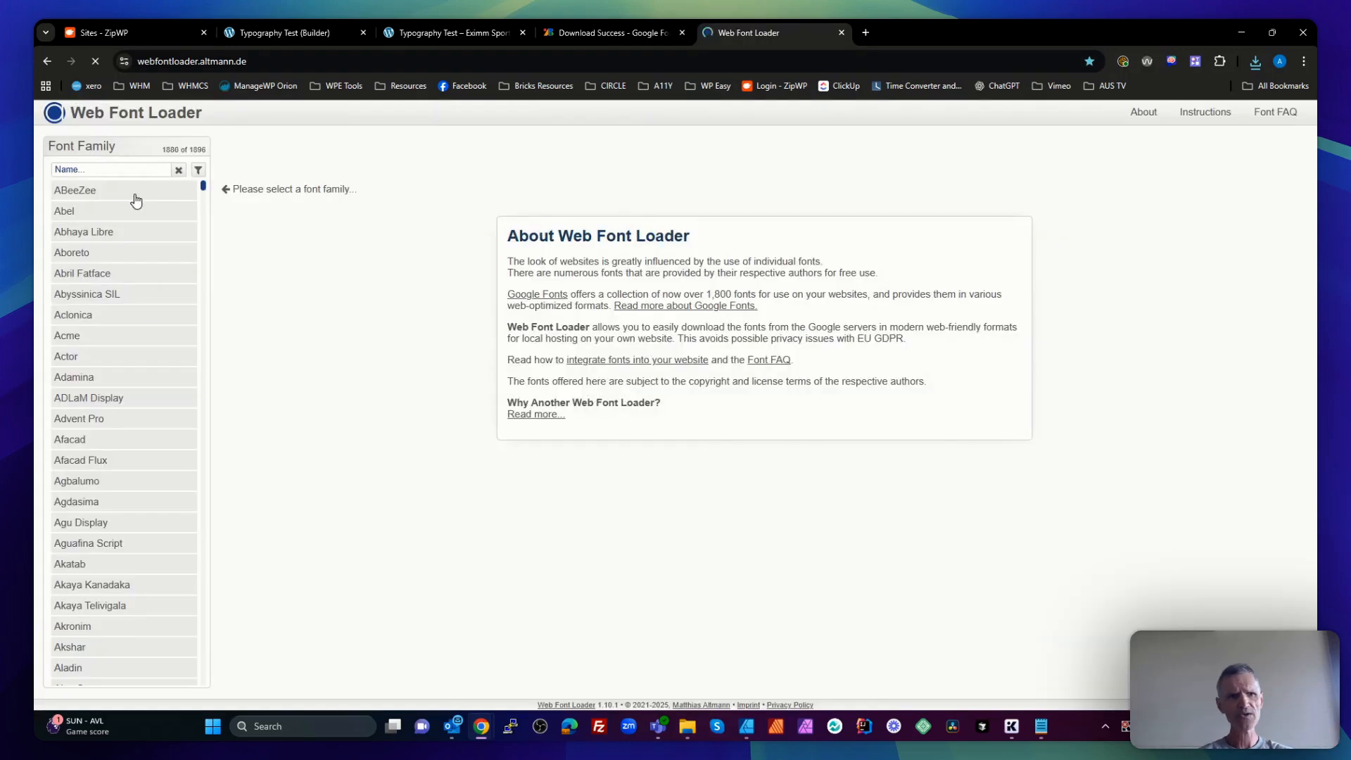
Search Web Font Loader for "roboto", open the Roboto family and highlight its VariableFont_wght variant
left_click(112, 168)
type("ro")
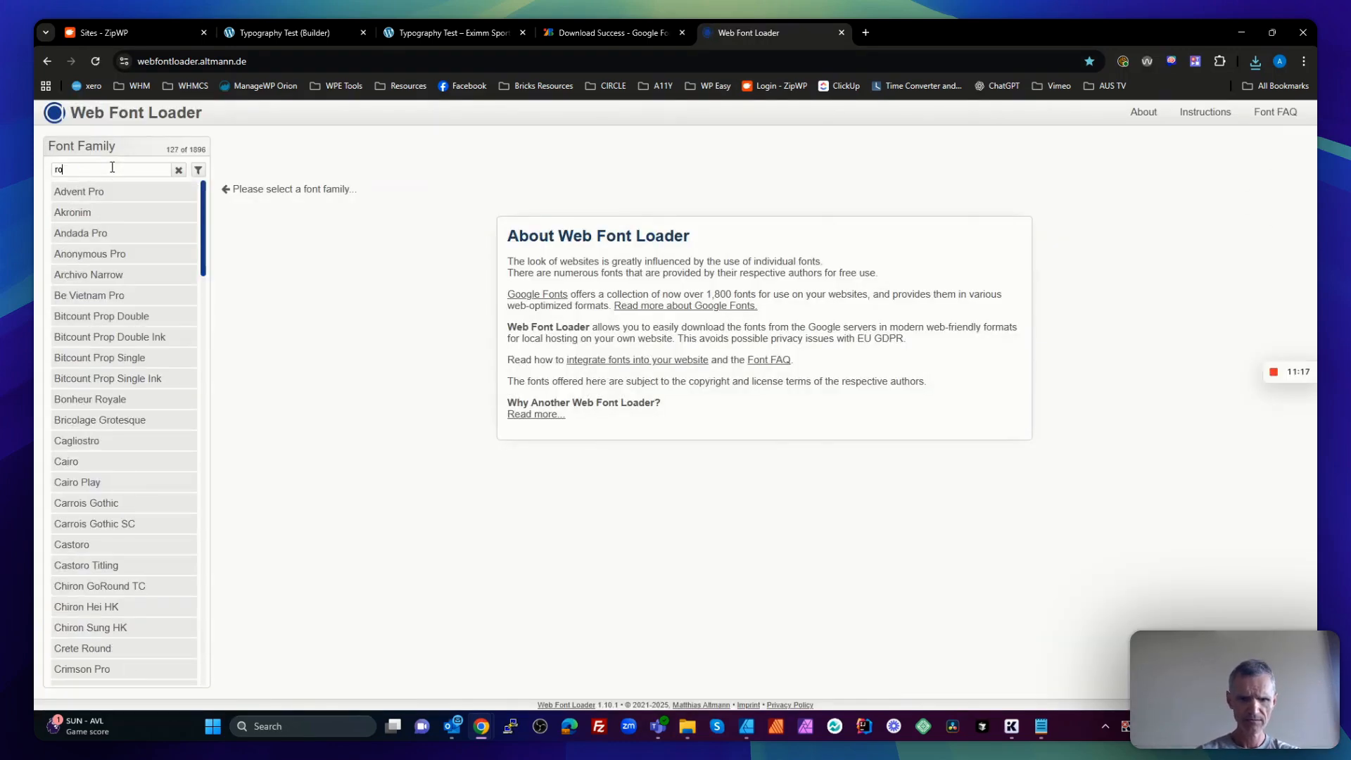
type("boto")
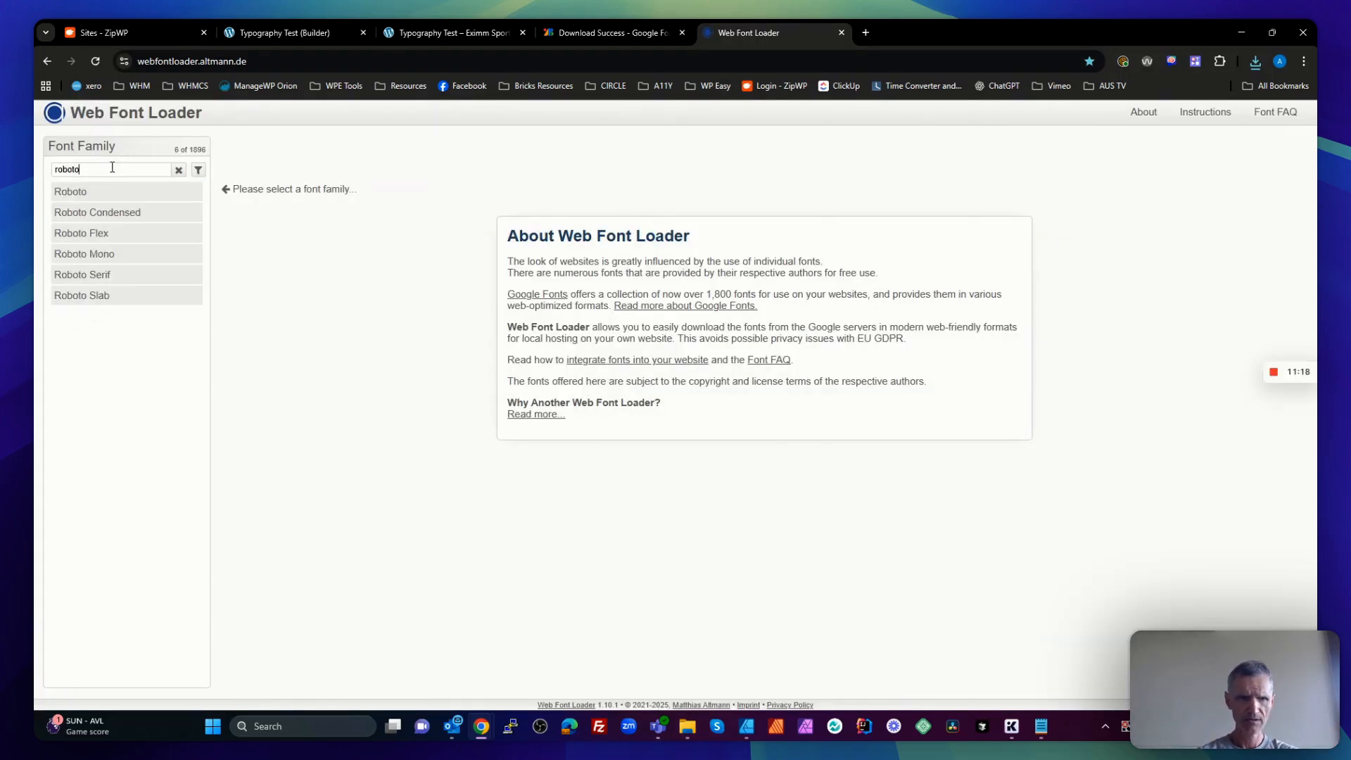
left_click(80, 198)
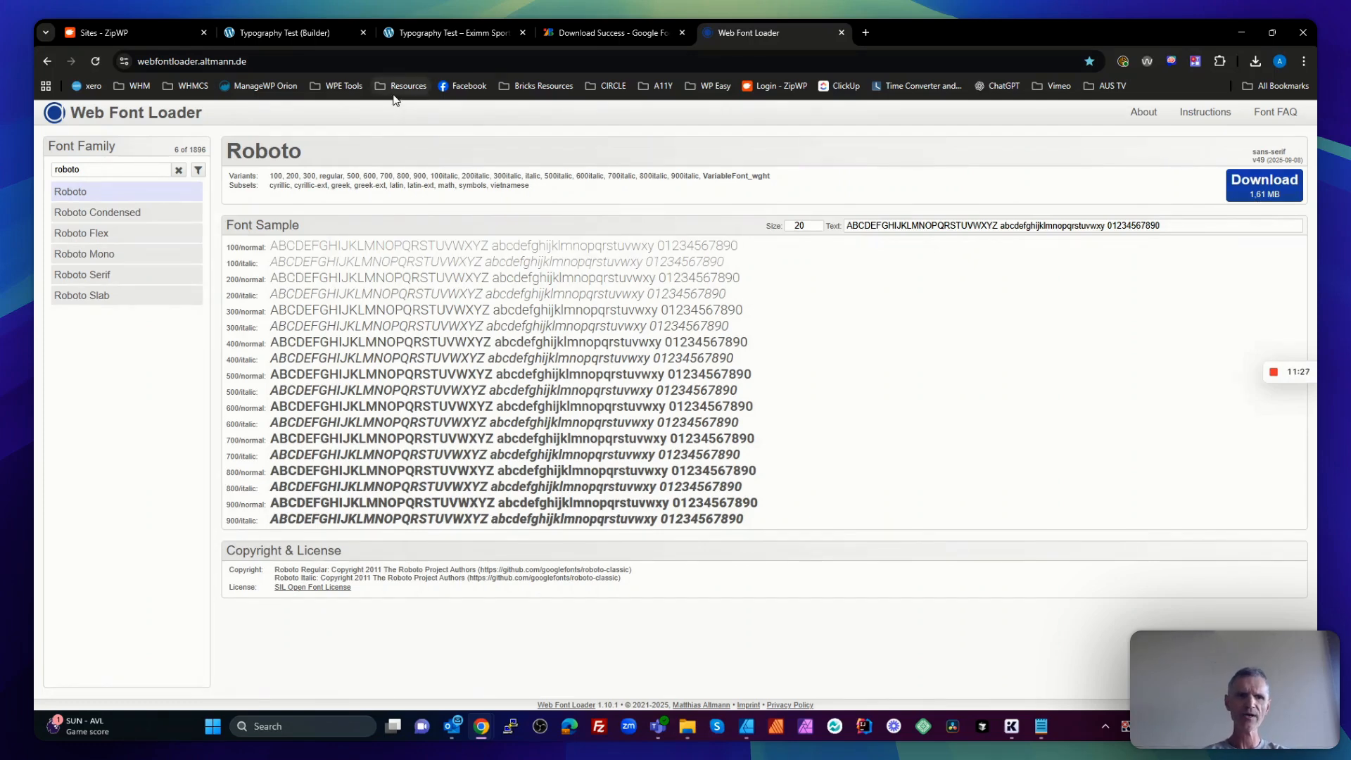
left_click_drag(728, 174, 707, 178)
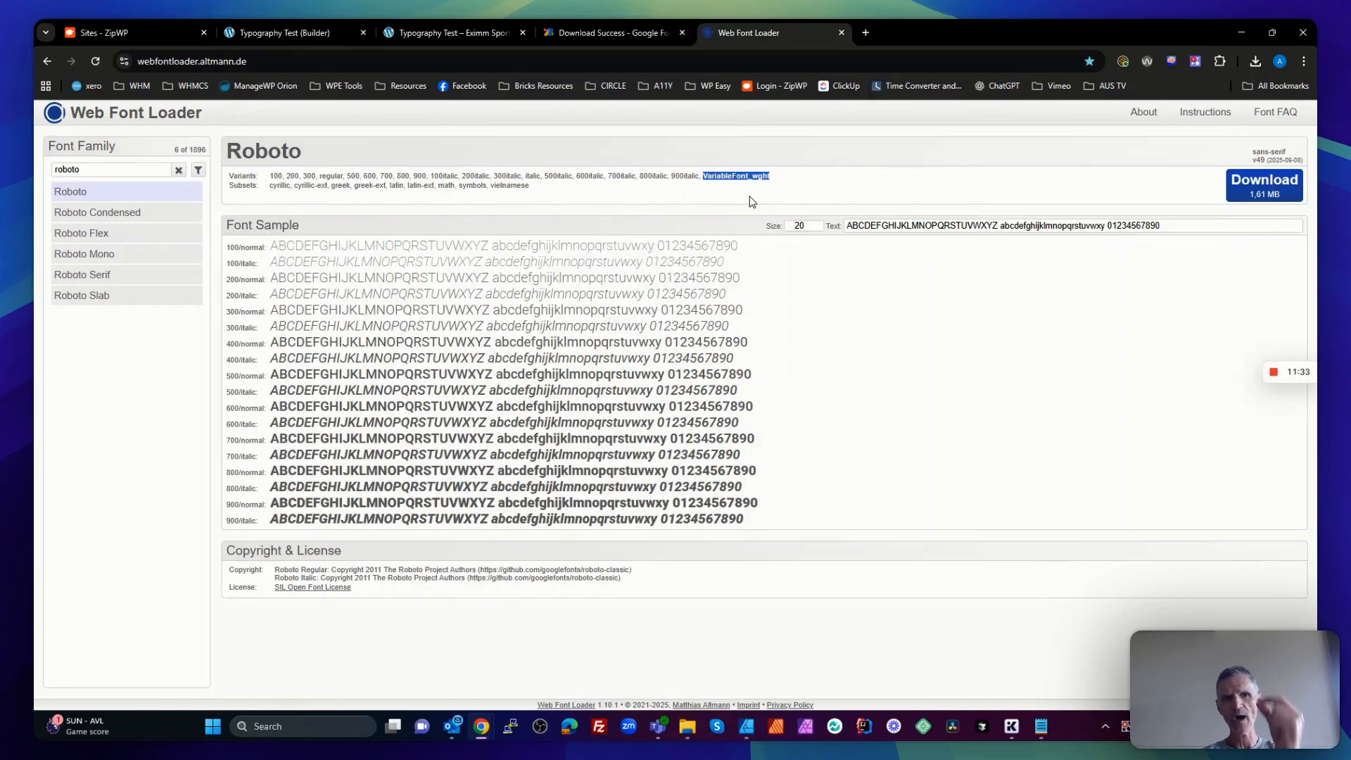
Return to Roboto's page on Google Fonts and open its Type tester to examine the variable axes
left_click(618, 36)
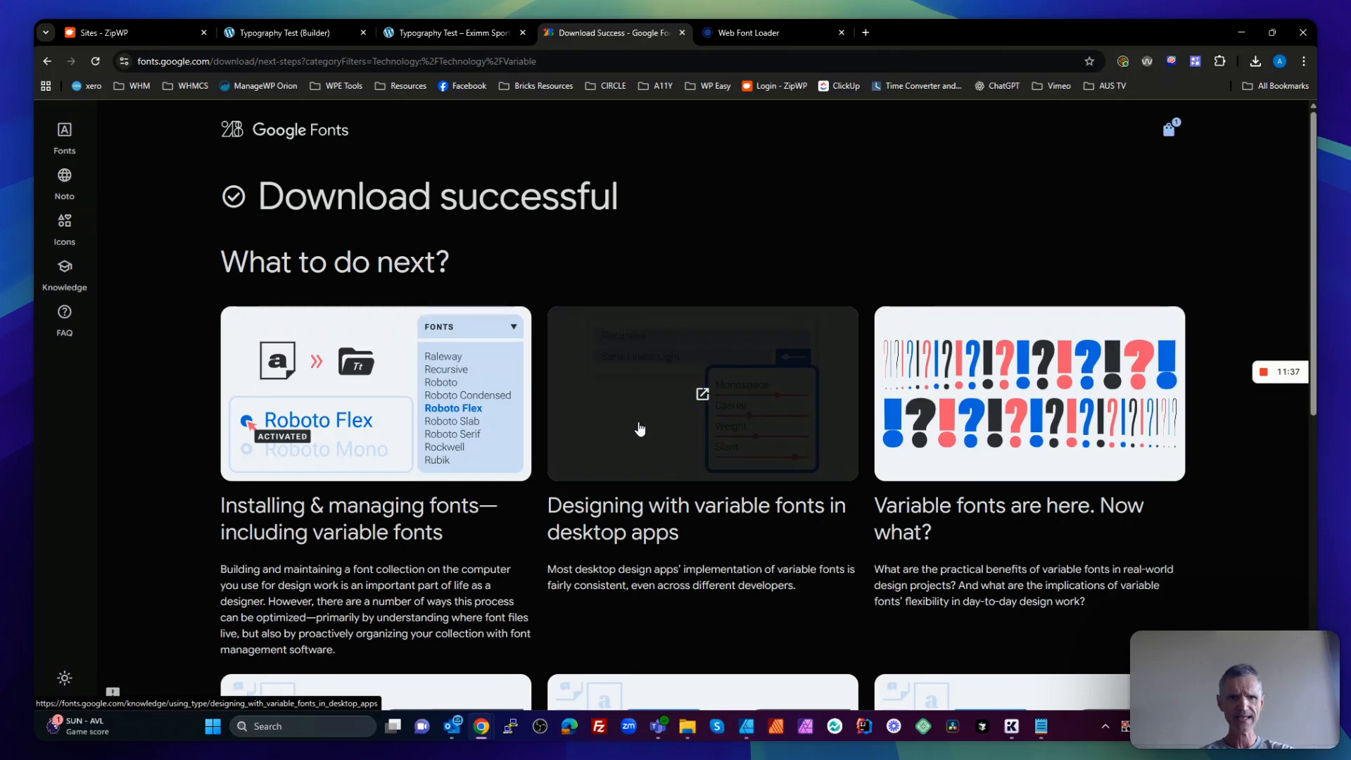
left_click(46, 62)
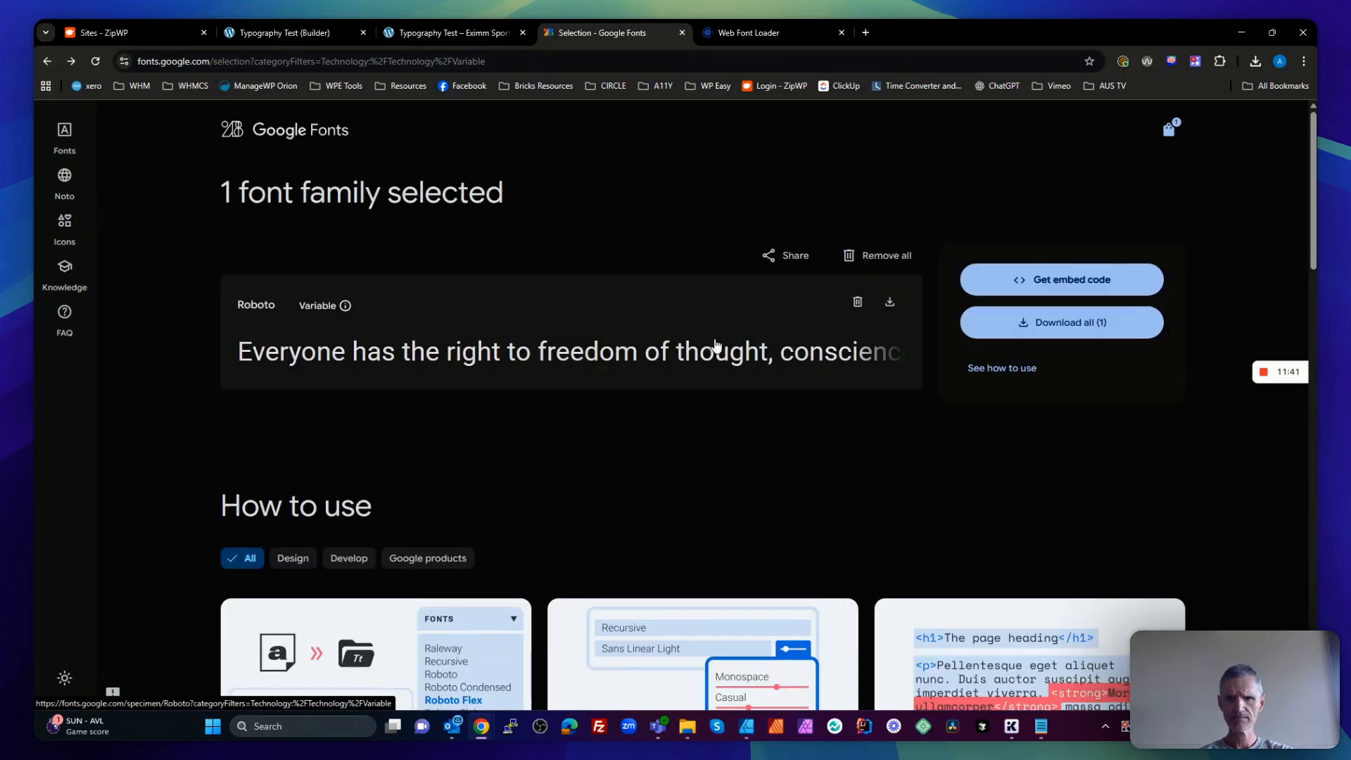
left_click(41, 62)
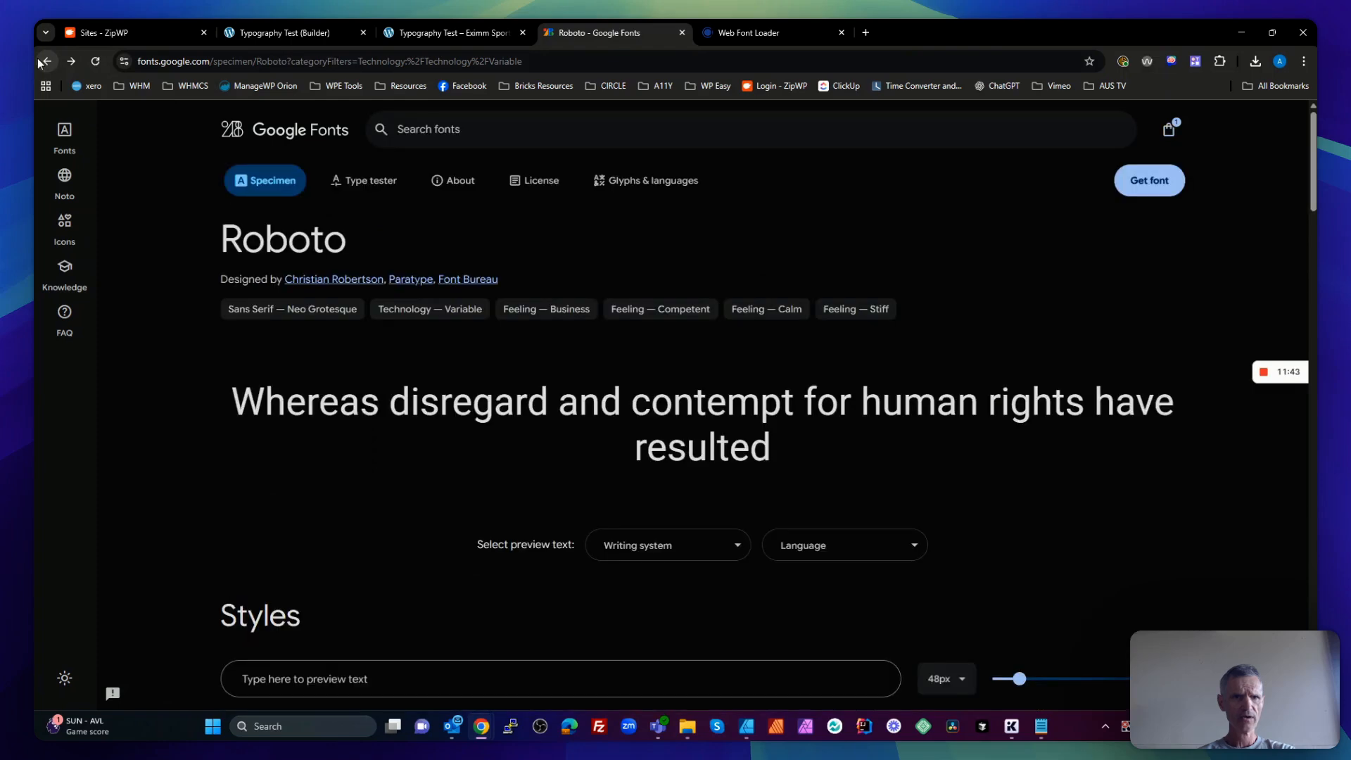
left_click(366, 181)
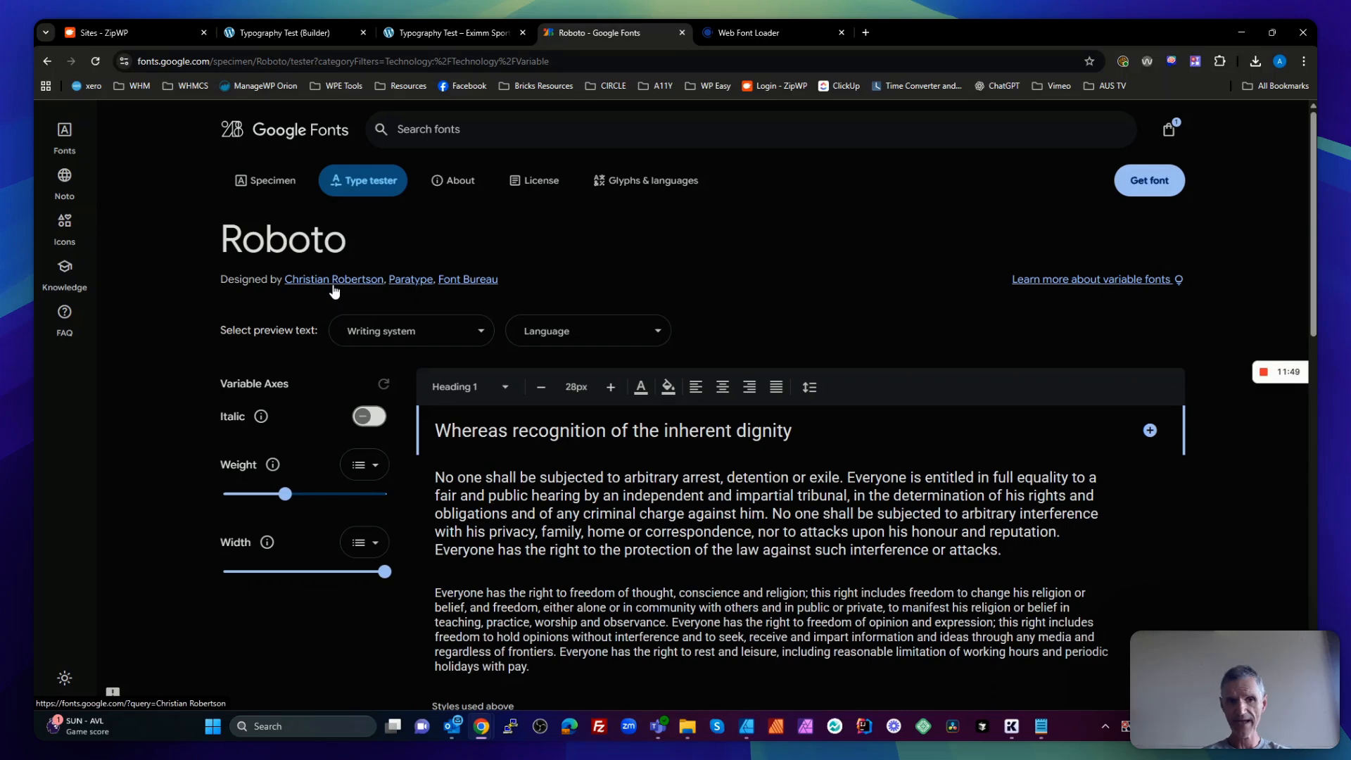
Highlight Roboto's VariableFont_wght variant in Web Font Loader again, and bring up the extracted Roboto folder for comparison
left_click(773, 30)
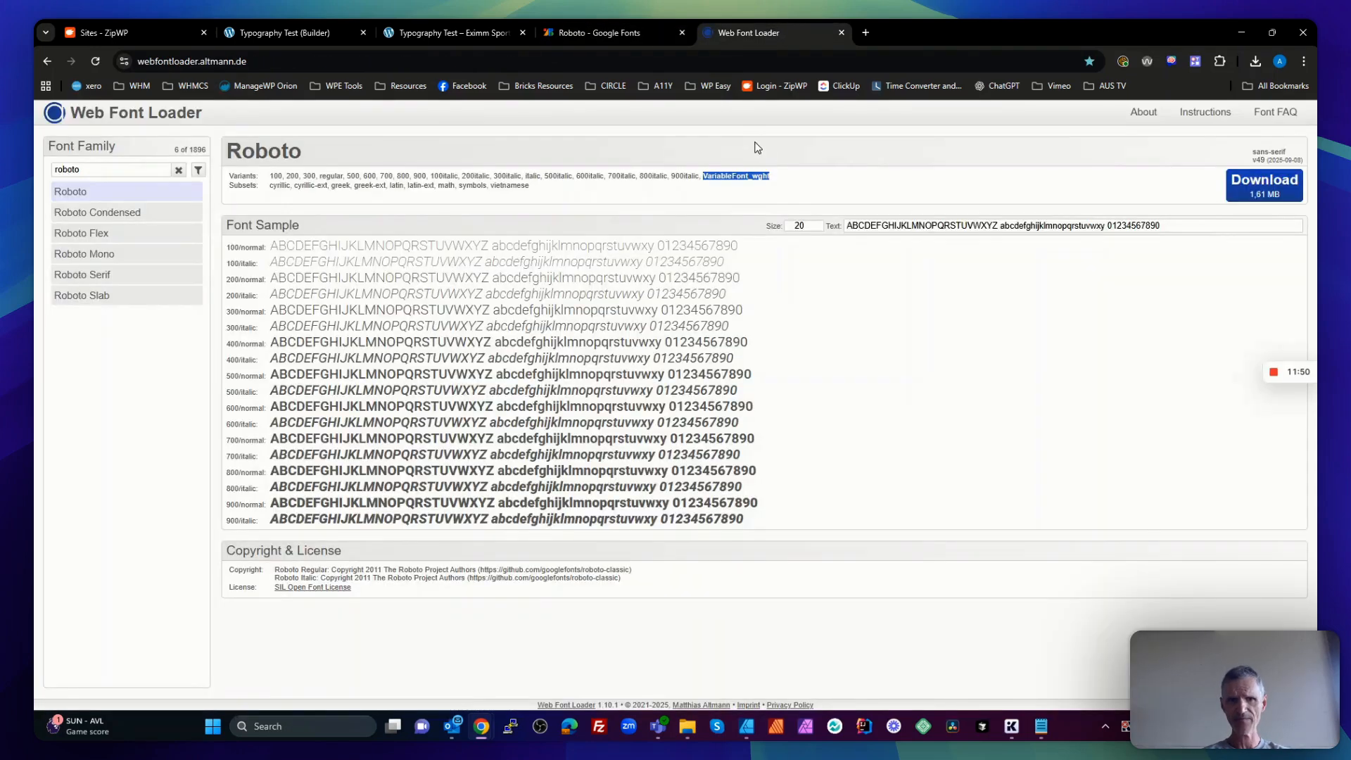
left_click(786, 189)
mouse_move(783, 186)
left_mouse_down()
mouse_move(725, 176)
mouse_move(769, 177)
left_mouse_up()
left_click(725, 177)
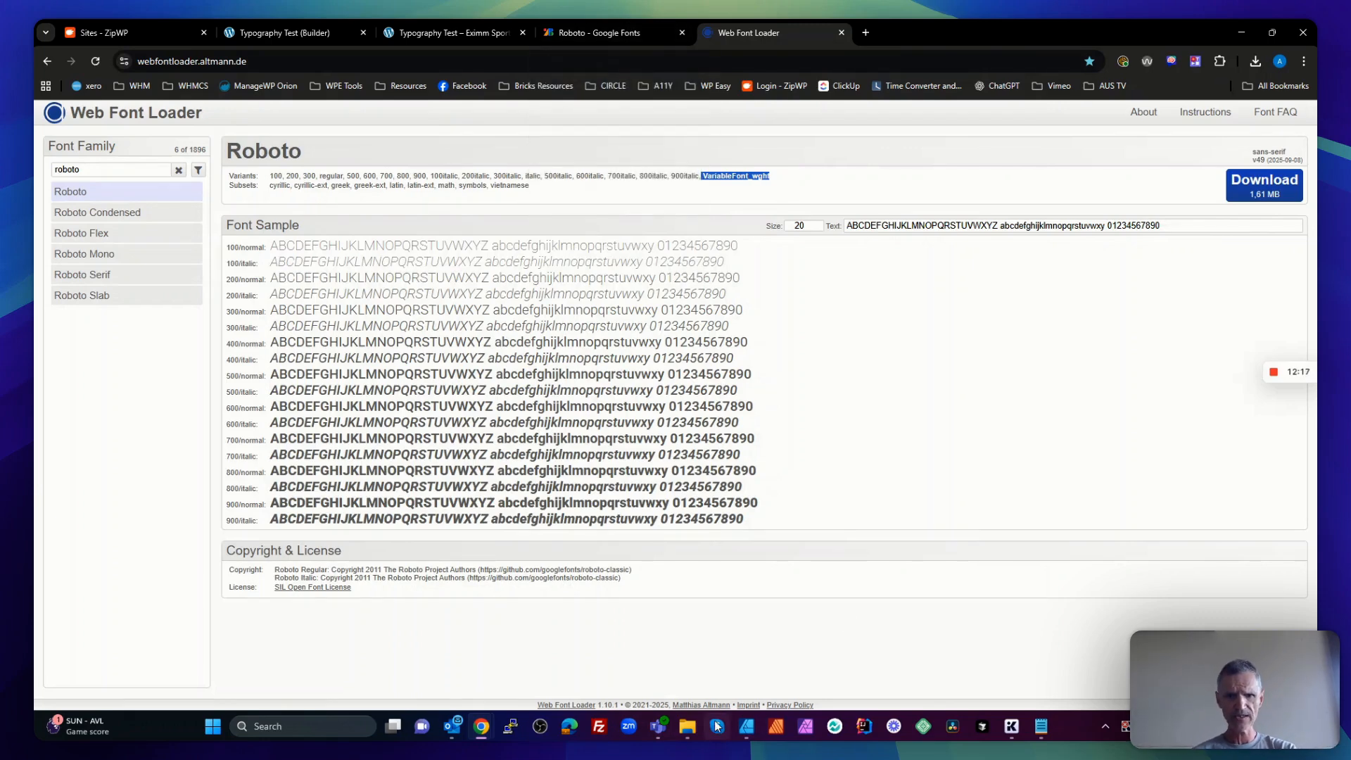
left_click(687, 726)
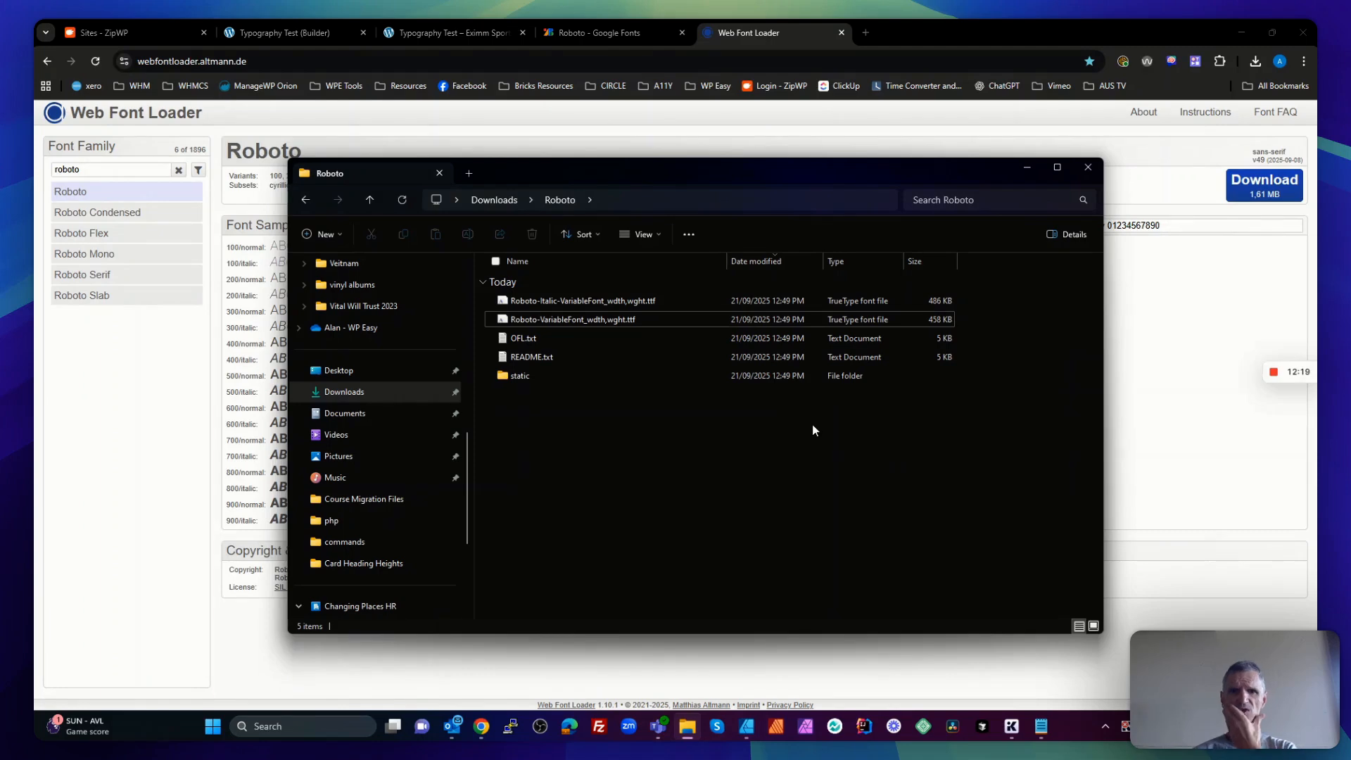
Search the web for "woff2 converter" in a new tab and open CloudConvert's WOFF2 Converter
left_click(875, 36)
left_click(864, 33)
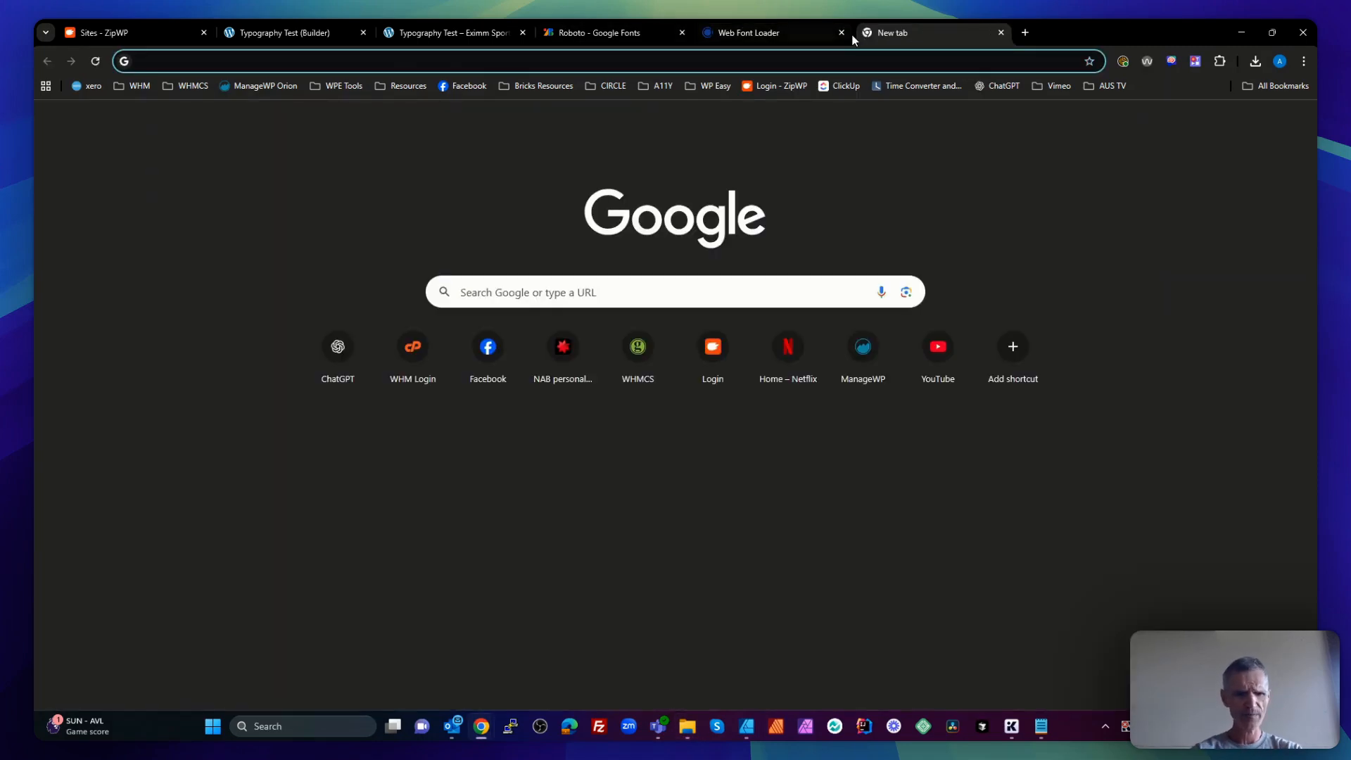
type("woff")
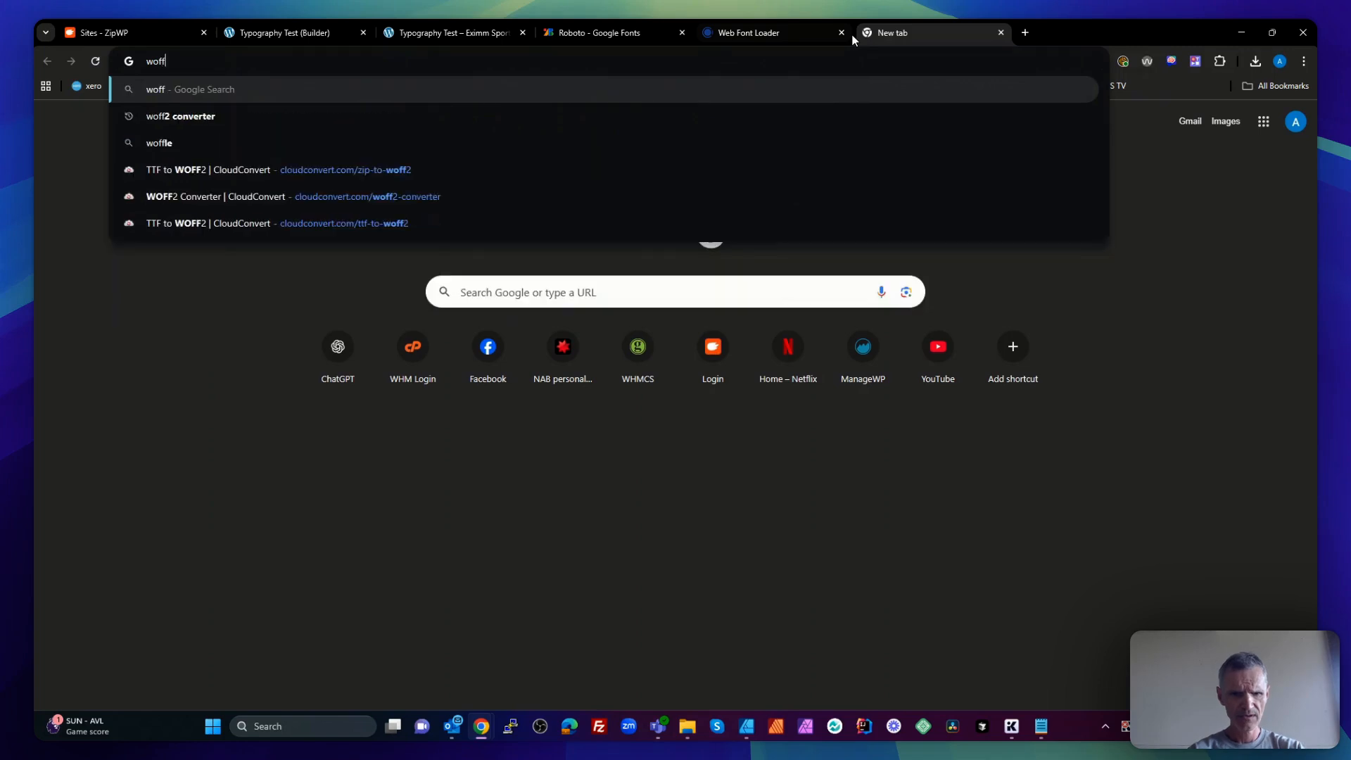
type("2 conver")
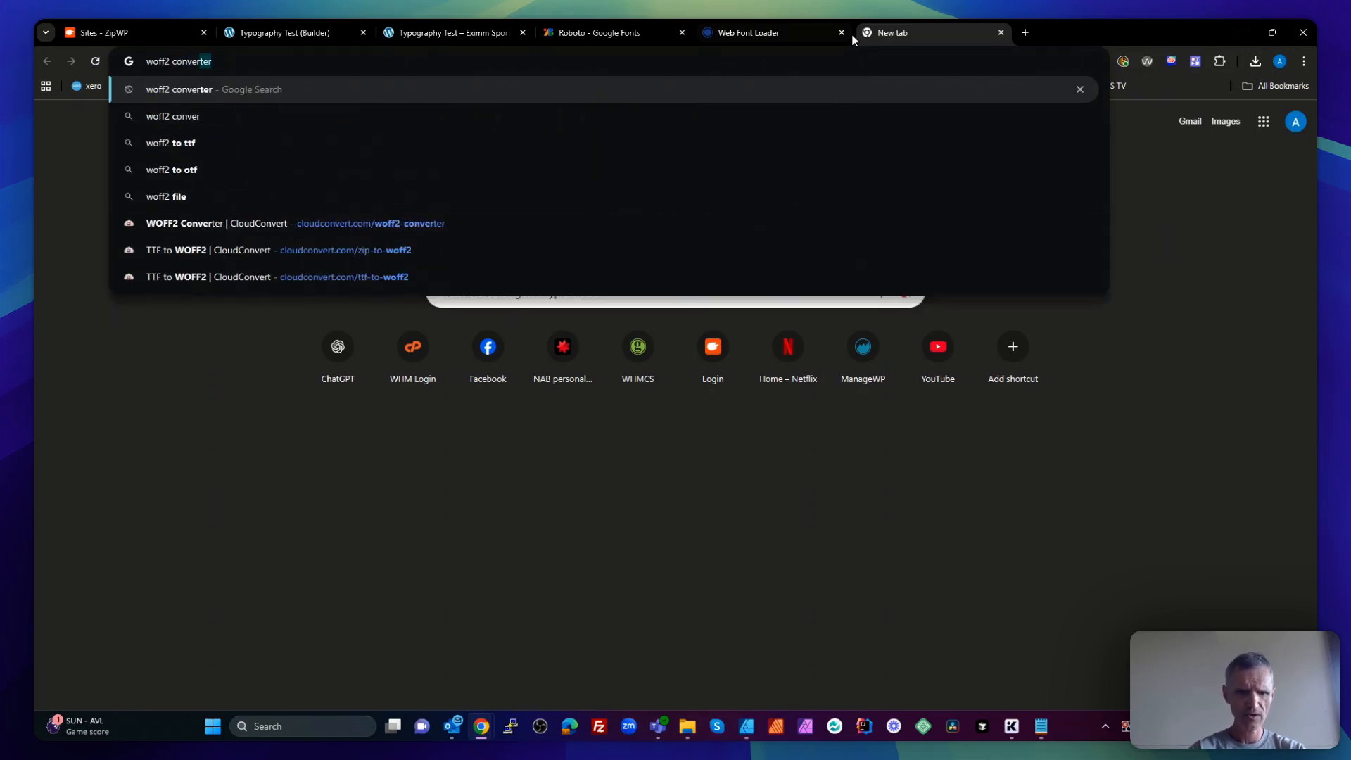
type("t")
key("Return")
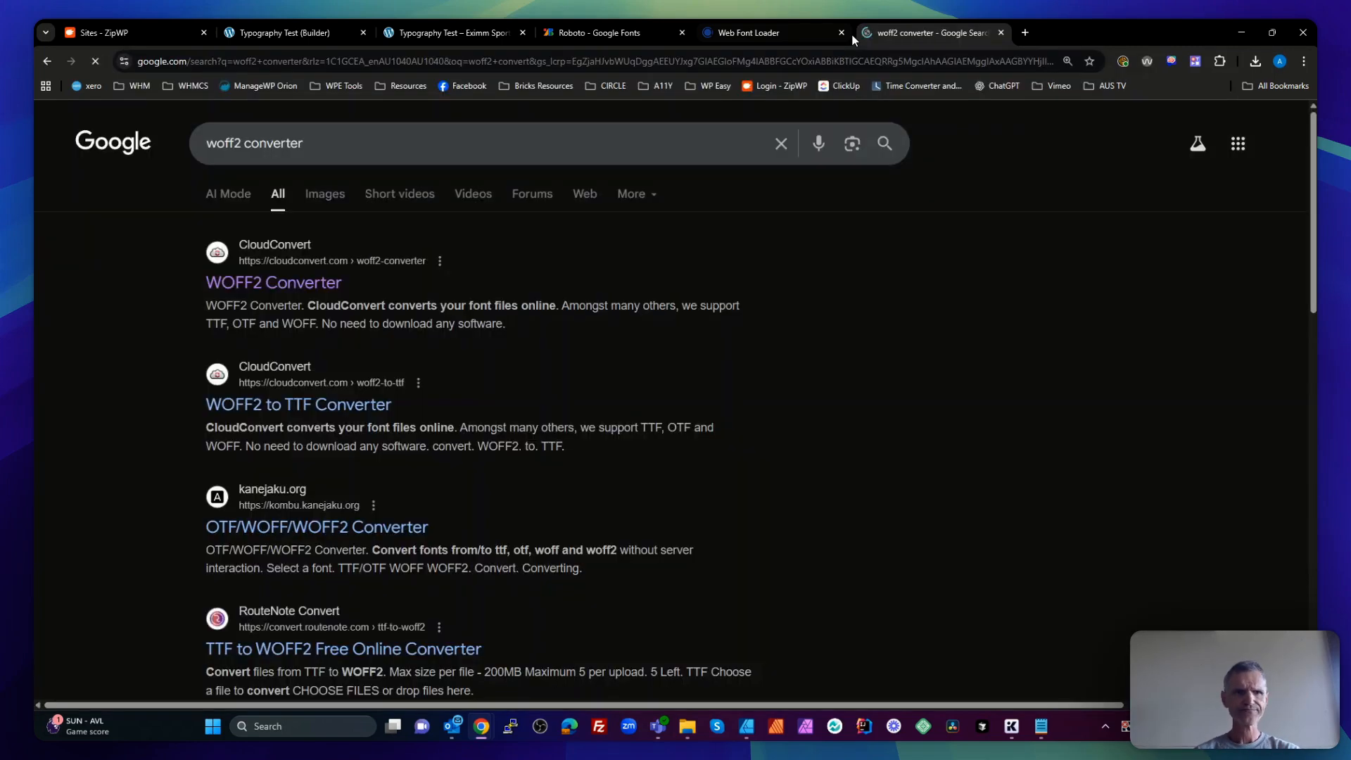
left_click(273, 289)
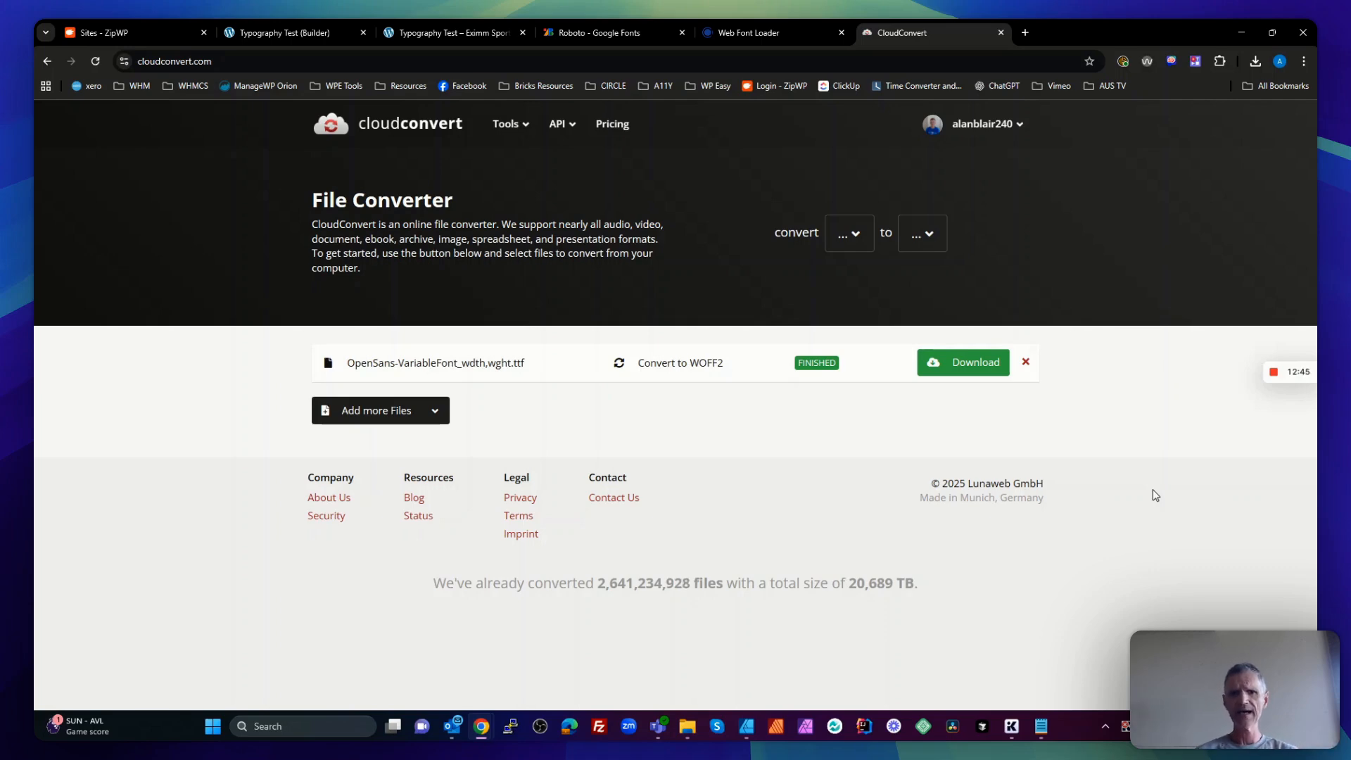
Remove the old OpenSans file from the CloudConvert list and set the conversion from TTF to WOFF2
left_click(1026, 365)
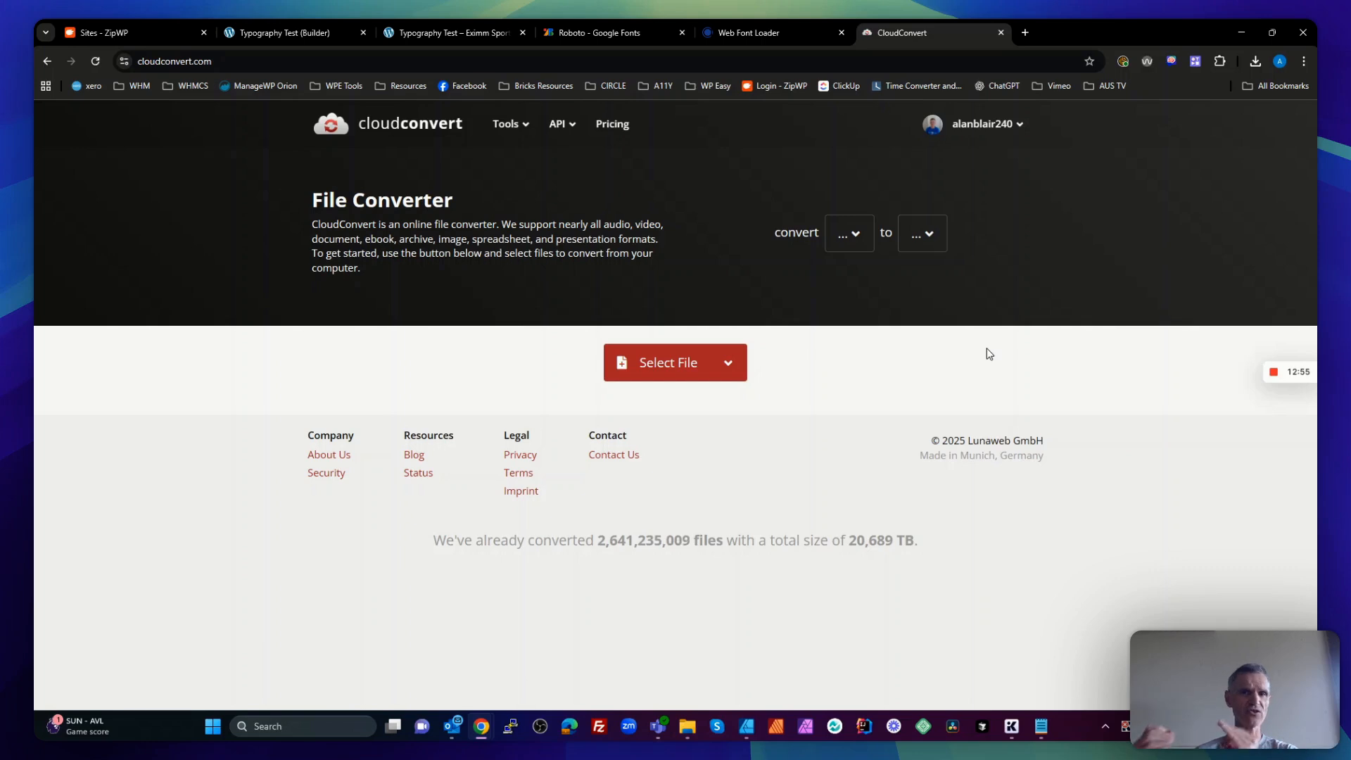
left_click(859, 238)
mouse_move(704, 408)
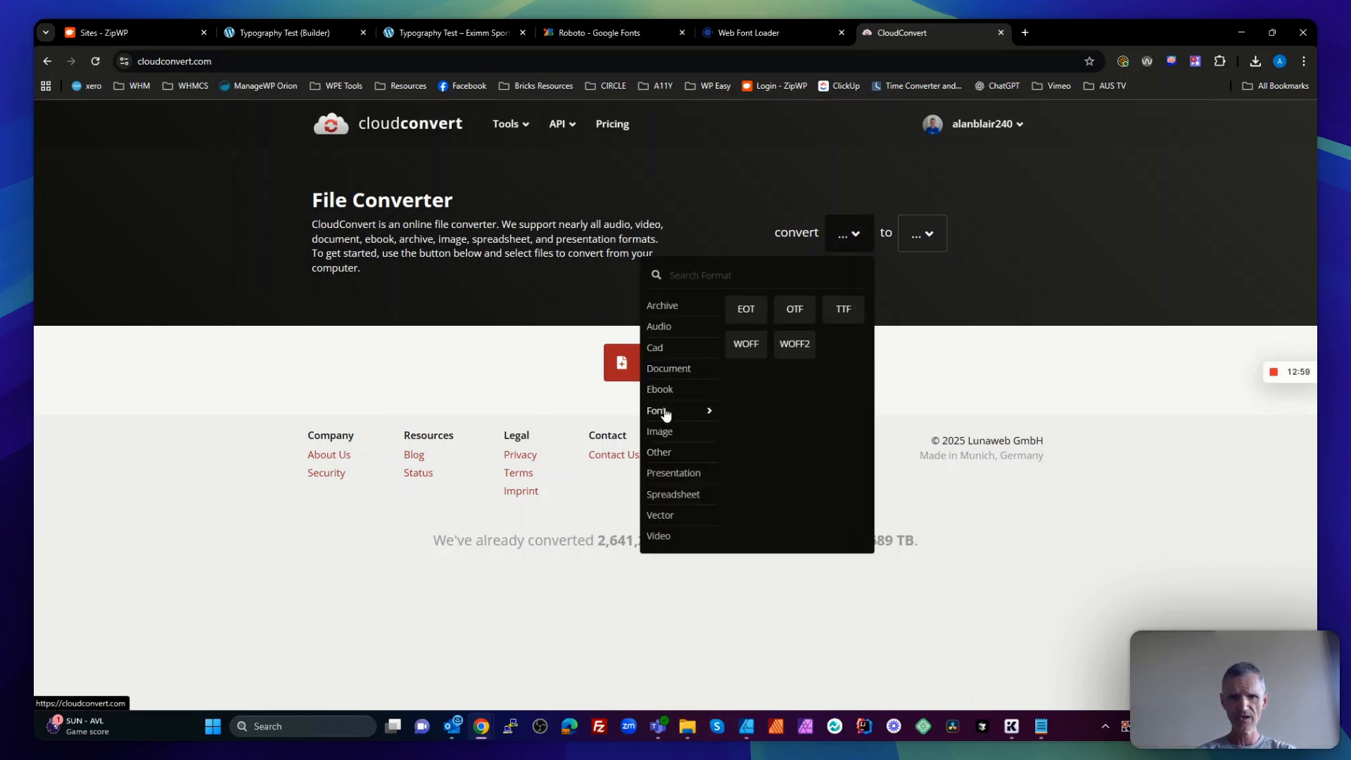
left_click(841, 311)
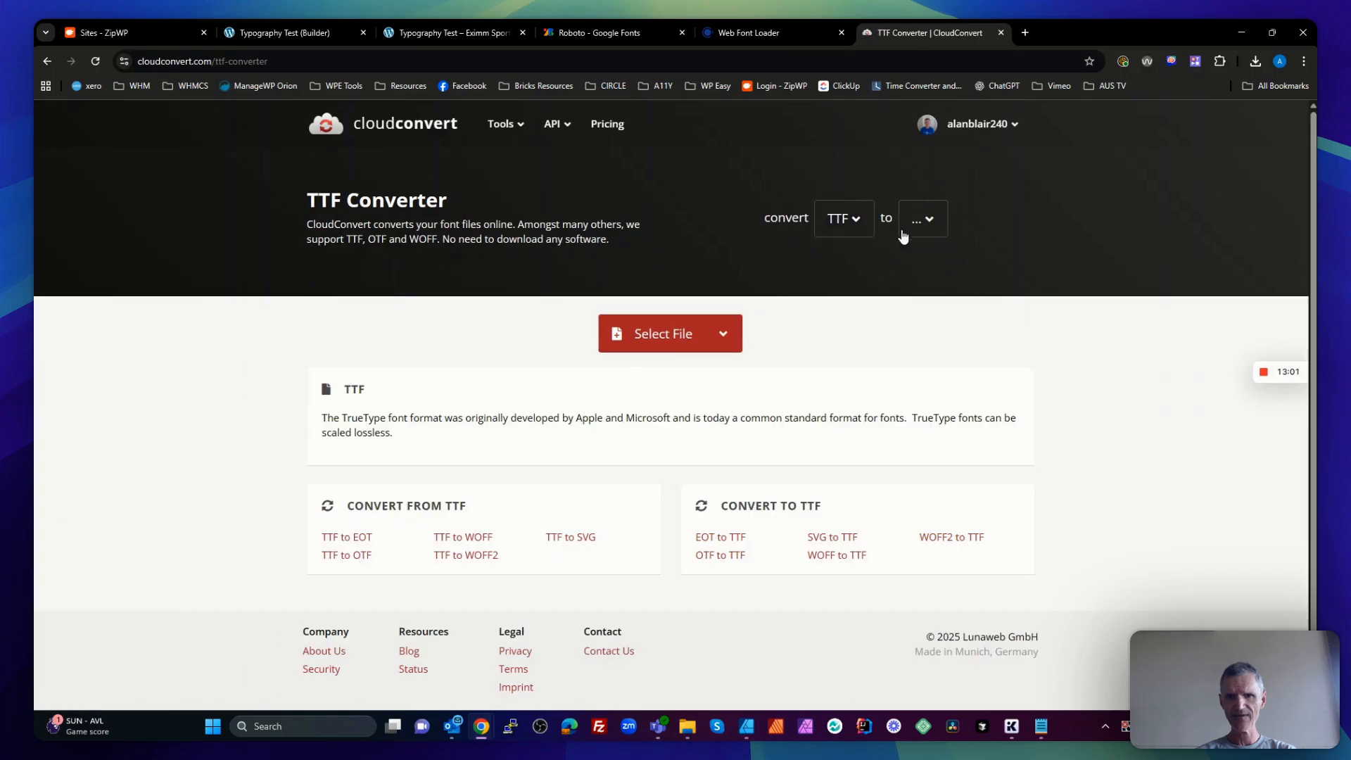
left_click(923, 220)
left_click(781, 334)
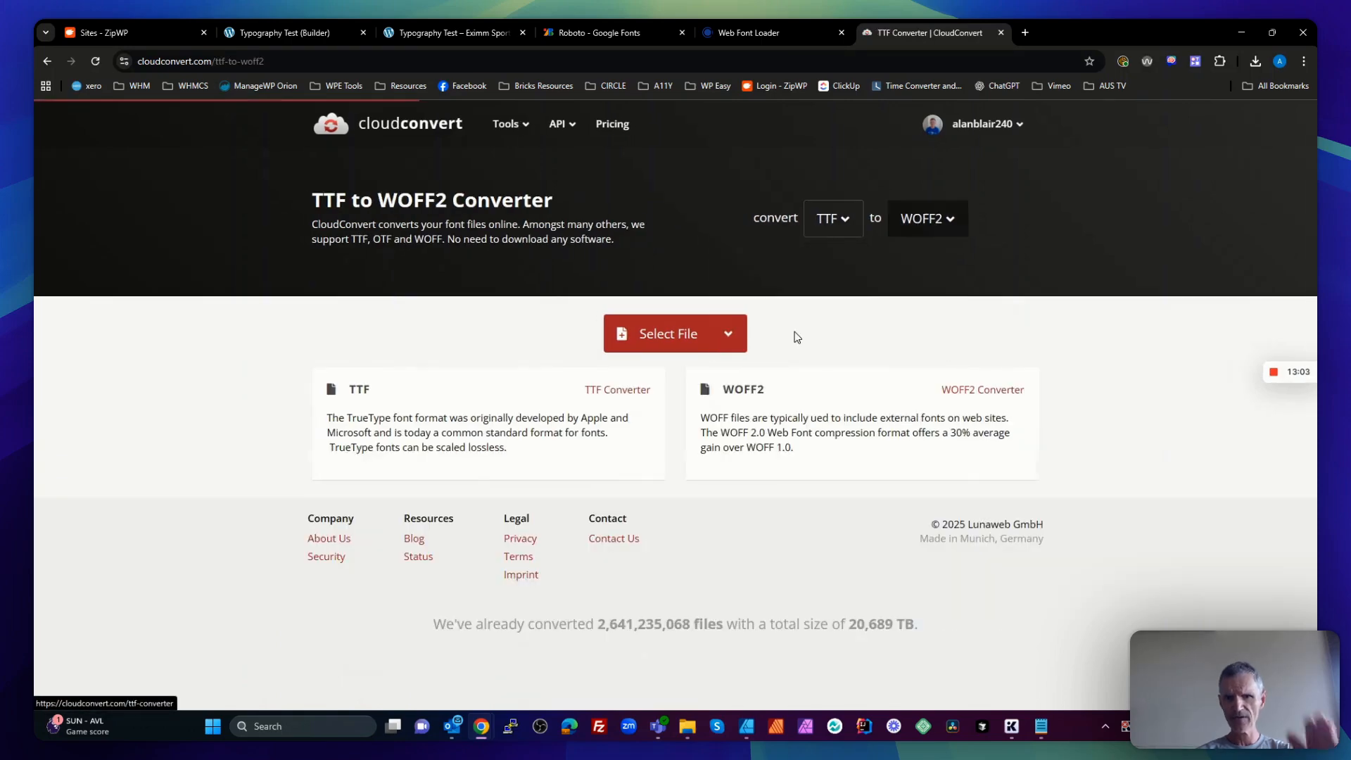
Load Roboto-VariableFont_wdth,wght.ttf from the Roboto folder in Downloads and convert it to WOFF2
left_click(647, 335)
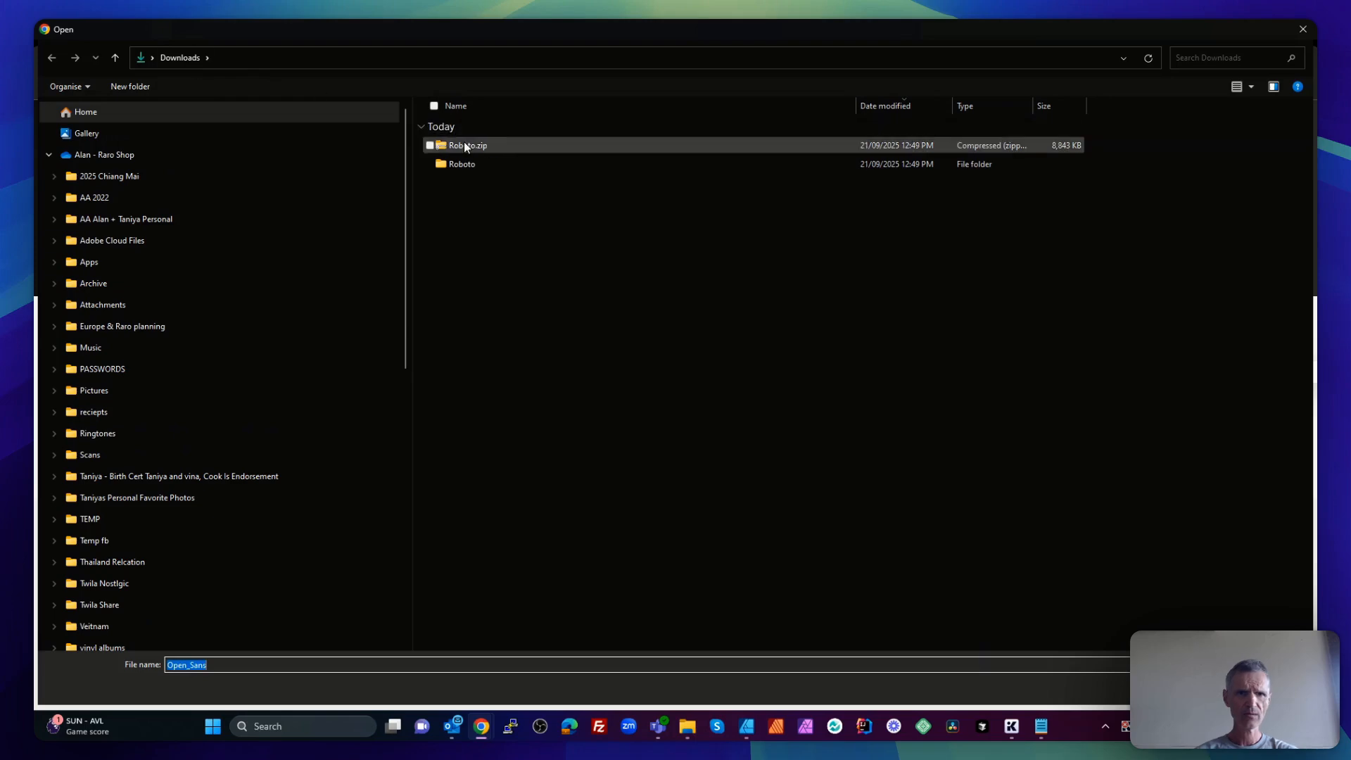
double_click(467, 168)
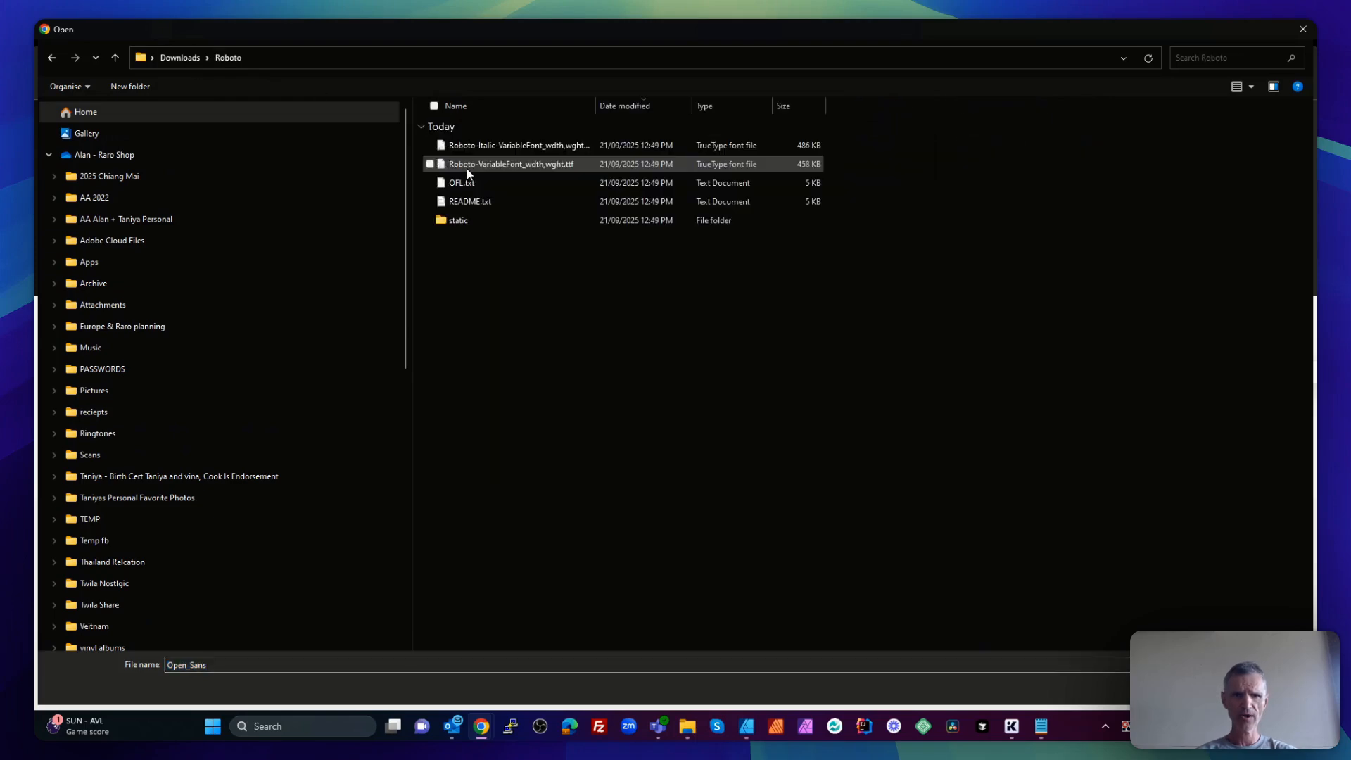
double_click(519, 162)
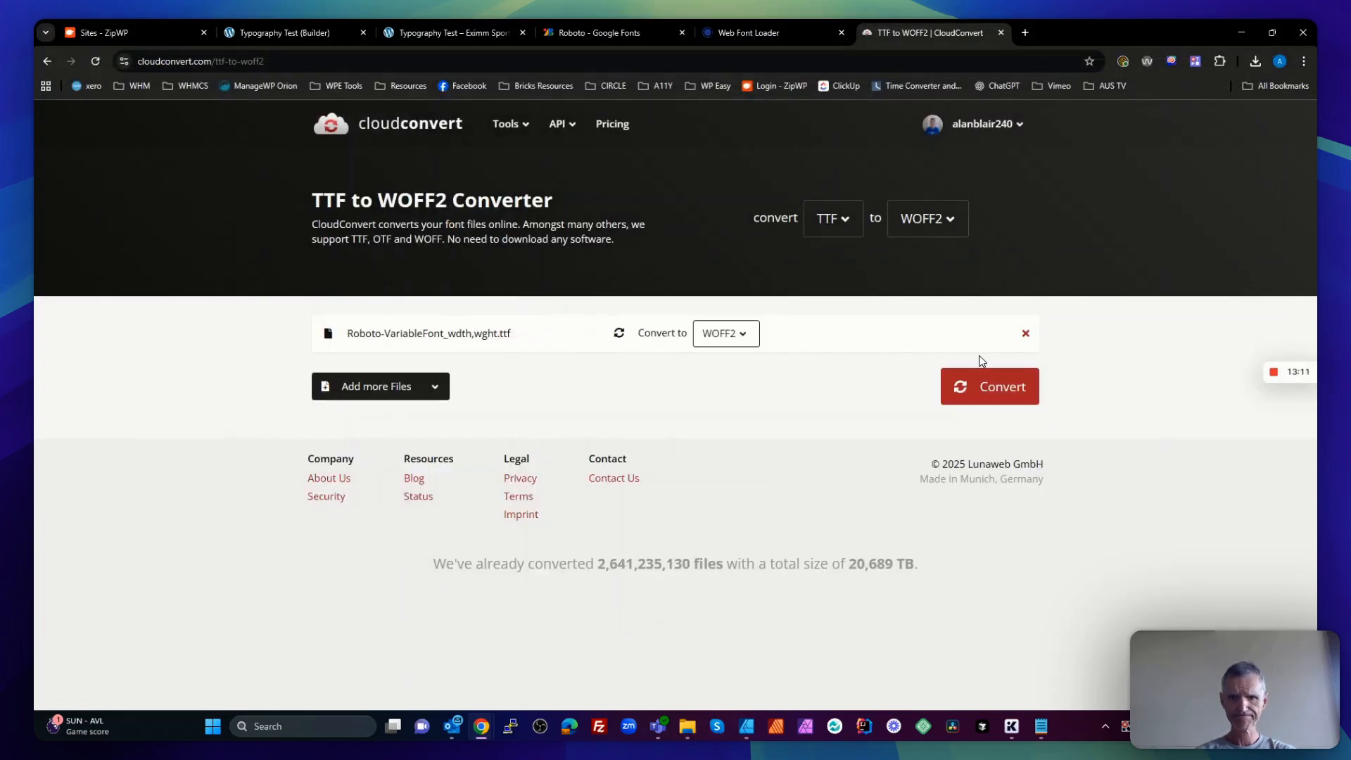
left_click(1002, 389)
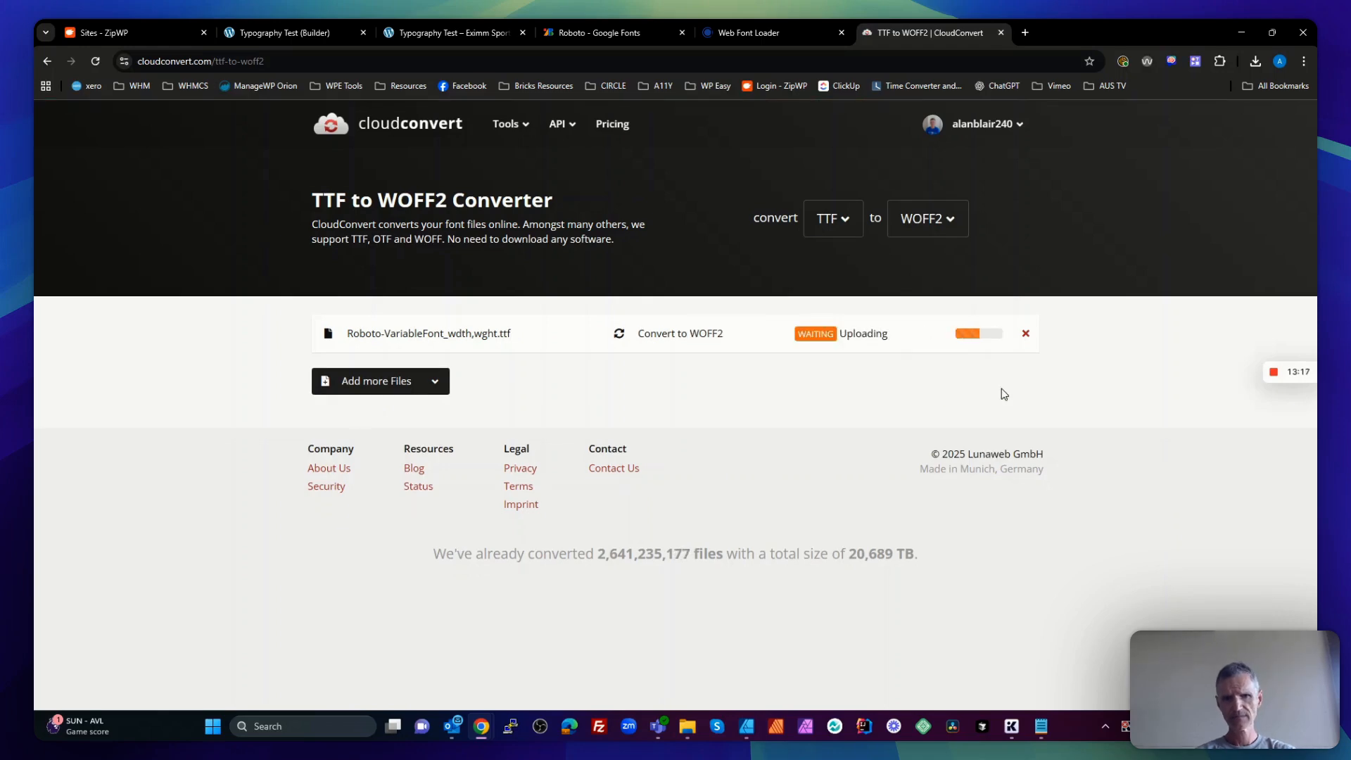
Save the converted Roboto-VariableFont_wdth,wght.woff2 to Downloads and select it in File Explorer to check its size
left_click(983, 344)
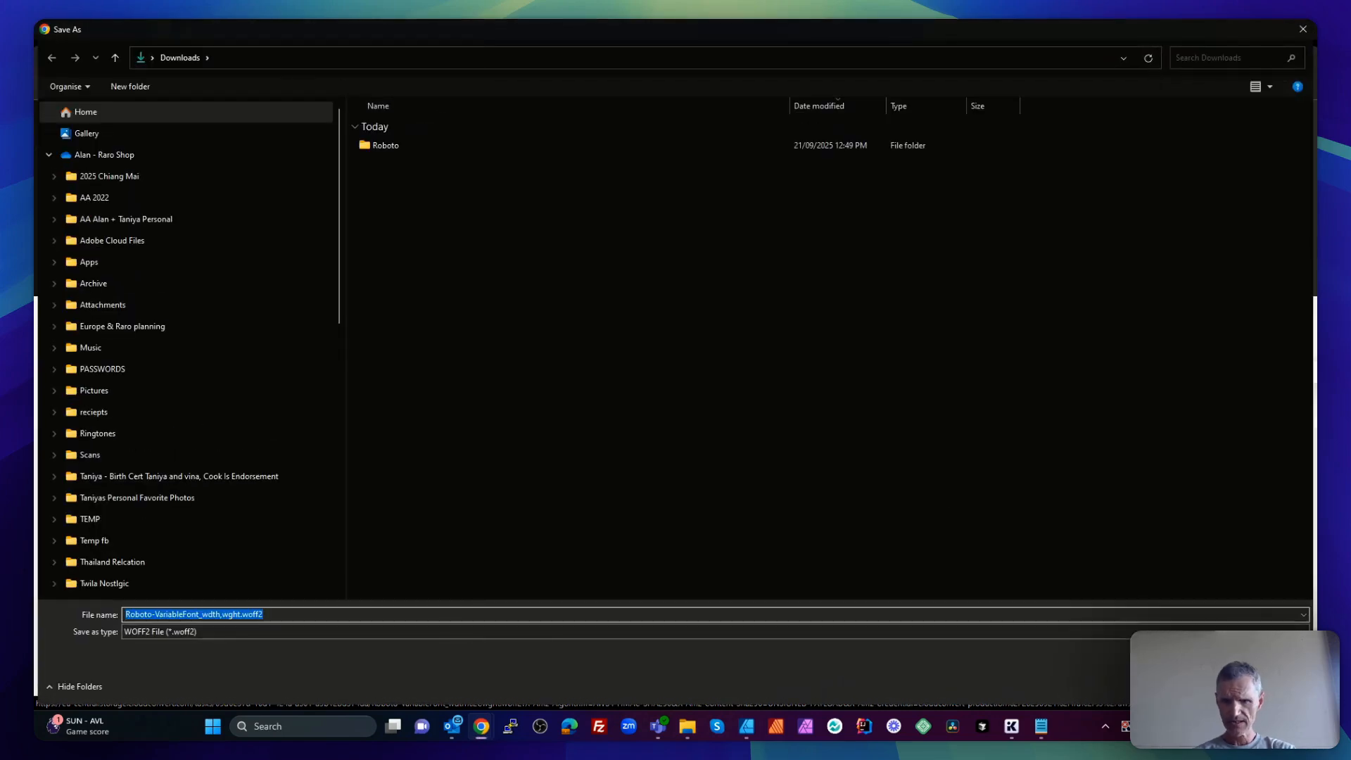
key("Return")
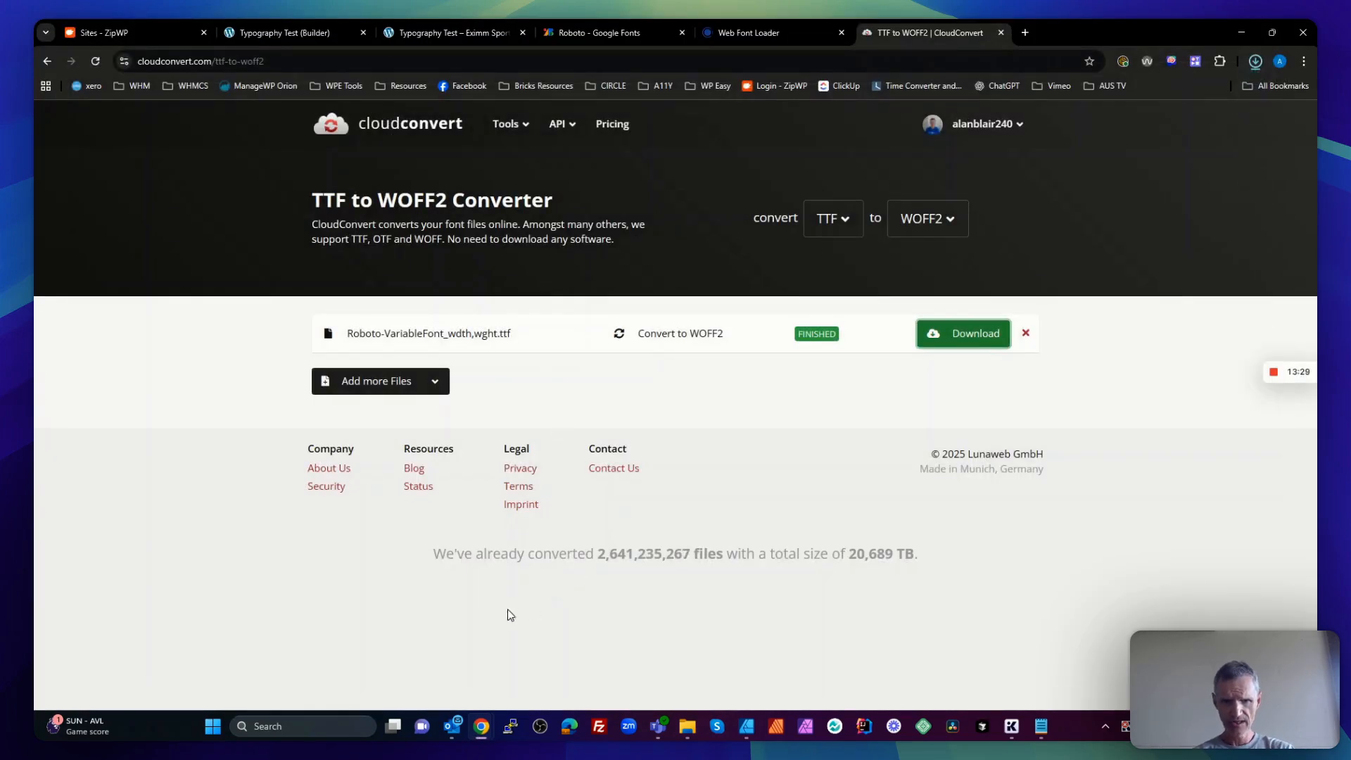
left_click(680, 733)
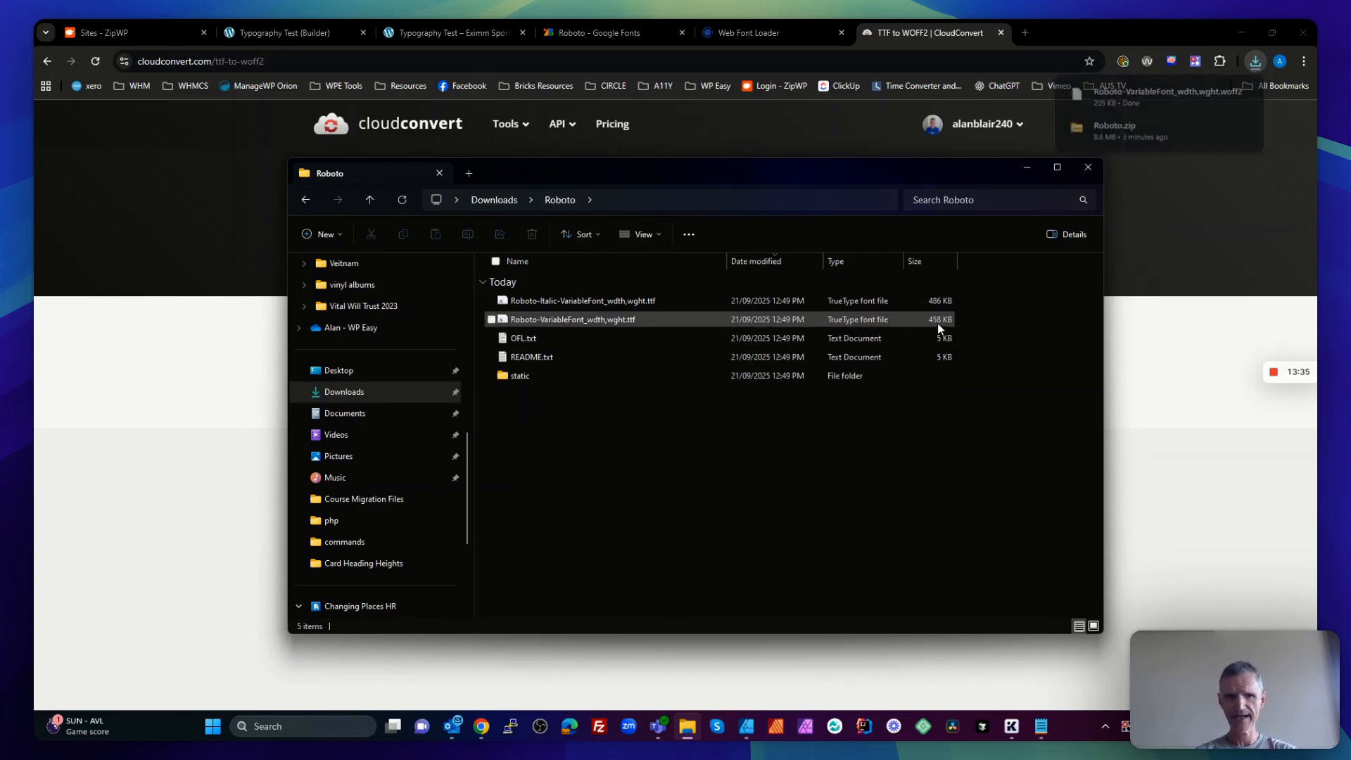
left_click(491, 201)
left_click(575, 340)
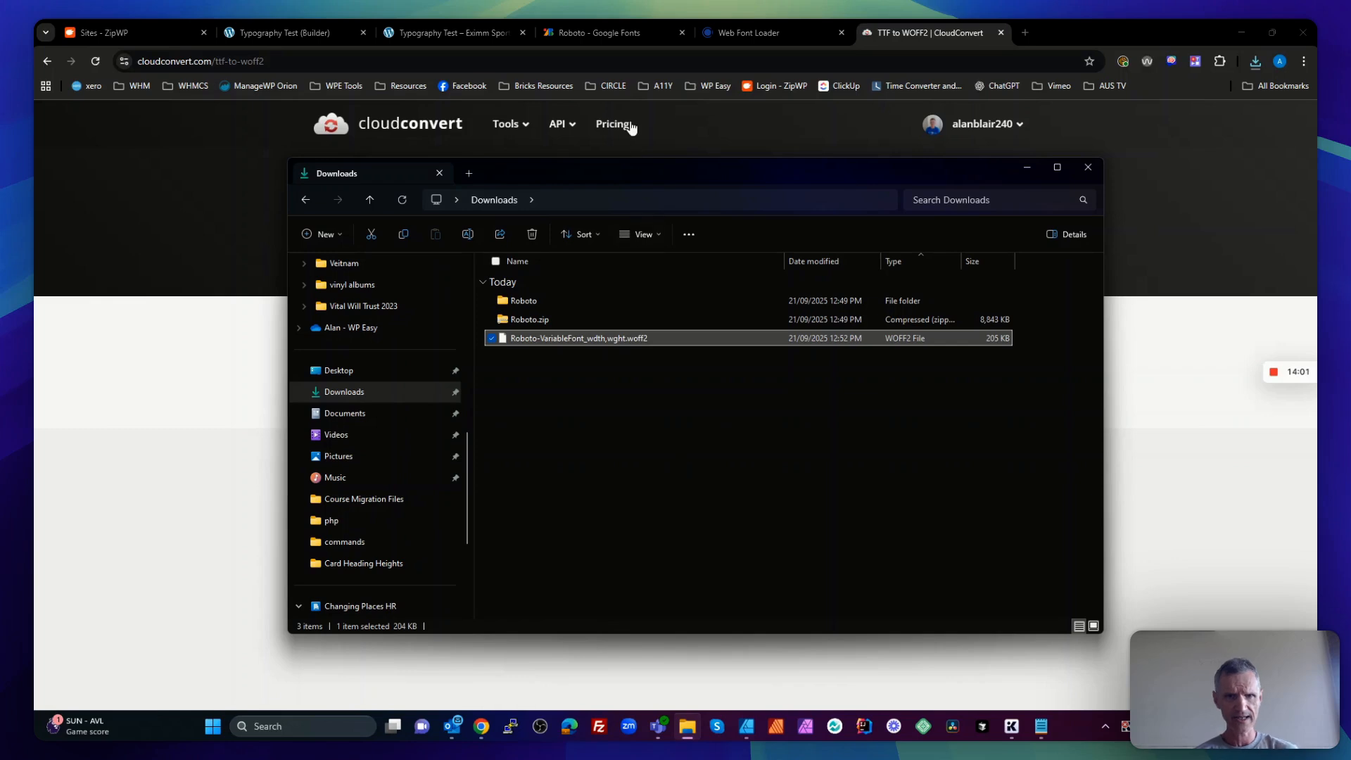
Return to the Bricks builder's font manager and name the new custom font Roboto Variable
left_click(313, 32)
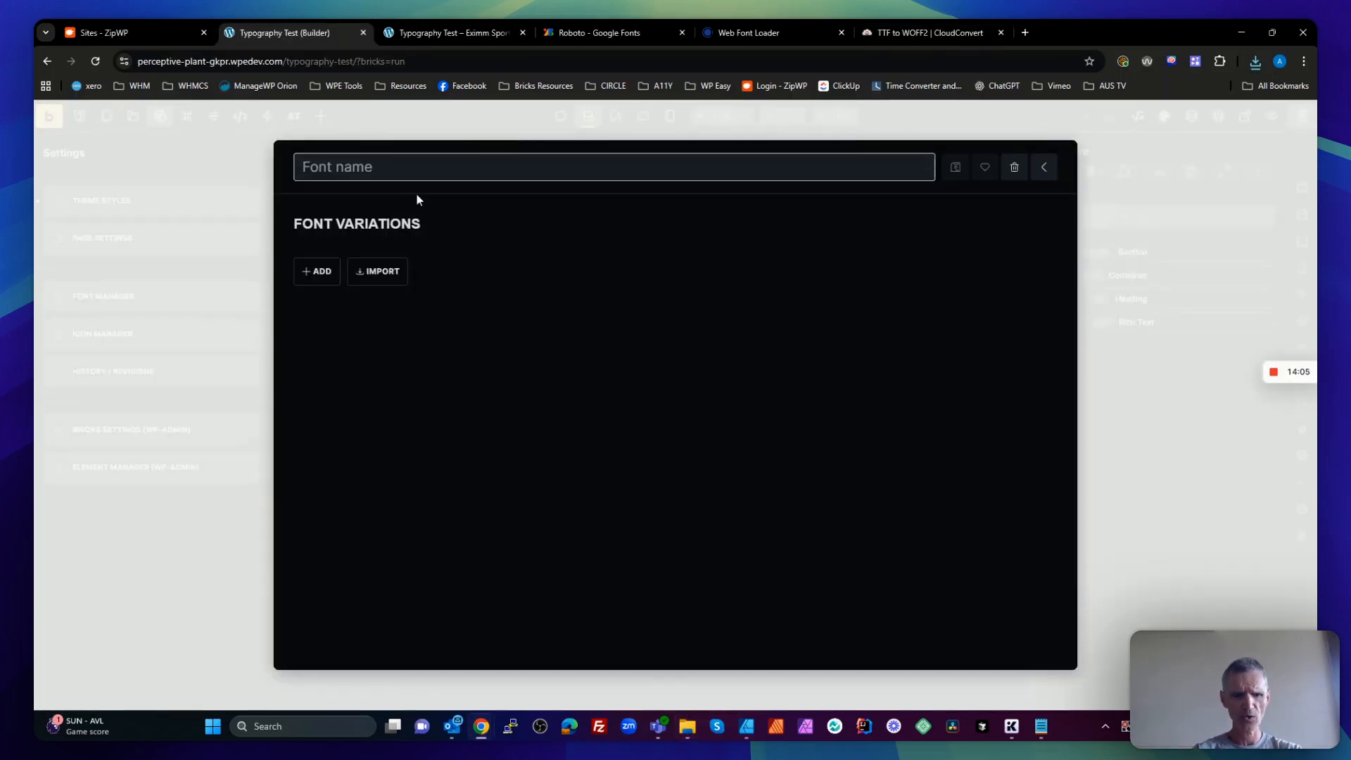
type("Ro")
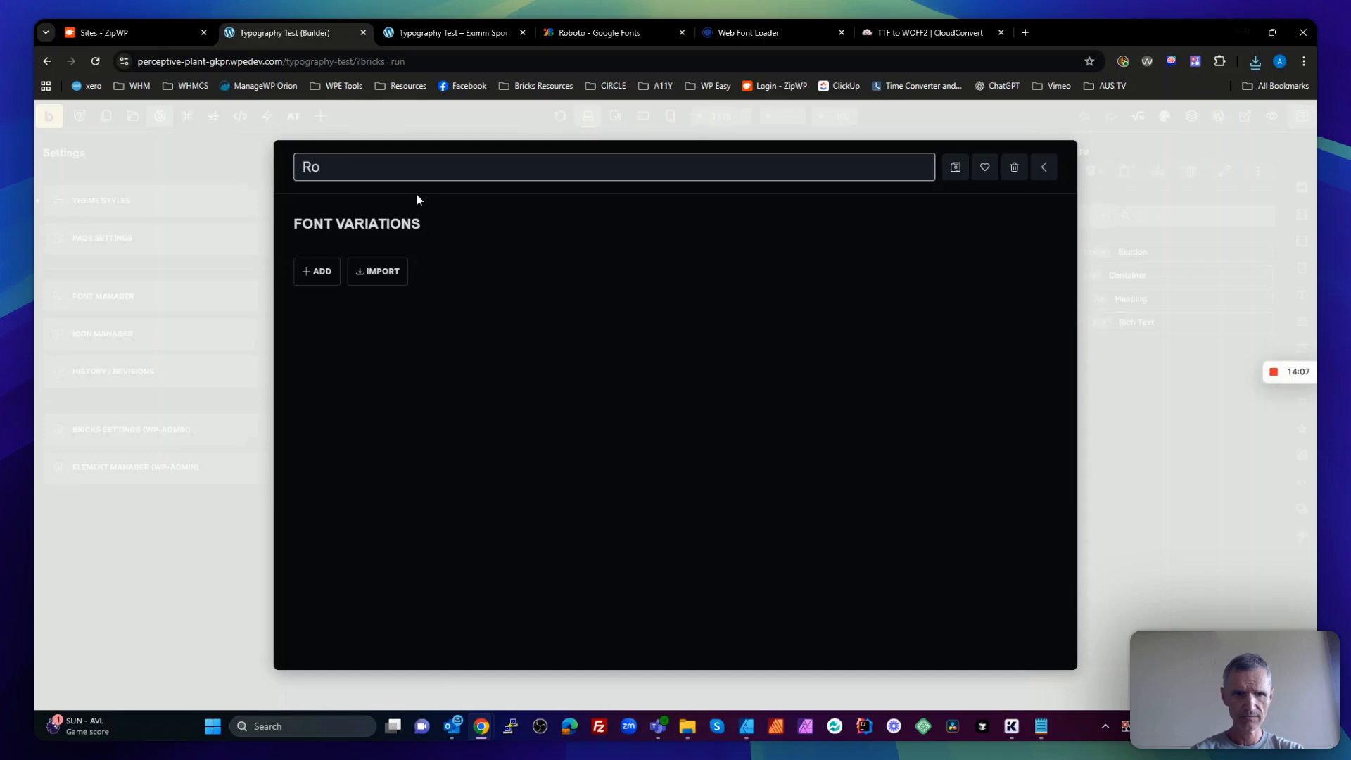
type("boto ")
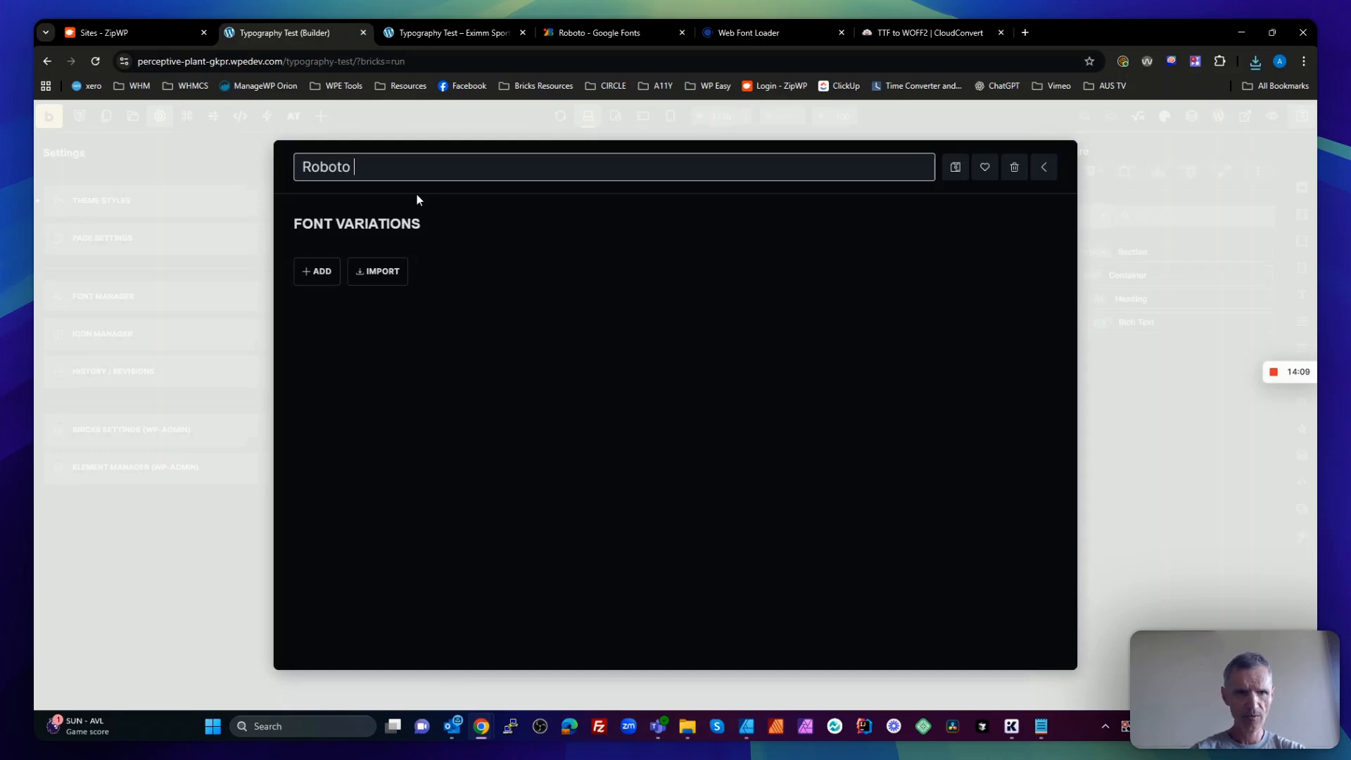
type("Variable")
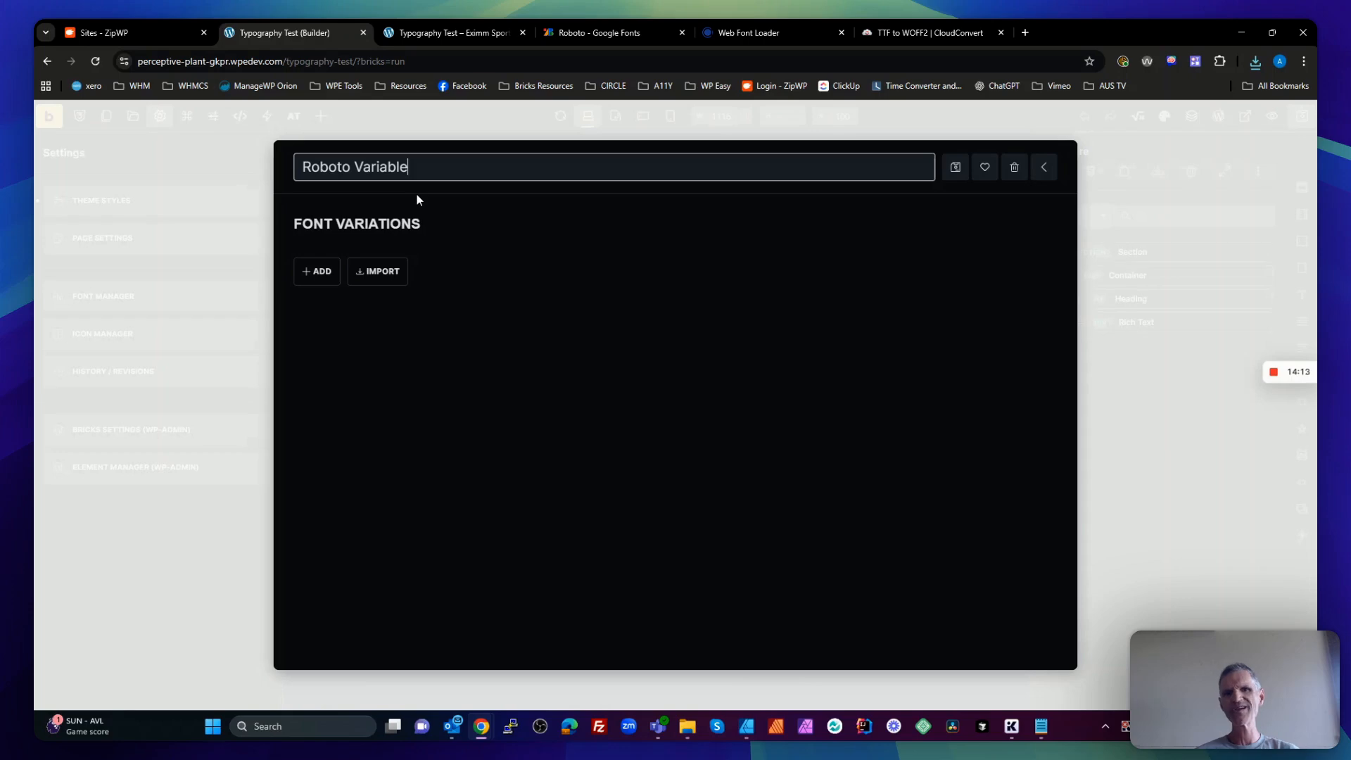
Add a font variation using Roboto-VariableFont_wdth,wght.woff2 uploaded from Downloads, and close the font manager
left_click(318, 272)
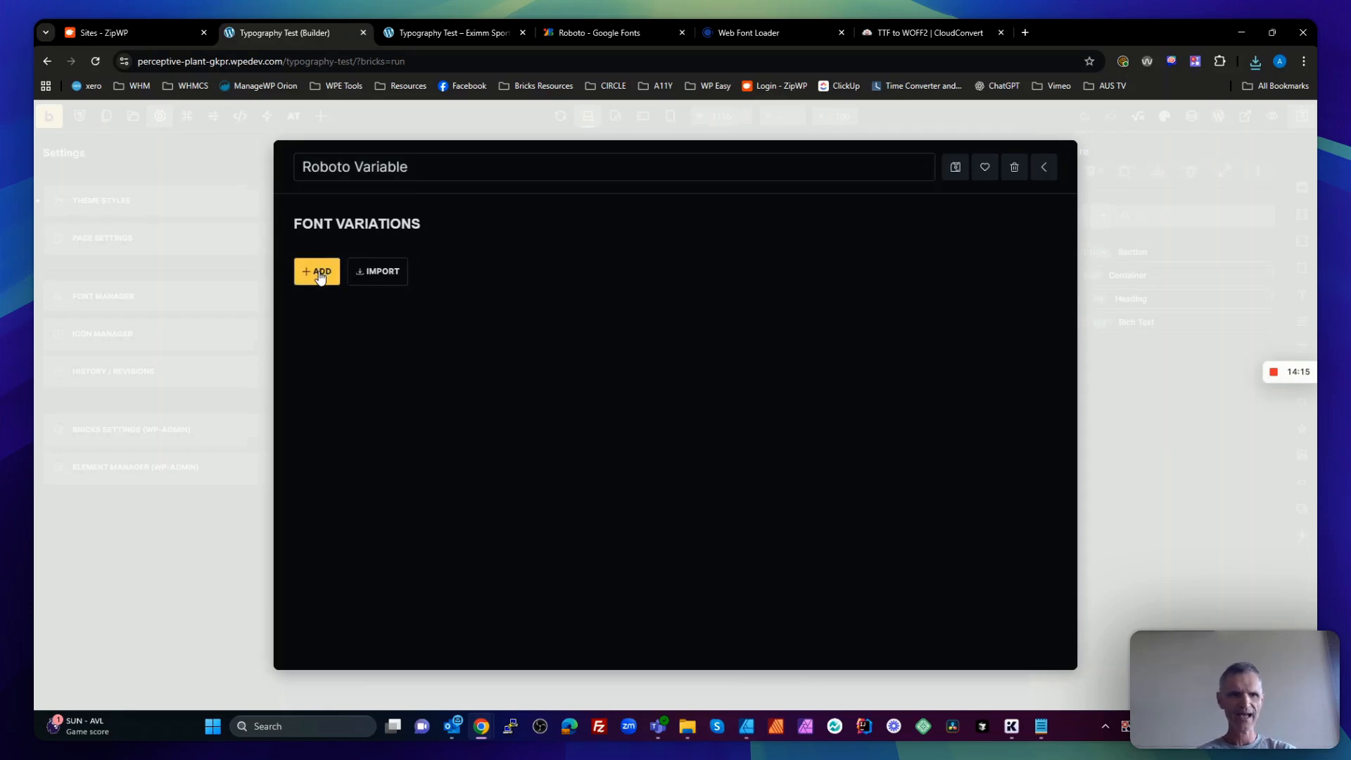
left_click(584, 273)
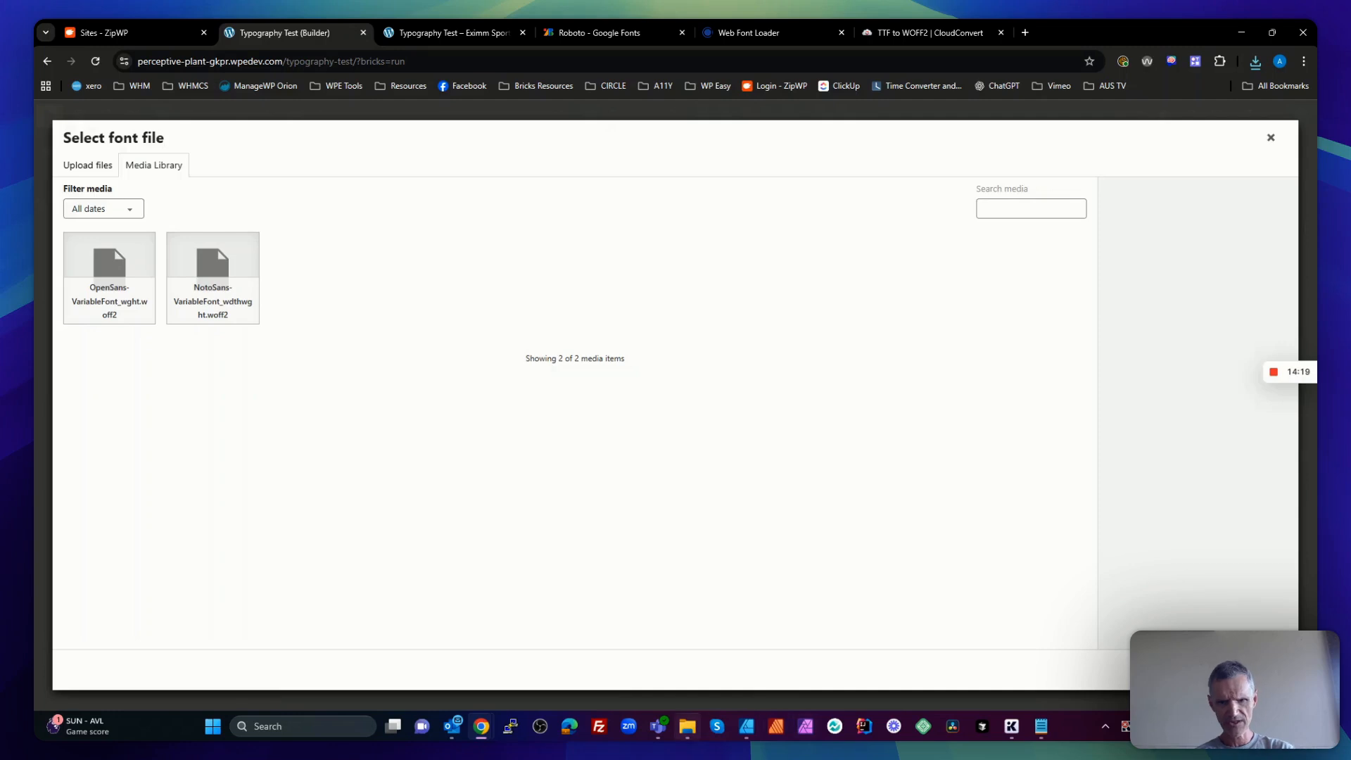
left_click(688, 735)
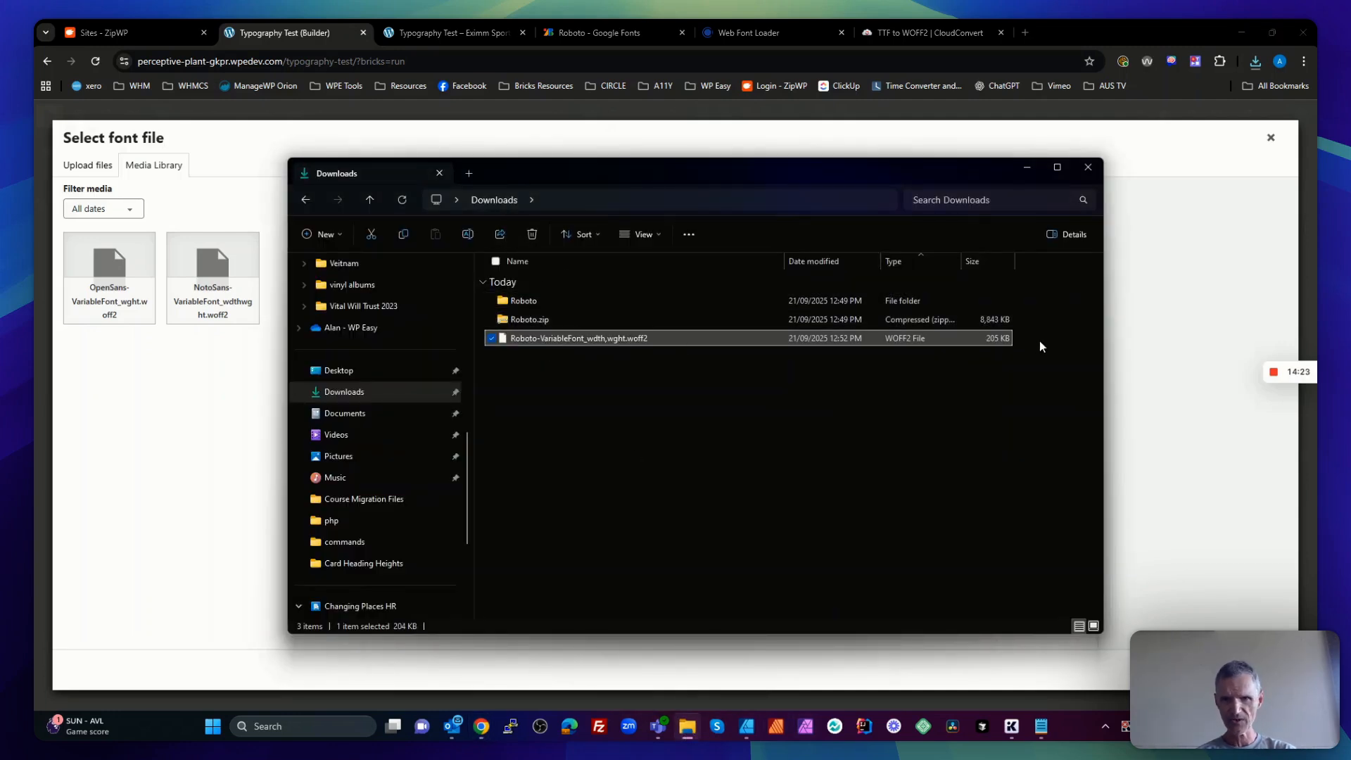
left_click_drag(532, 343, 461, 398)
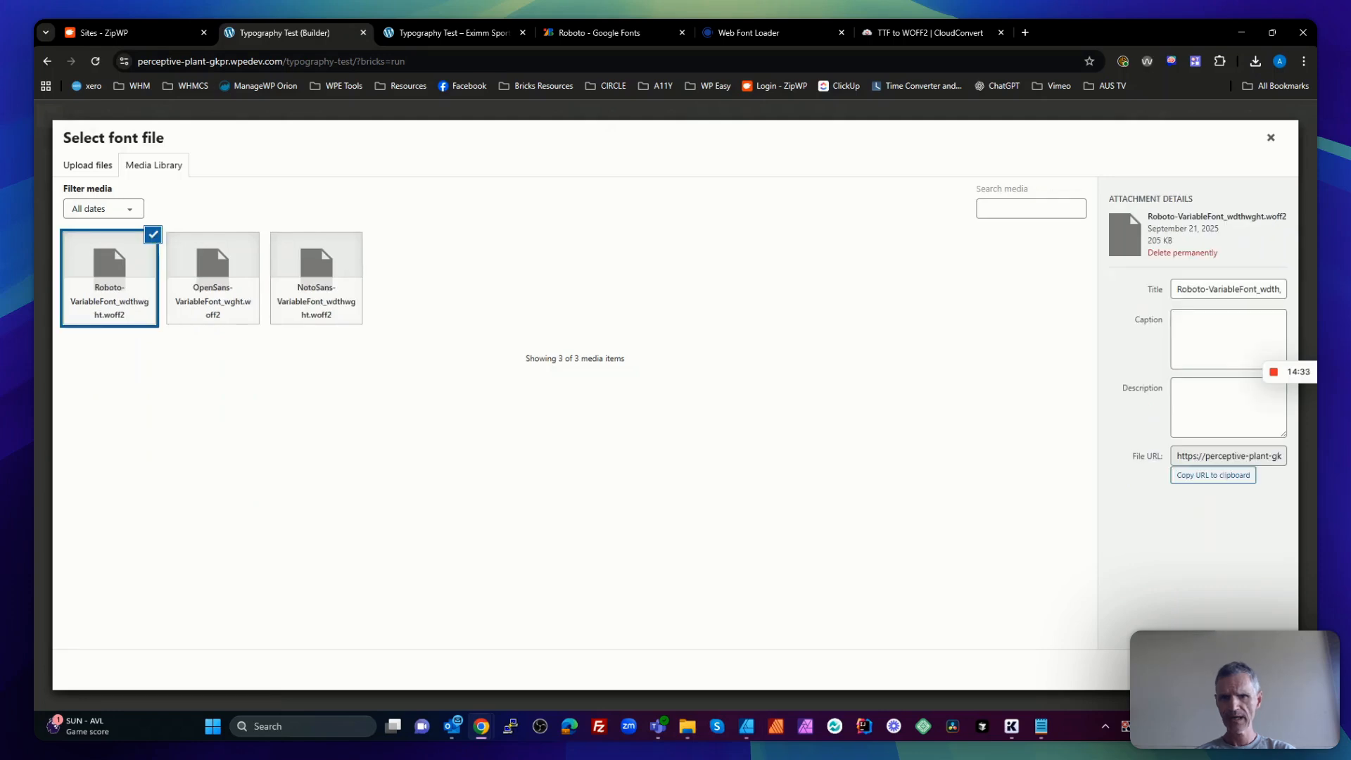
left_click(1258, 669)
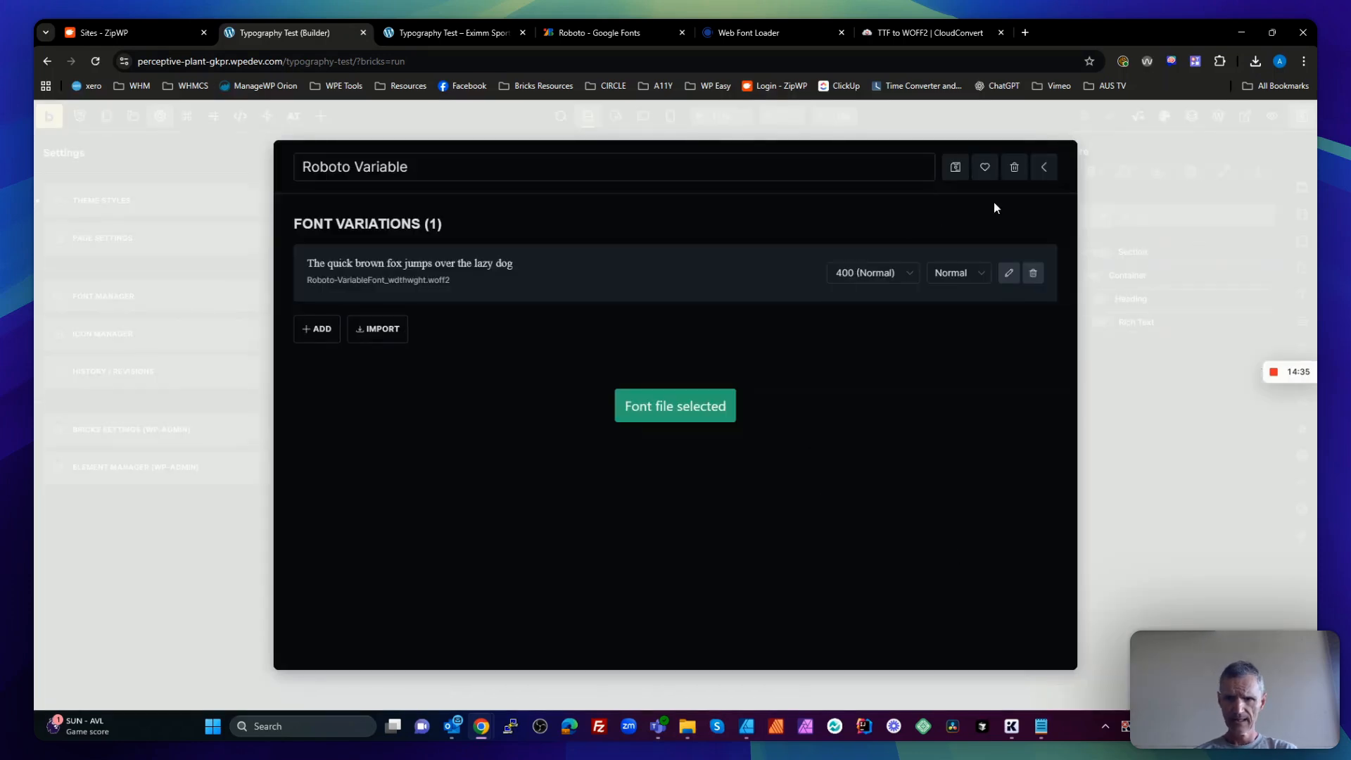
left_click(1045, 169)
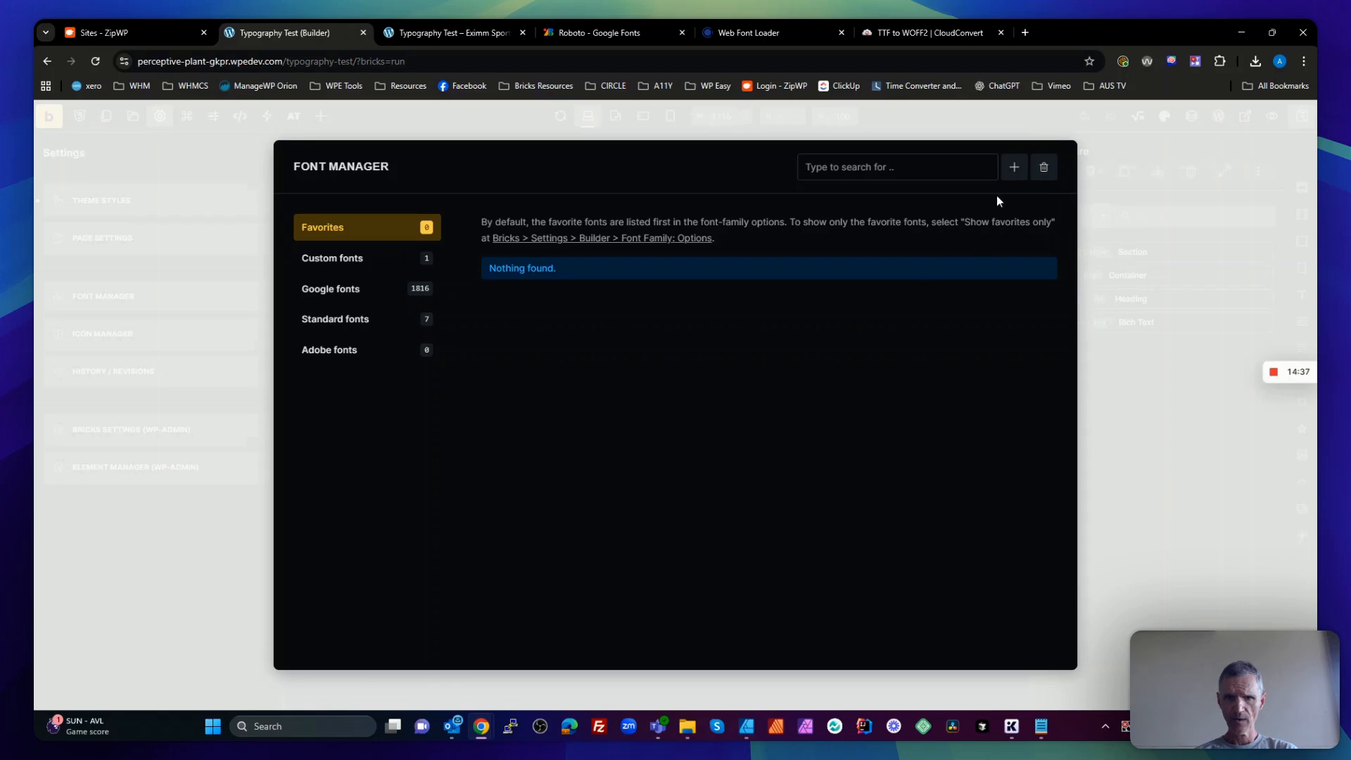
left_click(1124, 519)
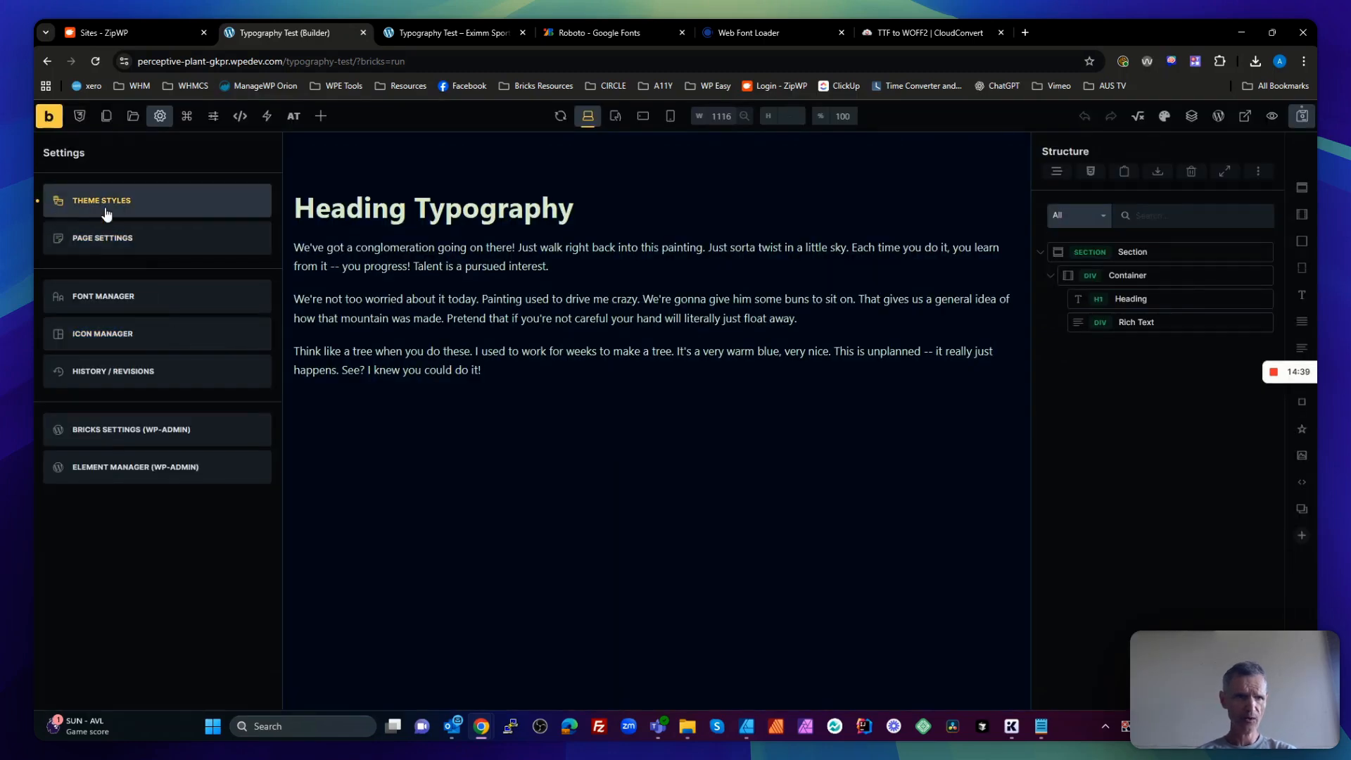
Set the body font family to Roboto Variable in the AT Framework theme style's typography and save the page
left_click(107, 208)
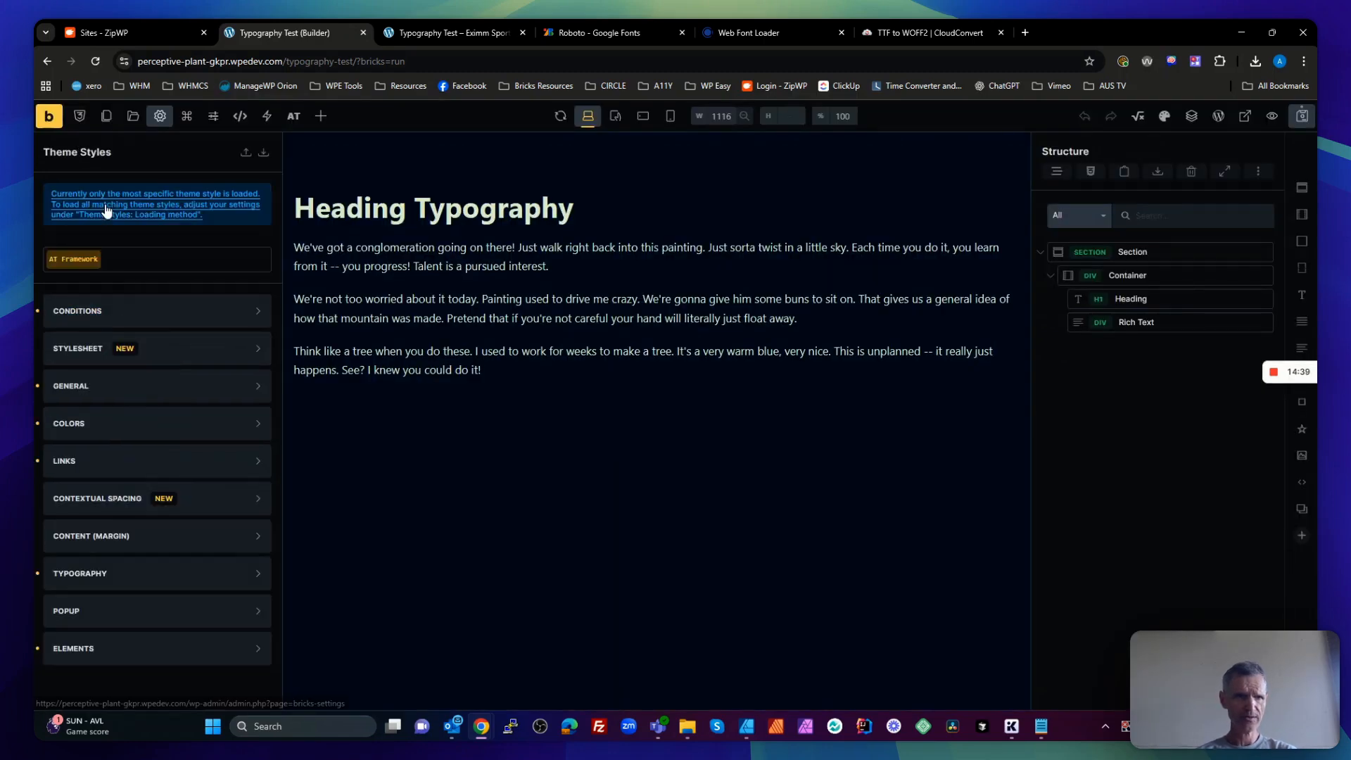
left_click(152, 582)
scroll(176, 563, "down", 4)
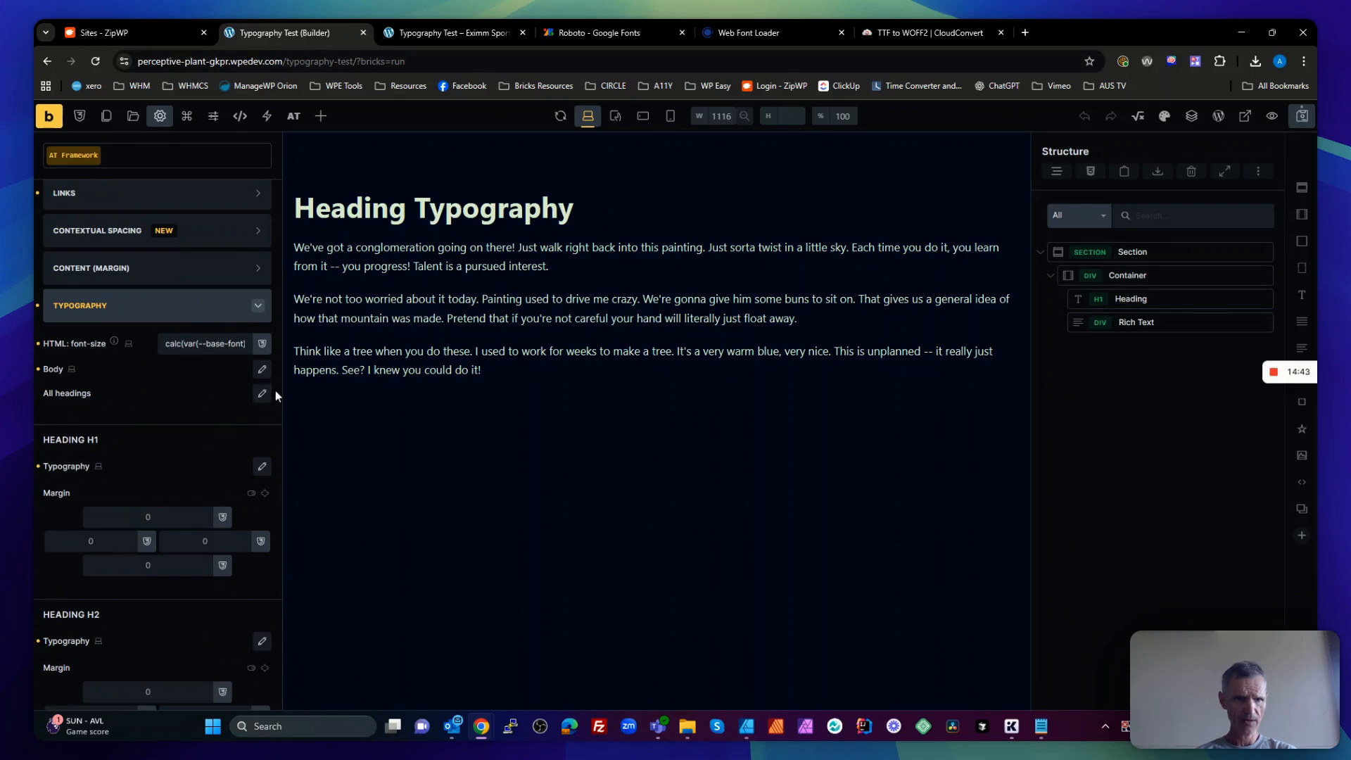
left_click(263, 370)
scroll(254, 422, "down", 1)
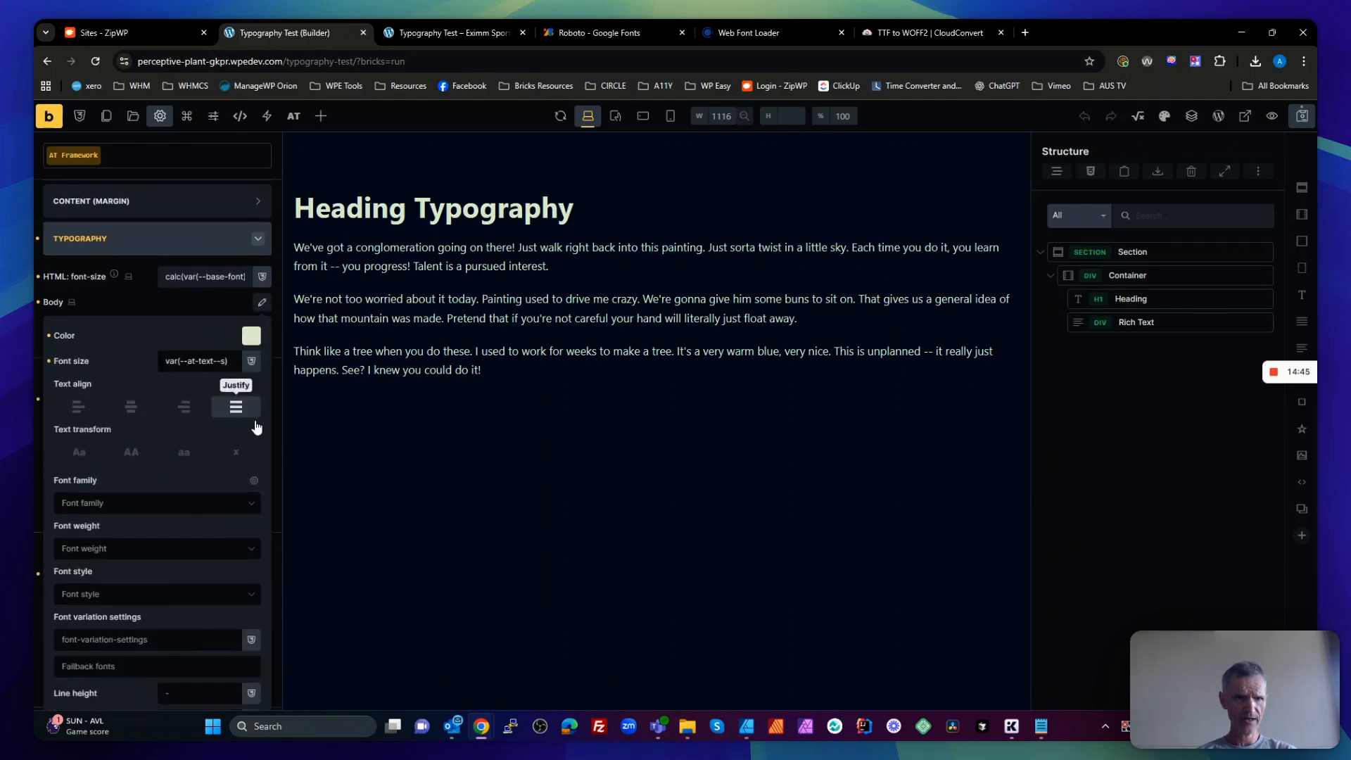
left_click(223, 508)
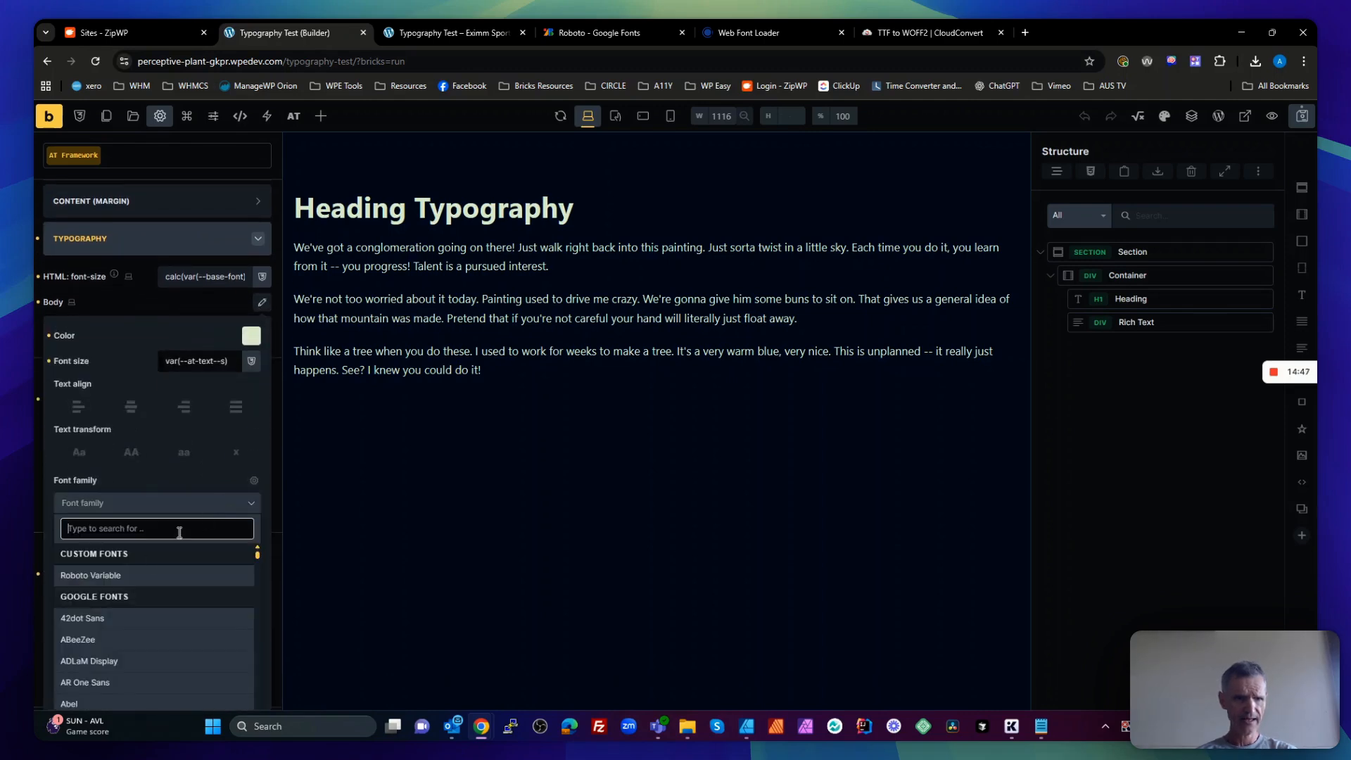
left_click(110, 576)
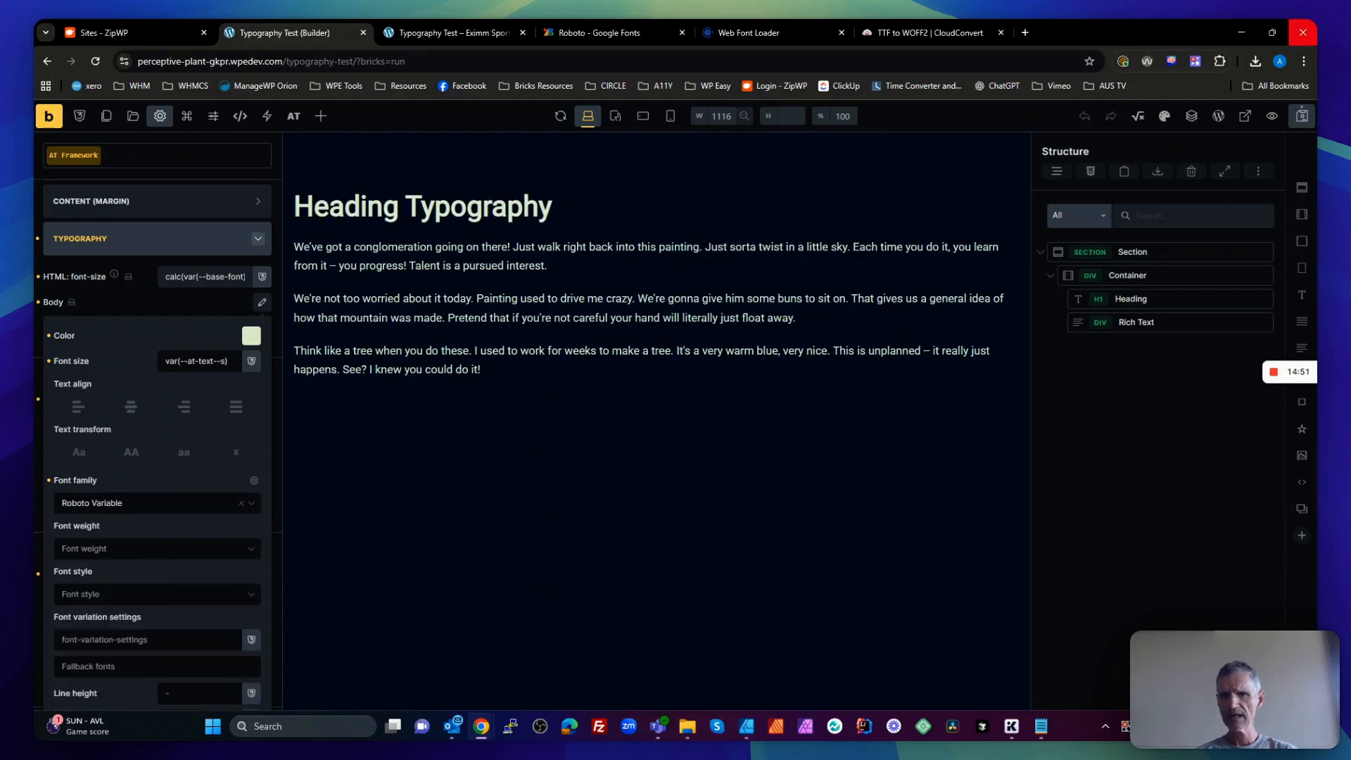
left_click(1305, 120)
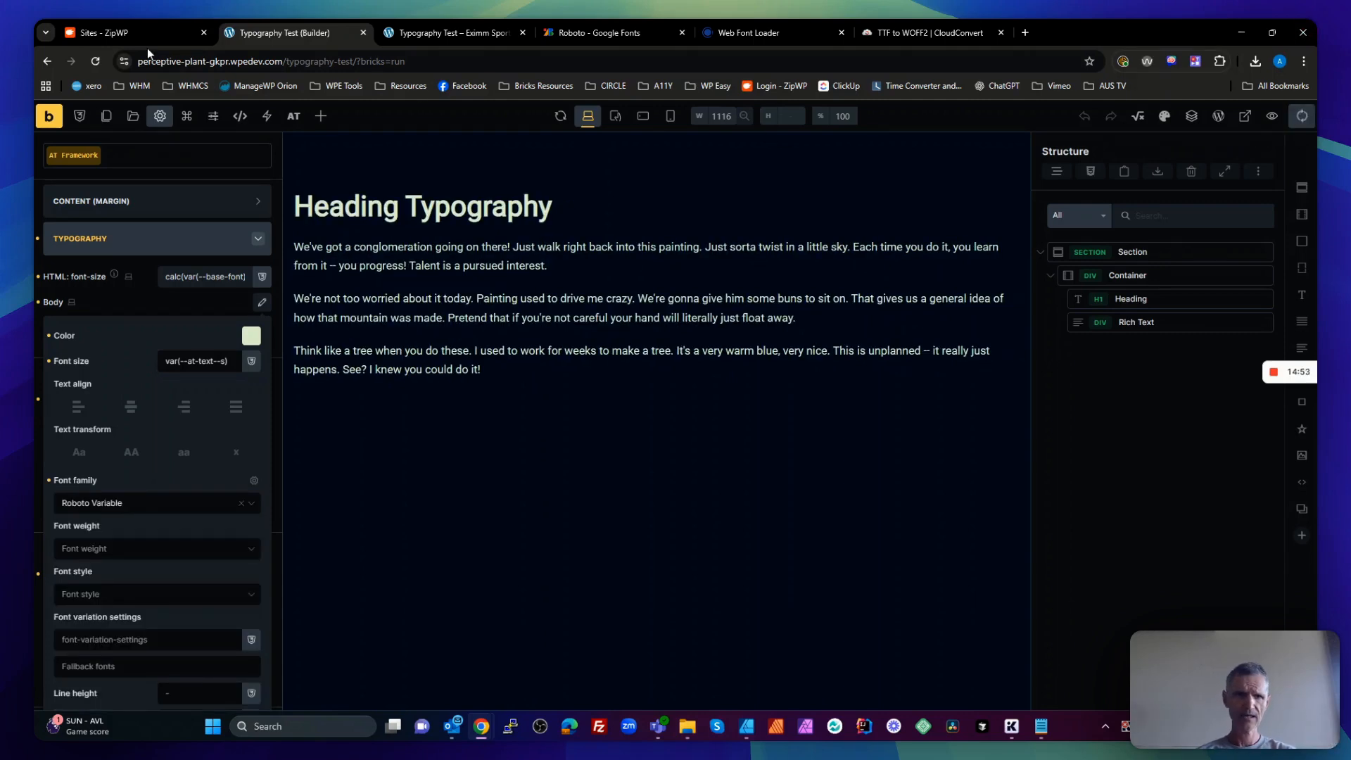
Reload the Typography Test preview page several times to examine its font requests and how the text renders while loading
left_click(442, 32)
key("ctrl+r")
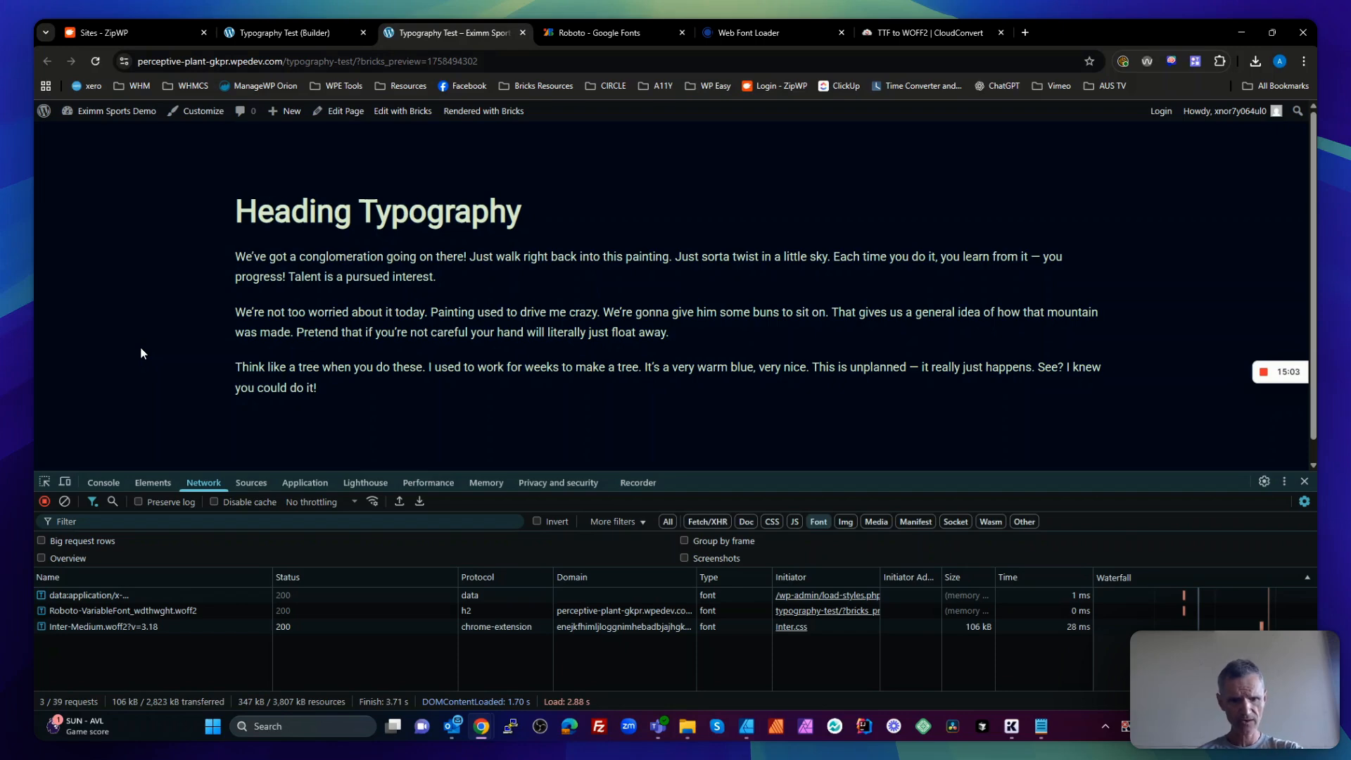
key("ctrl+r")
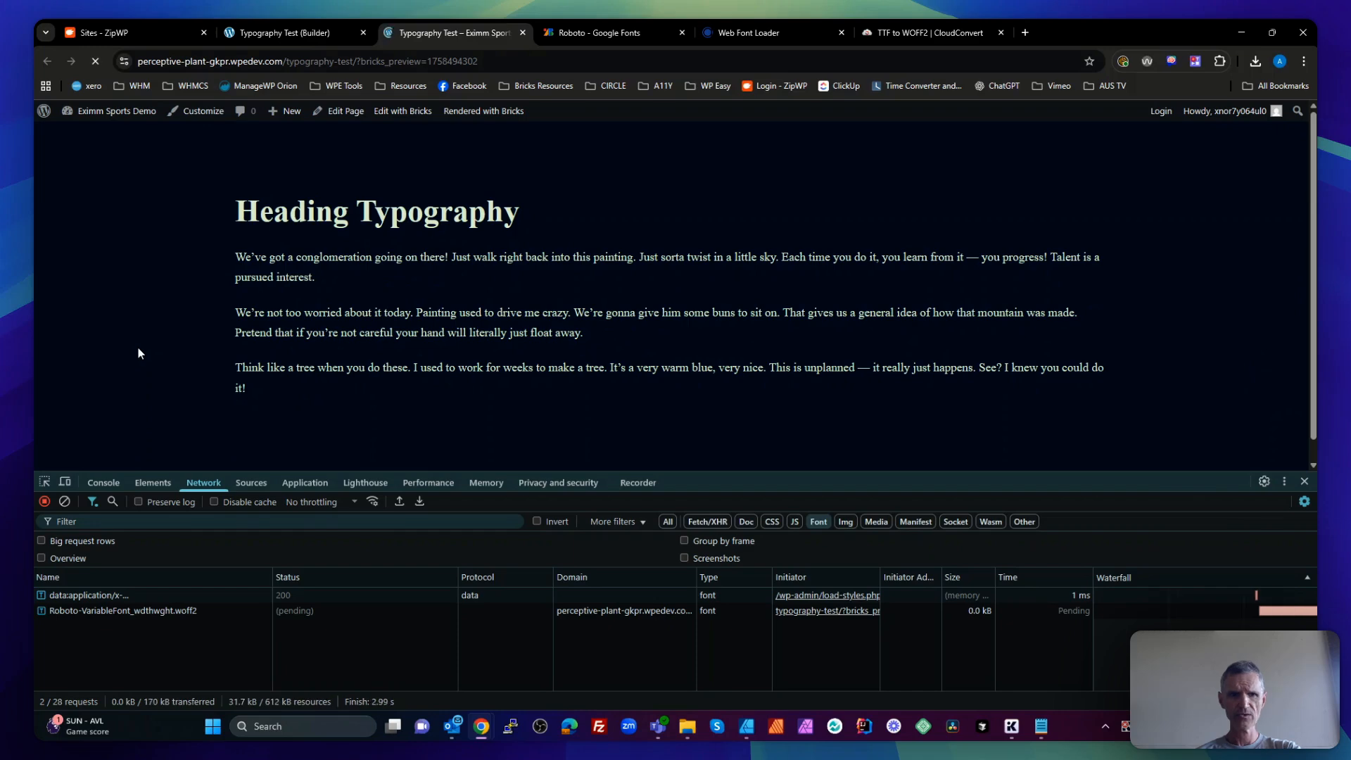
key("ctrl+r")
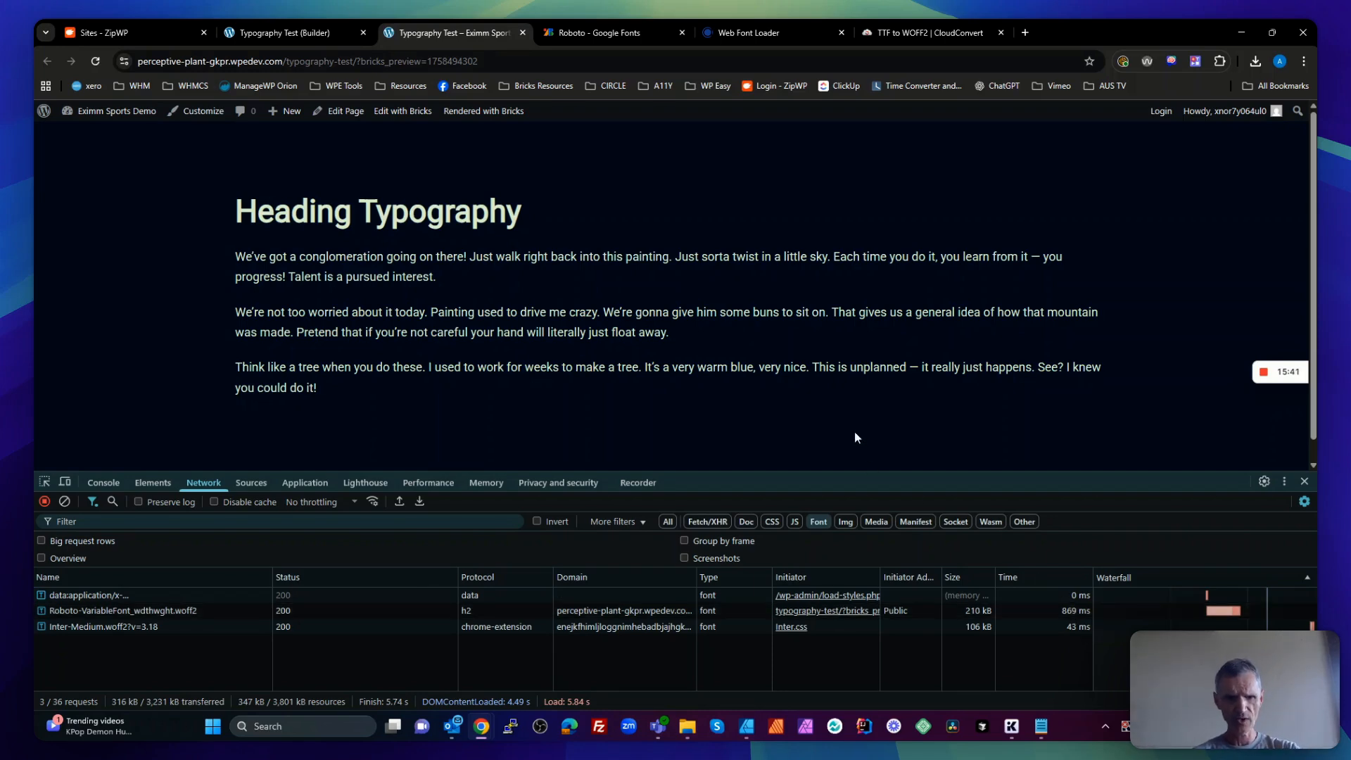
key("ctrl+r")
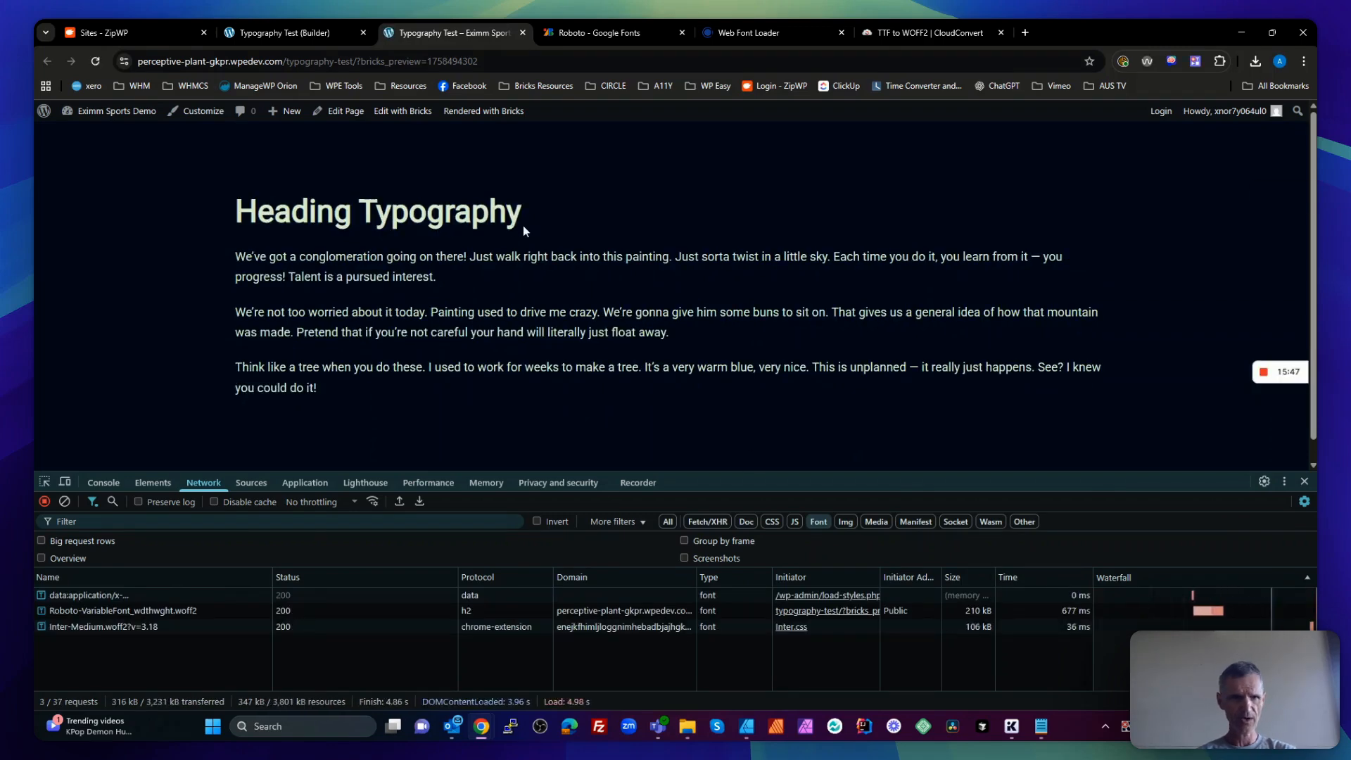
left_click_drag(527, 218, 125, 215)
left_click(792, 361)
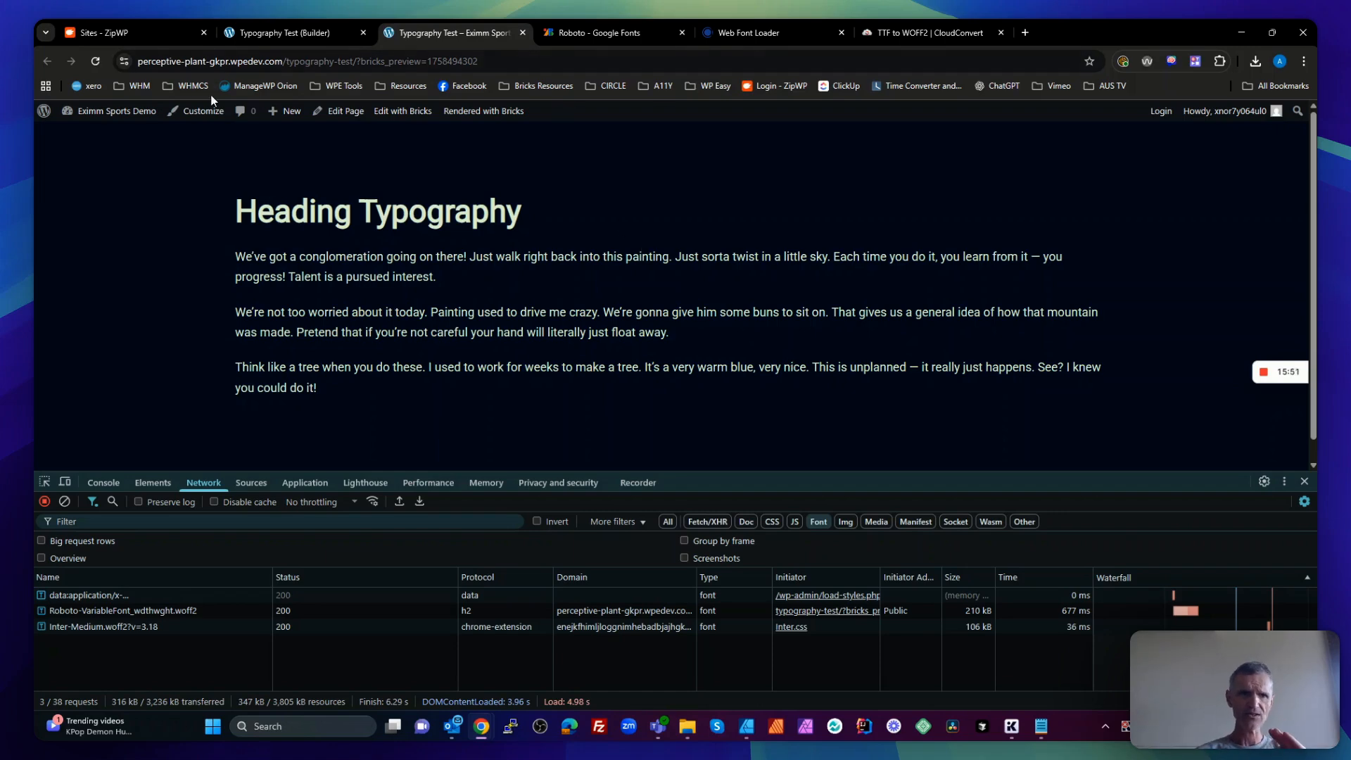
Open the site's WordPress dashboard in a new tab and go to the Bricks settings
right_click(125, 114)
left_click(138, 127)
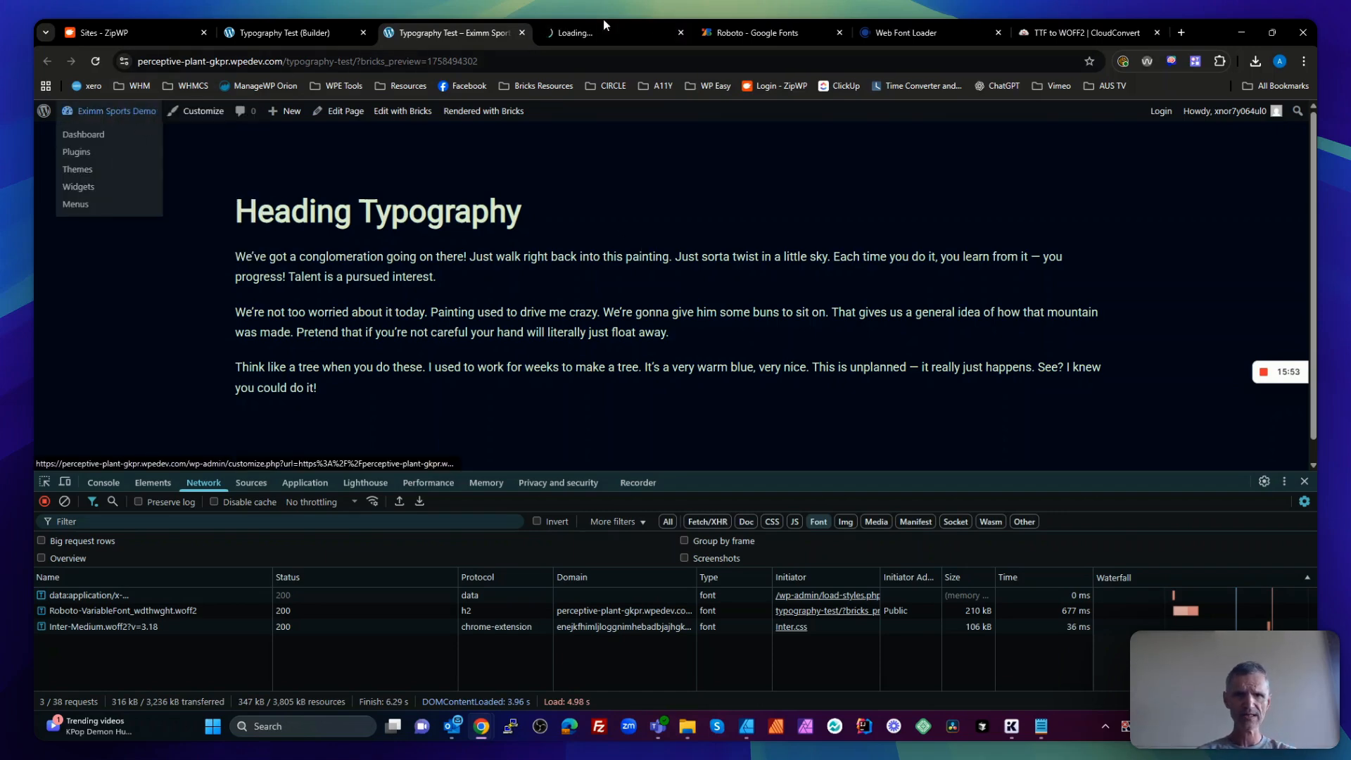
left_click(612, 34)
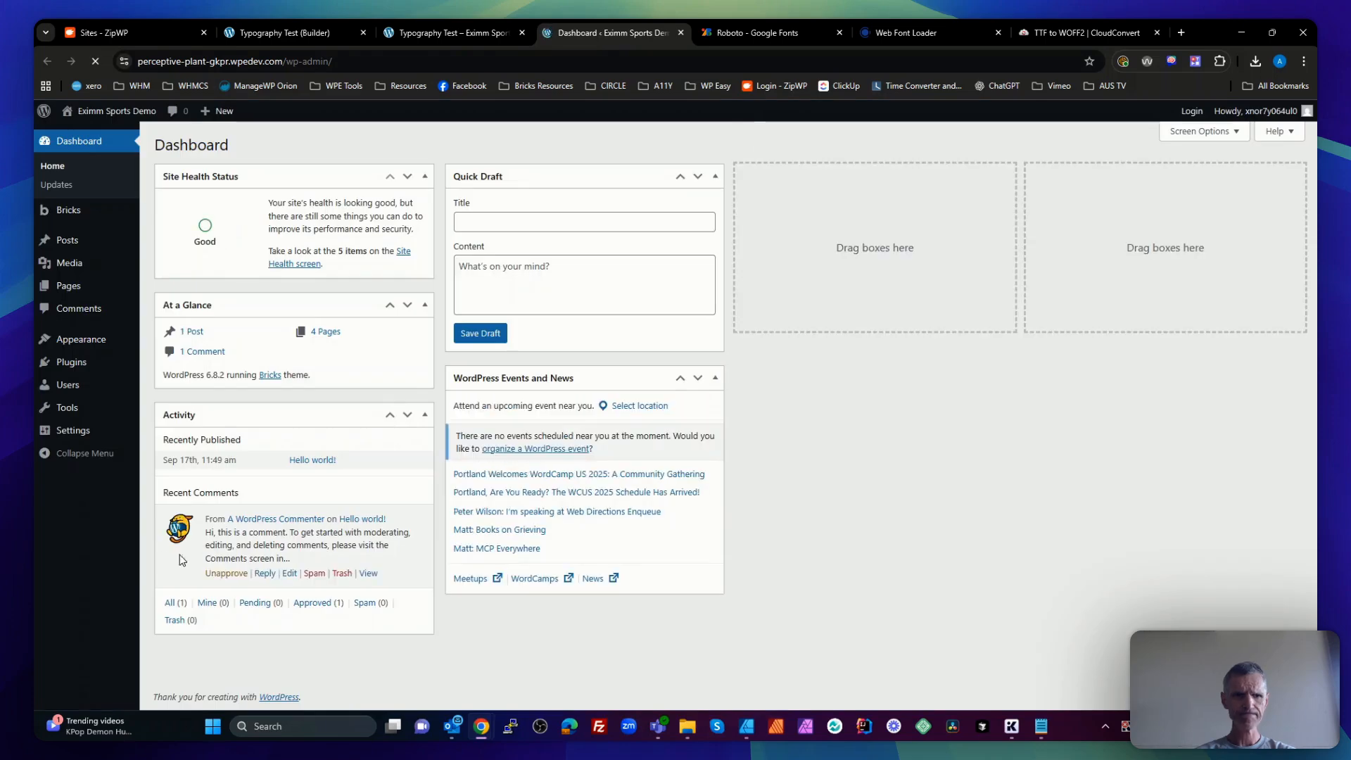
mouse_move(104, 212)
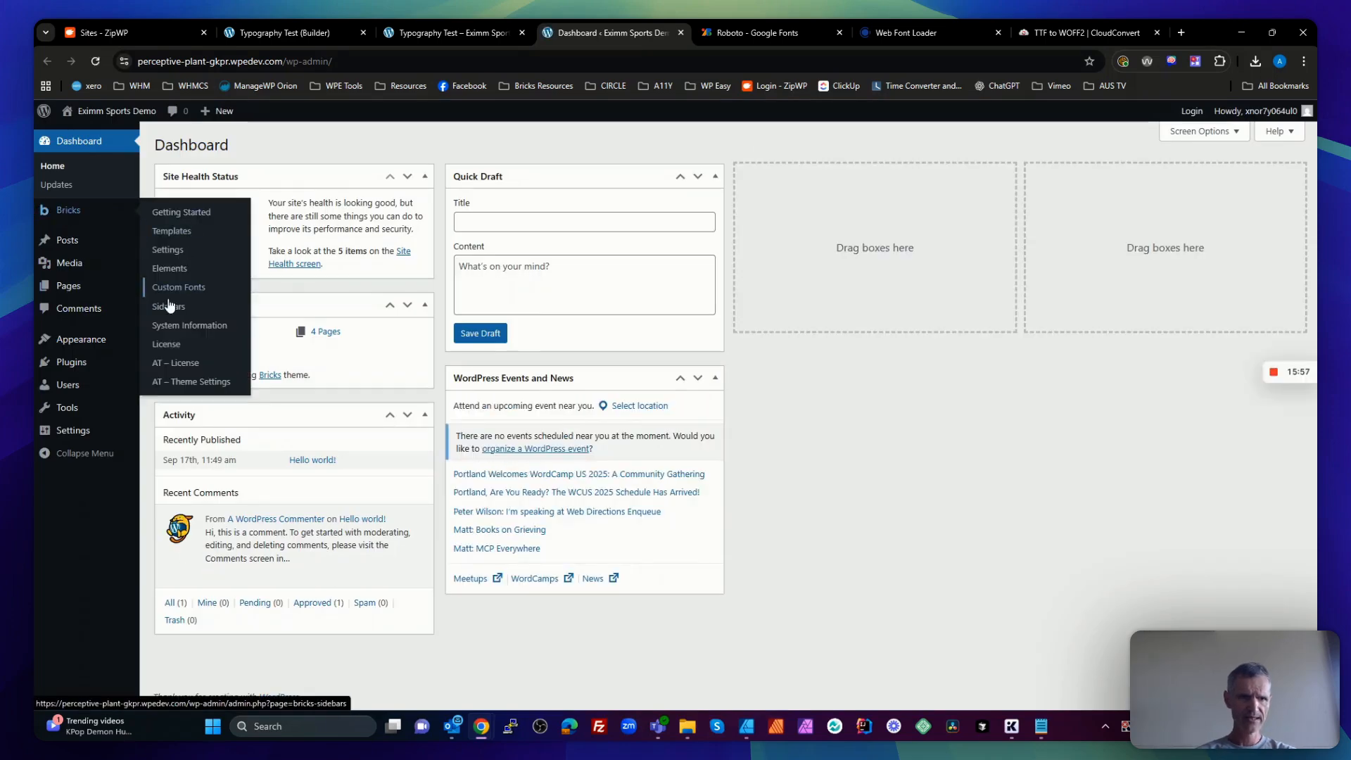
left_click(172, 252)
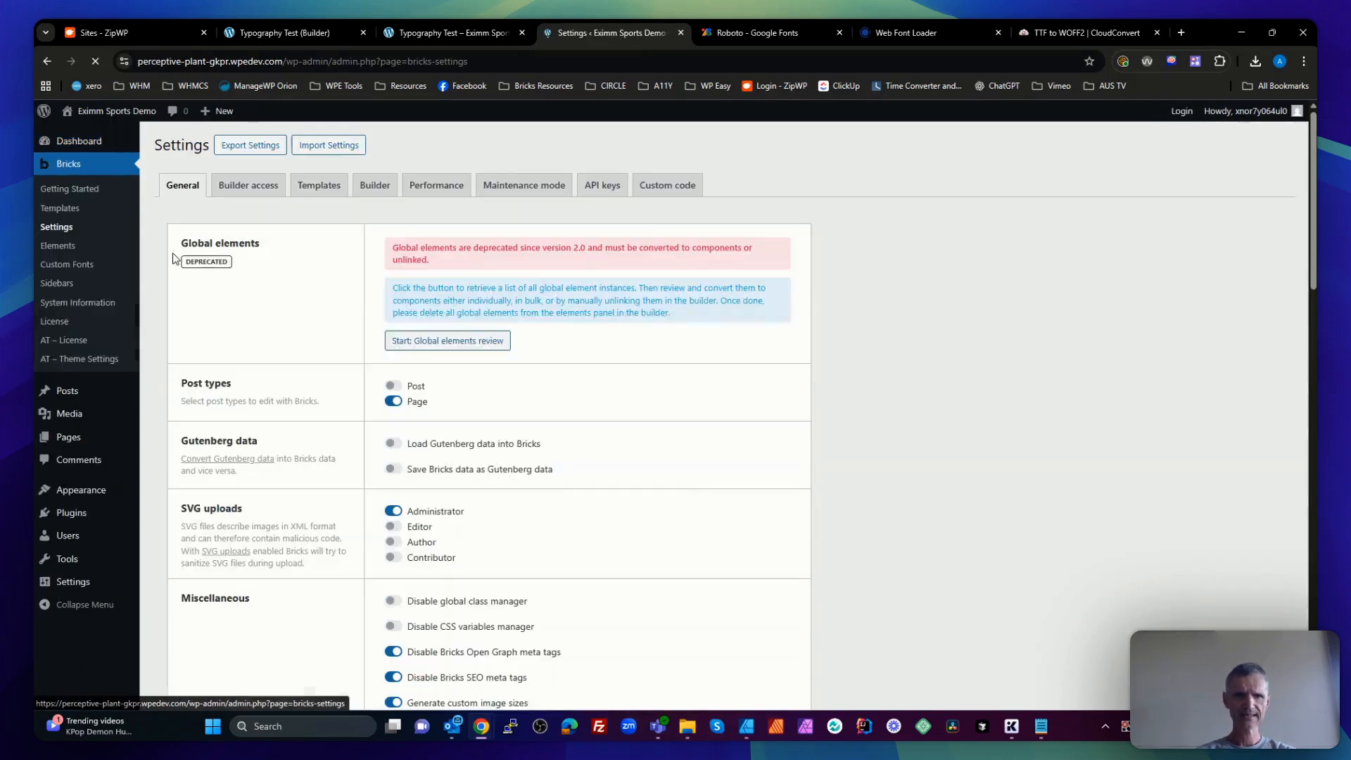
Enable Preload custom fonts in the Bricks performance settings and save the settings
left_click(441, 185)
scroll(534, 556, "down", 10)
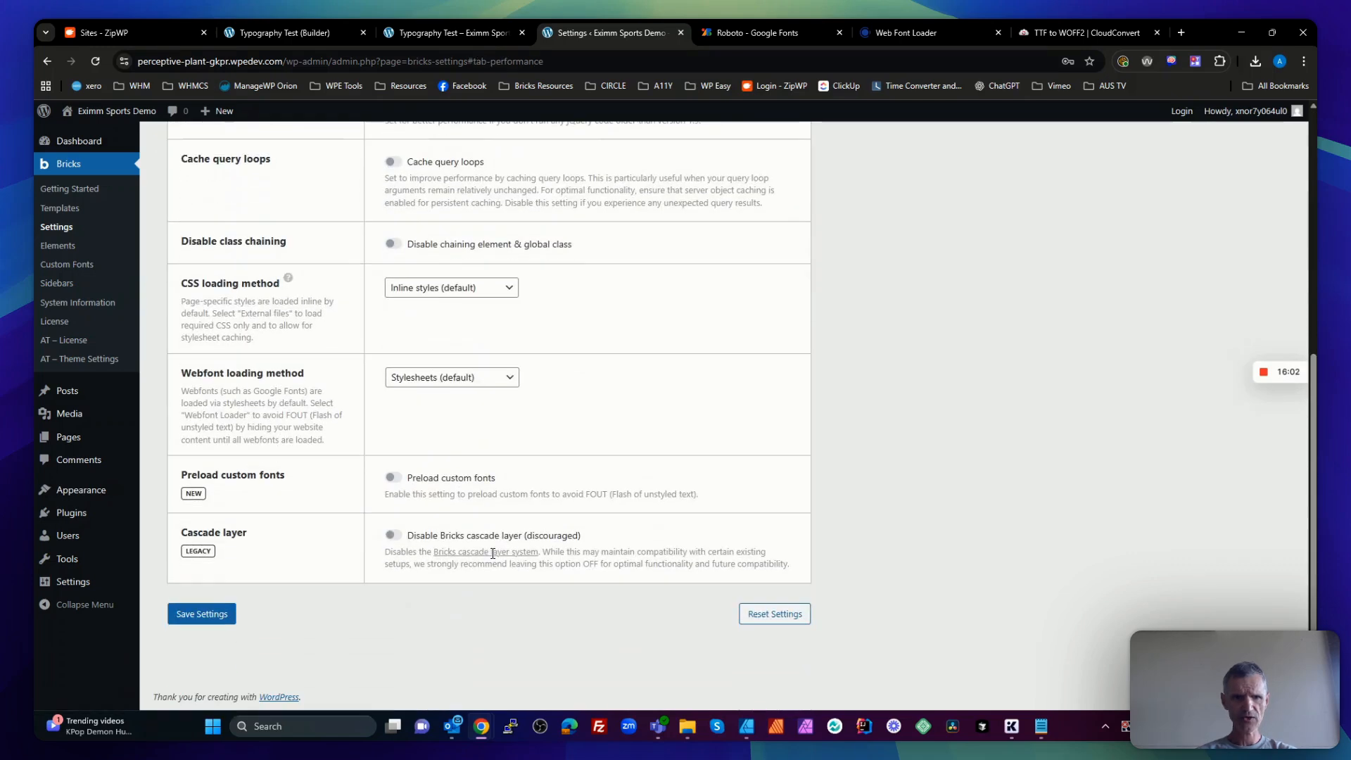
left_click(392, 477)
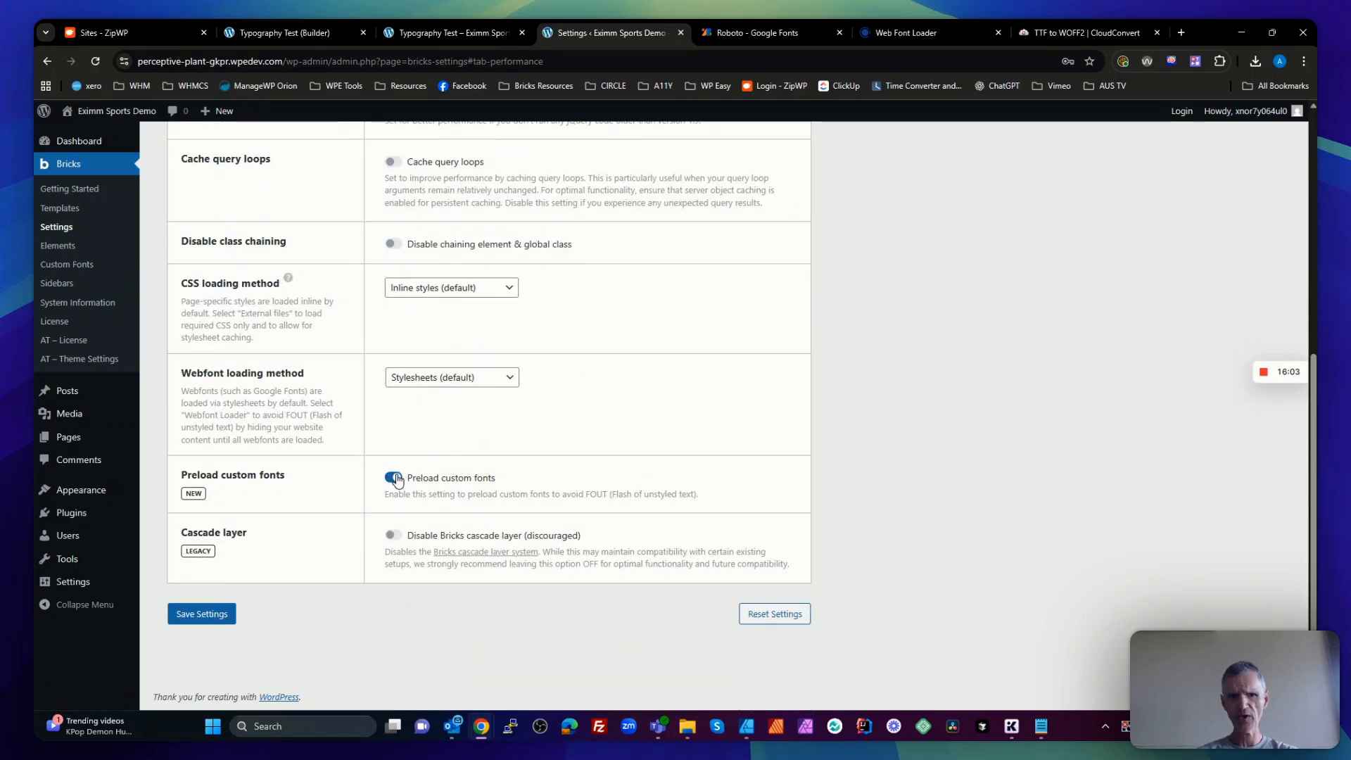
left_click(213, 613)
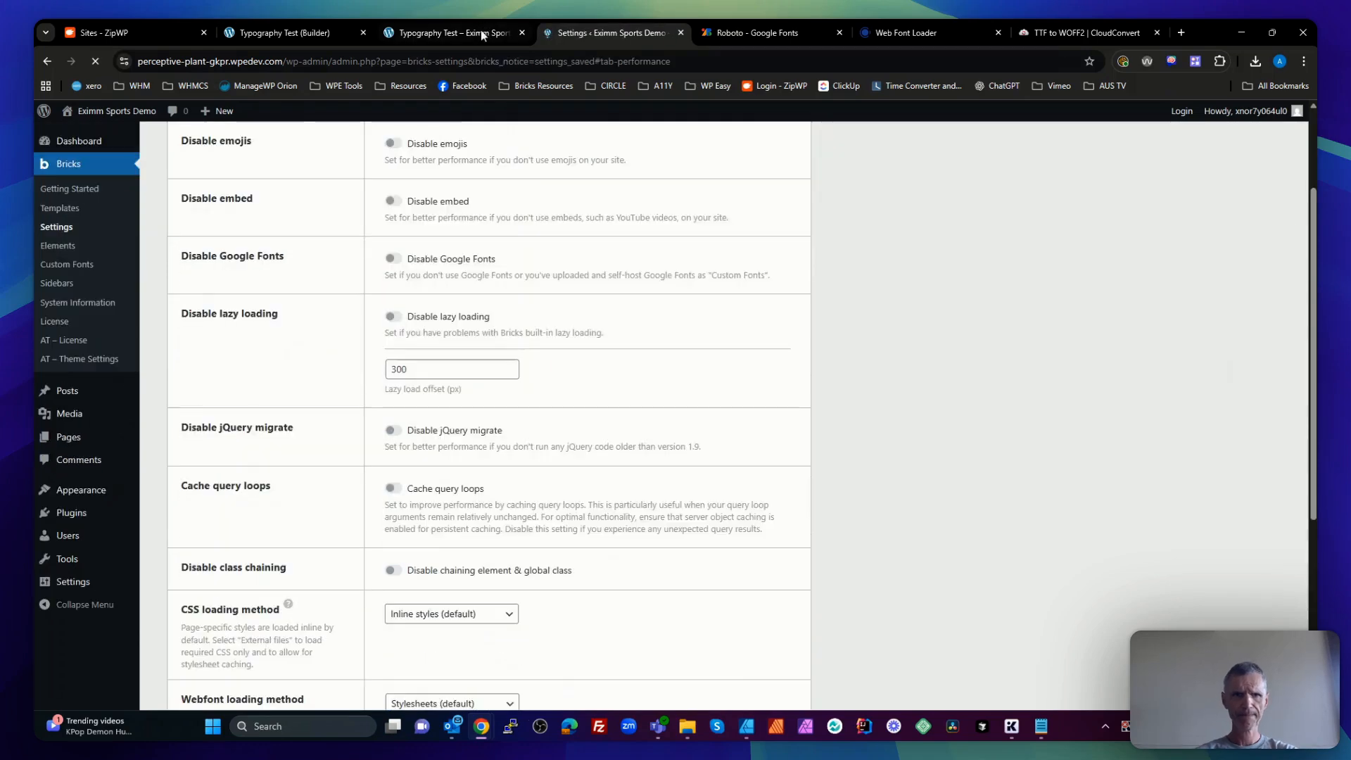
Reload the Typography Test preview, search its page source for "preload", and highlight the Roboto font's link tag
left_click(480, 31)
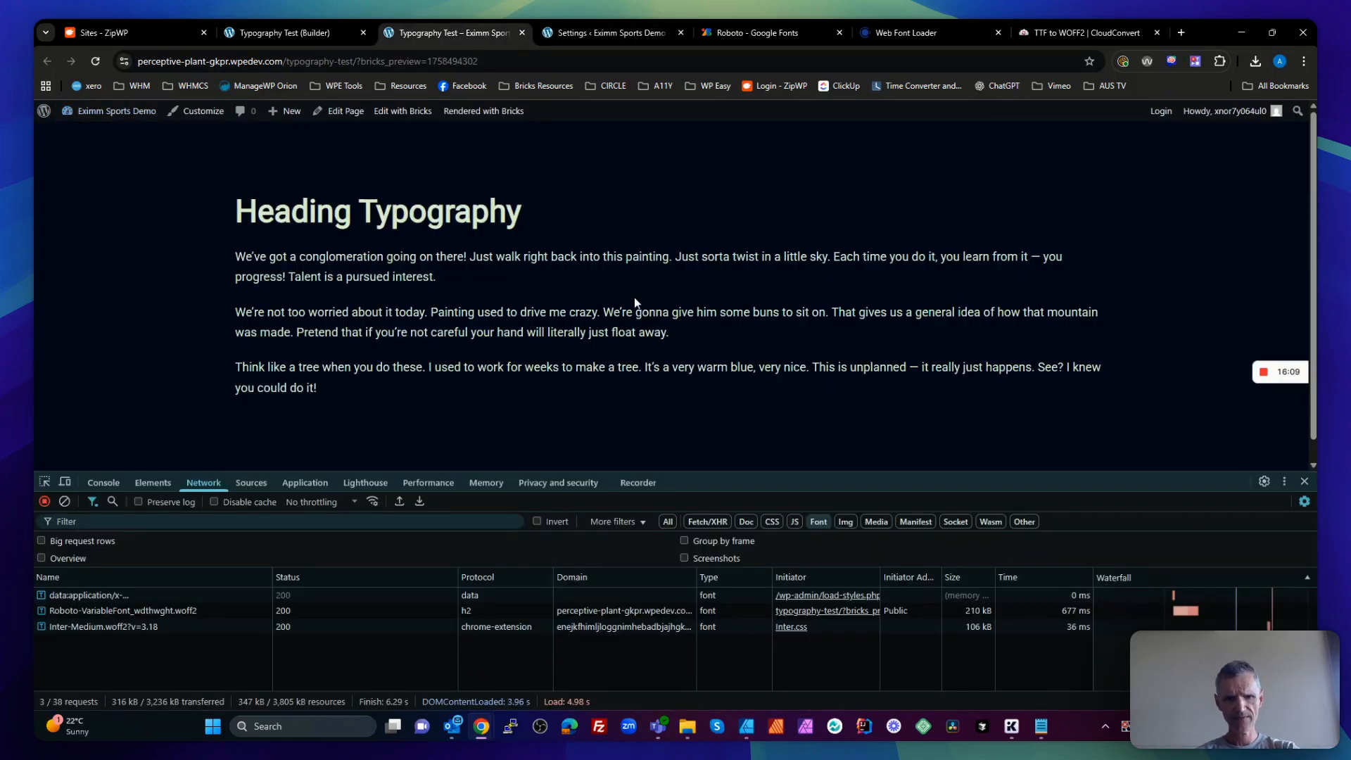
key("F5")
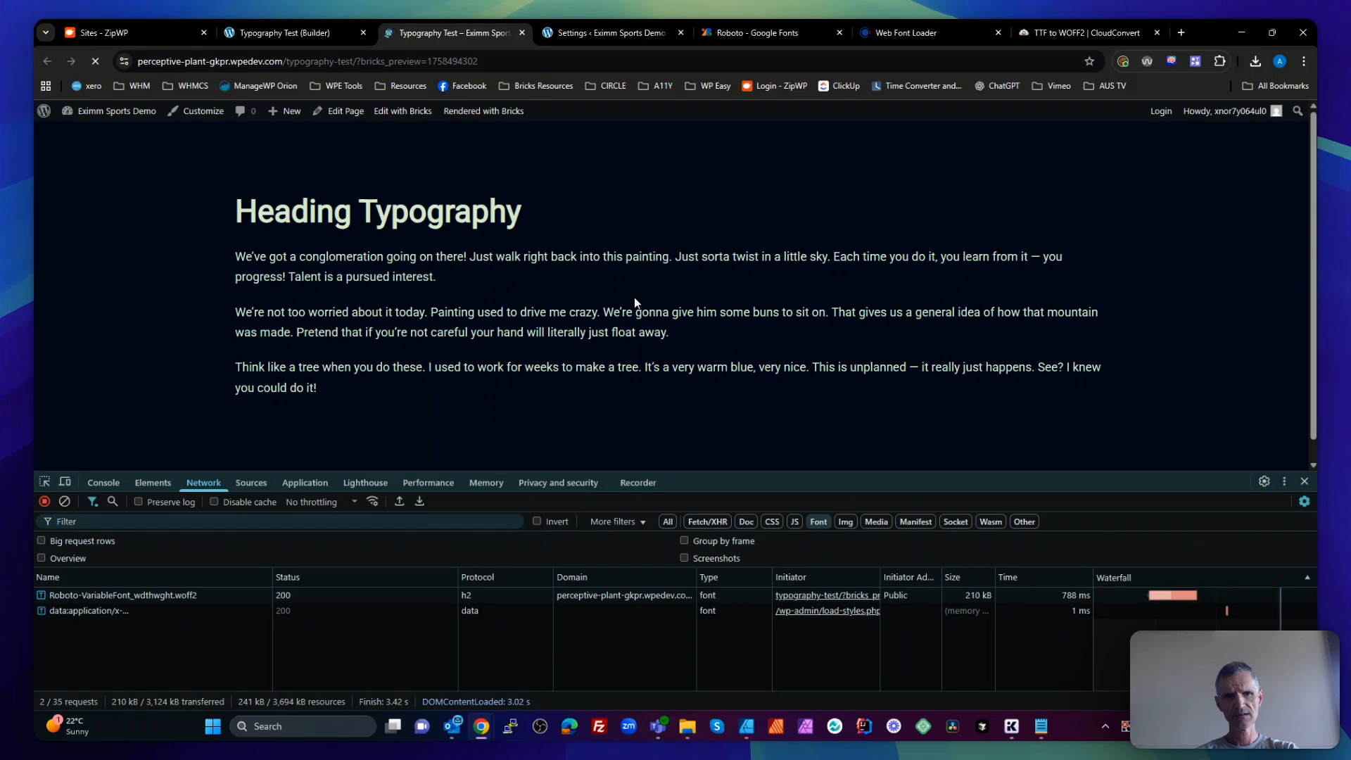
right_click(150, 287)
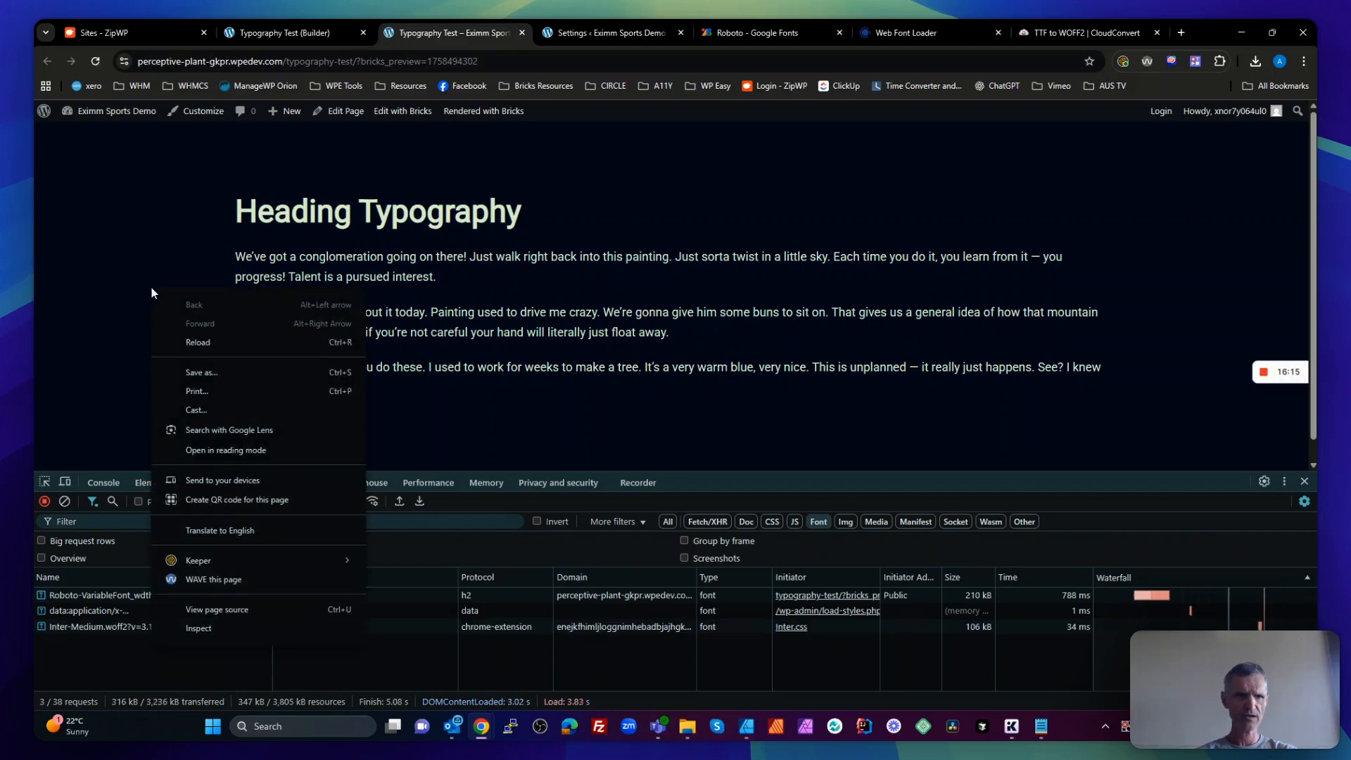
left_click(264, 613)
key("ctrl+f")
type("preloa")
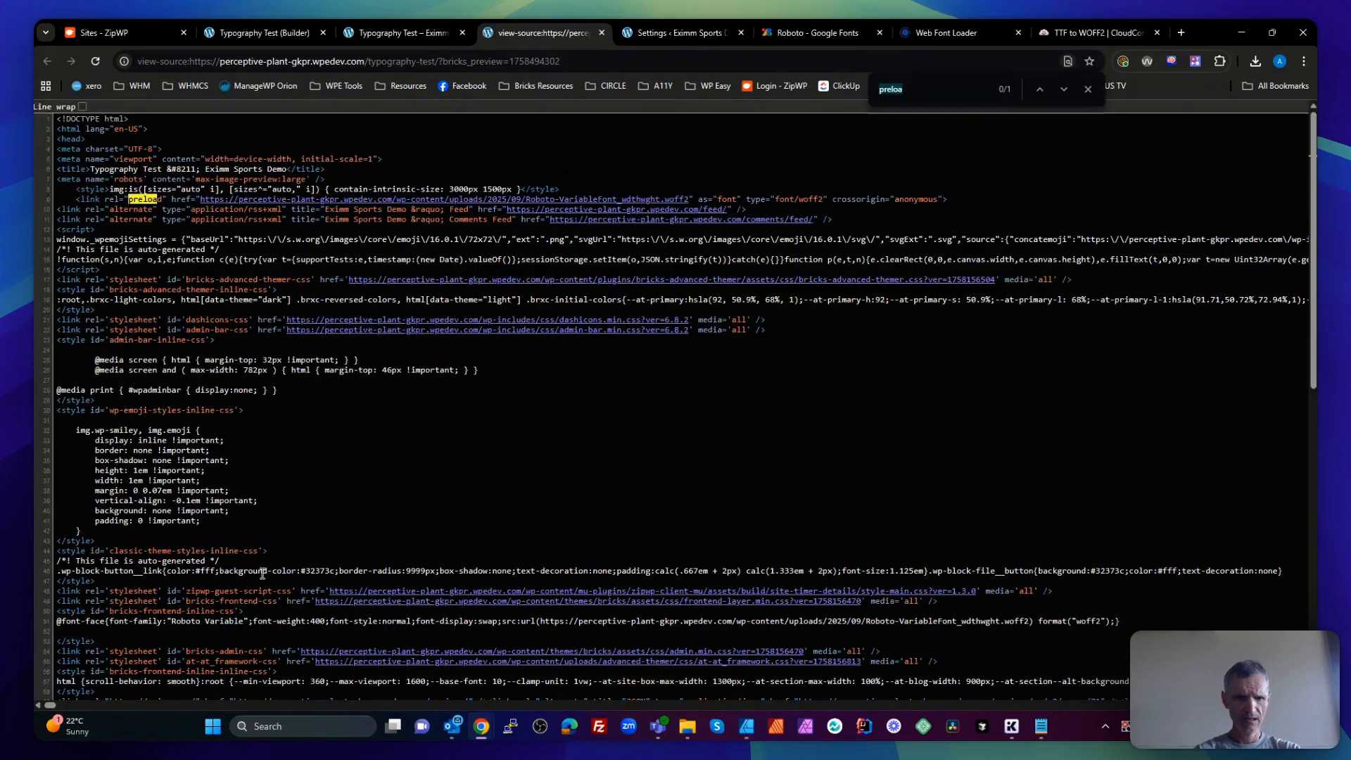
type("d")
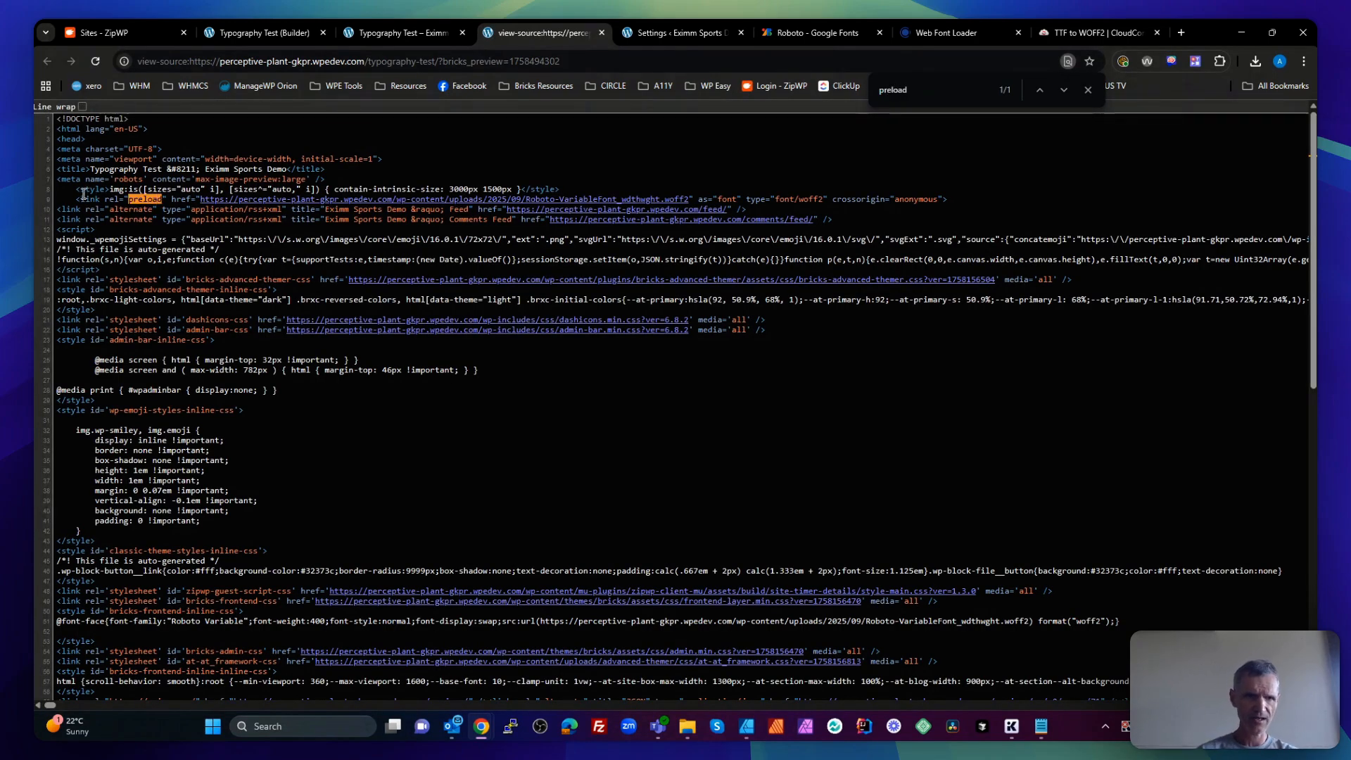
left_click_drag(77, 200, 964, 208)
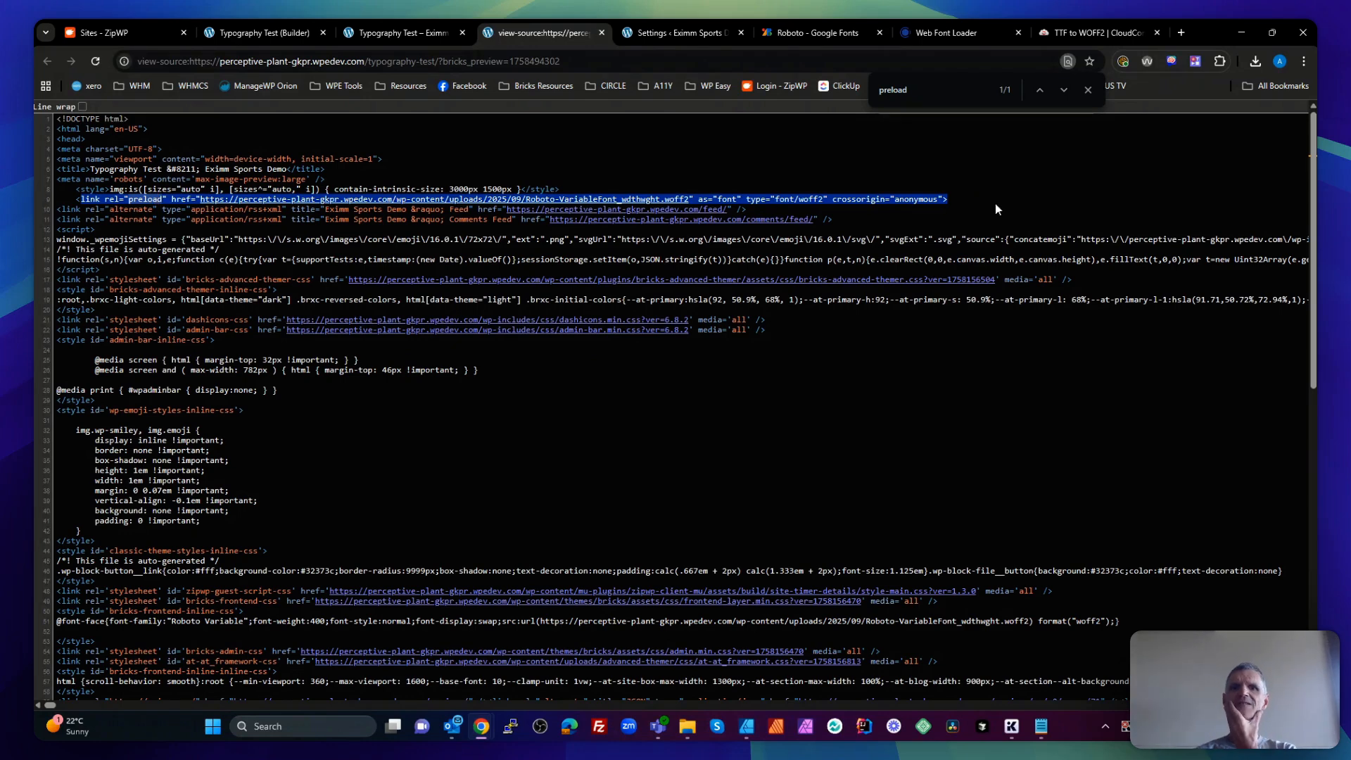
Close the source search, examine the Roboto font's preload link tag in the page source, and close the source view
left_click(1089, 90)
left_click(1075, 199)
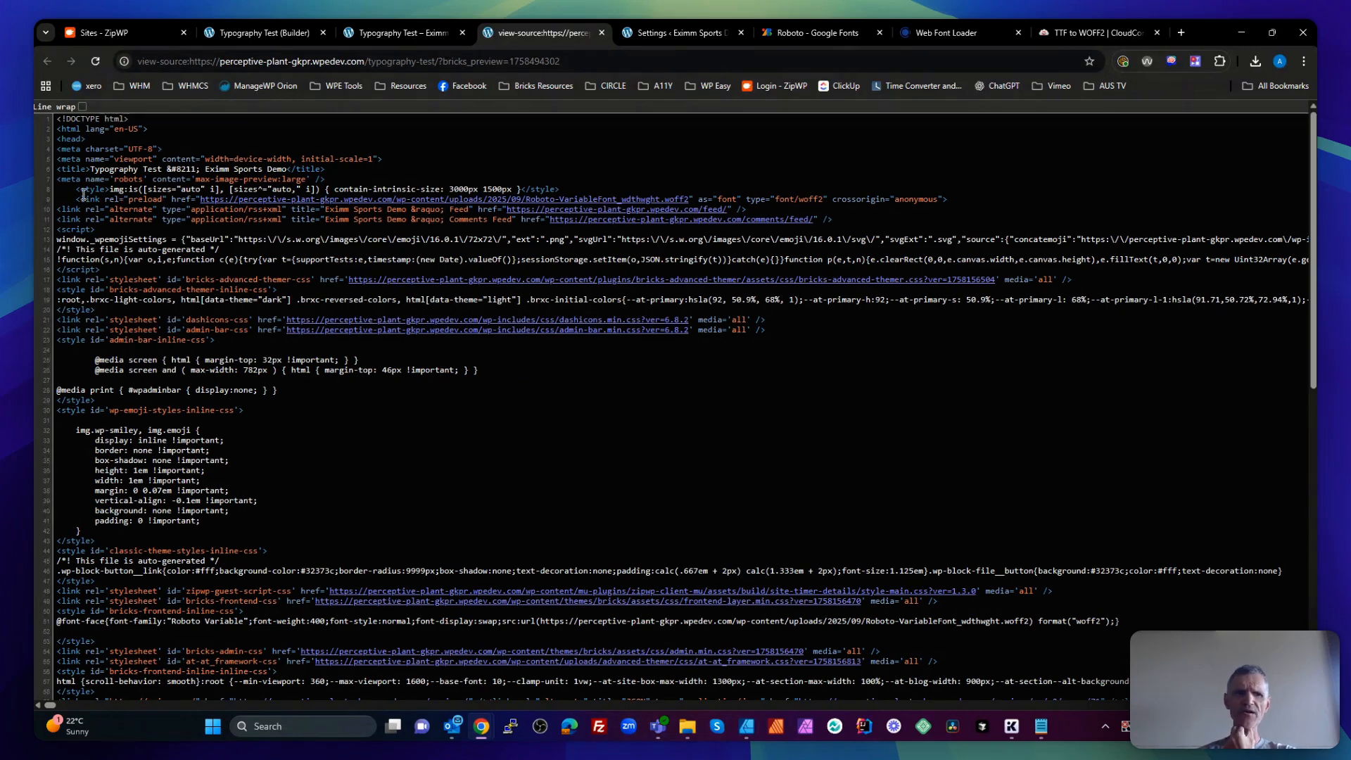
left_click_drag(81, 199, 953, 201)
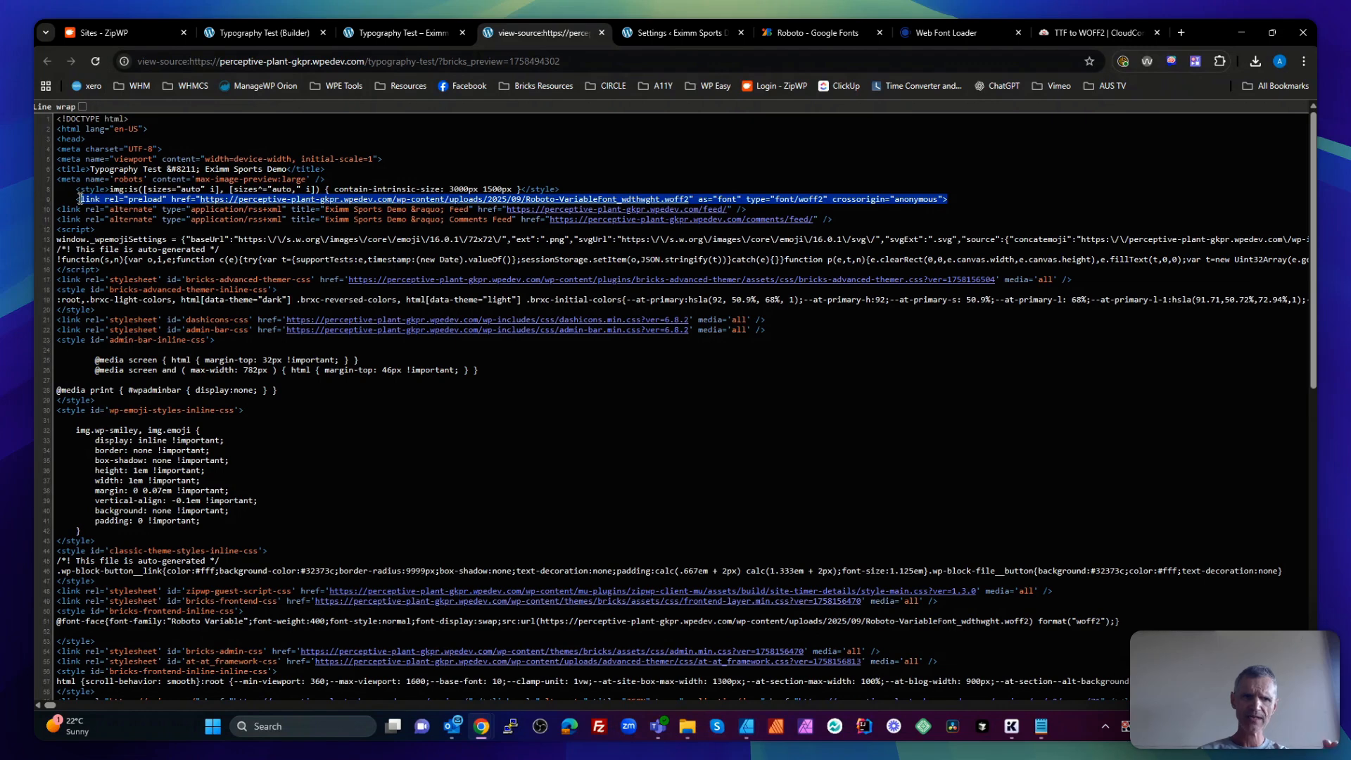
left_click_drag(83, 199, 38, 220)
left_click(972, 196)
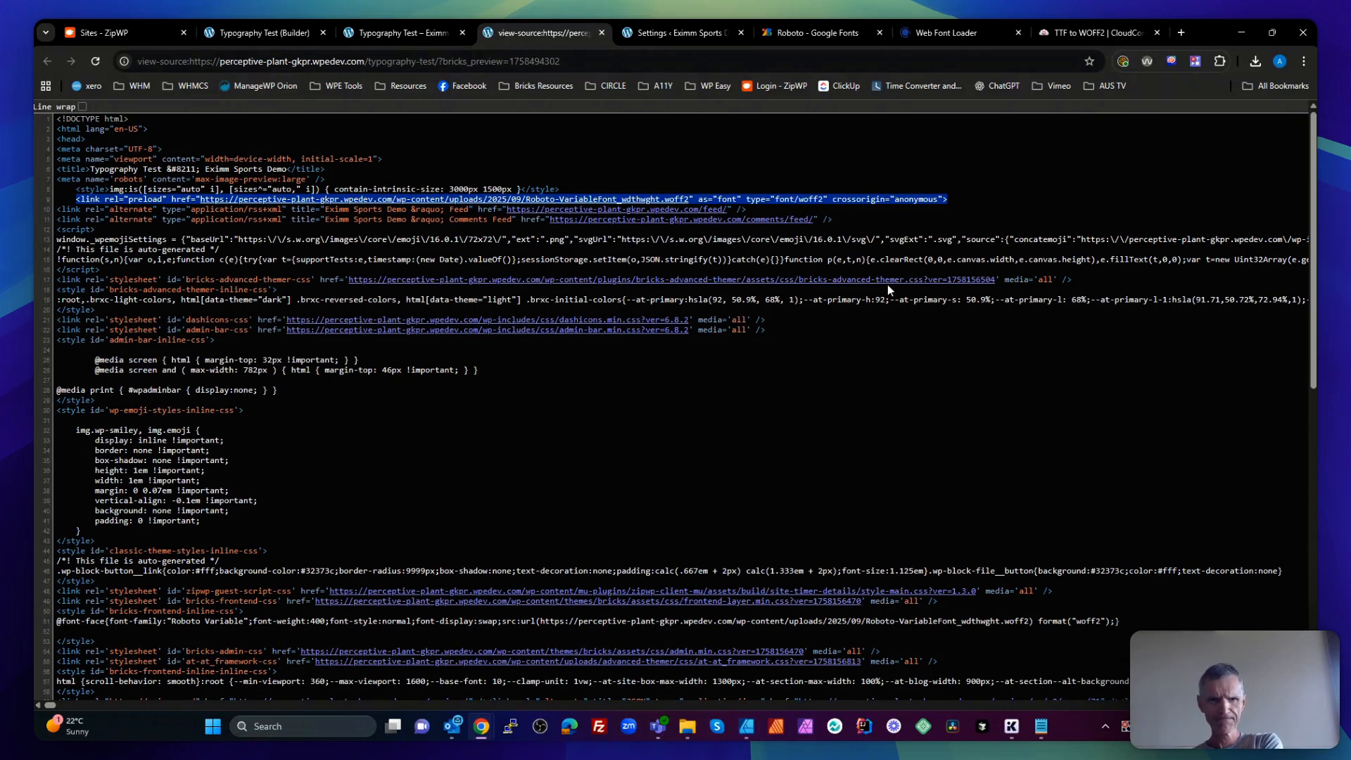
left_click(954, 201)
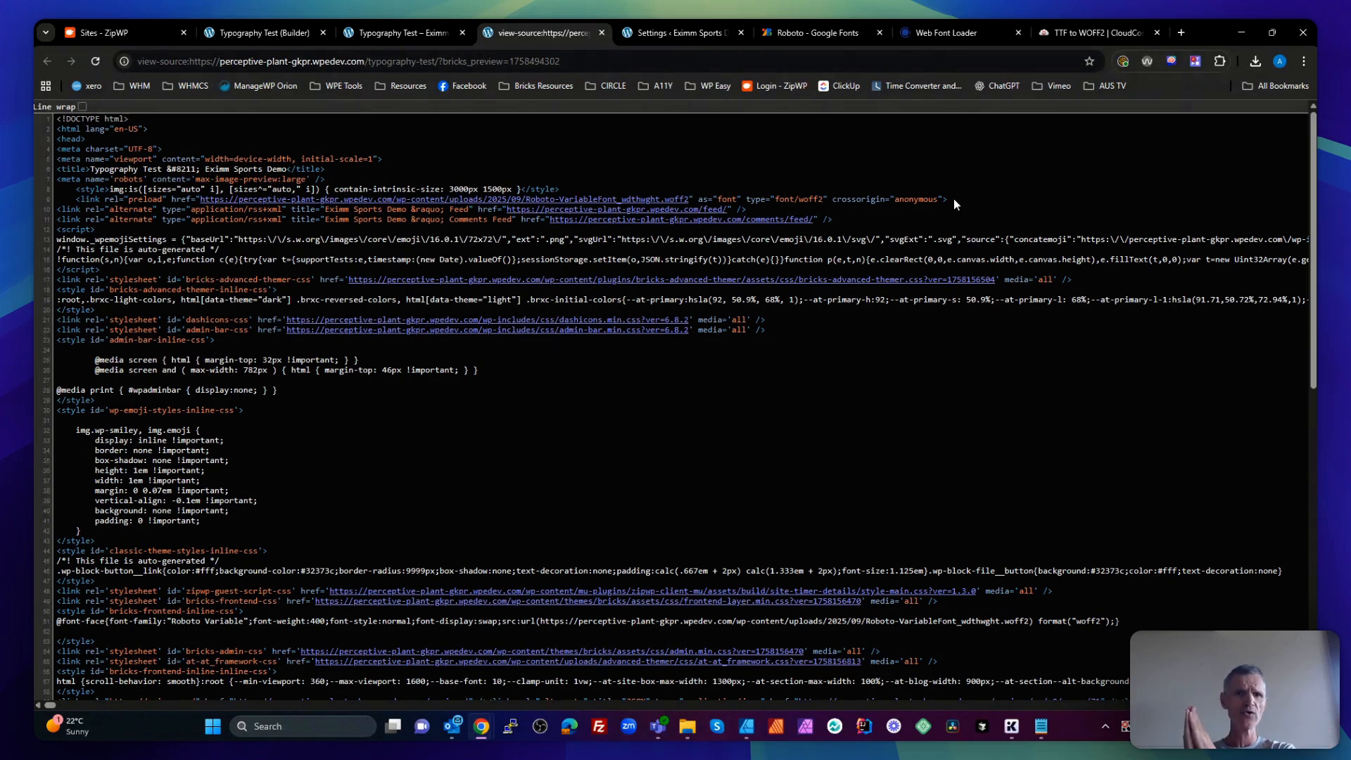
left_click_drag(952, 200, 618, 203)
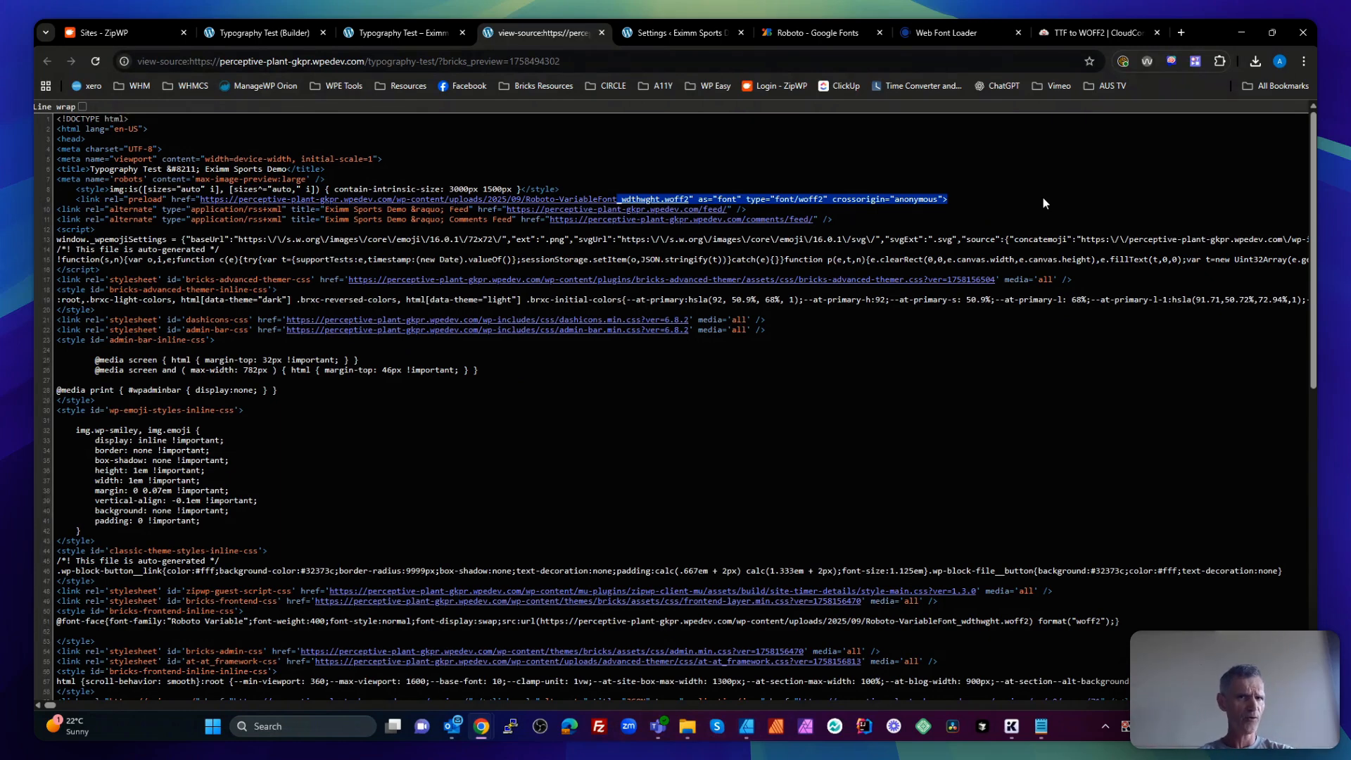
left_click(602, 32)
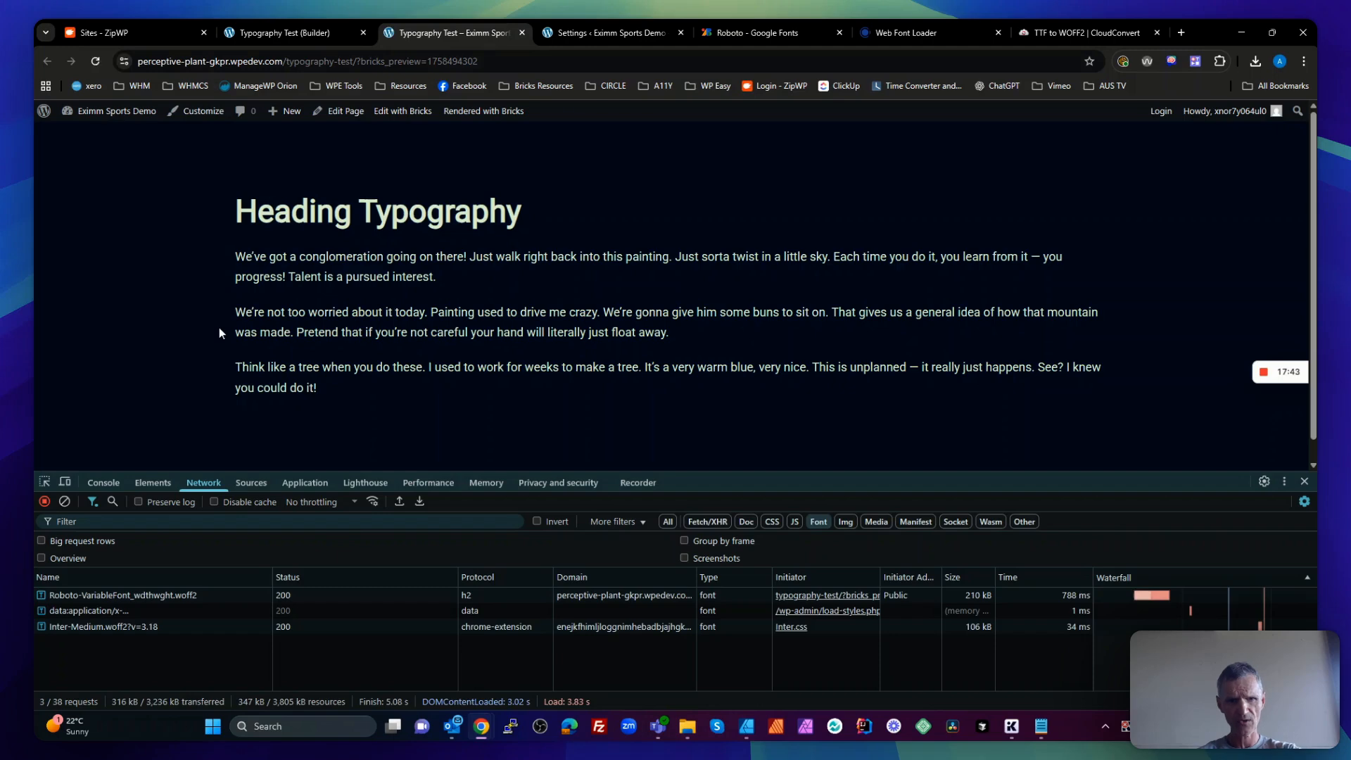
Reload the Typography Test preview repeatedly to examine the Roboto font's load time and how the heading and paragraph text renders
key("ctrl+r")
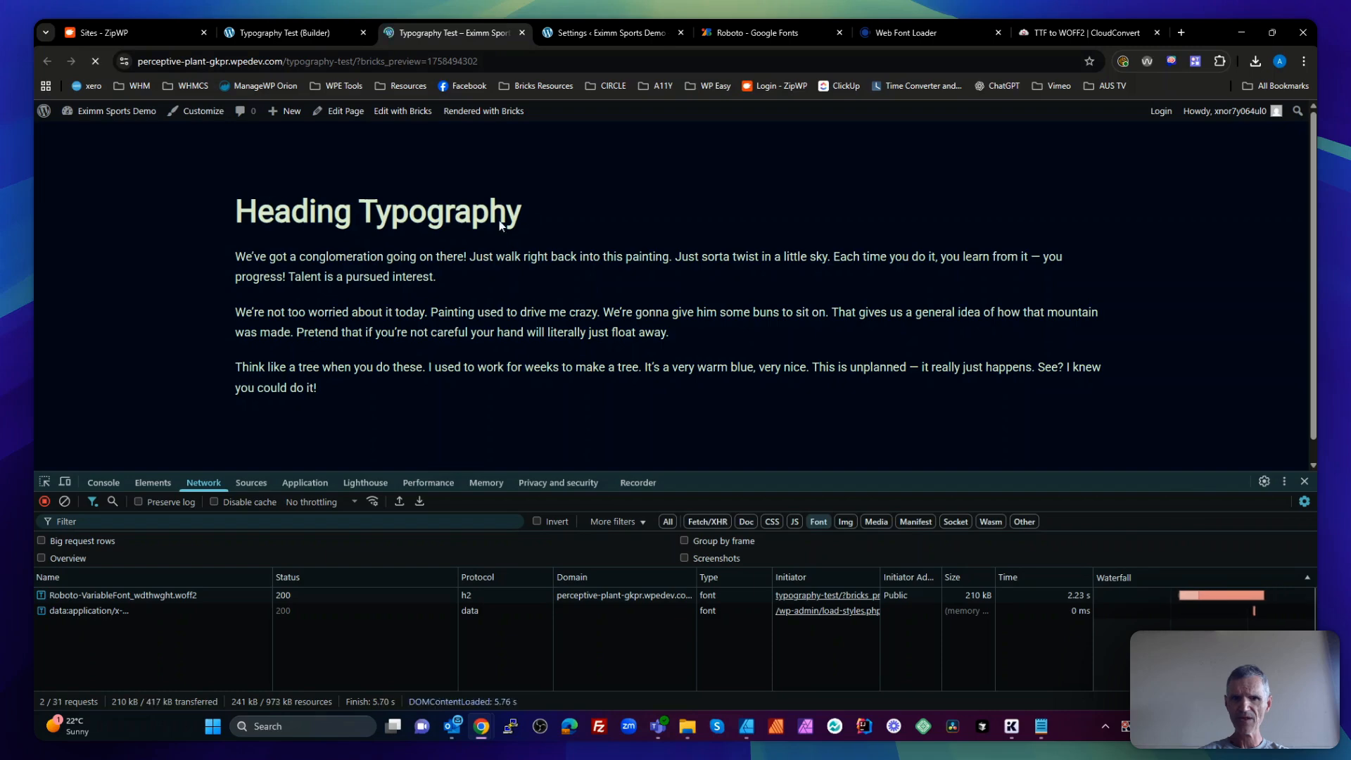
double_click(1068, 595)
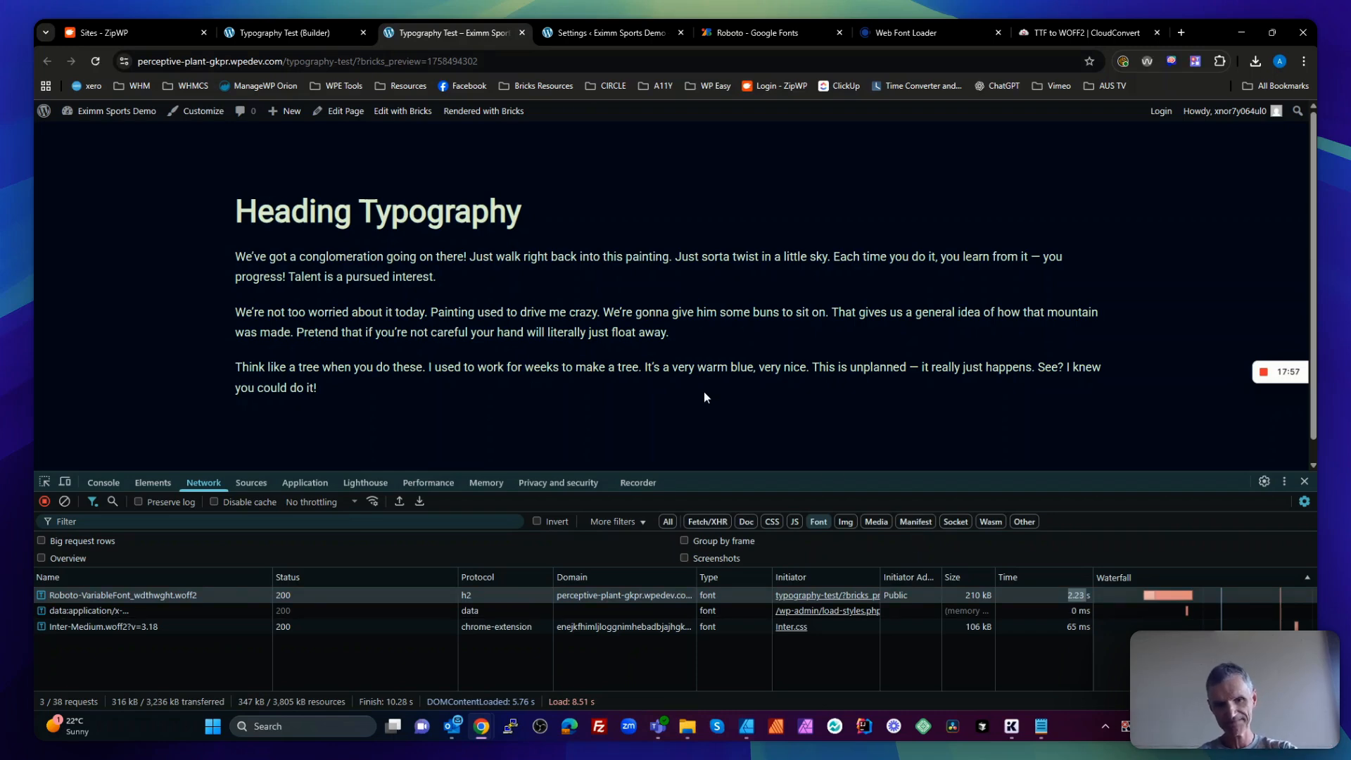
key("ctrl+r")
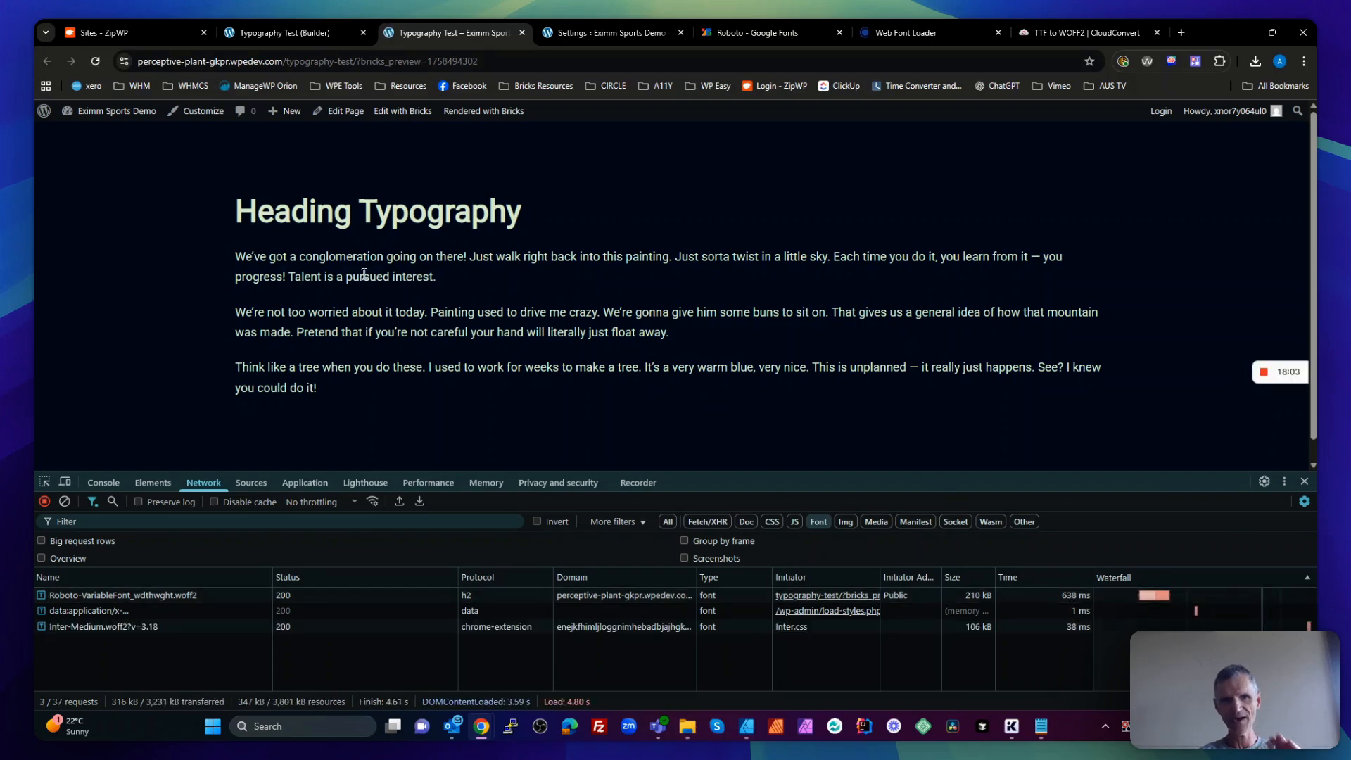
left_click_drag(238, 204, 395, 276)
left_click(431, 329)
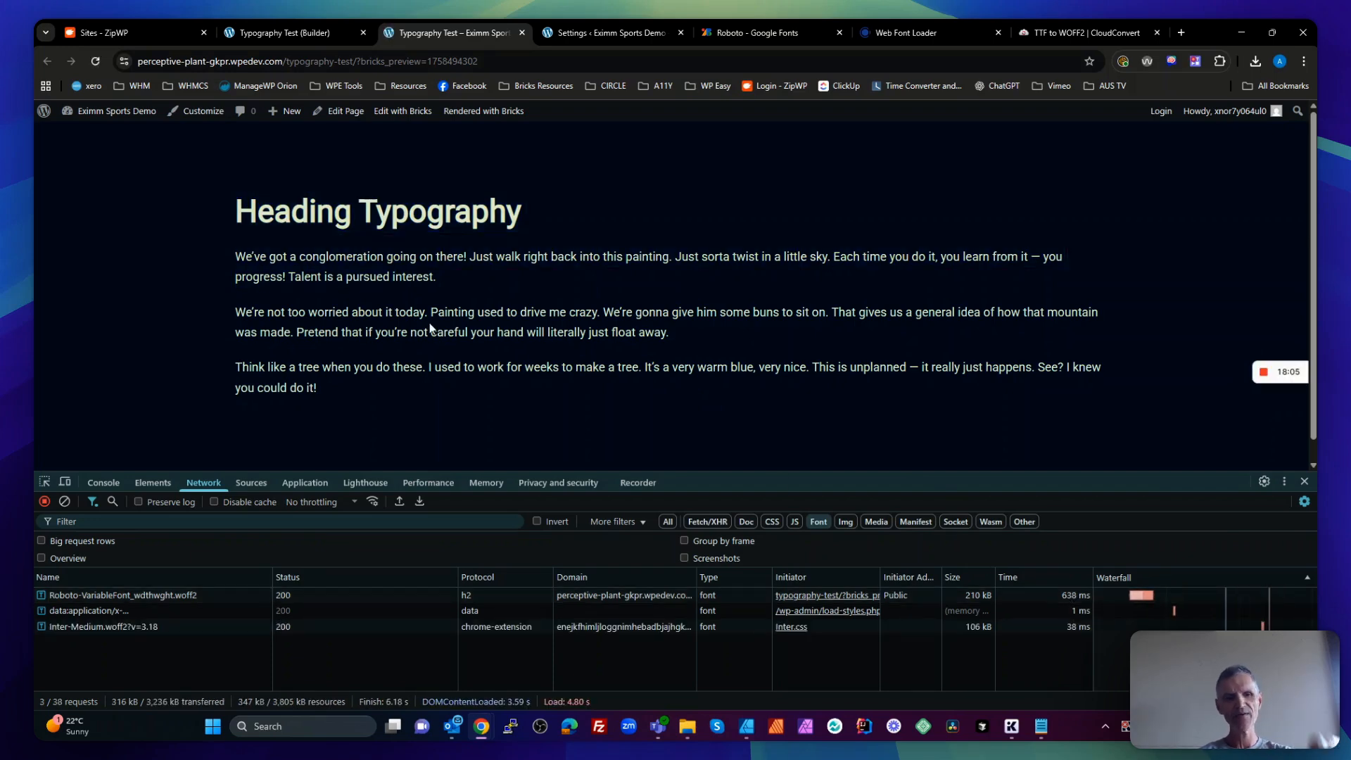
key("ctrl+r")
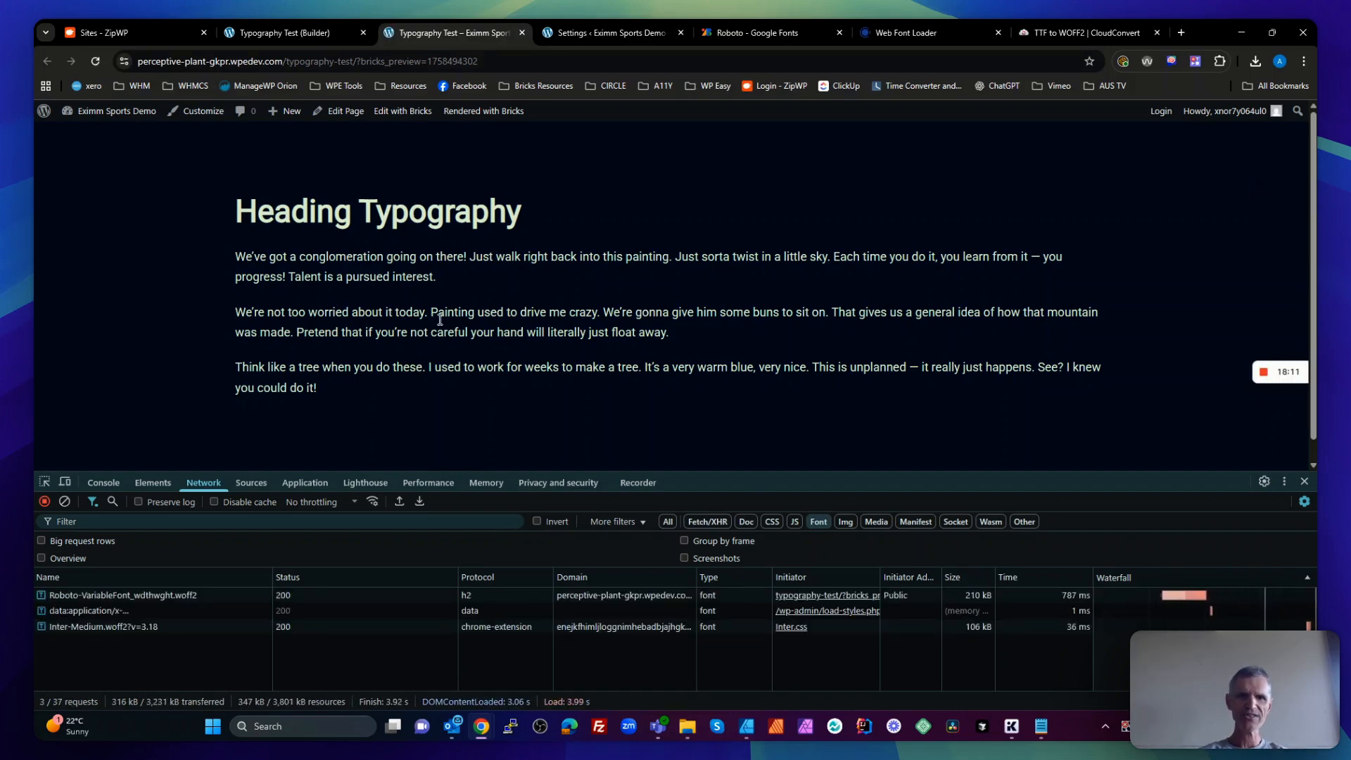
View the Roboto font request's details, close them, and compare font loading between a normal reload and a cache-bypassing reload of the preview
left_click(118, 595)
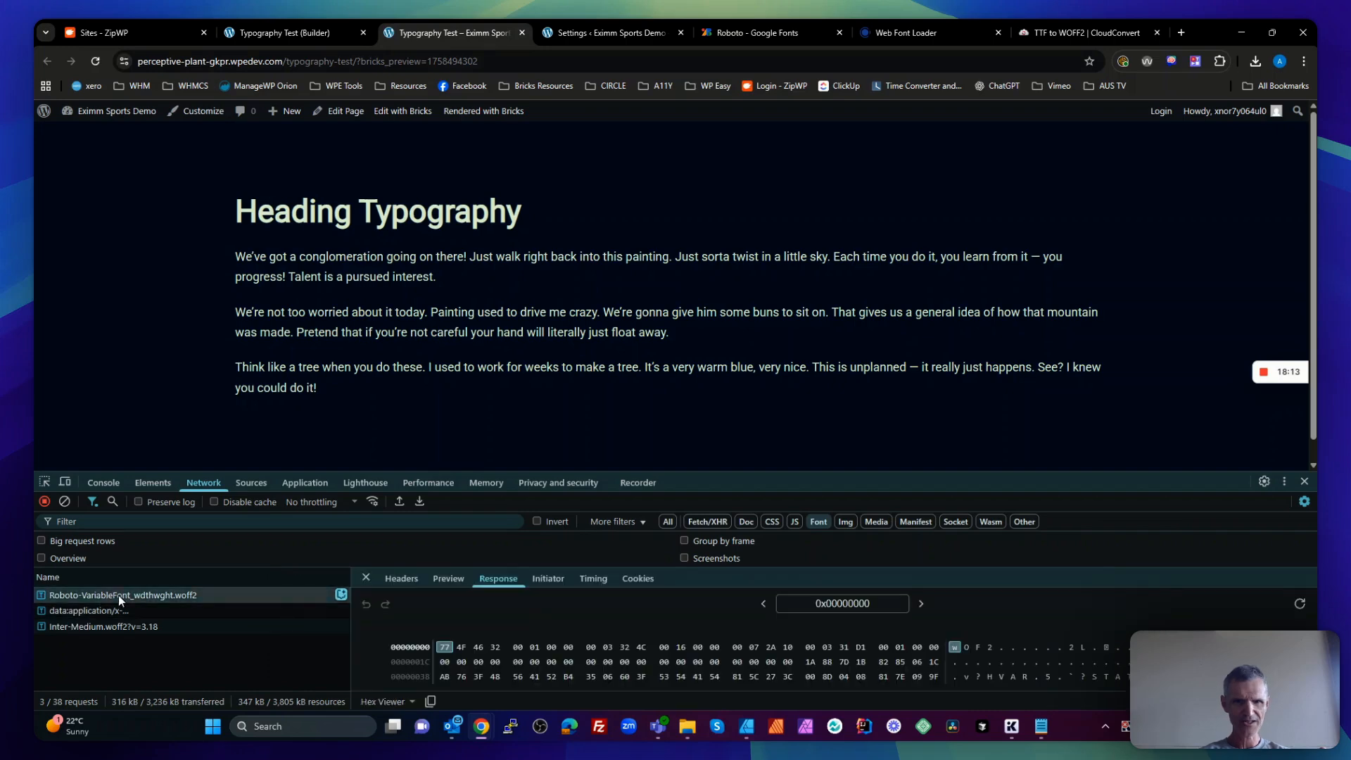
left_click(367, 576)
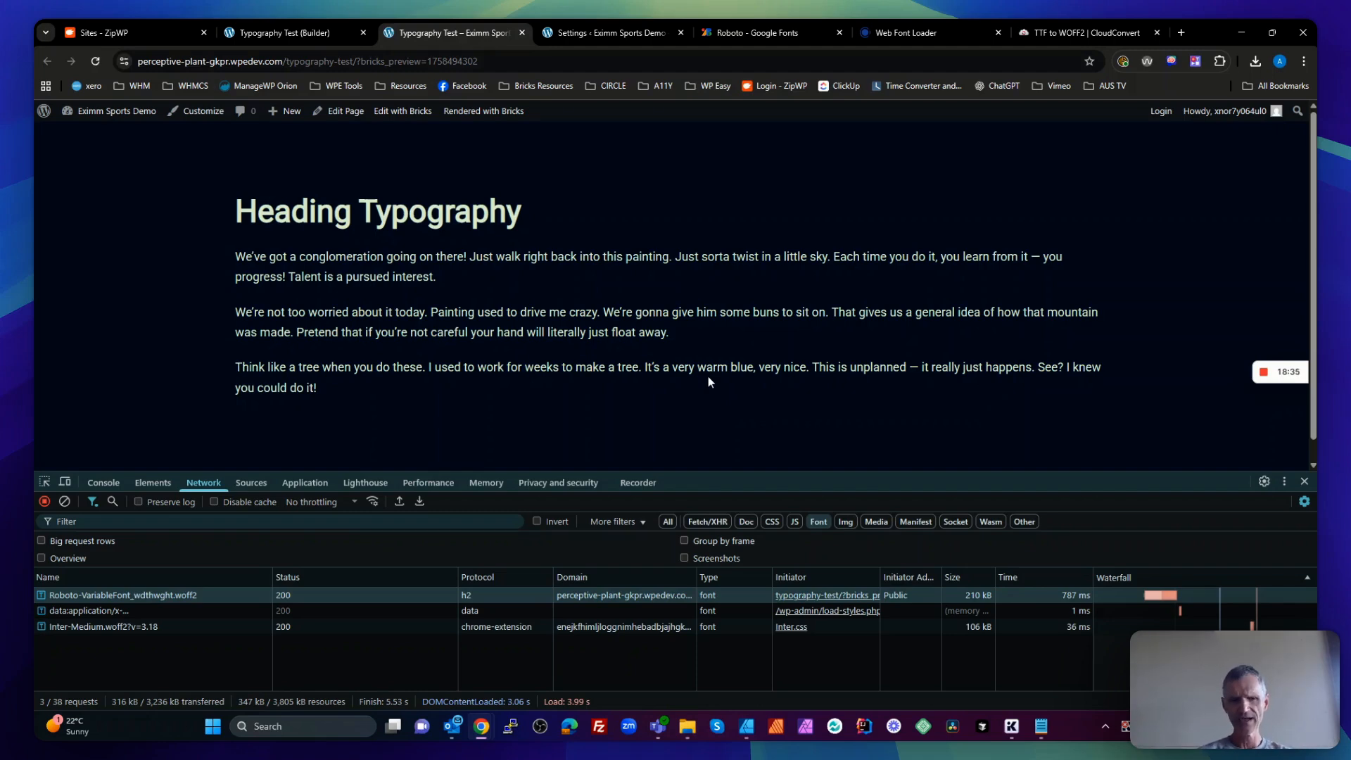
key("ctrl+r")
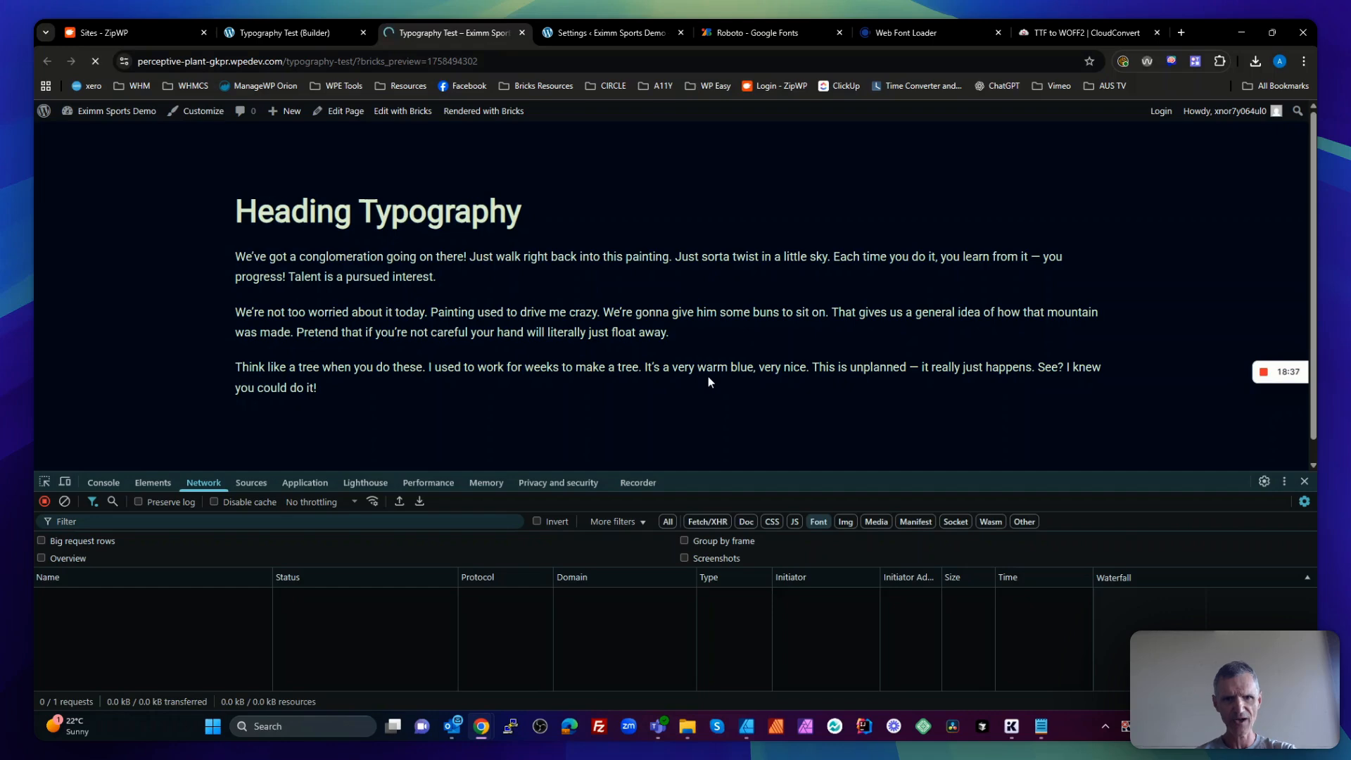
key("ctrl+r")
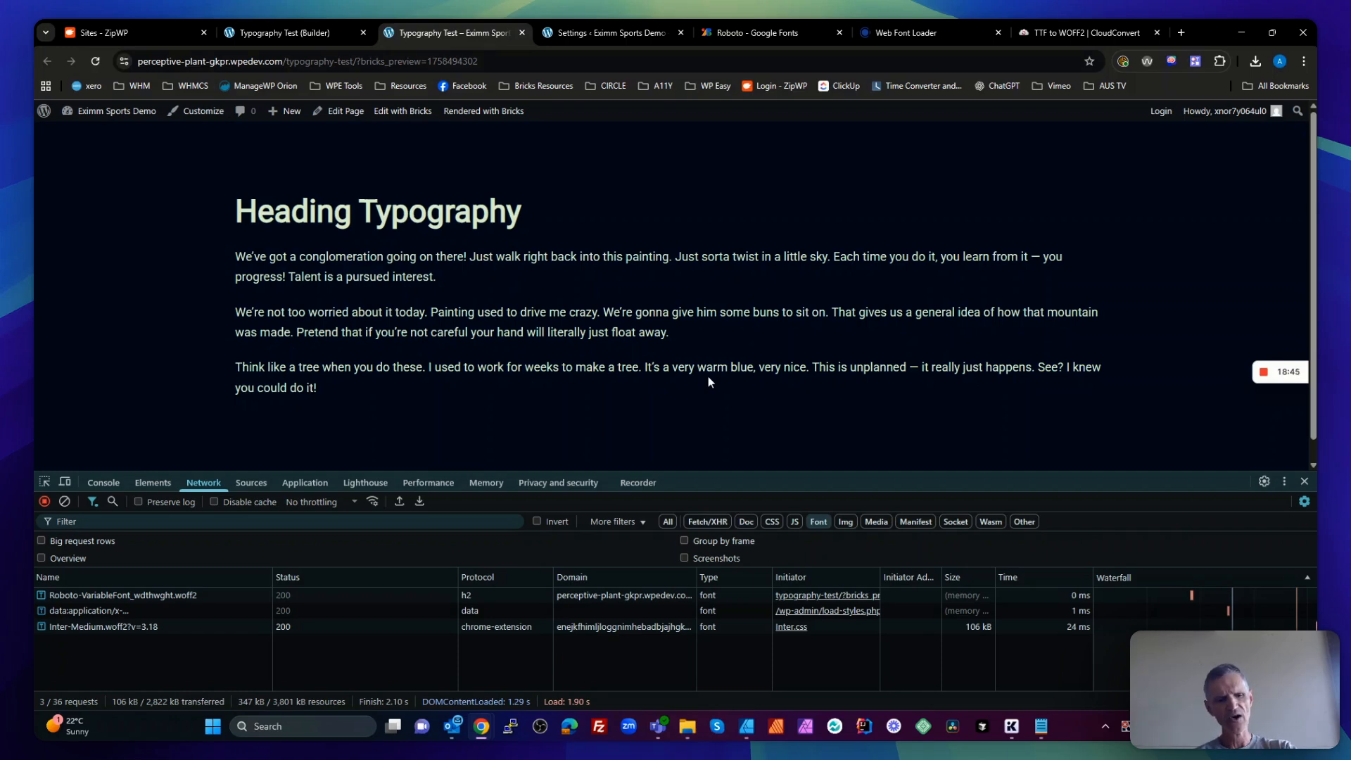
key("ctrl+shift+r")
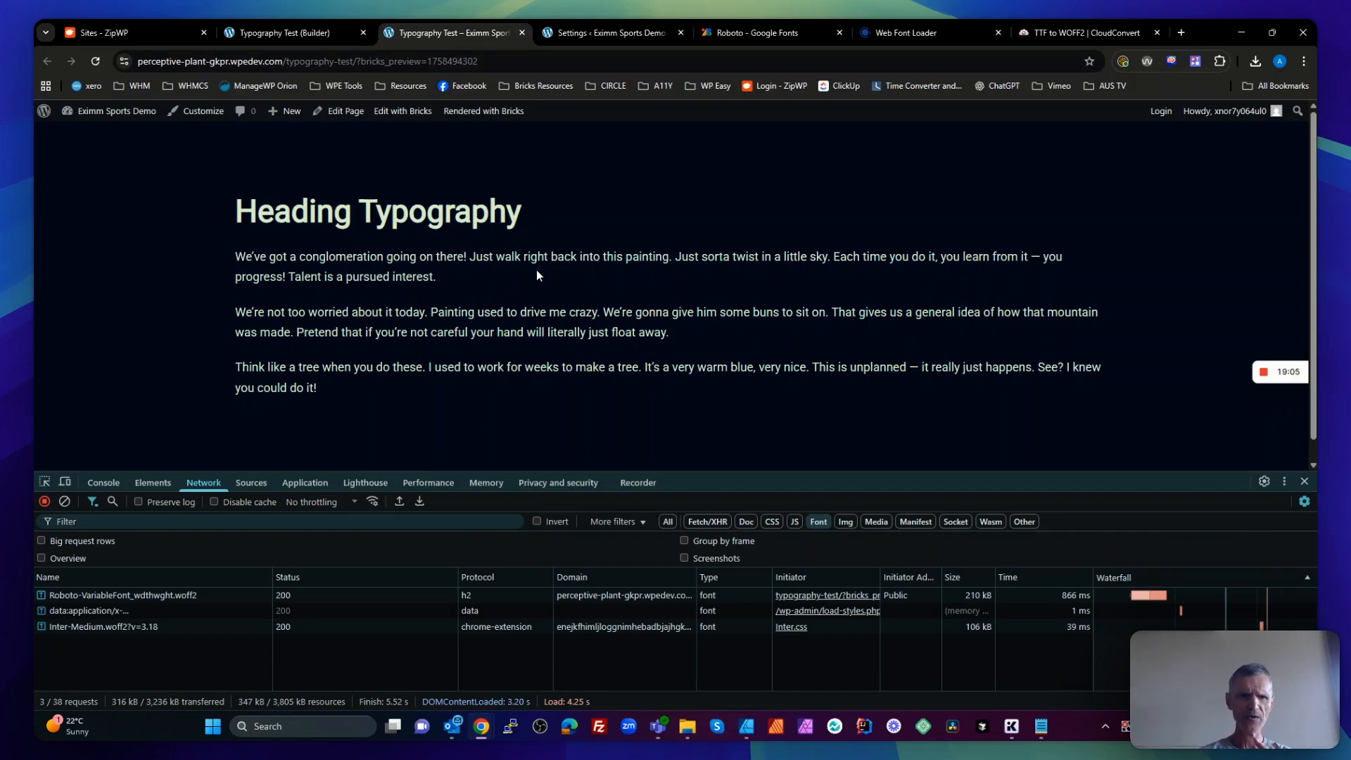
Open the theme style's typography settings for all headings in the Bricks builder and look through the available font families
left_click(297, 35)
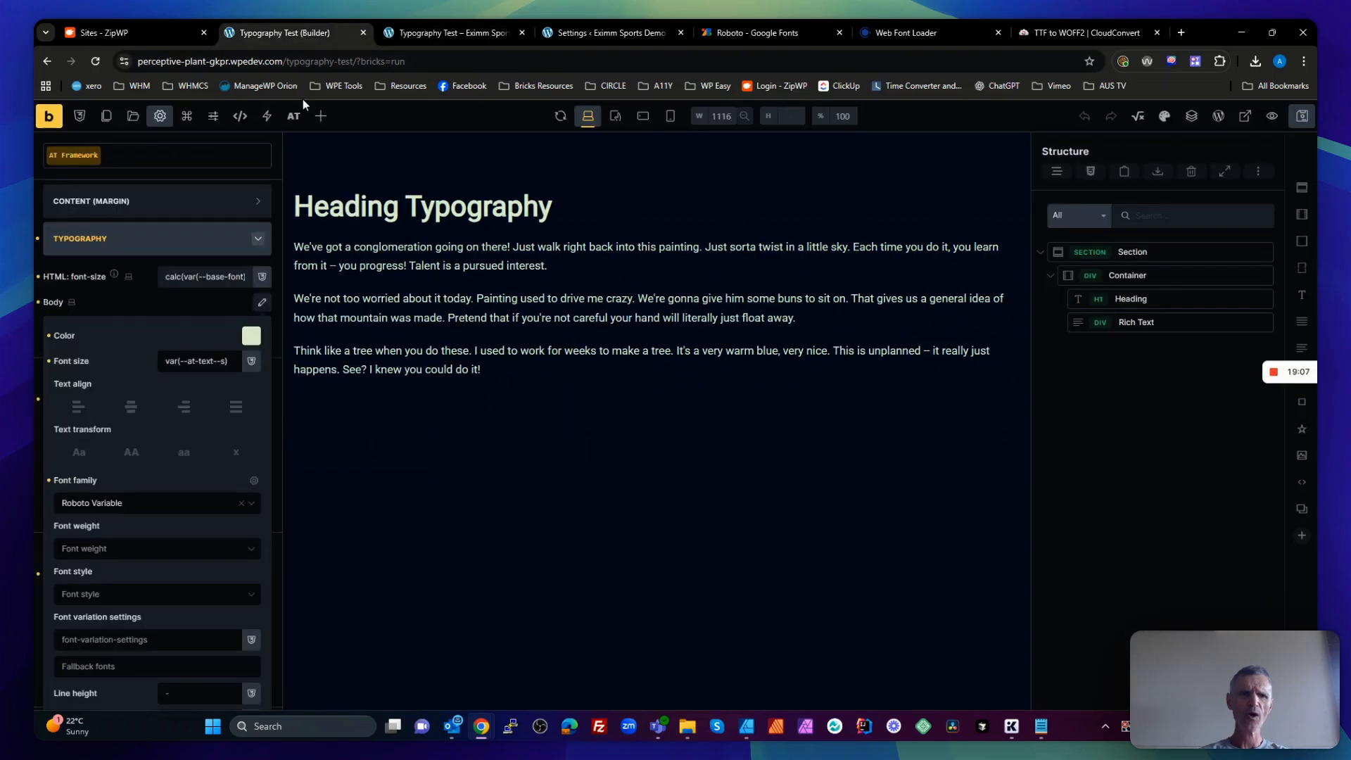
left_click(134, 302)
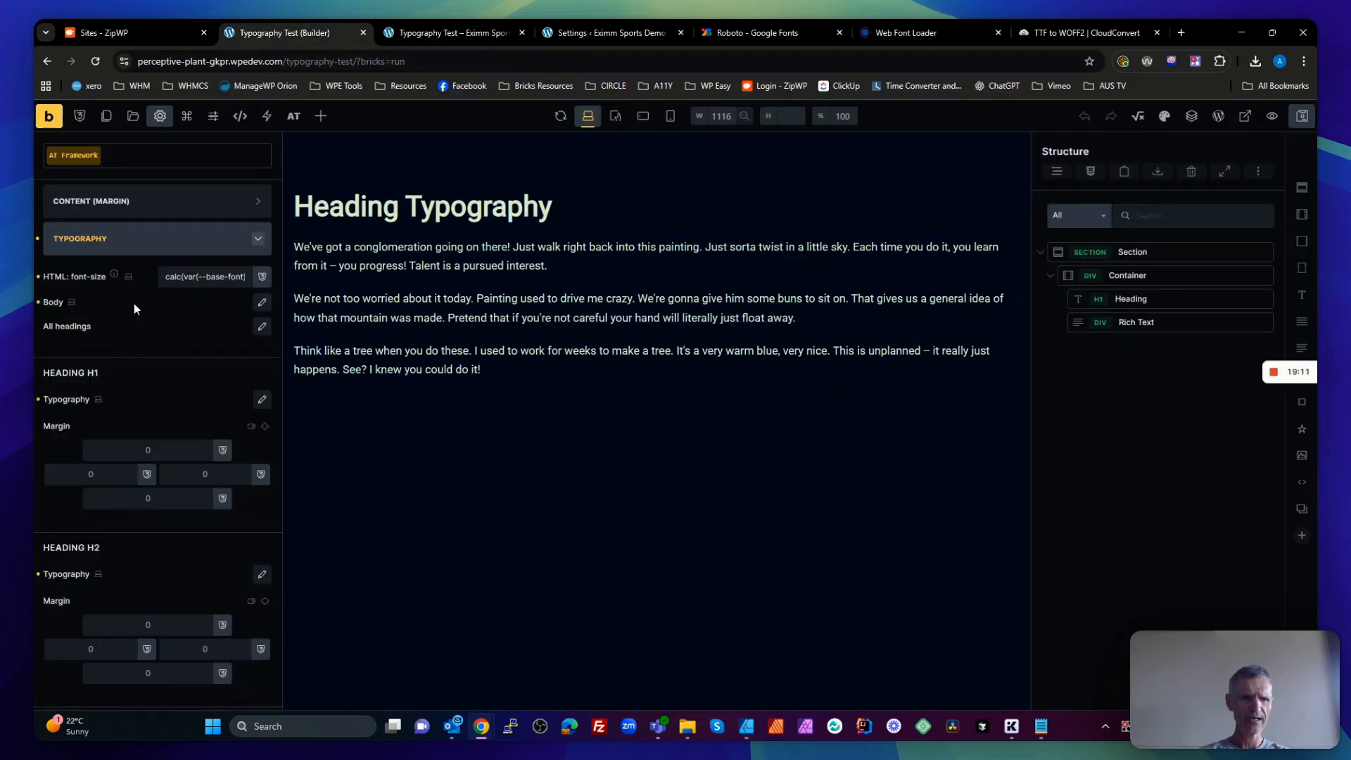
left_click(261, 326)
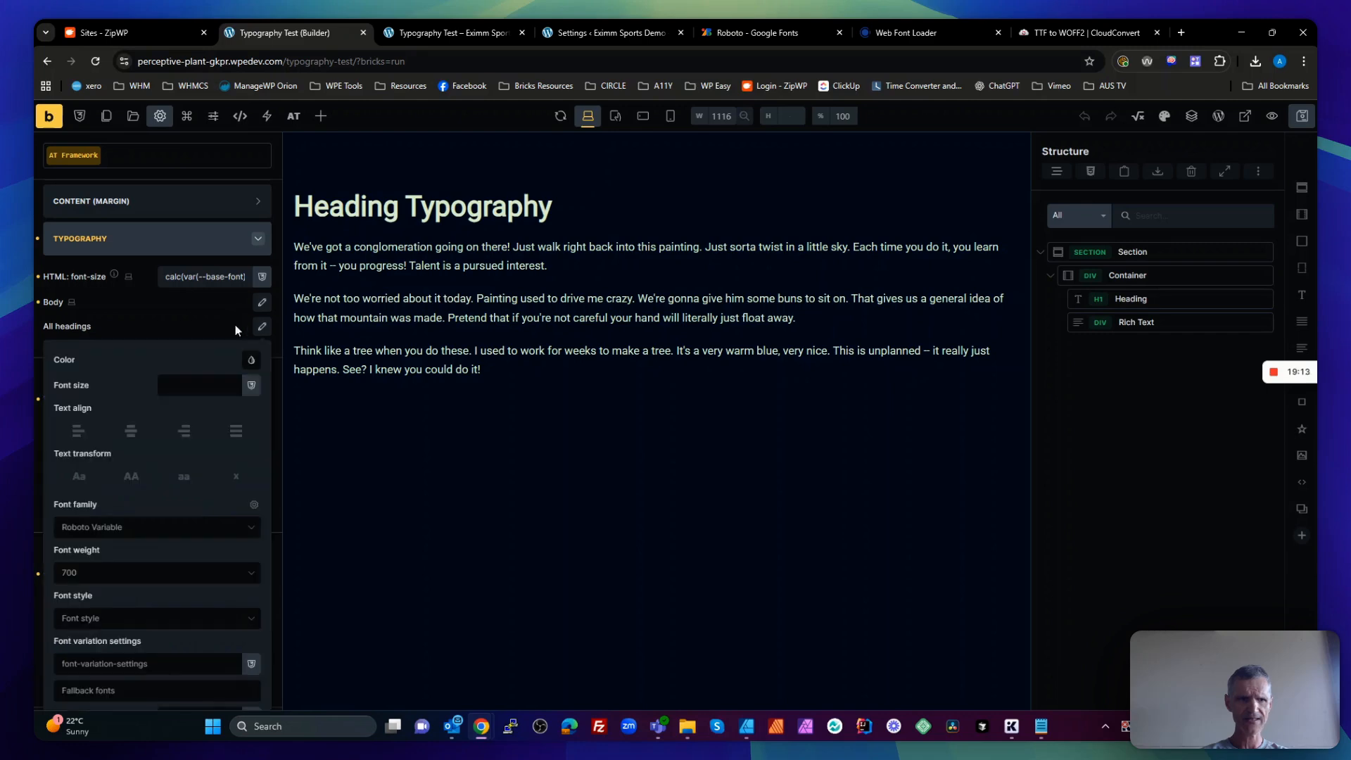
left_click(152, 529)
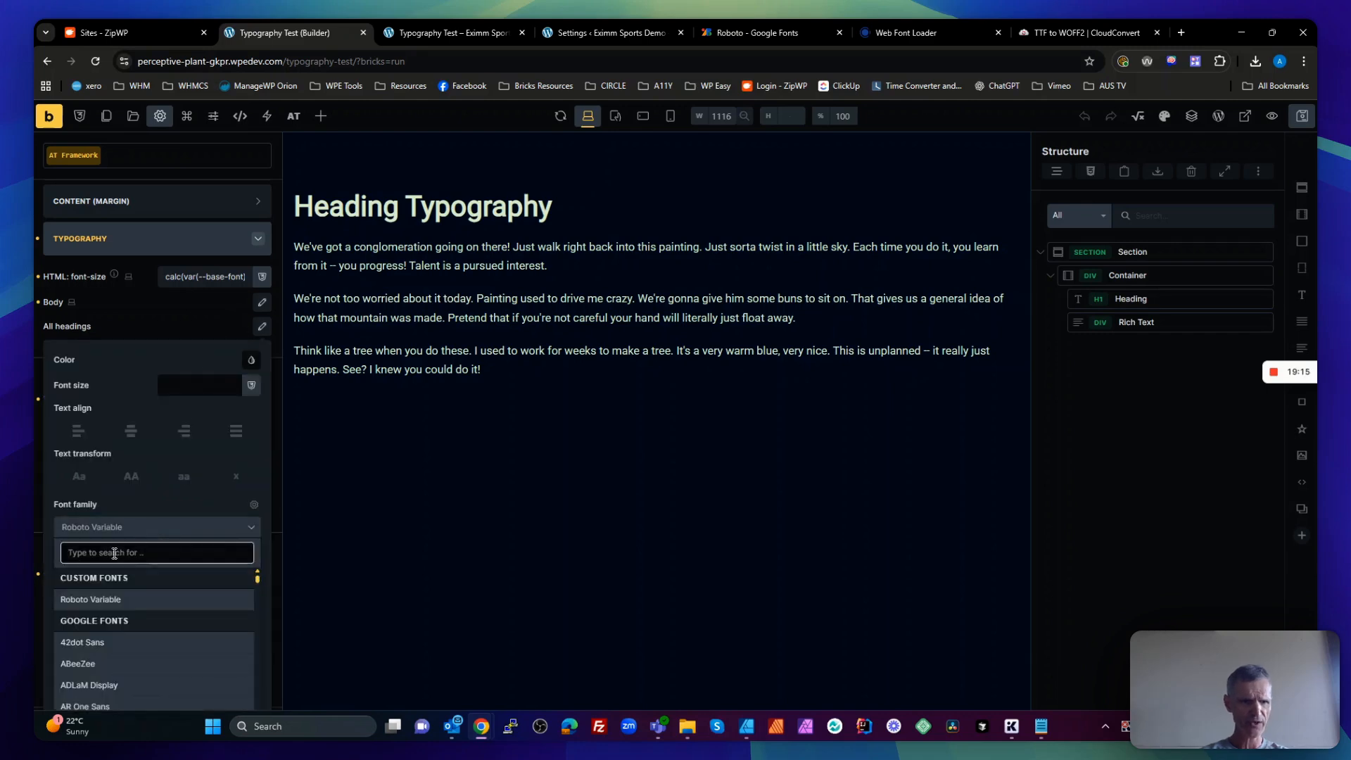
left_click(106, 364)
scroll(117, 373, "down", 2)
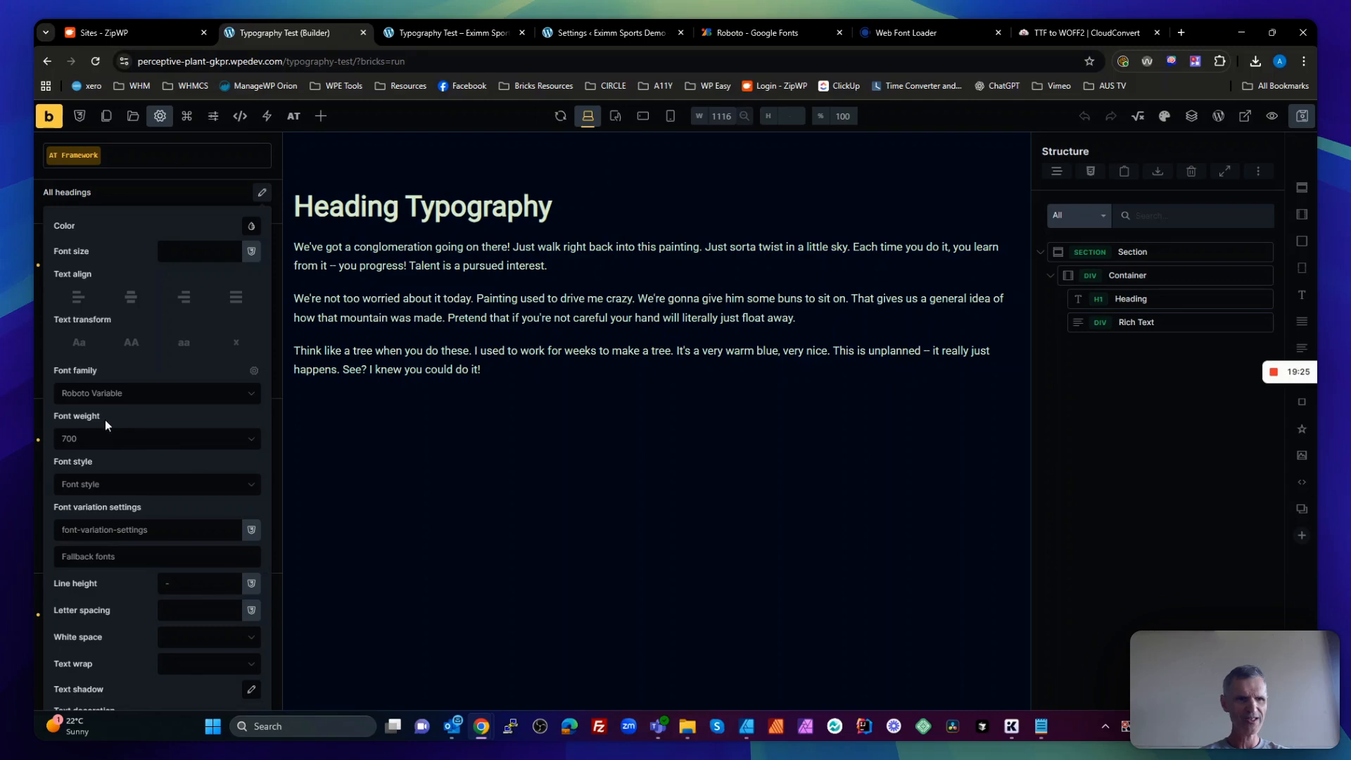
Try font weights 300, 100 and 900 on all headings and clear the font weight setting
left_click(240, 446)
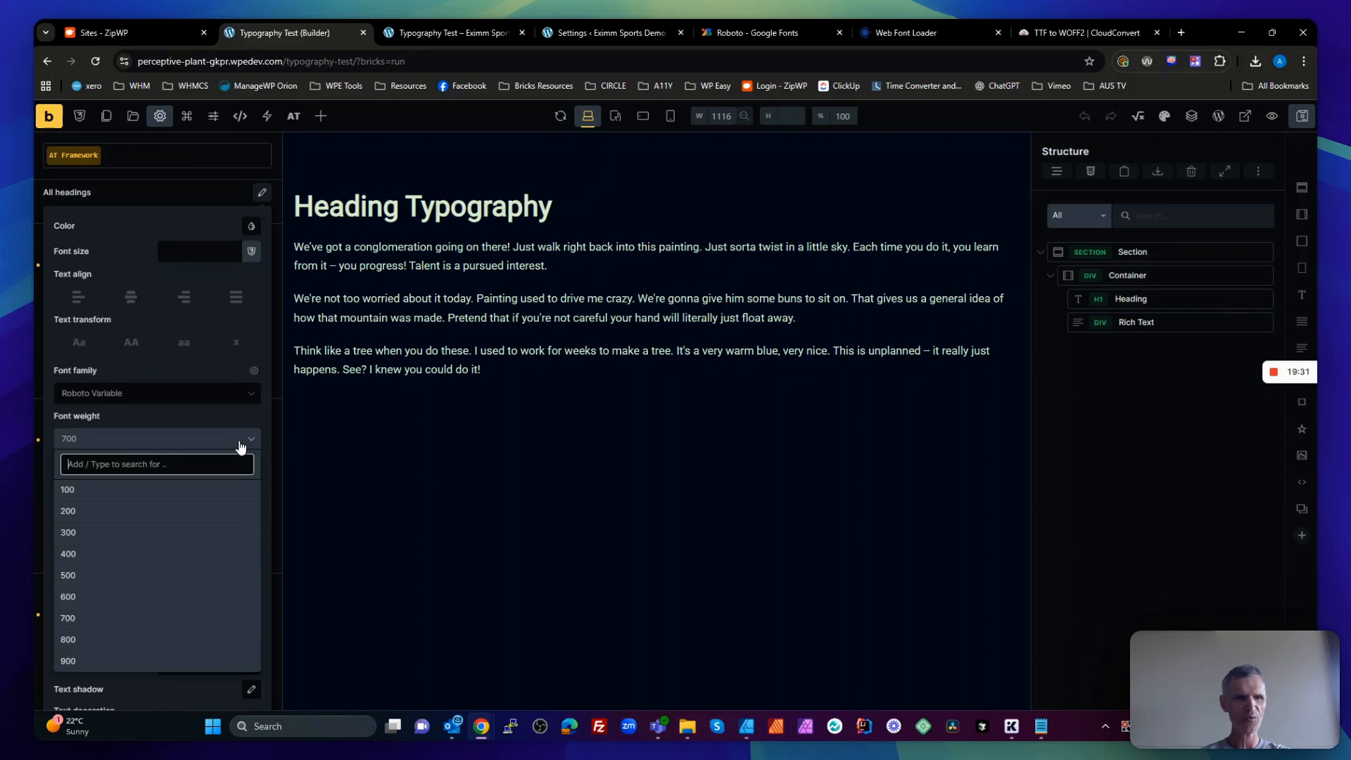
left_click(85, 529)
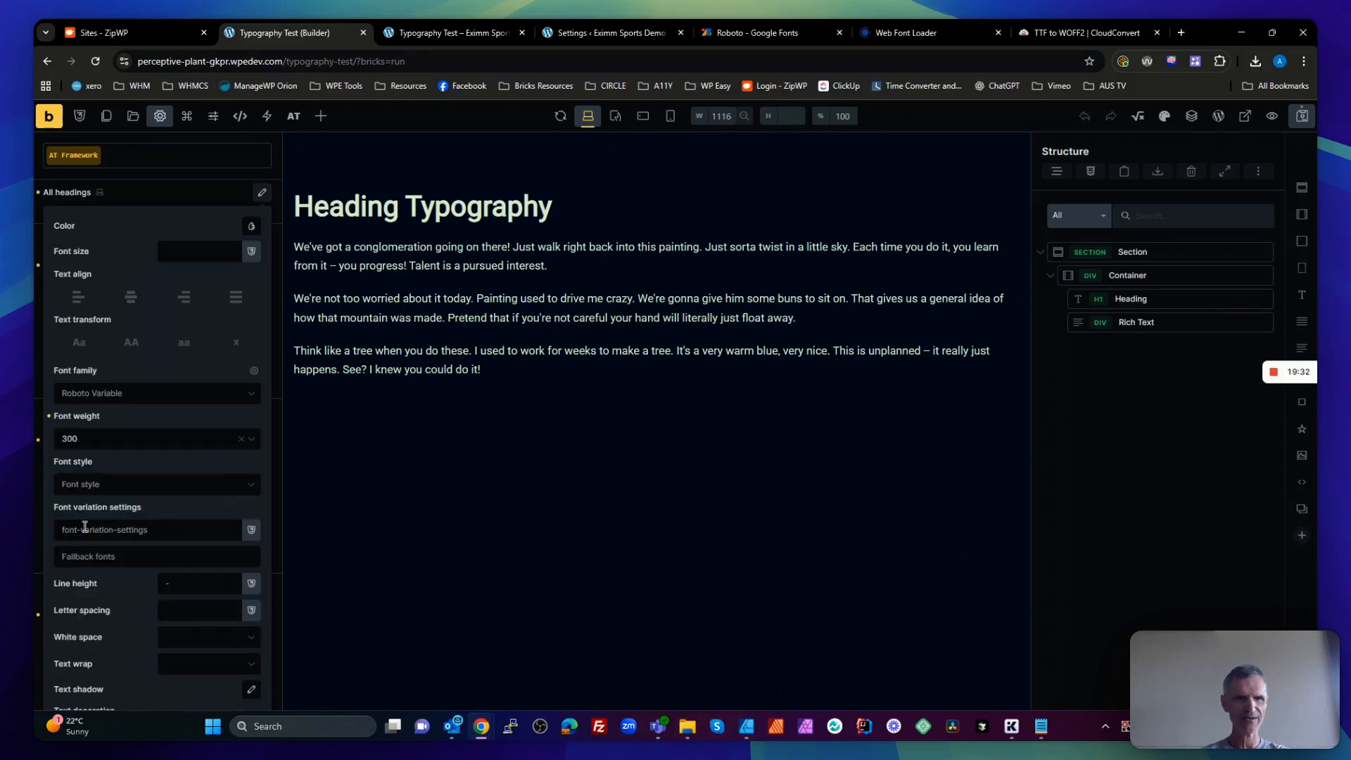
left_click(157, 443)
left_click(99, 488)
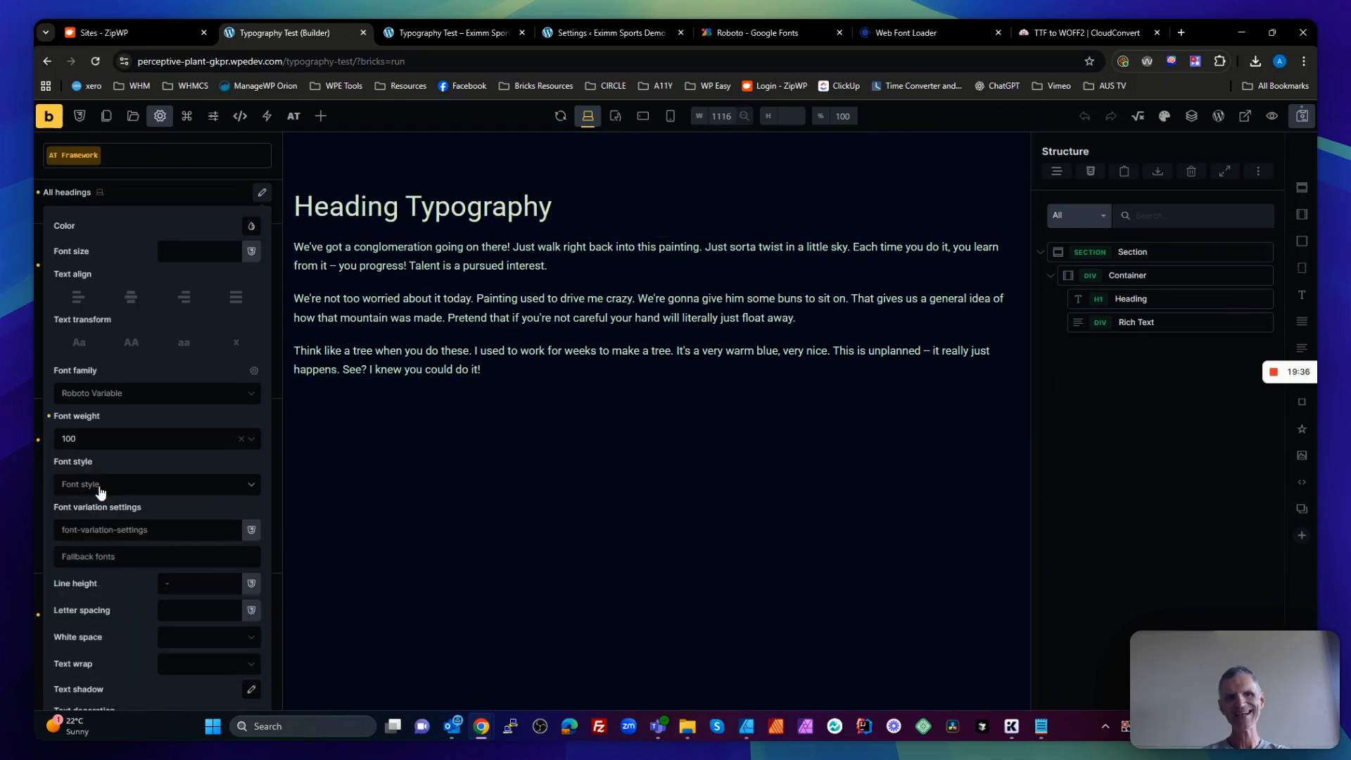
left_click(131, 449)
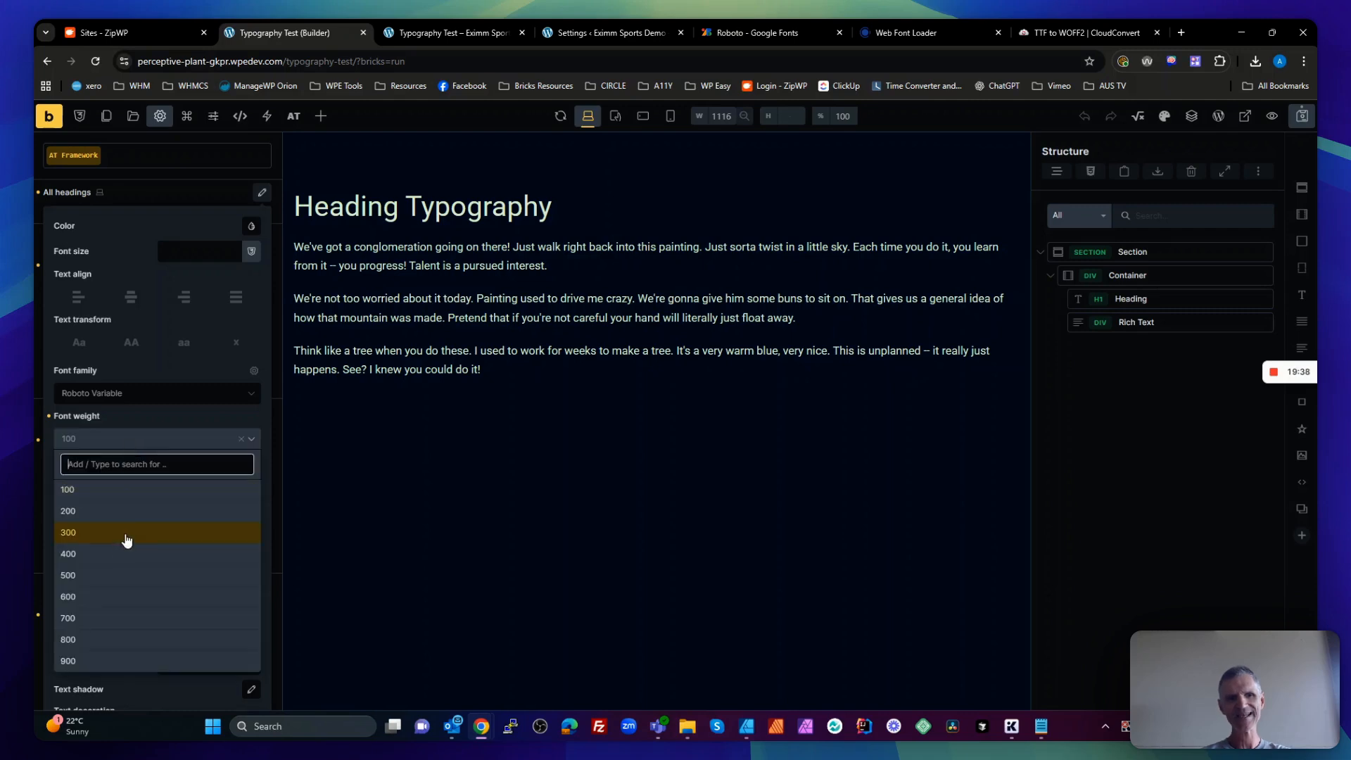
left_click(88, 660)
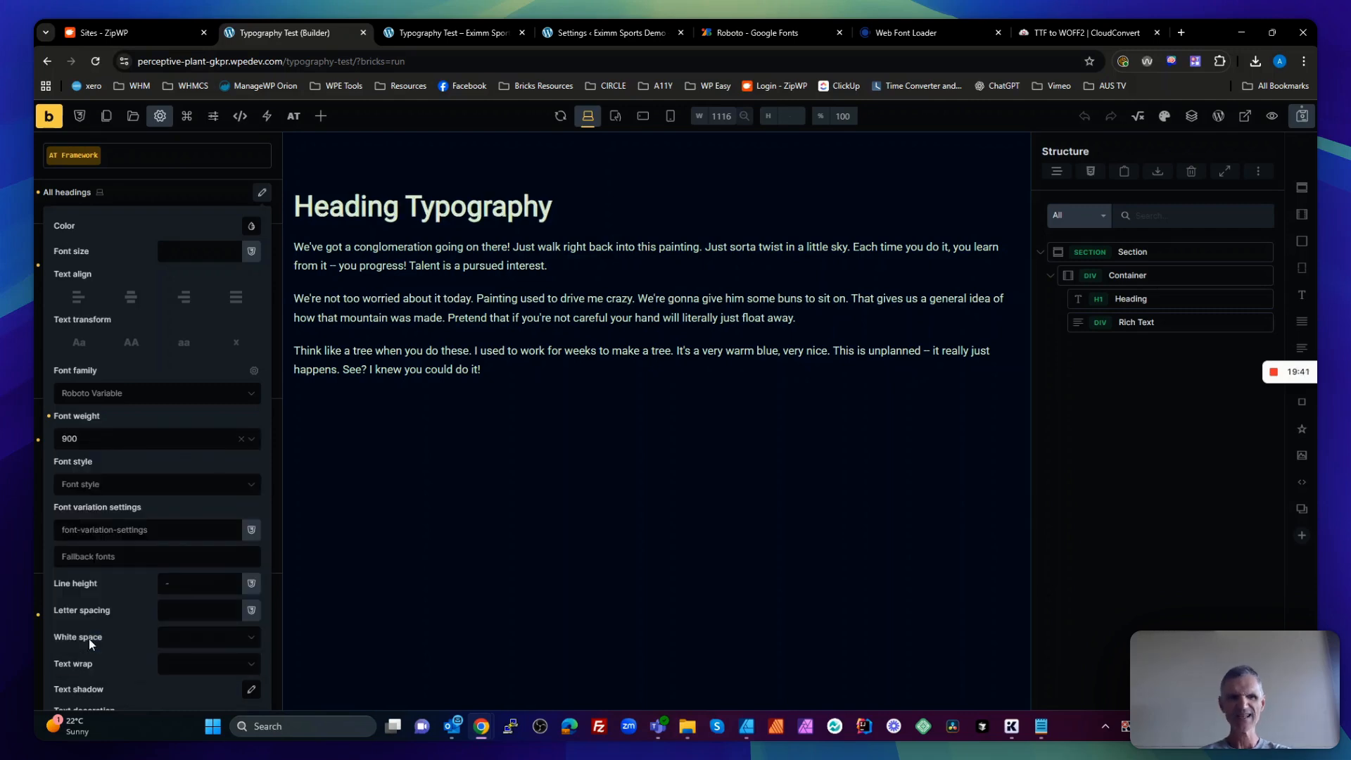
left_click(107, 442)
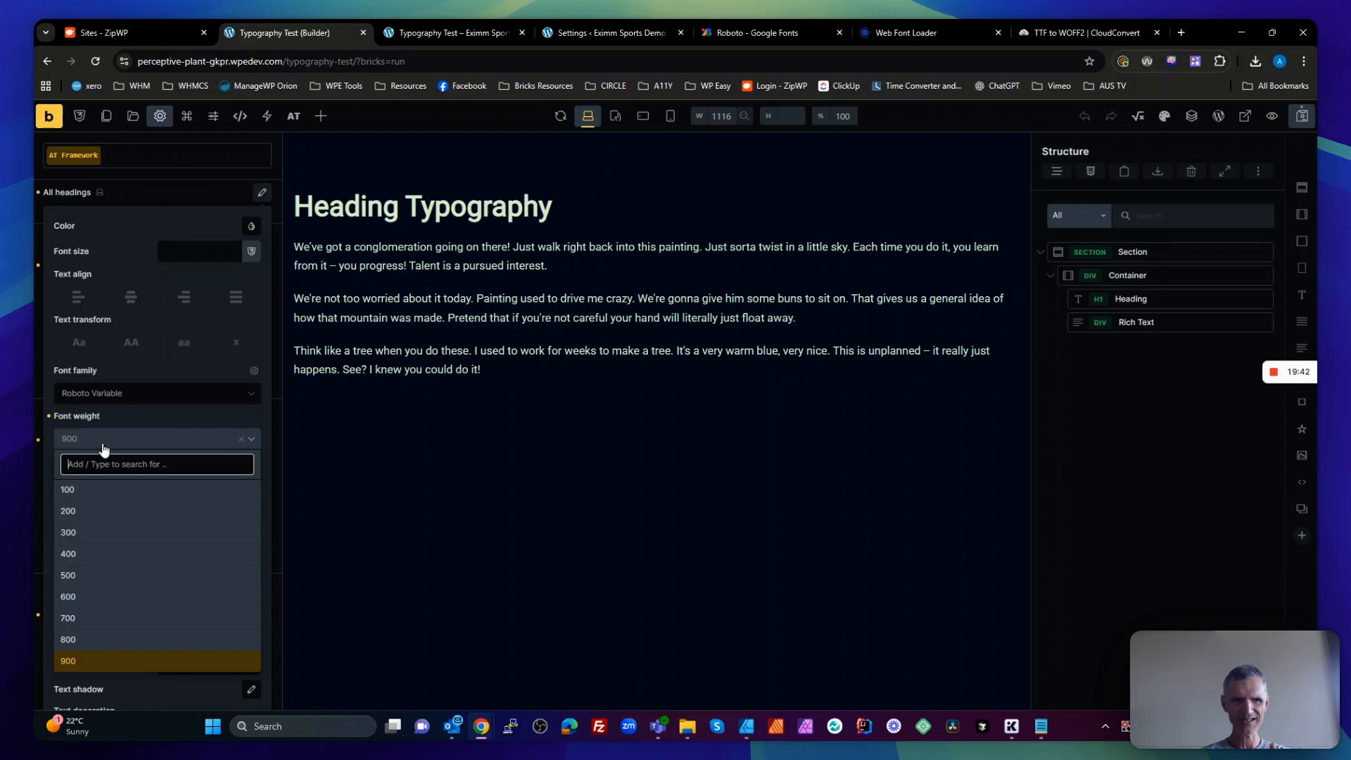
left_click(97, 497)
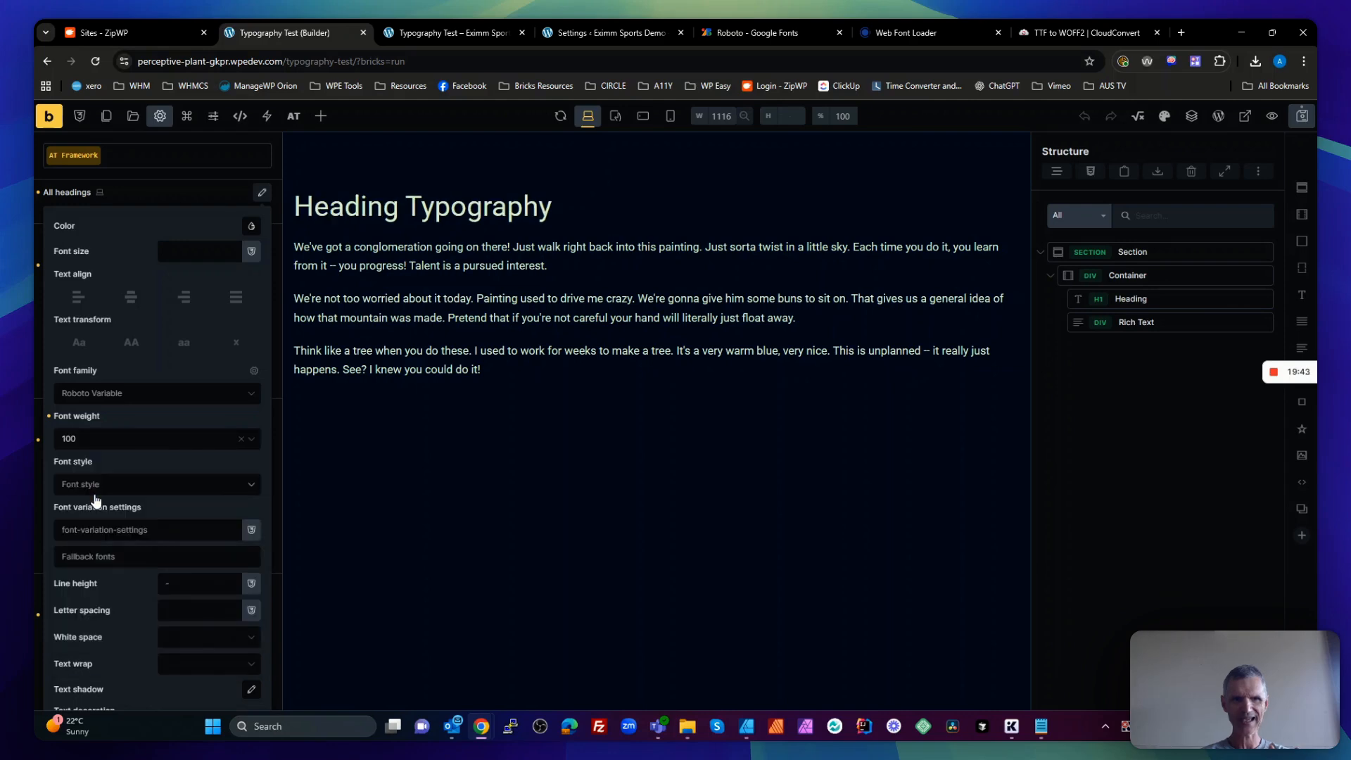
left_click(49, 415)
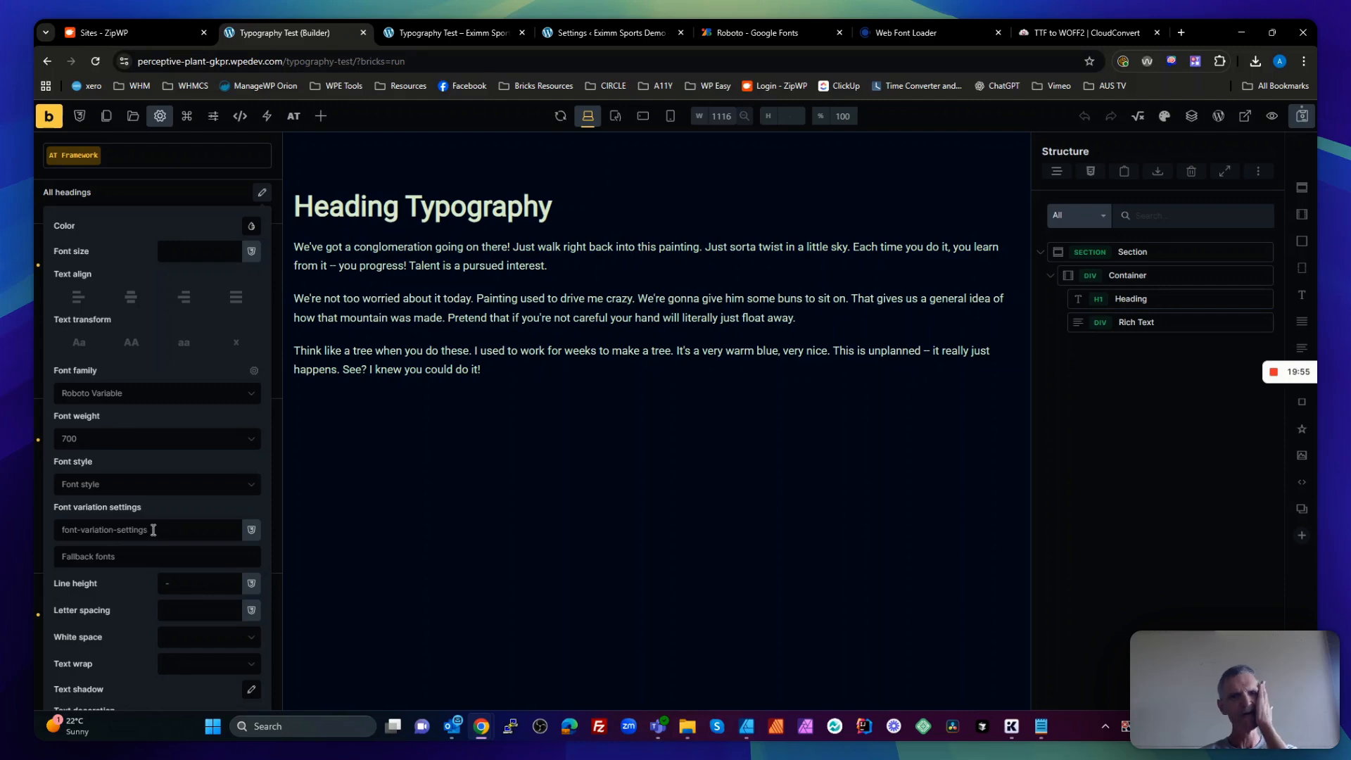
Examine the descriptions and axis tags of Roboto's Italic and Weight variable axes in the Google Fonts type tester
left_click(761, 32)
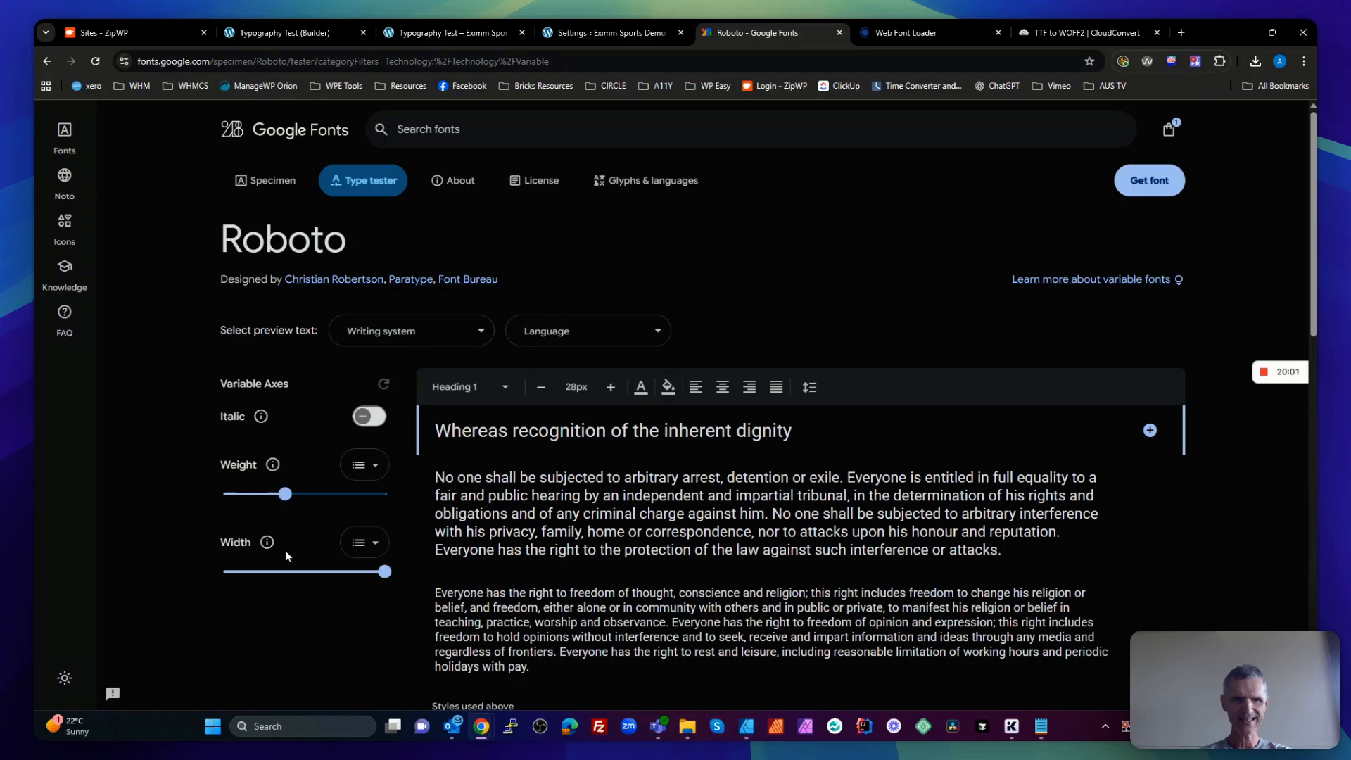
mouse_move(260, 418)
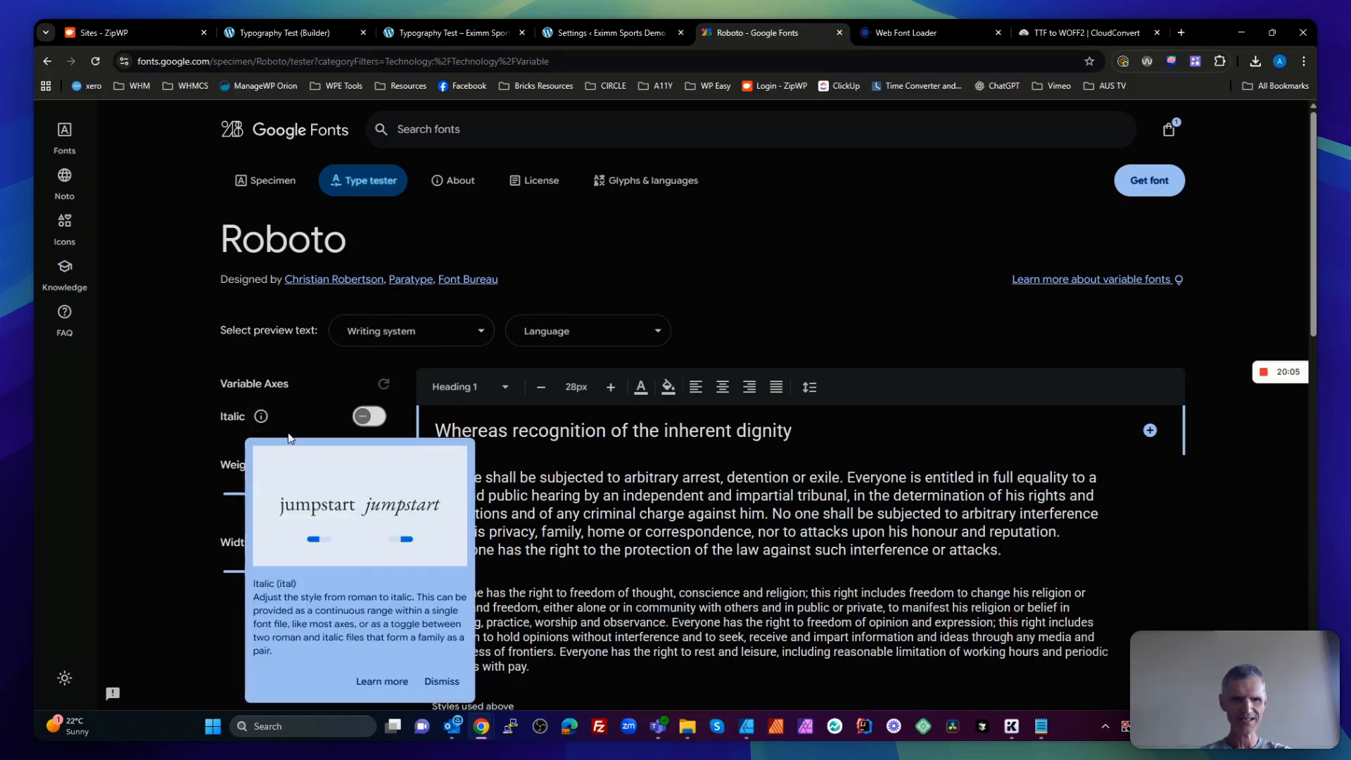
double_click(285, 584)
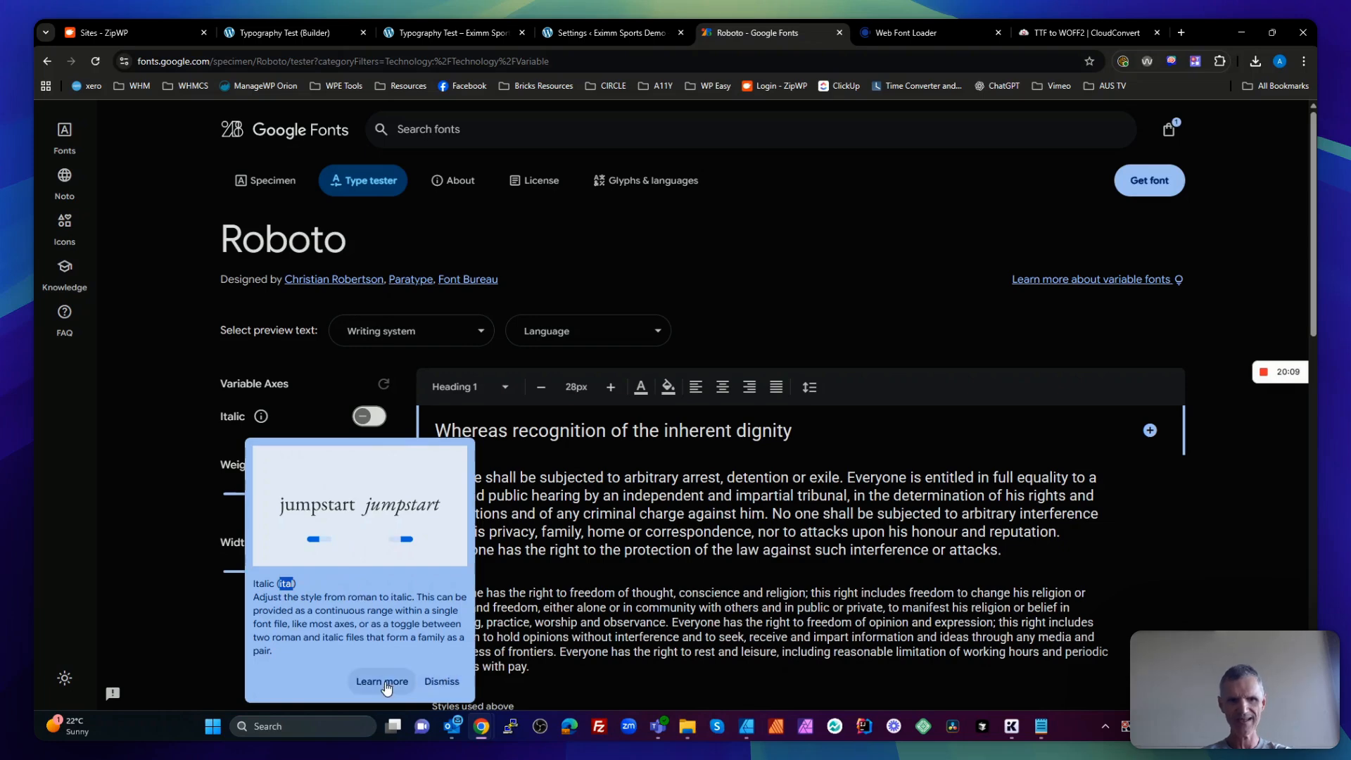
left_click(178, 529)
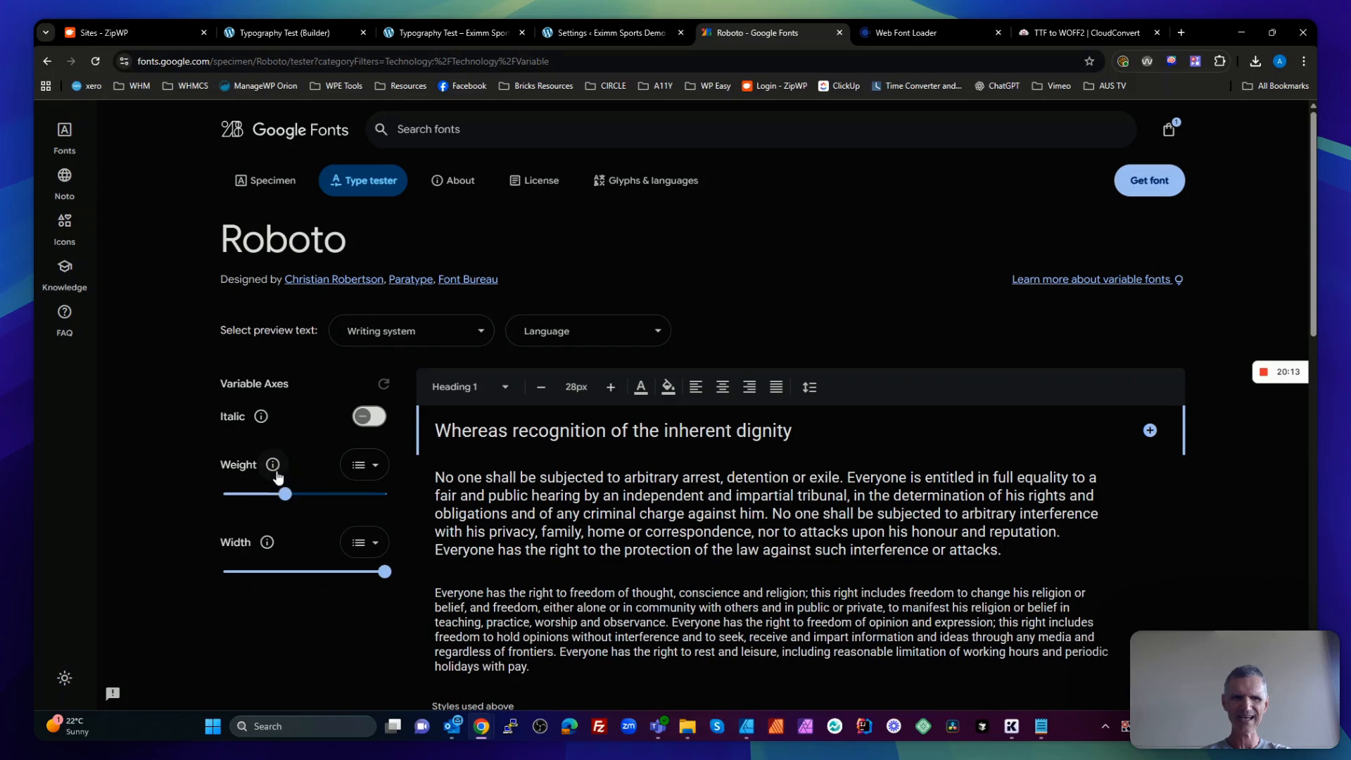
mouse_move(272, 464)
scroll(434, 627, "down", 1)
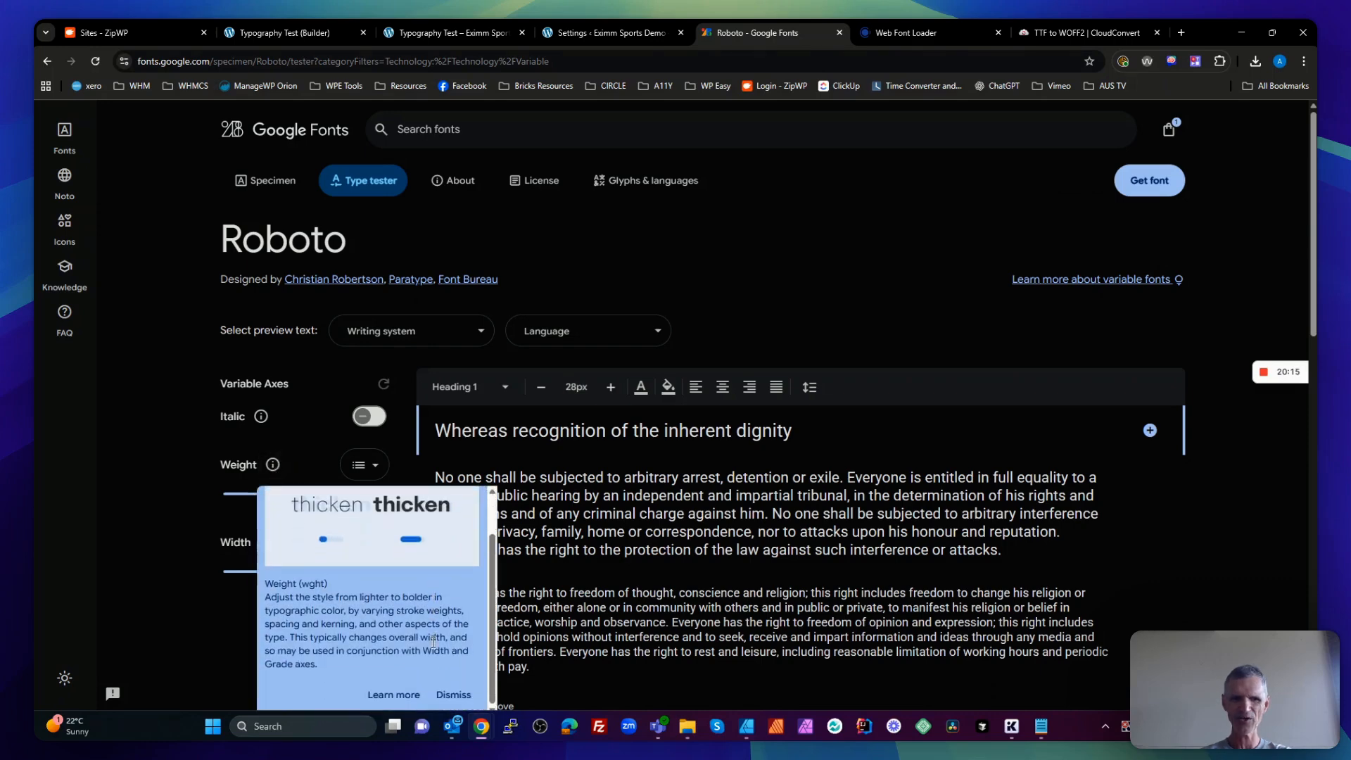
left_click_drag(300, 582, 506, 587)
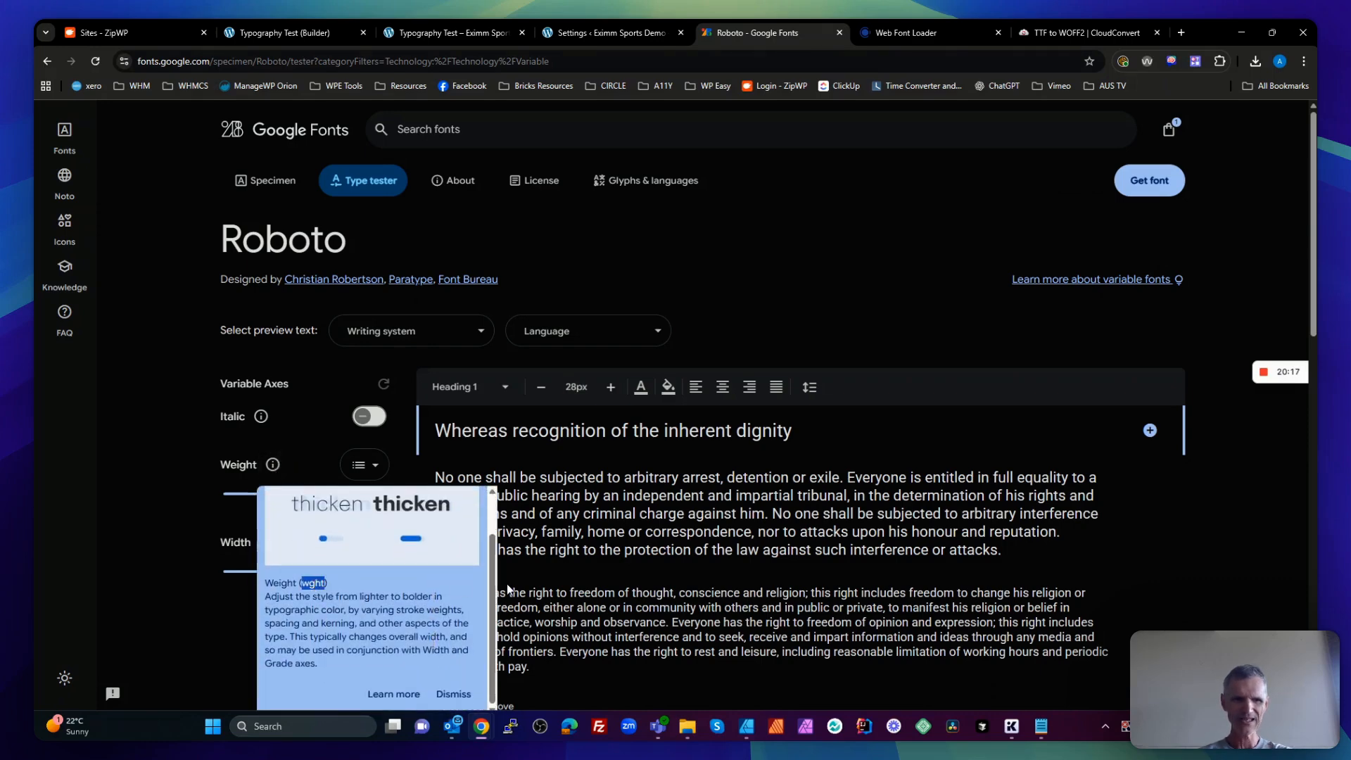
Examine the description and axis tag of Roboto's Width variable axis in the type tester, and close the description
left_click(171, 585)
left_click(267, 546)
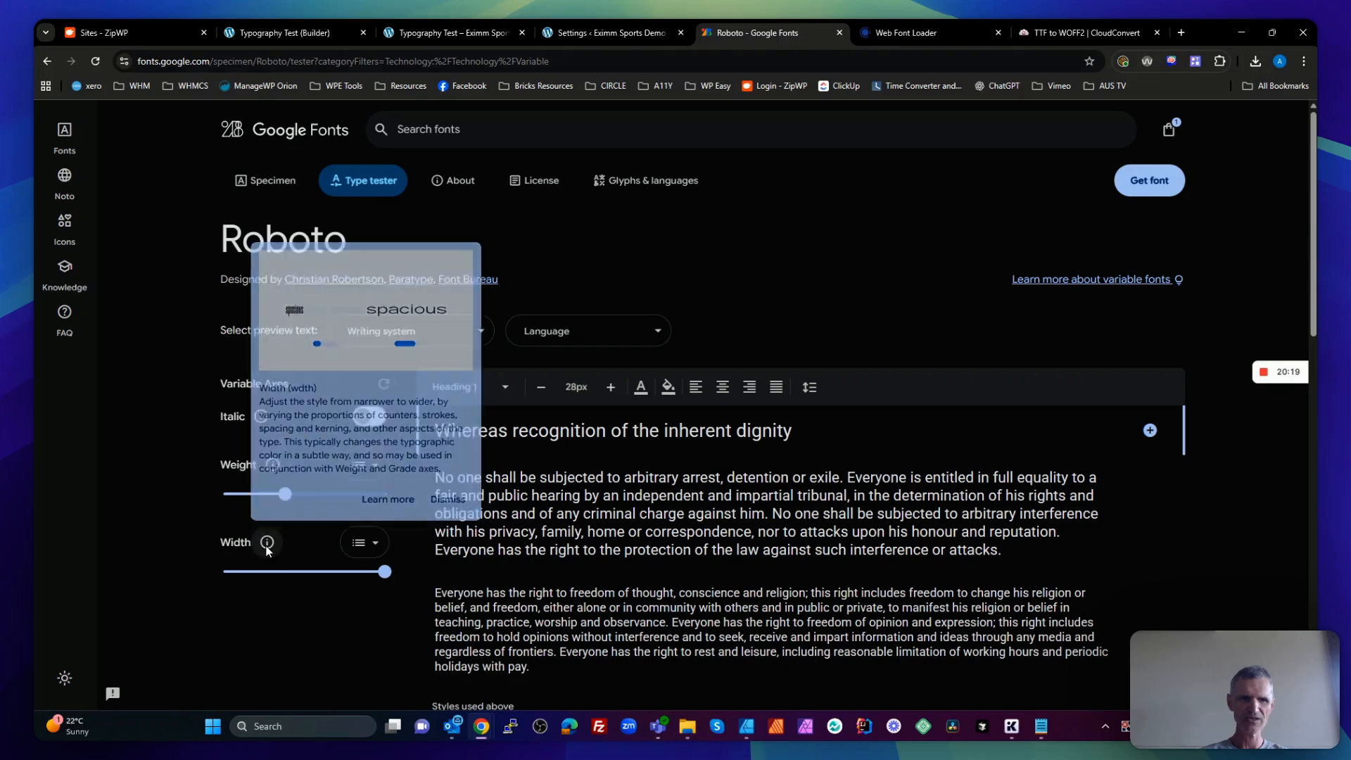
double_click(296, 388)
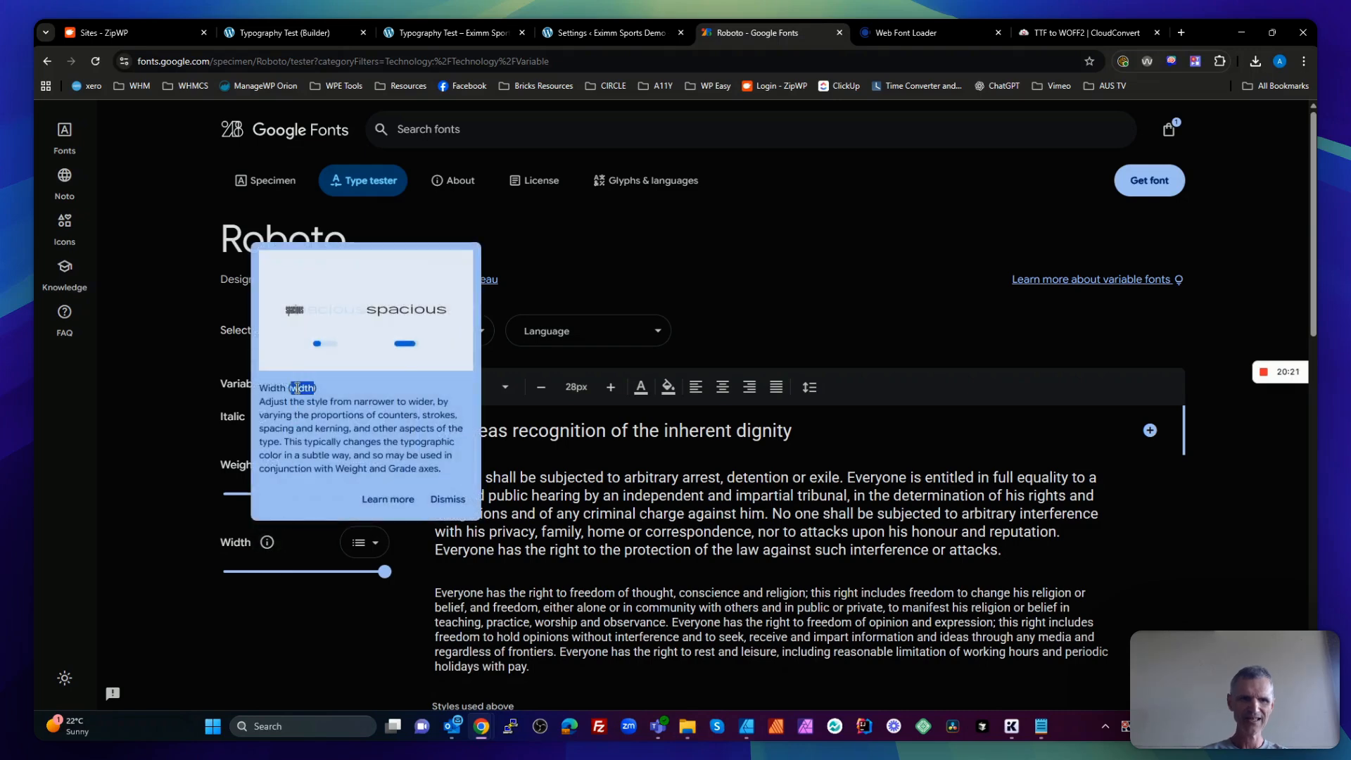
left_click(203, 526)
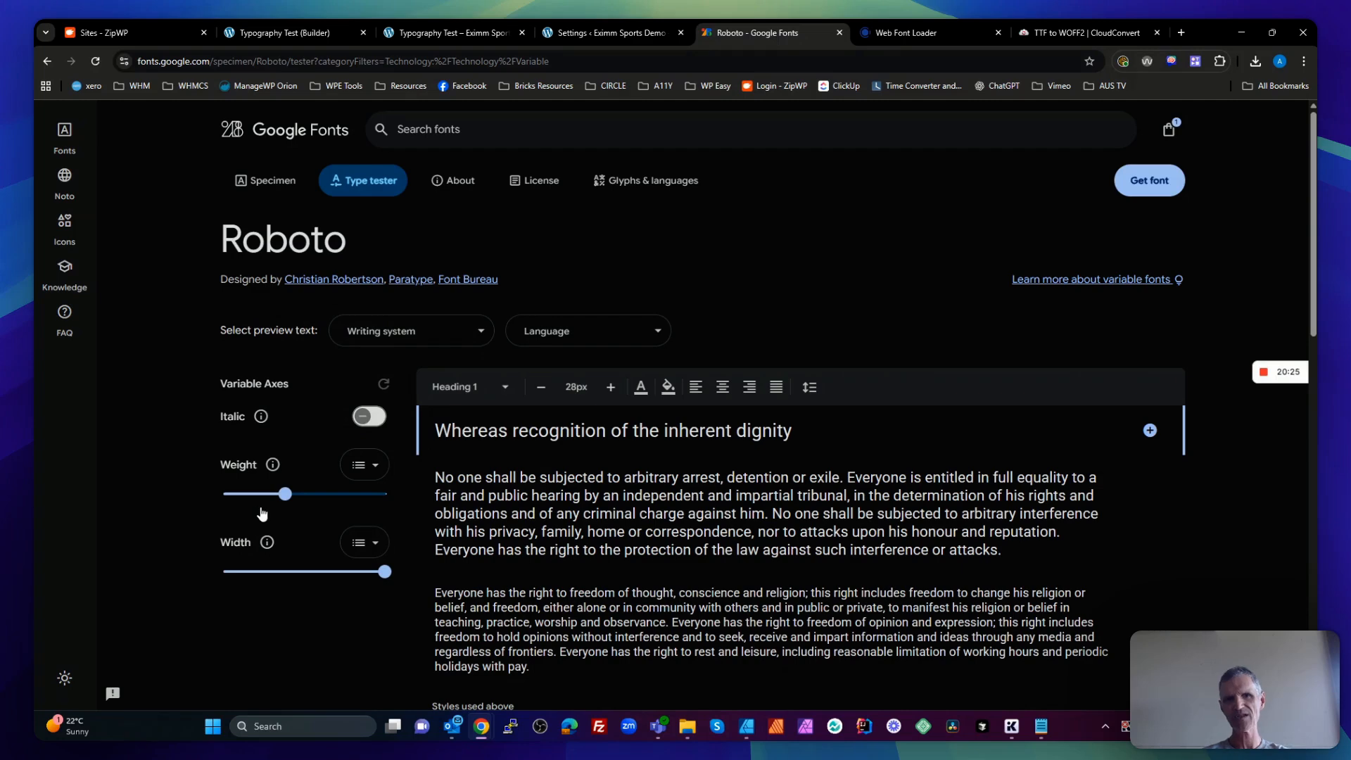
Switch to ChatGPT at chatgpt.com in place of the CloudConvert page and turn on a temporary chat
left_click(1095, 35)
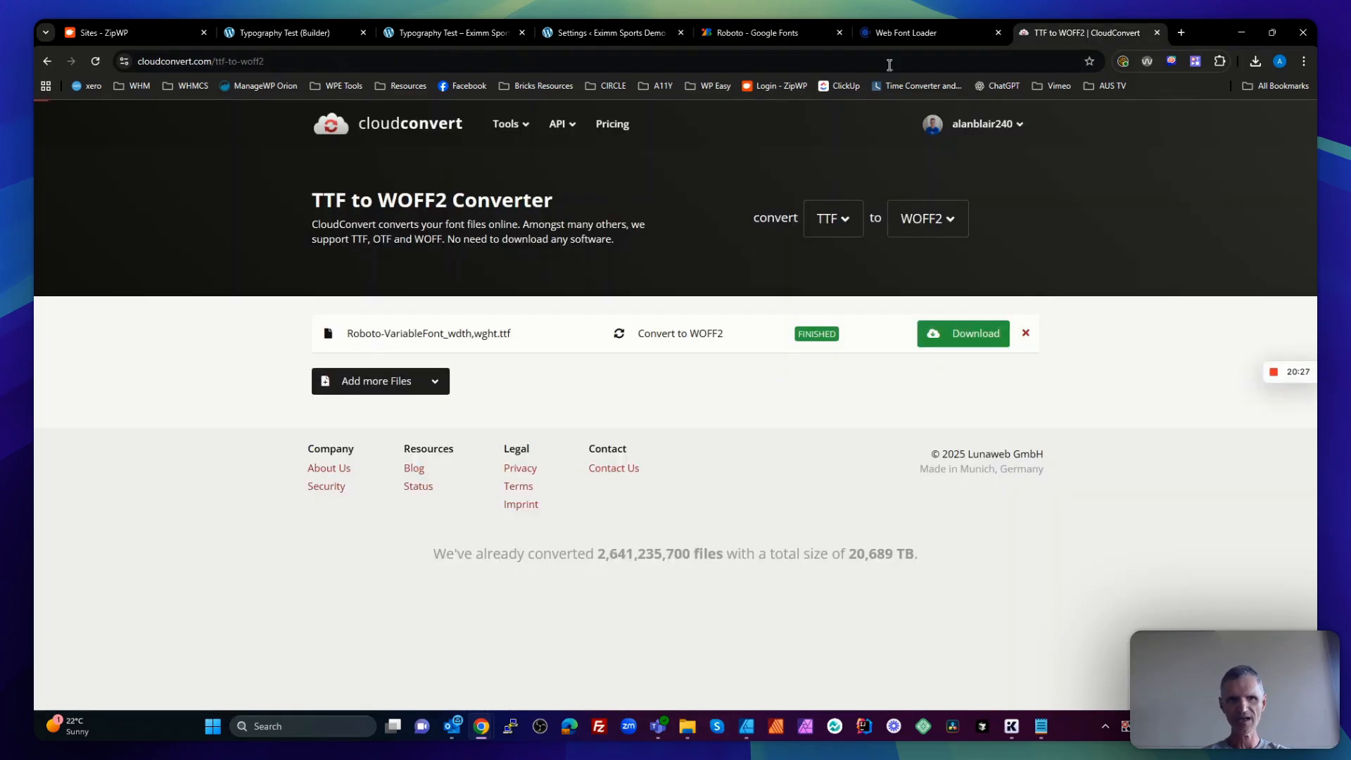
left_click(278, 62)
type("chatgpt.com")
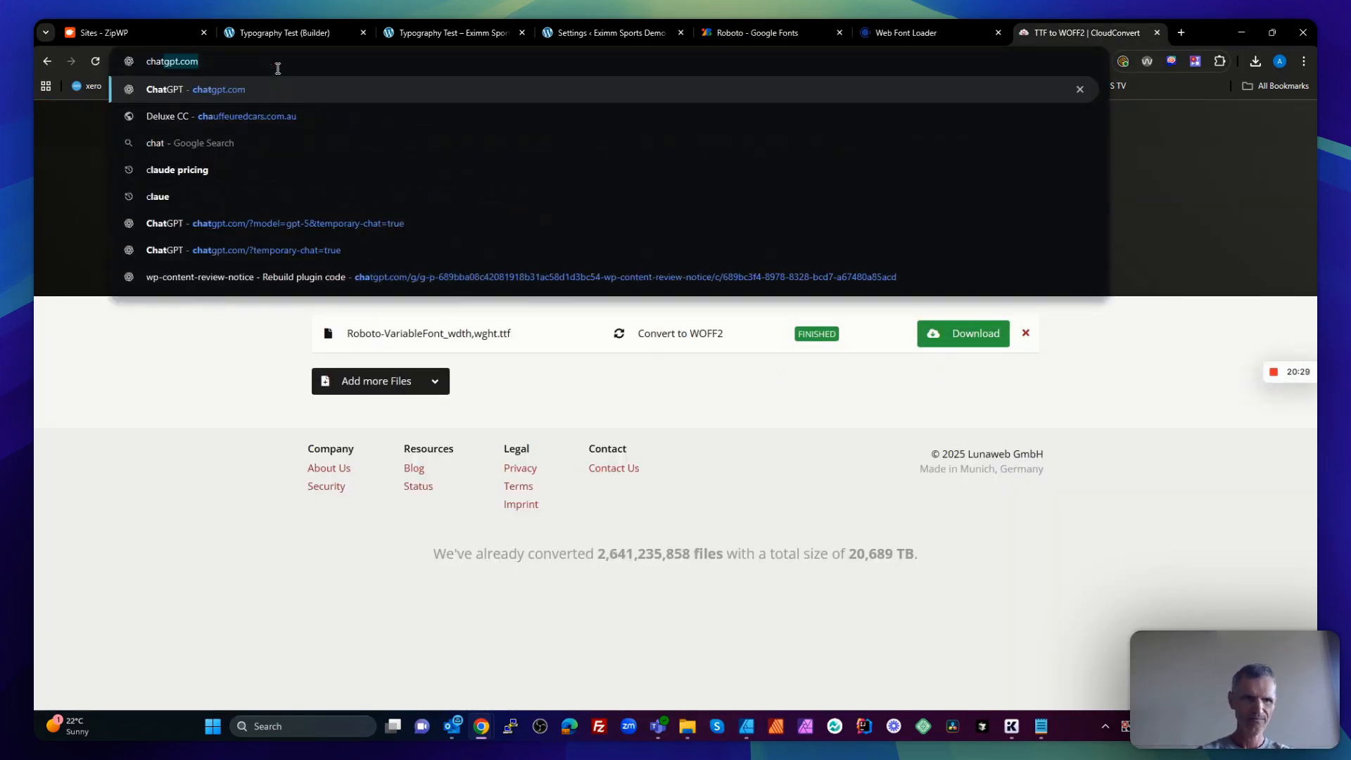
key("Return")
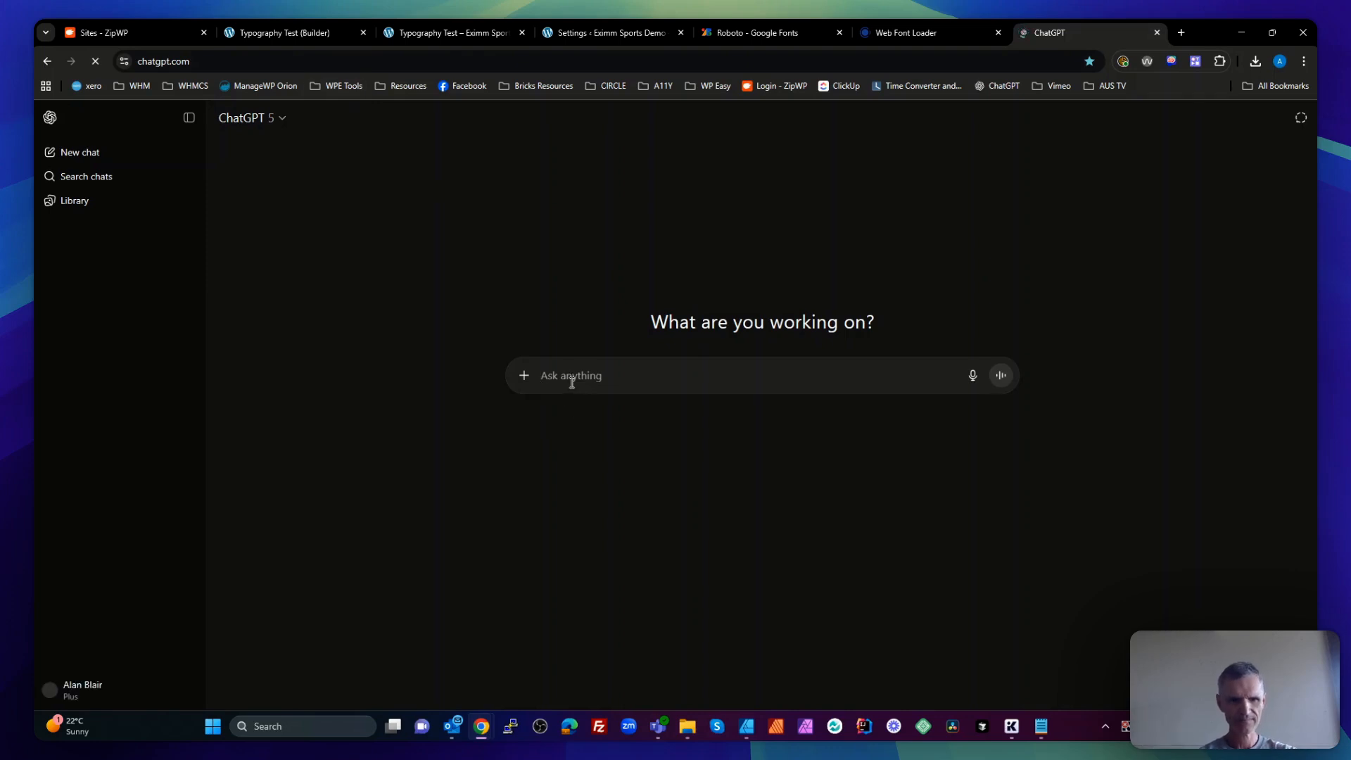
type("e")
left_click(1300, 117)
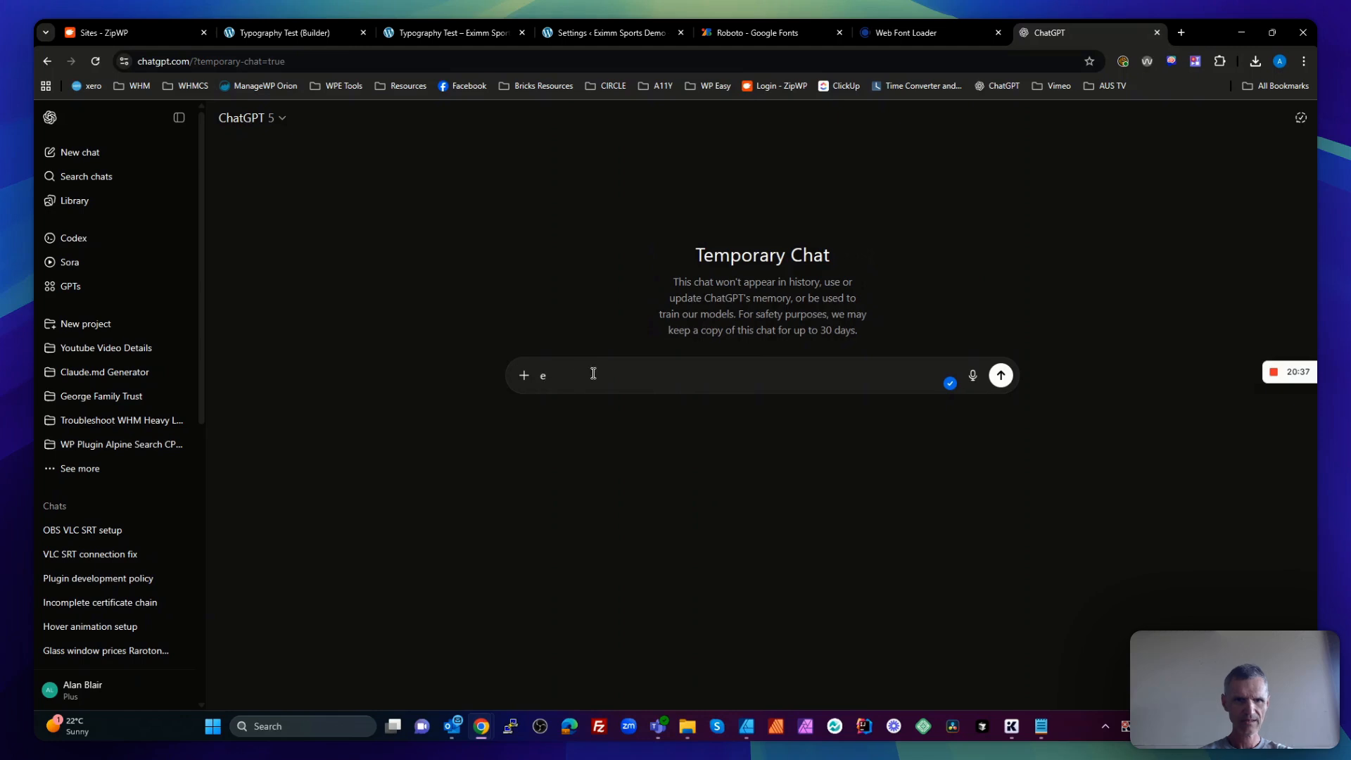
Ask ChatGPT "explain font-variation-setings" in the temporary chat
key("BackSpace")
type("ex")
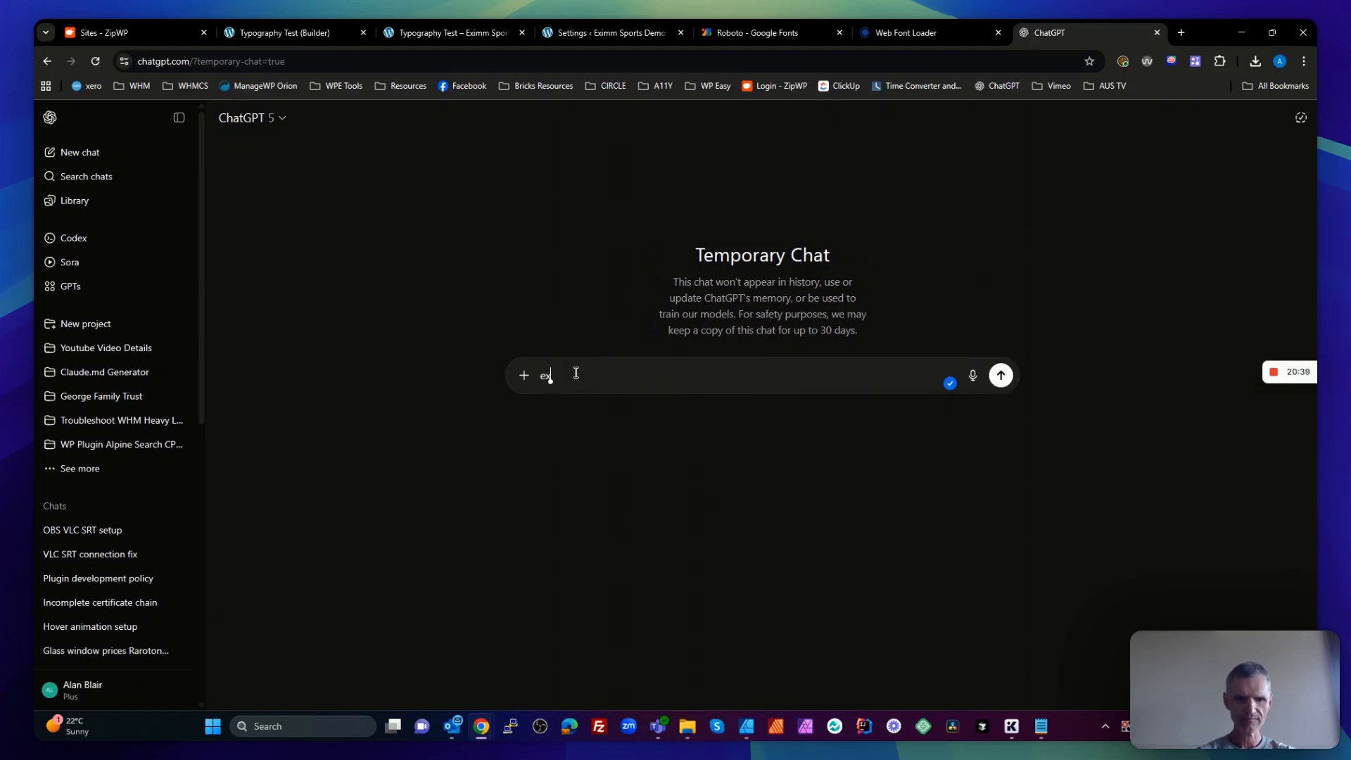
type("plain")
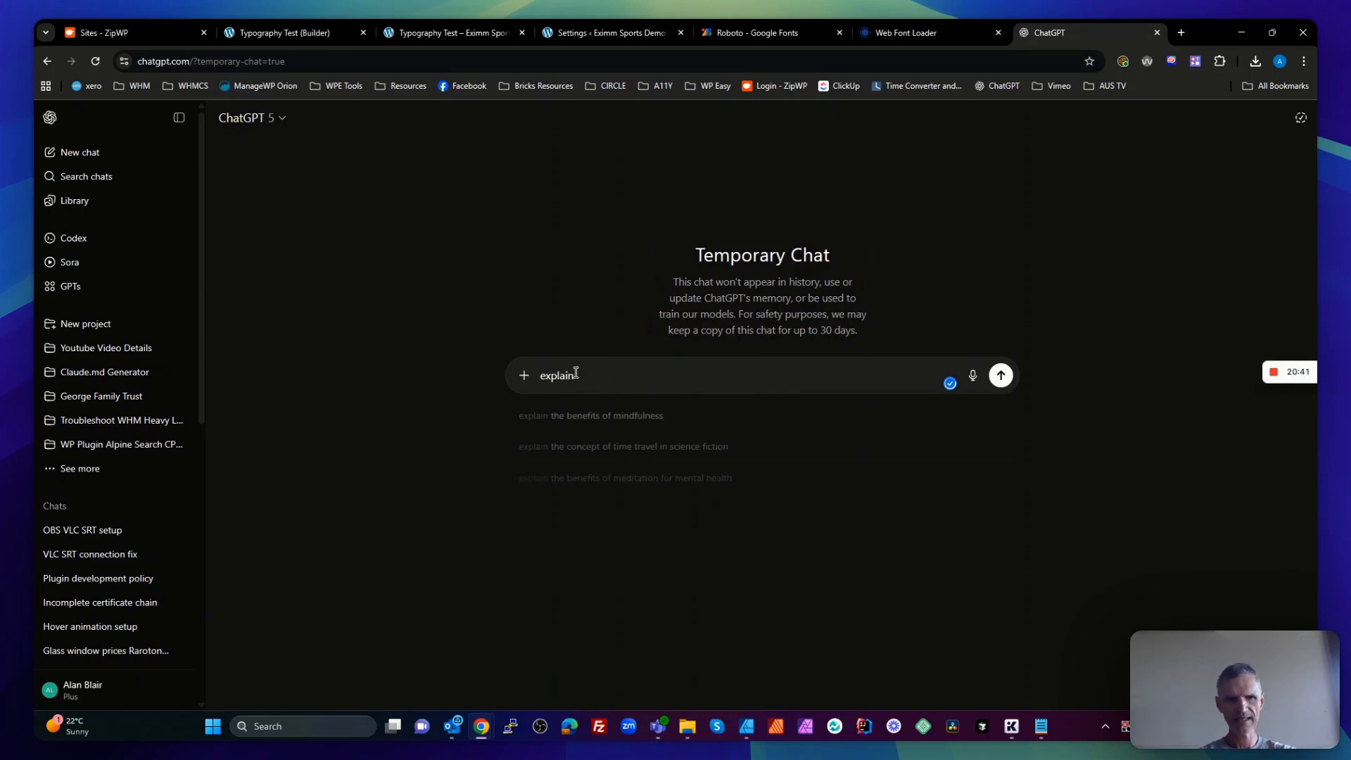
type(" fo")
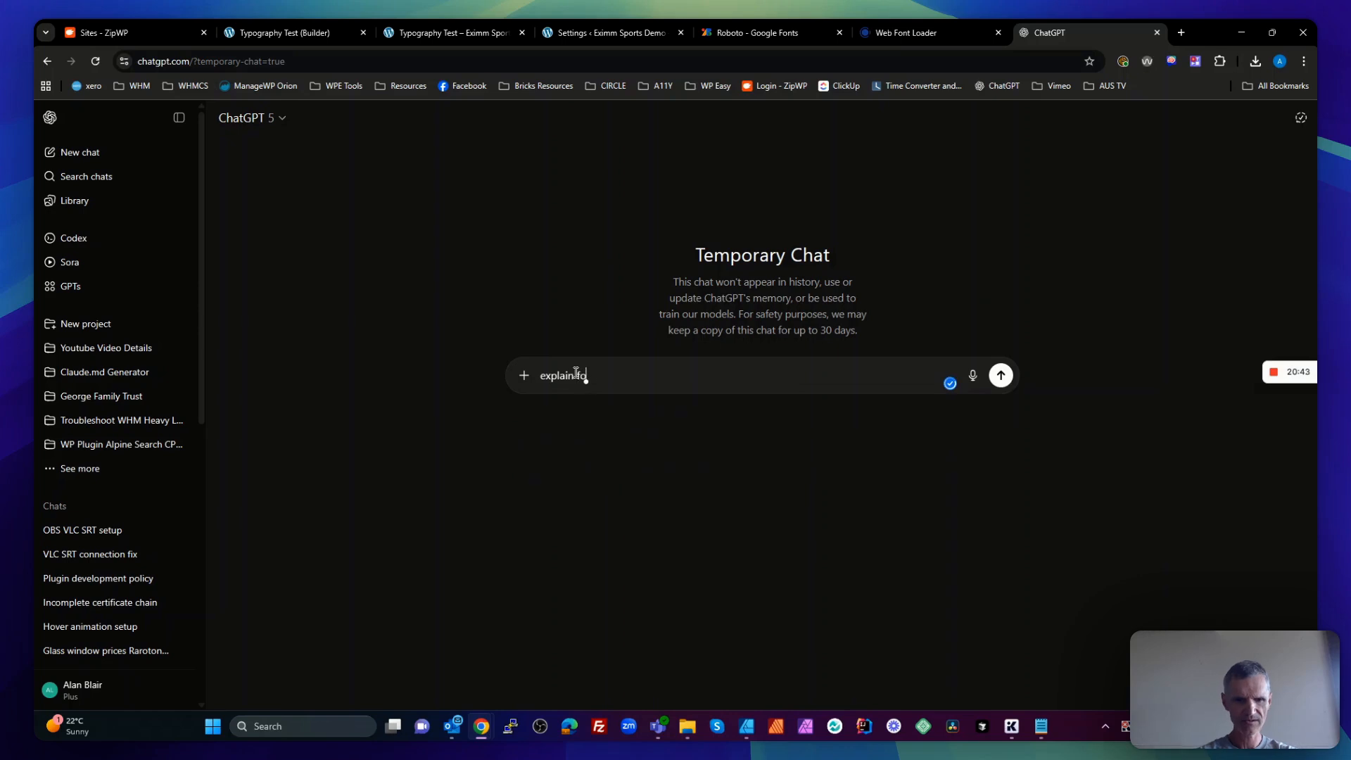
type("nt-variation0")
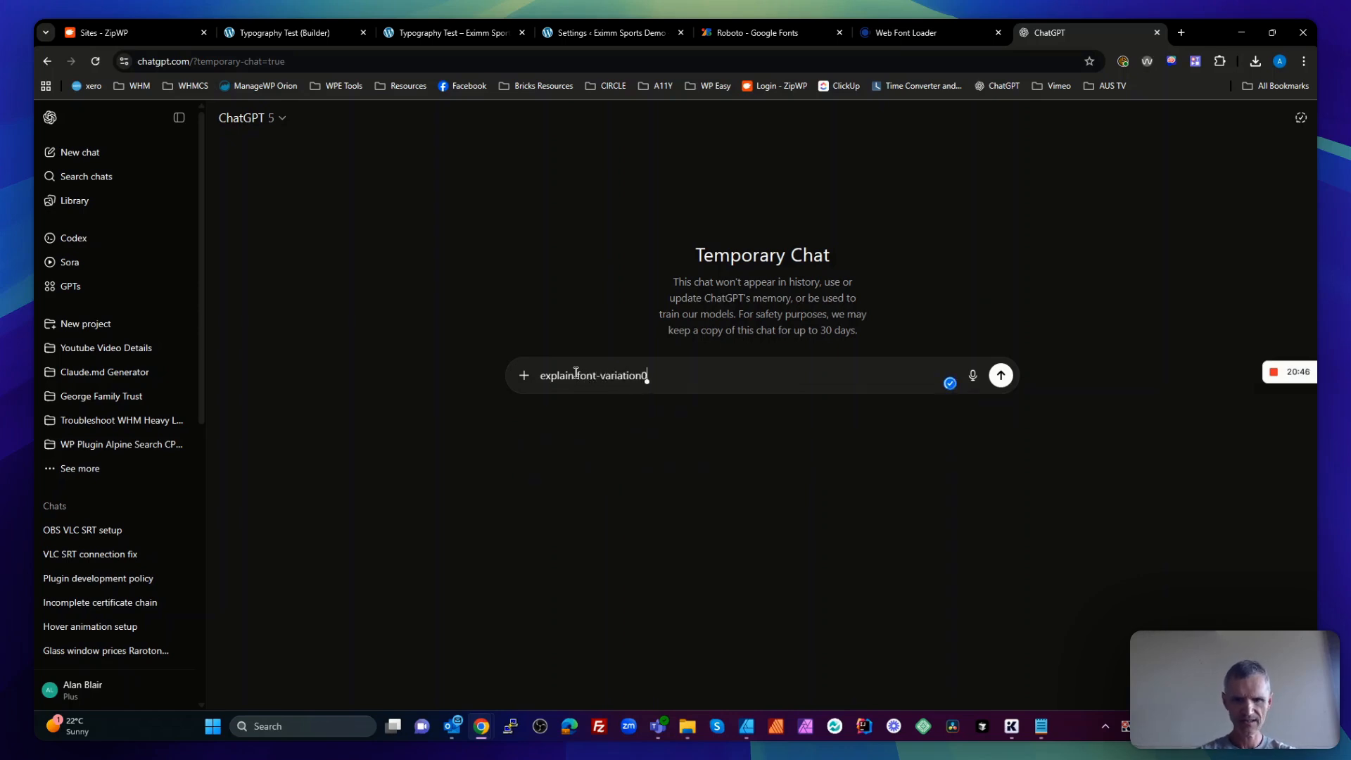
key("BackSpace")
type("-settings")
key("Return")
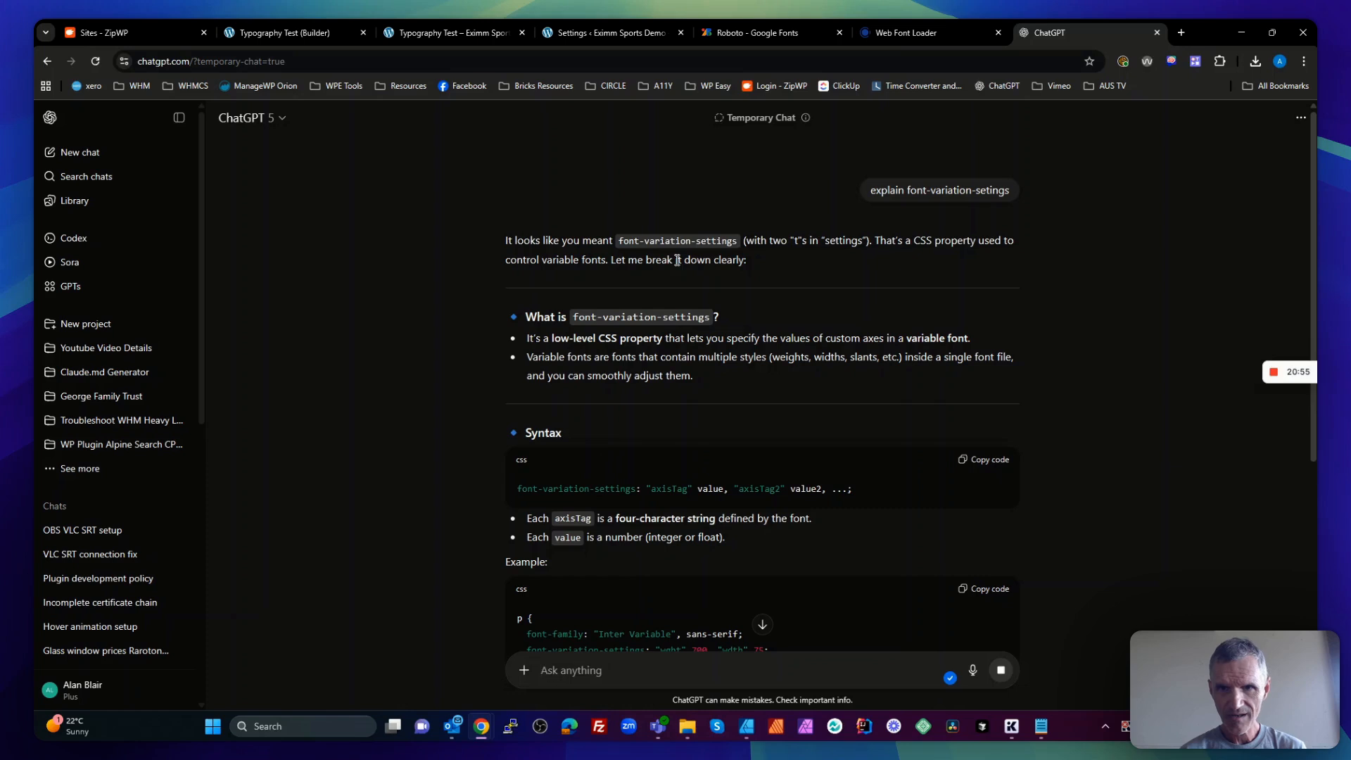
Read the answer's font-variation-settings syntax, its axis tags and values, and the Inter Variable example
scroll(874, 349, "down", 1)
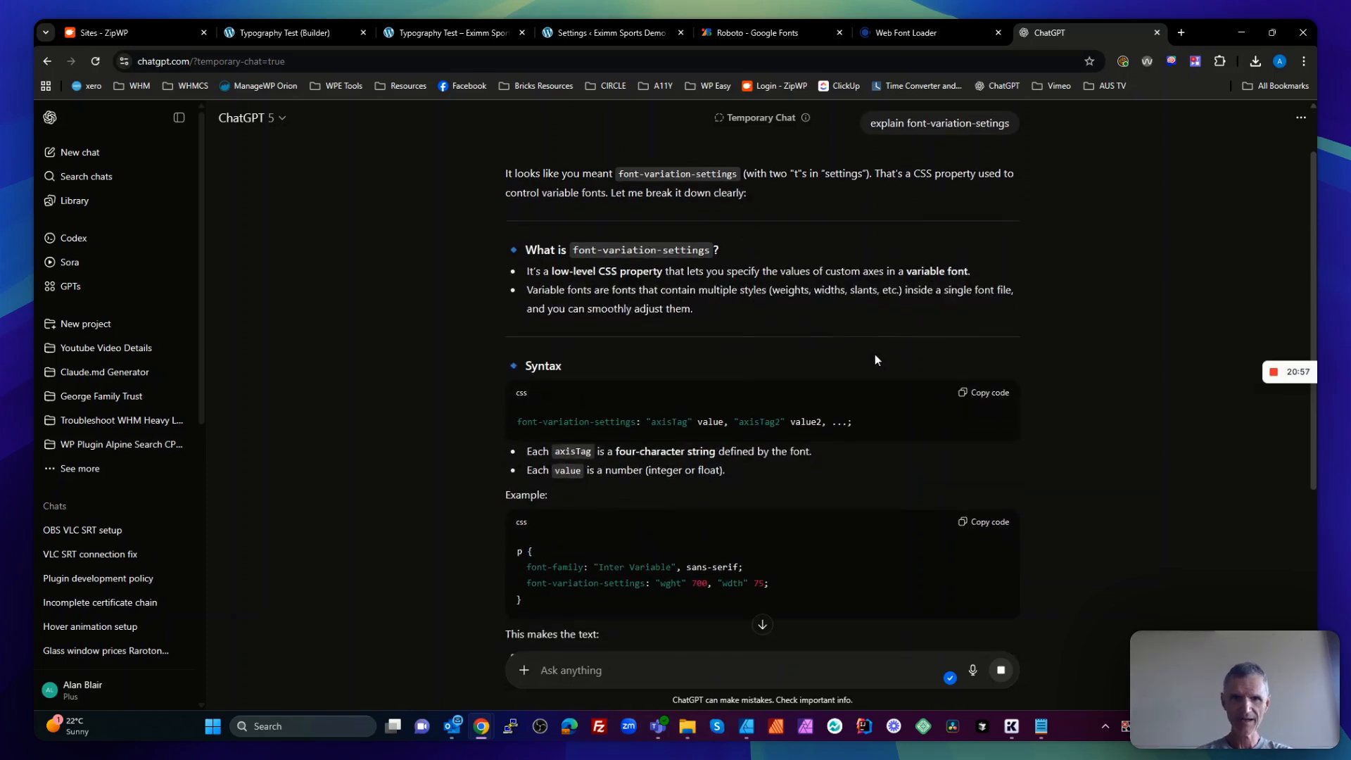
left_click_drag(870, 426, 517, 425)
left_click_drag(517, 425, 563, 429)
double_click(677, 423)
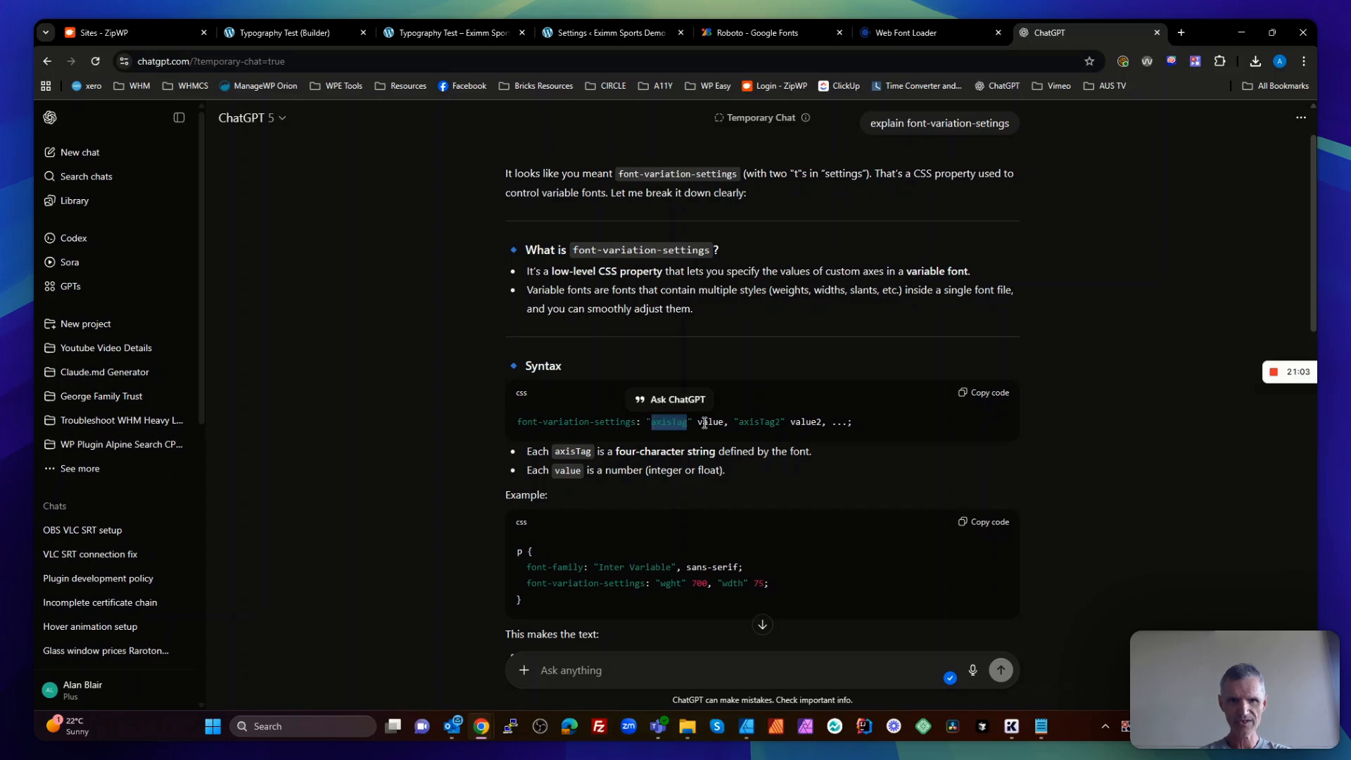
left_click(711, 422)
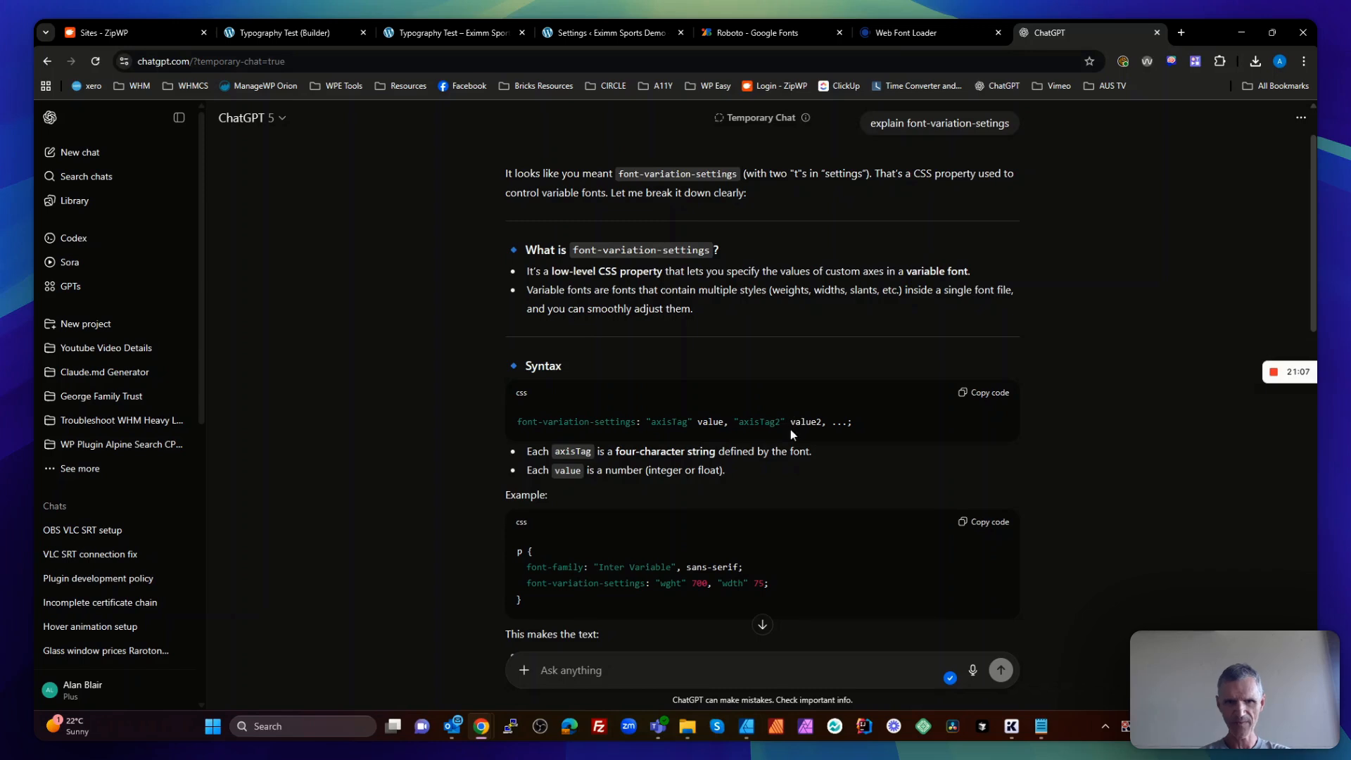
scroll(790, 430, "down", 1)
scroll(790, 435, "down", 1)
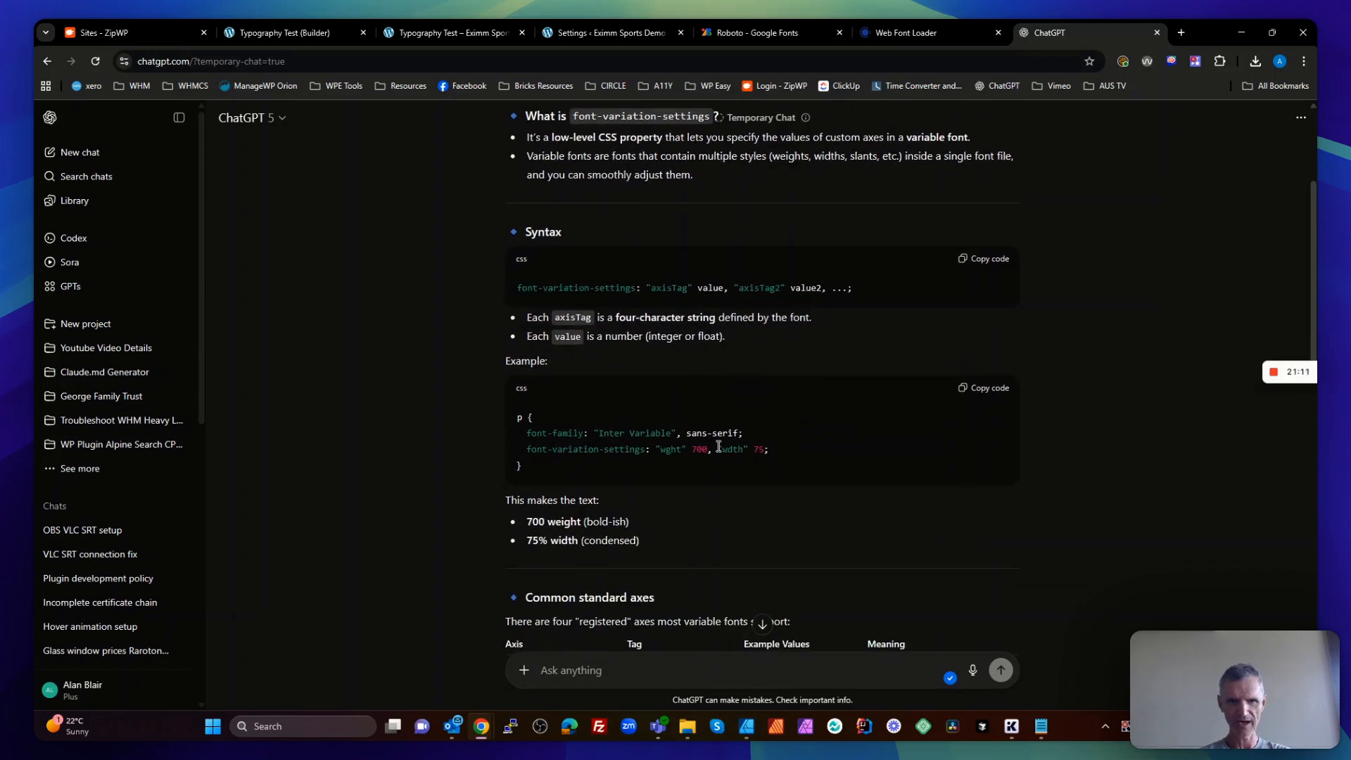
left_click_drag(774, 450, 678, 449)
left_click(762, 446)
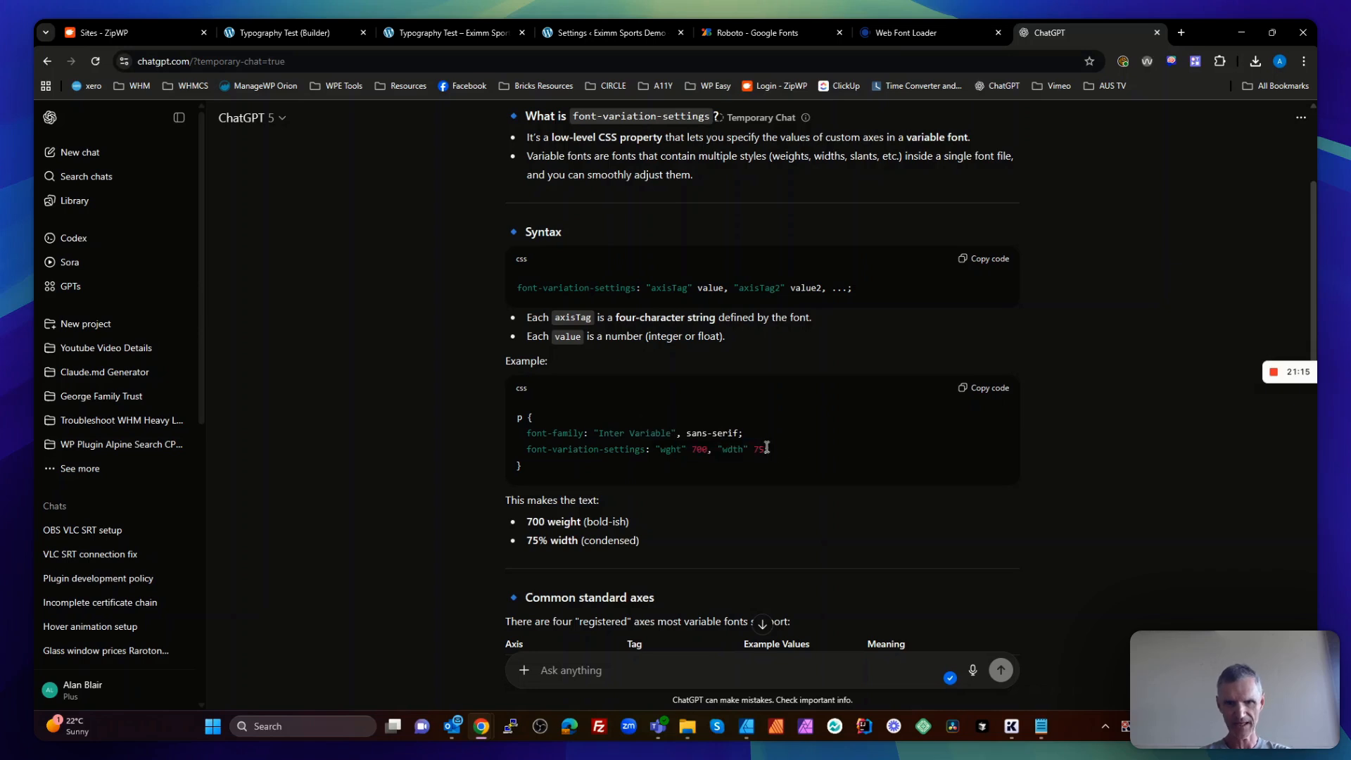
Copy "wght" 700, "wdth" 75 from ChatGPT's example into the font variation settings of all headings in the Bricks builder
left_click_drag(765, 448, 658, 456)
key("ctrl+c")
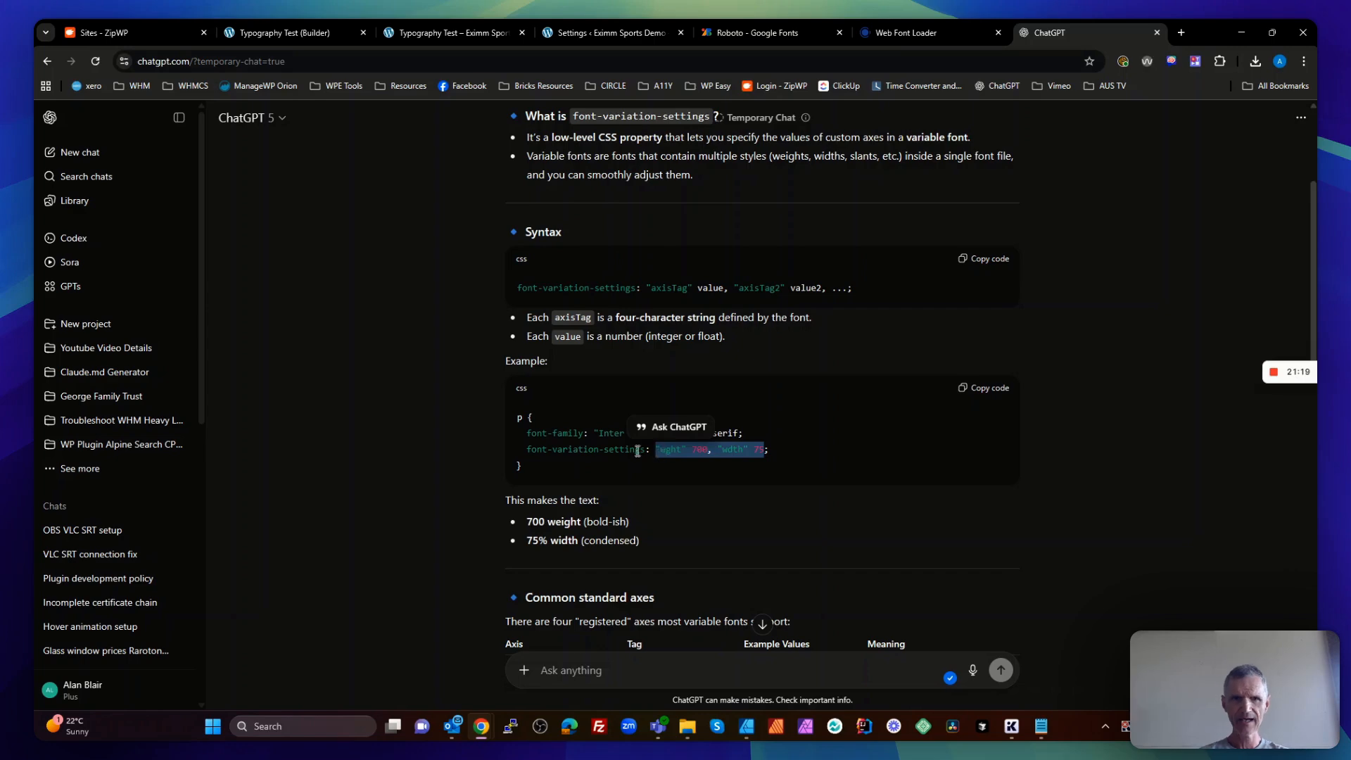
left_click(312, 31)
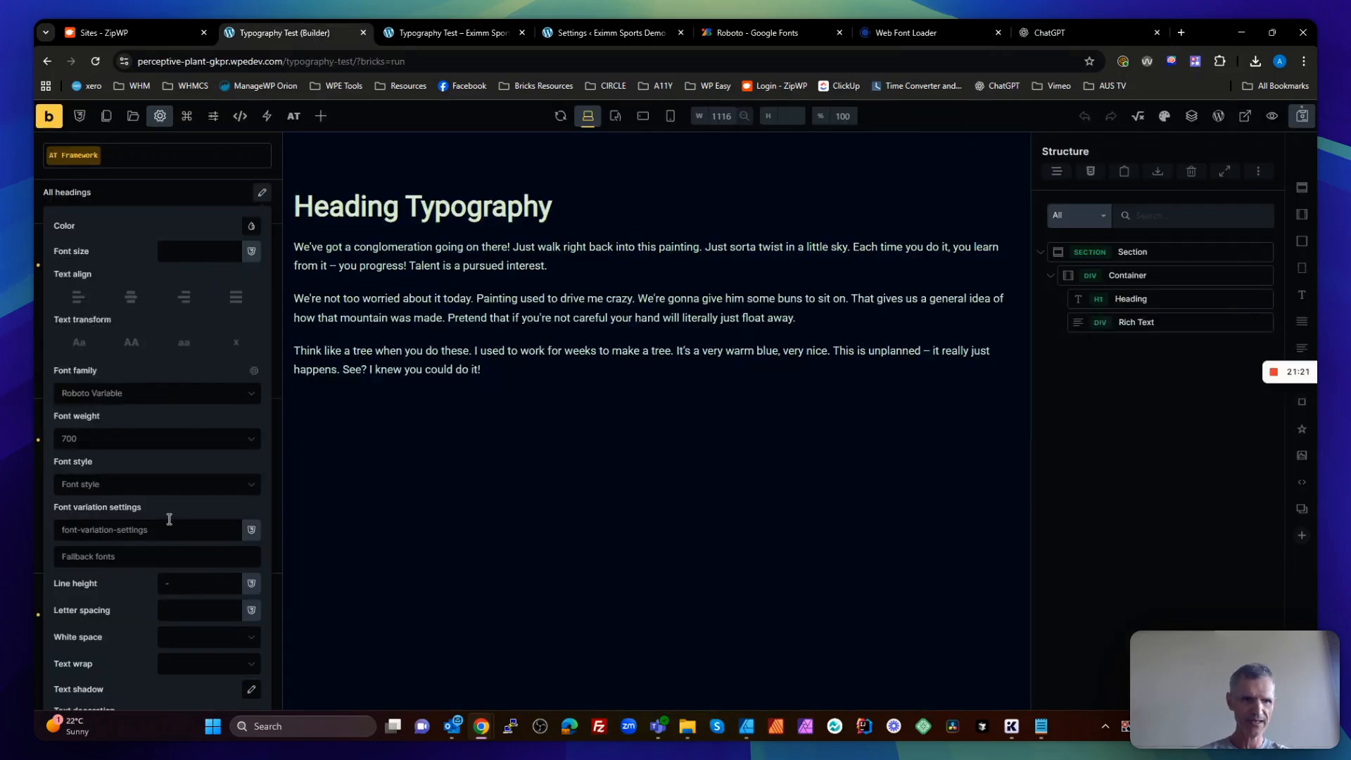
left_click(127, 533)
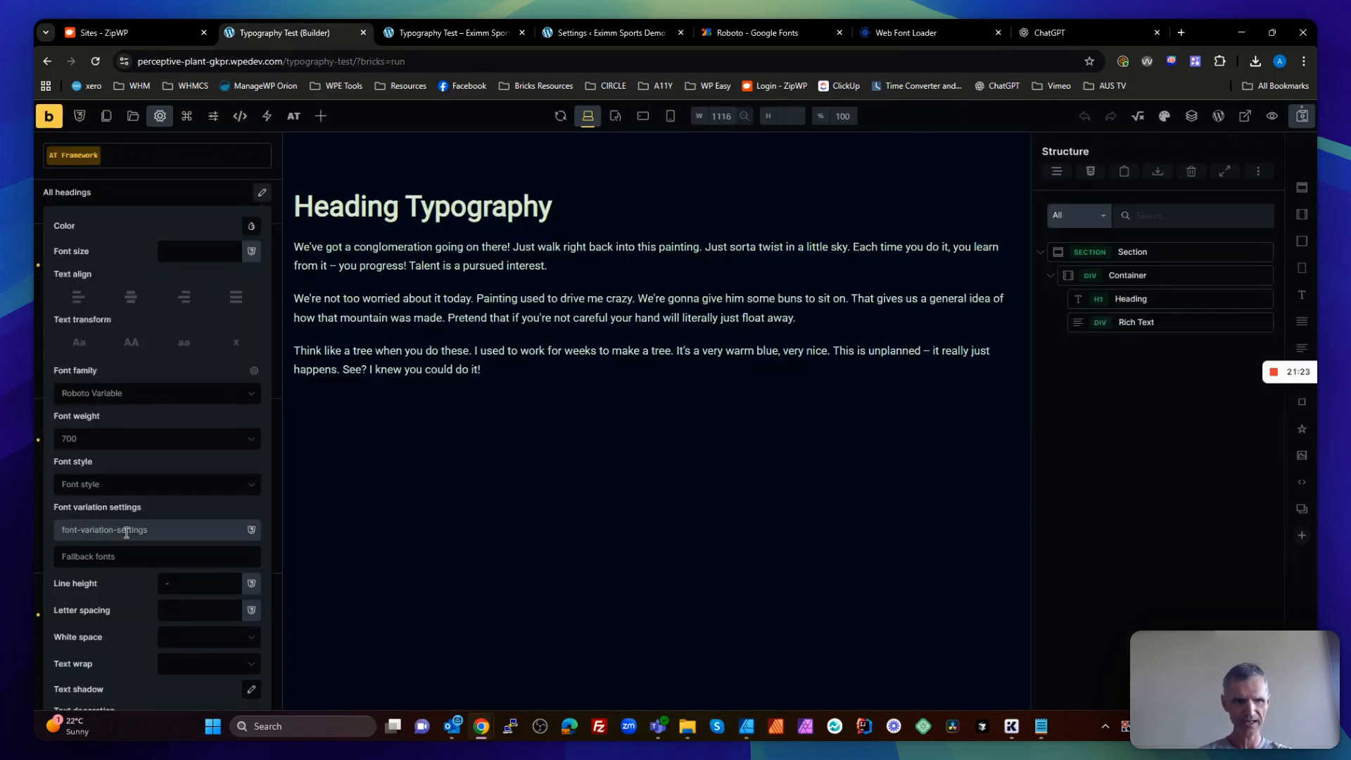
key("ctrl+v")
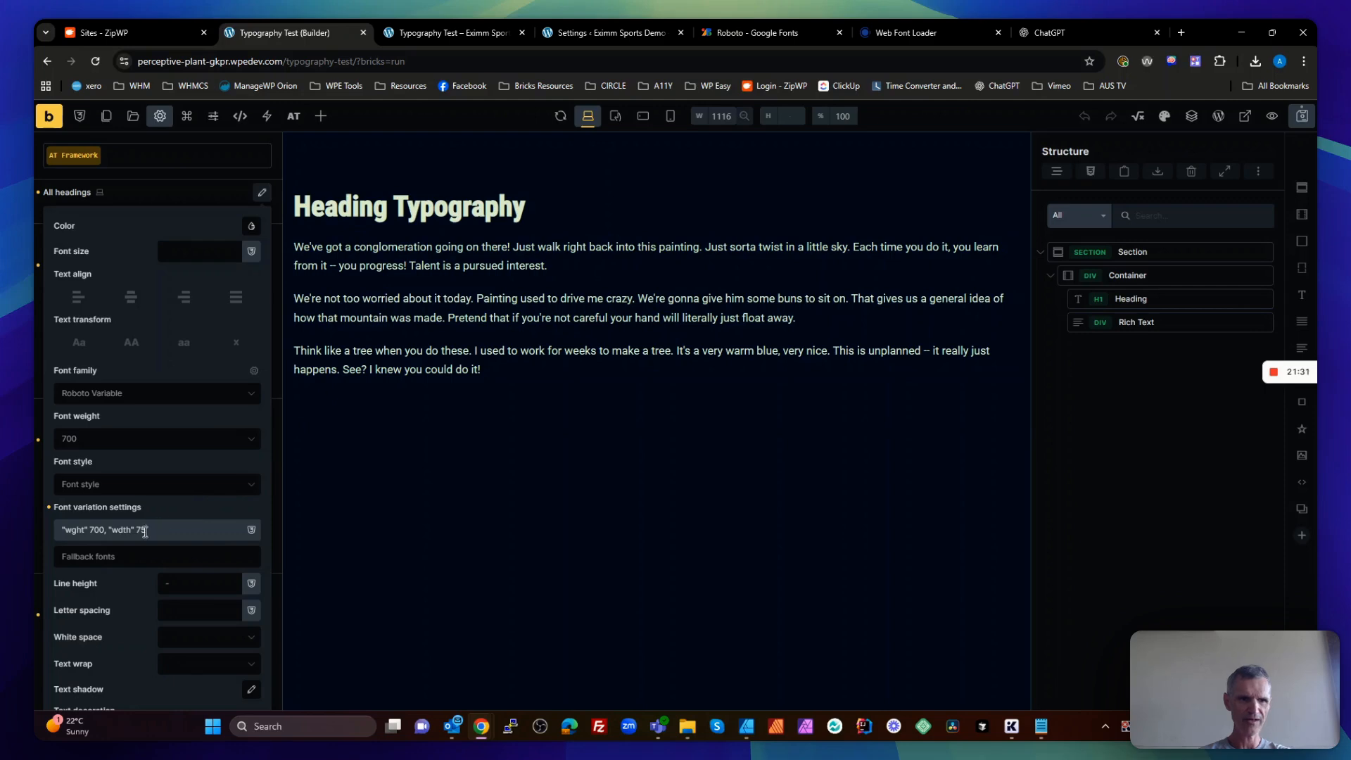
Try wght values 600, 400, 300 and 100 in the headings' font variation settings, and set wght to 200
left_click(94, 528)
key("BackSpace")
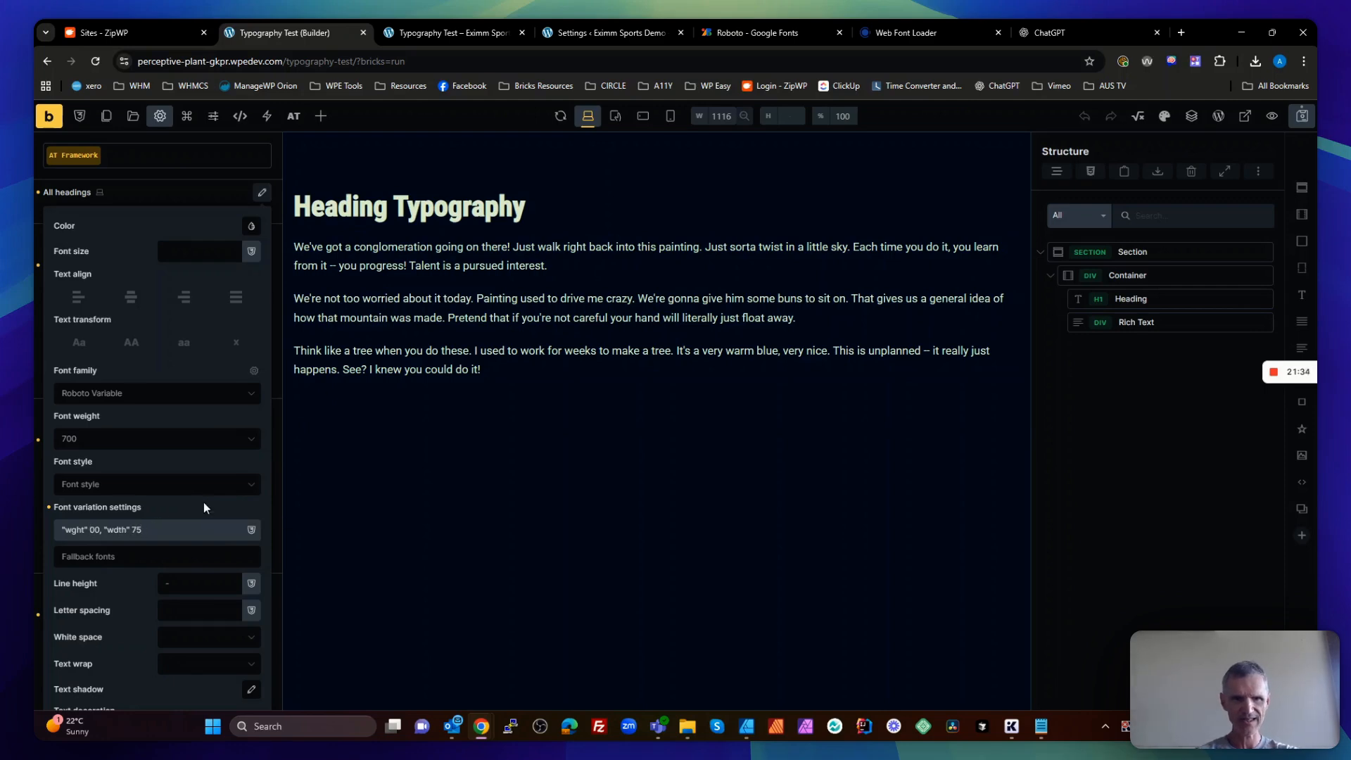
type("6")
key("BackSpace")
type("4")
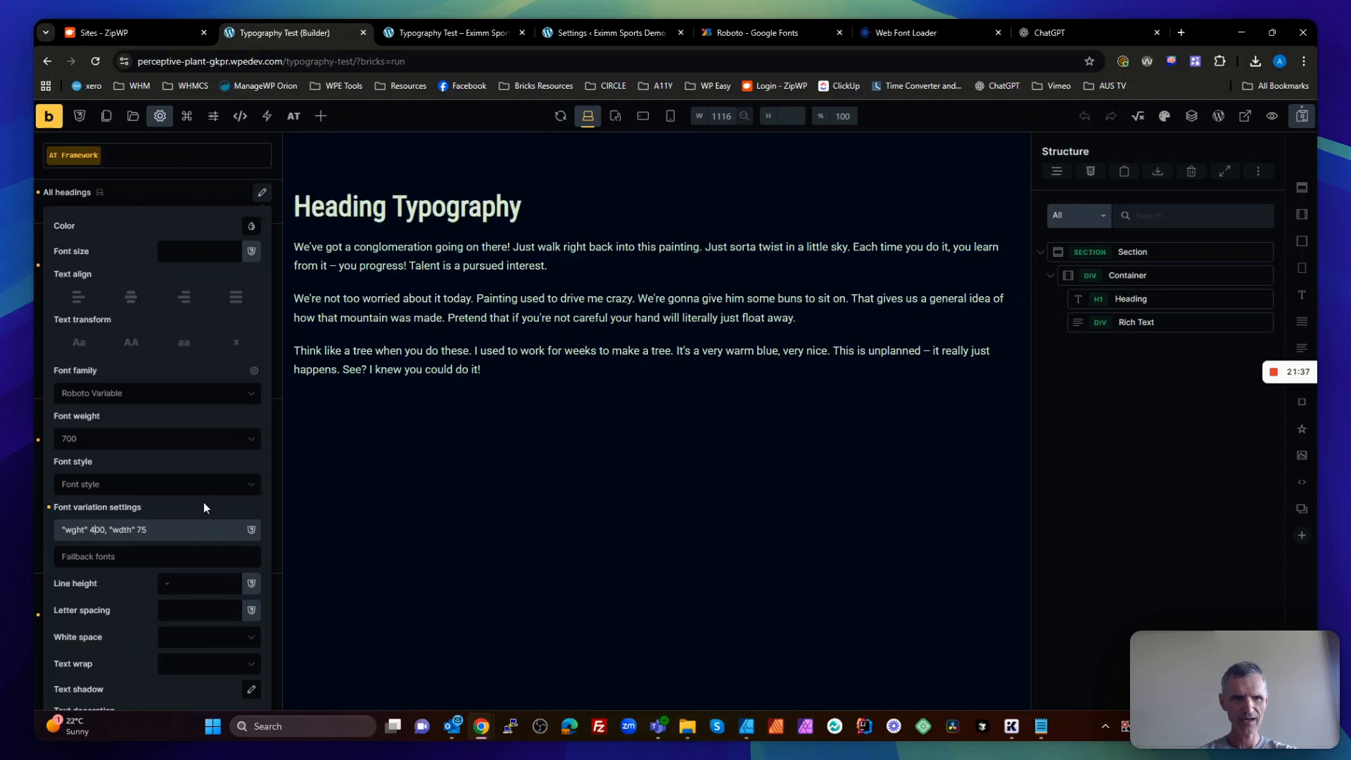
key("BackSpace")
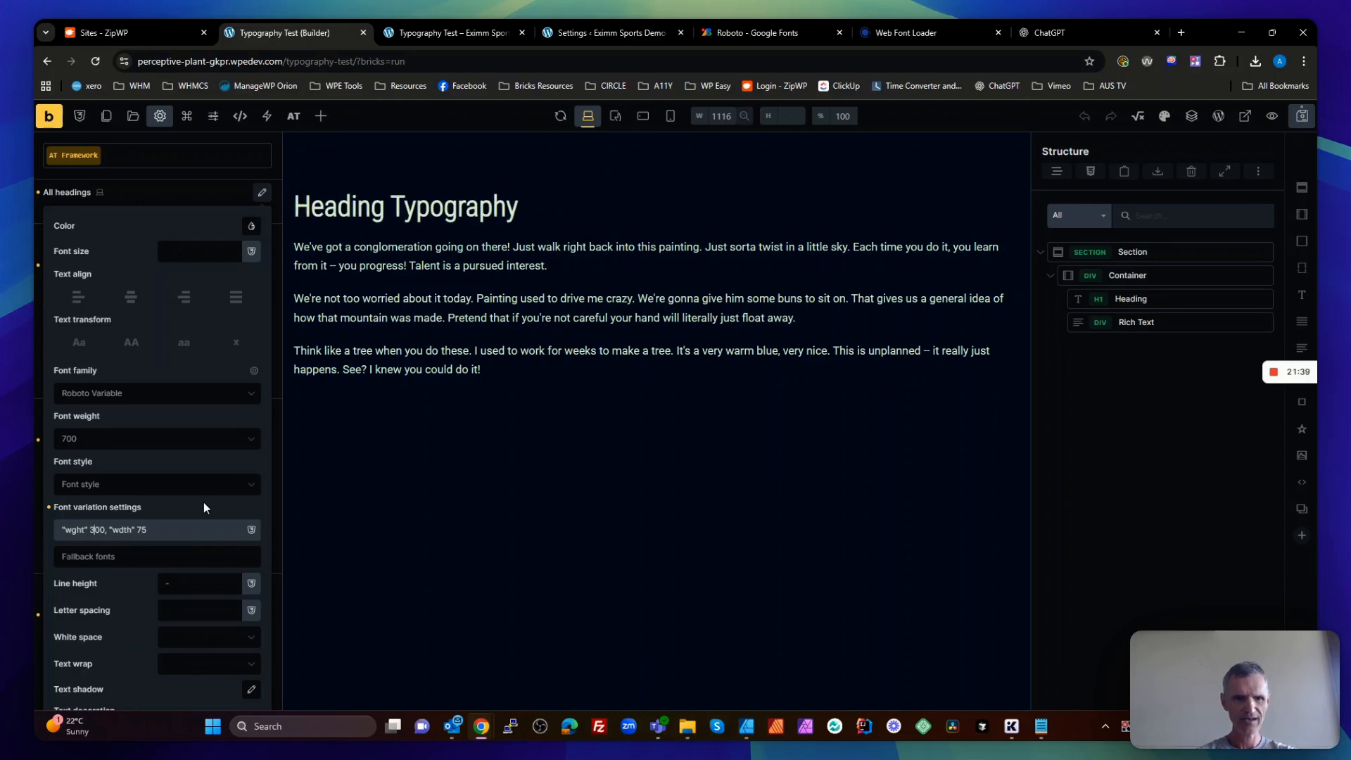
type("1")
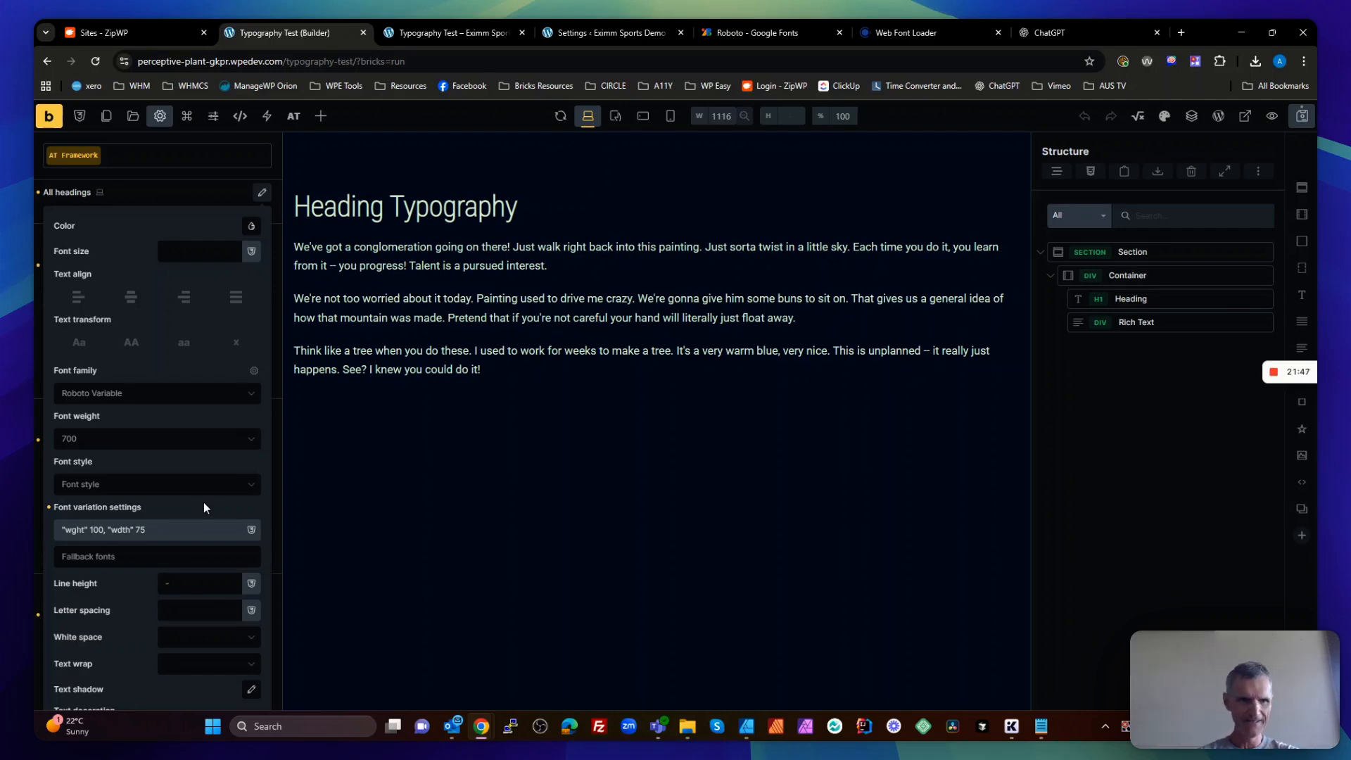
key("BackSpace")
type("2")
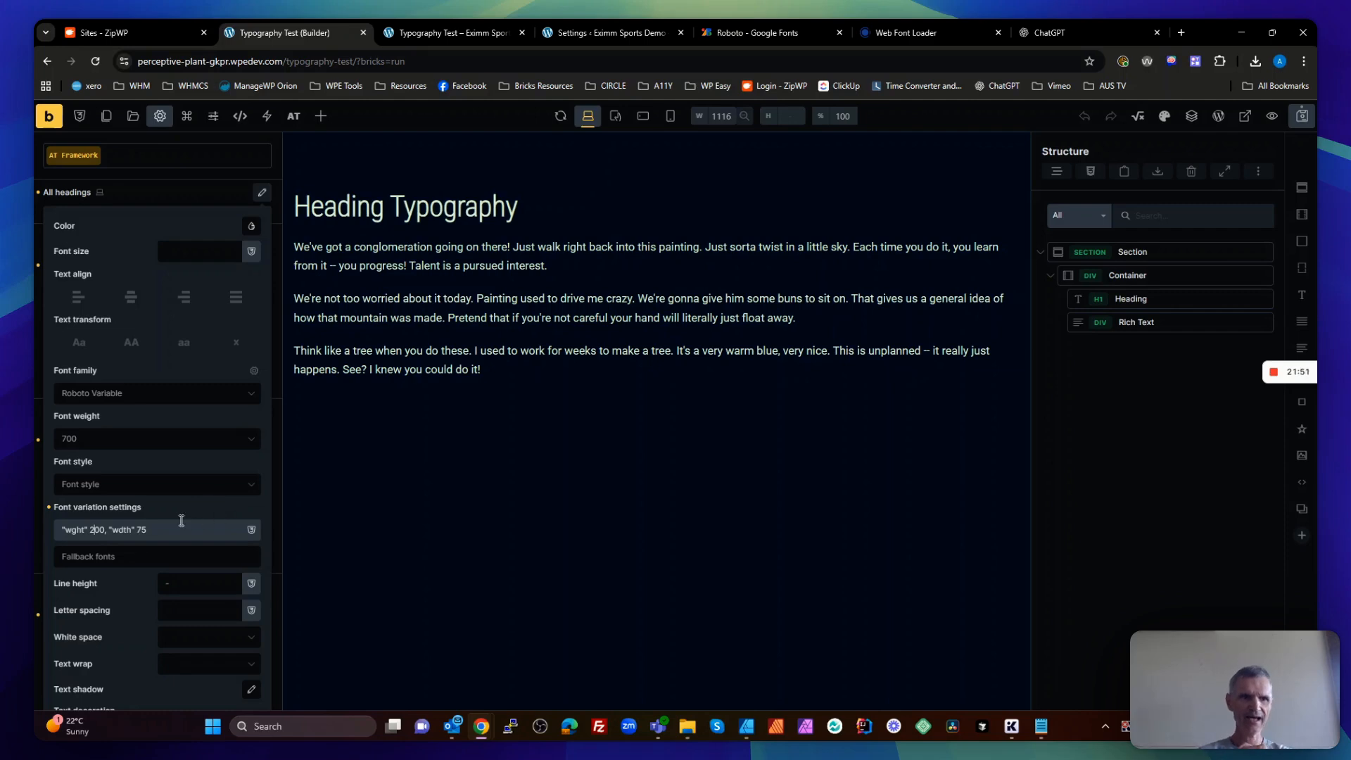
Check the range of Roboto's Width axis with its slider in the Google Fonts type tester
left_click_drag(150, 529, 137, 529)
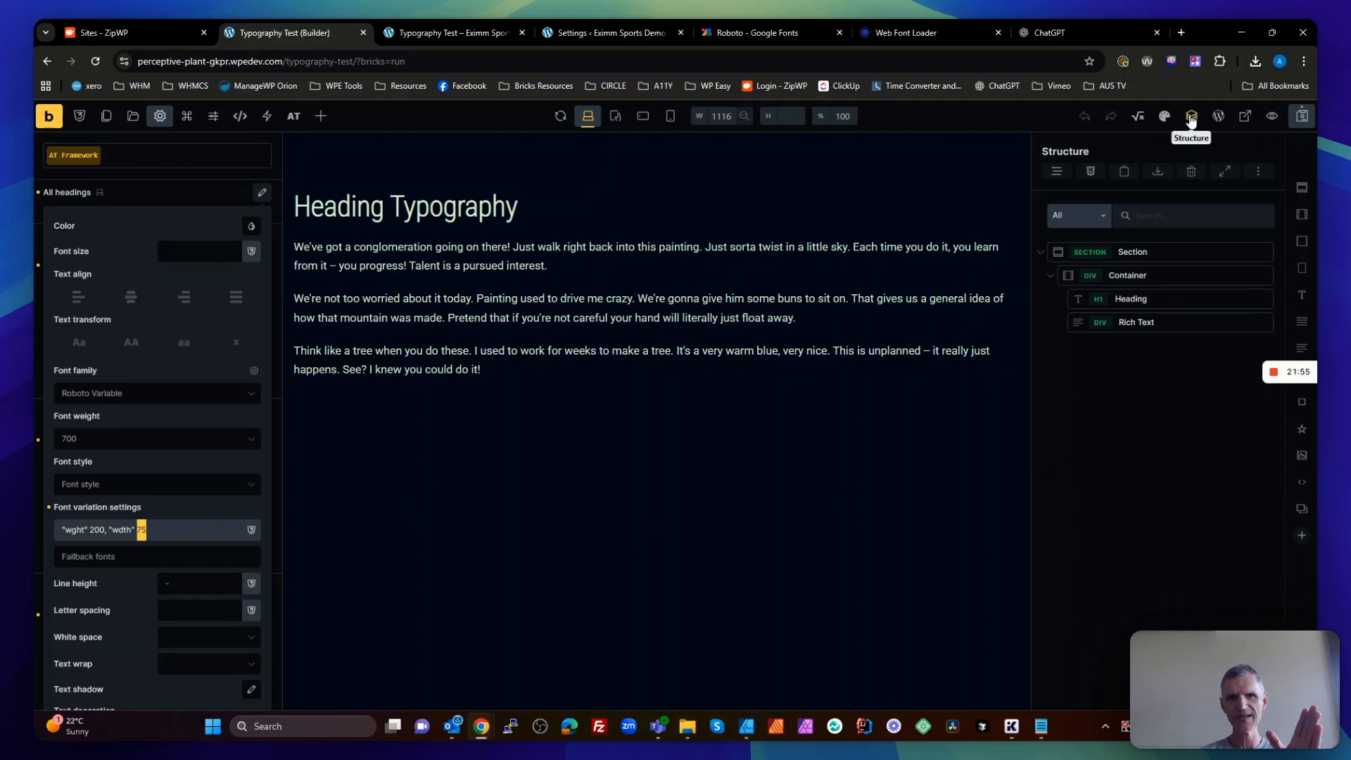
left_click(771, 34)
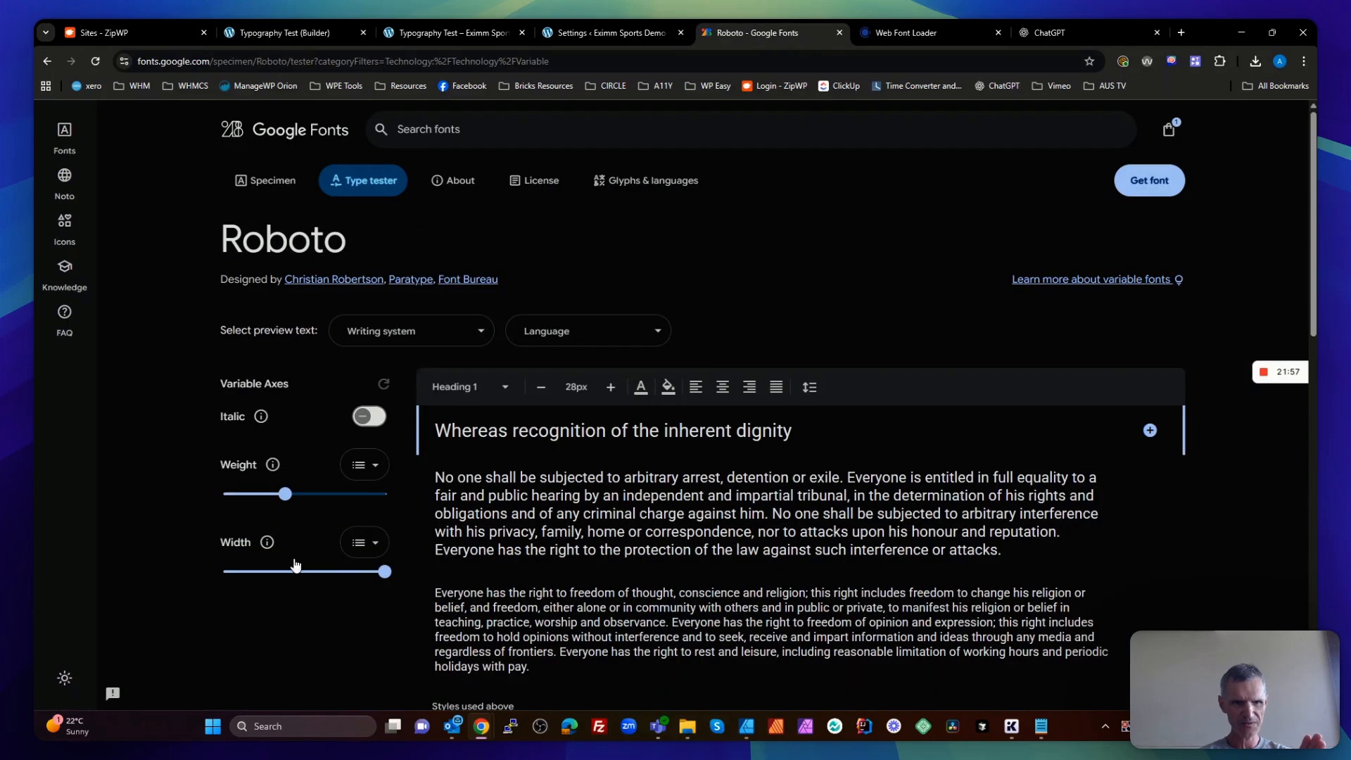
left_click_drag(382, 574, 830, 146)
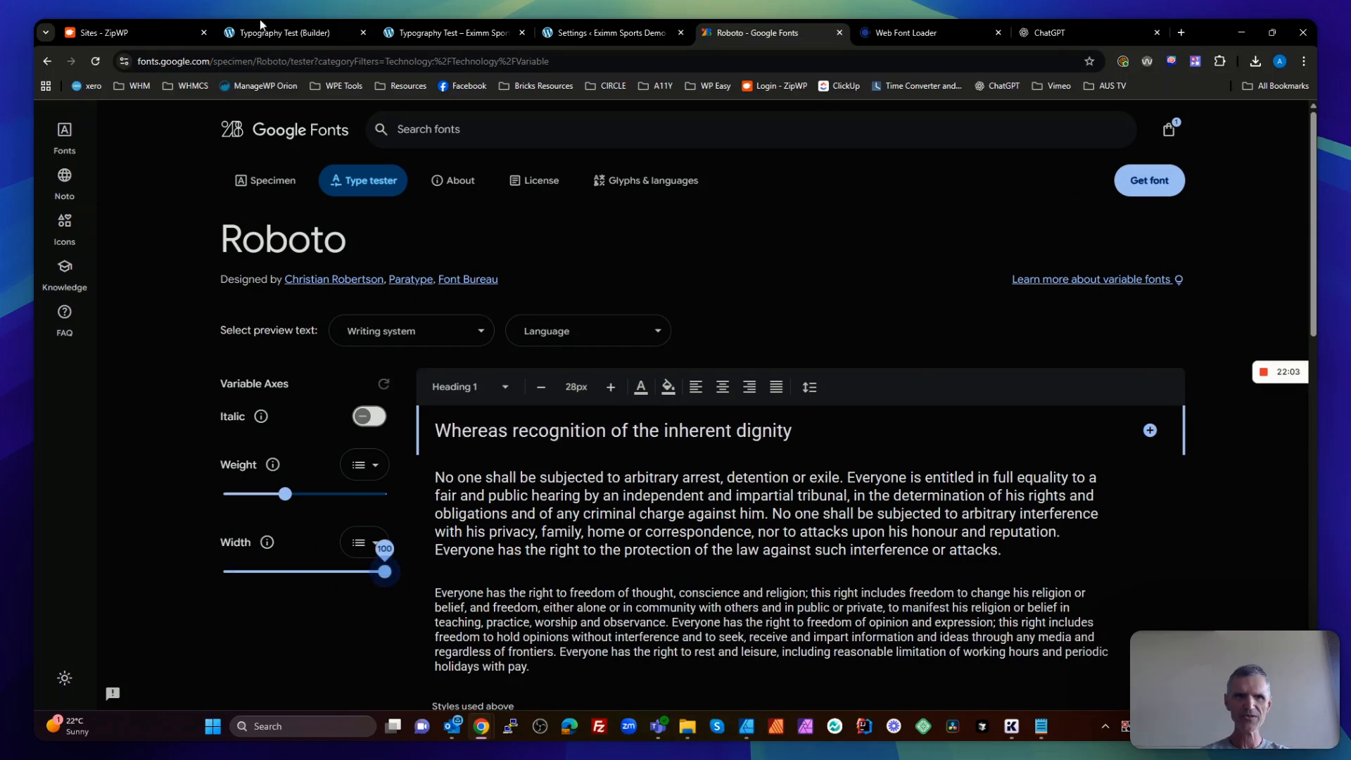
Back in the Bricks builder, try wdth values 50, 75 and 80 in the headings' font variation settings, and set wdth to 100
left_click(273, 33)
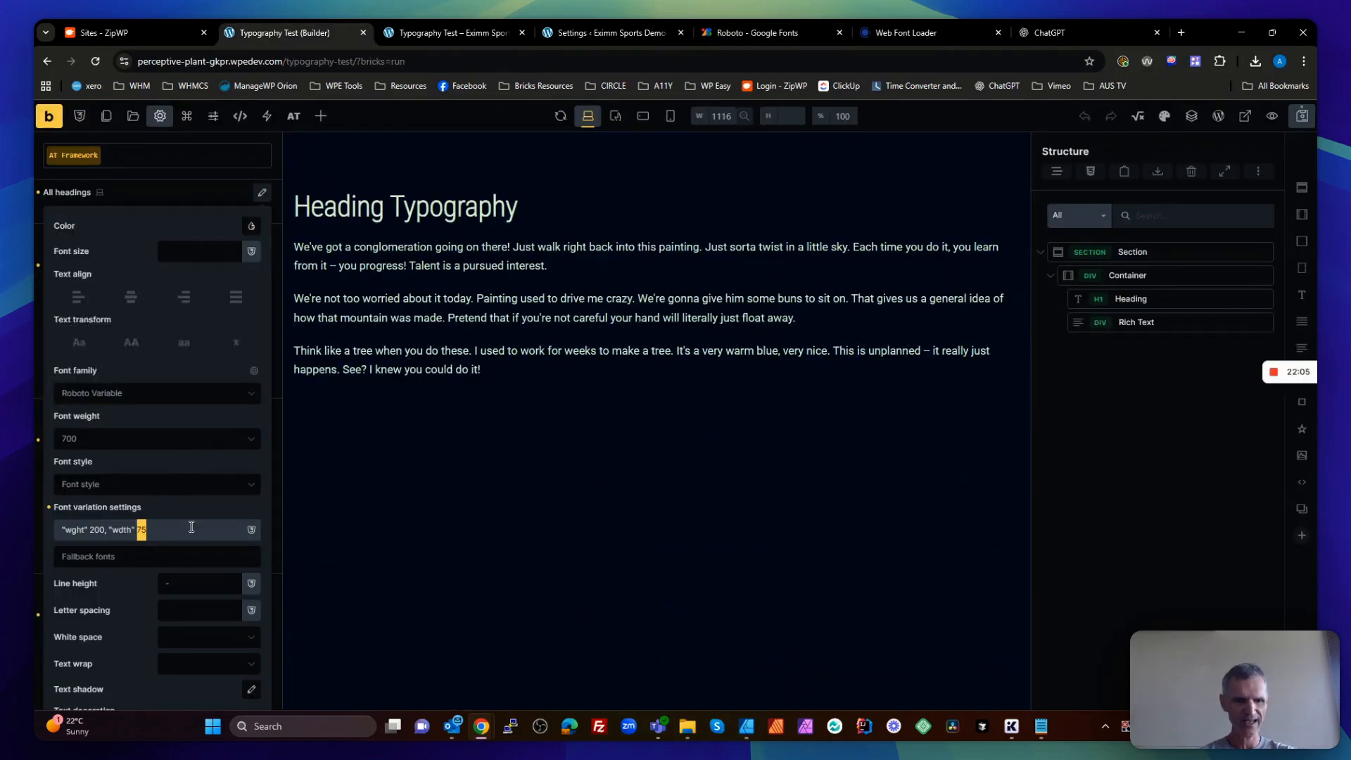
type("5")
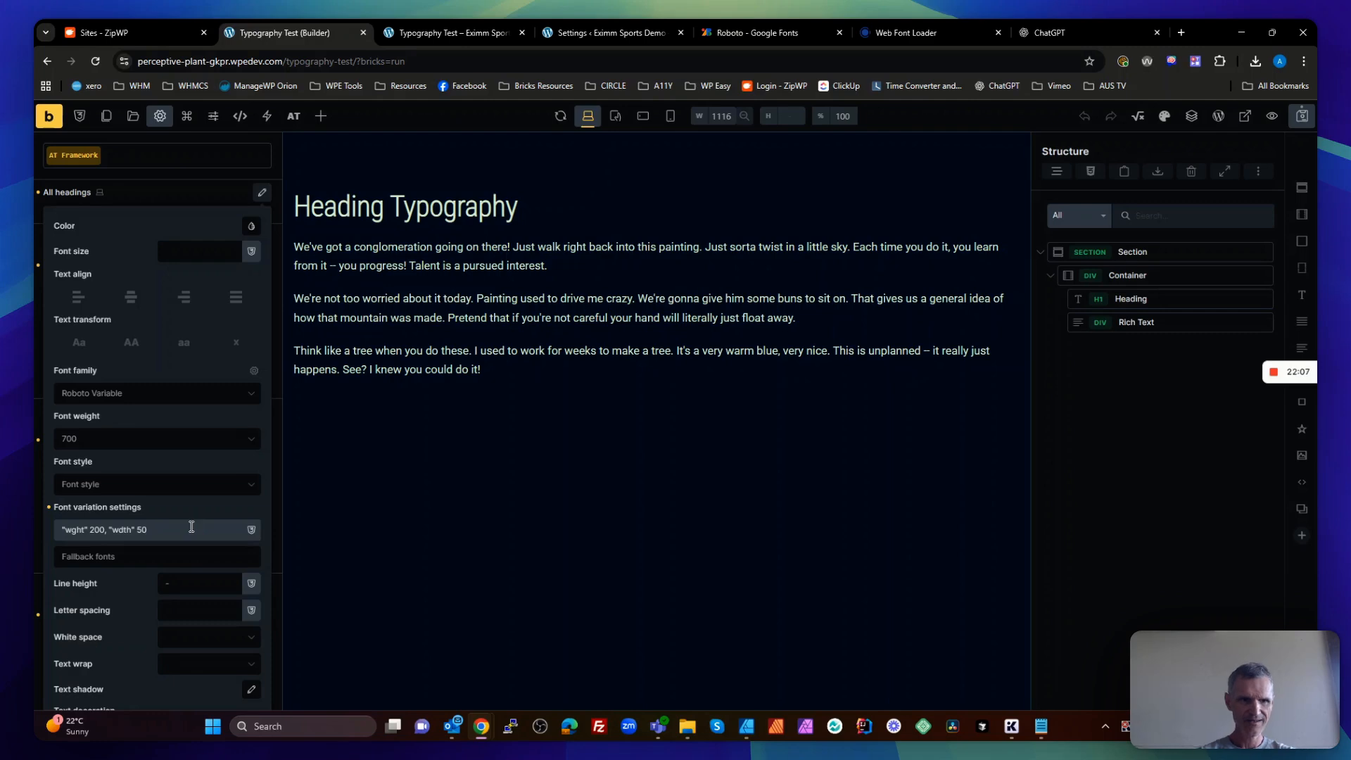
key("BackSpace")
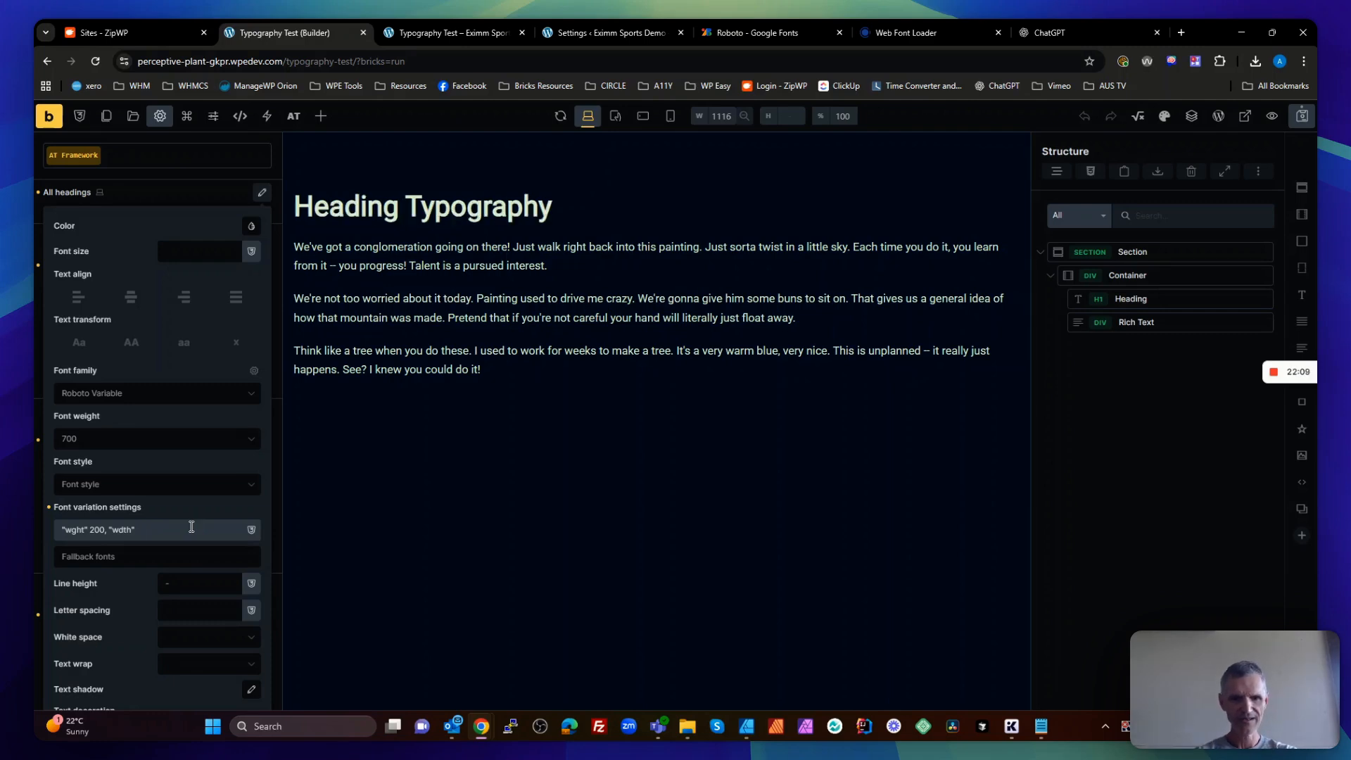
type("7")
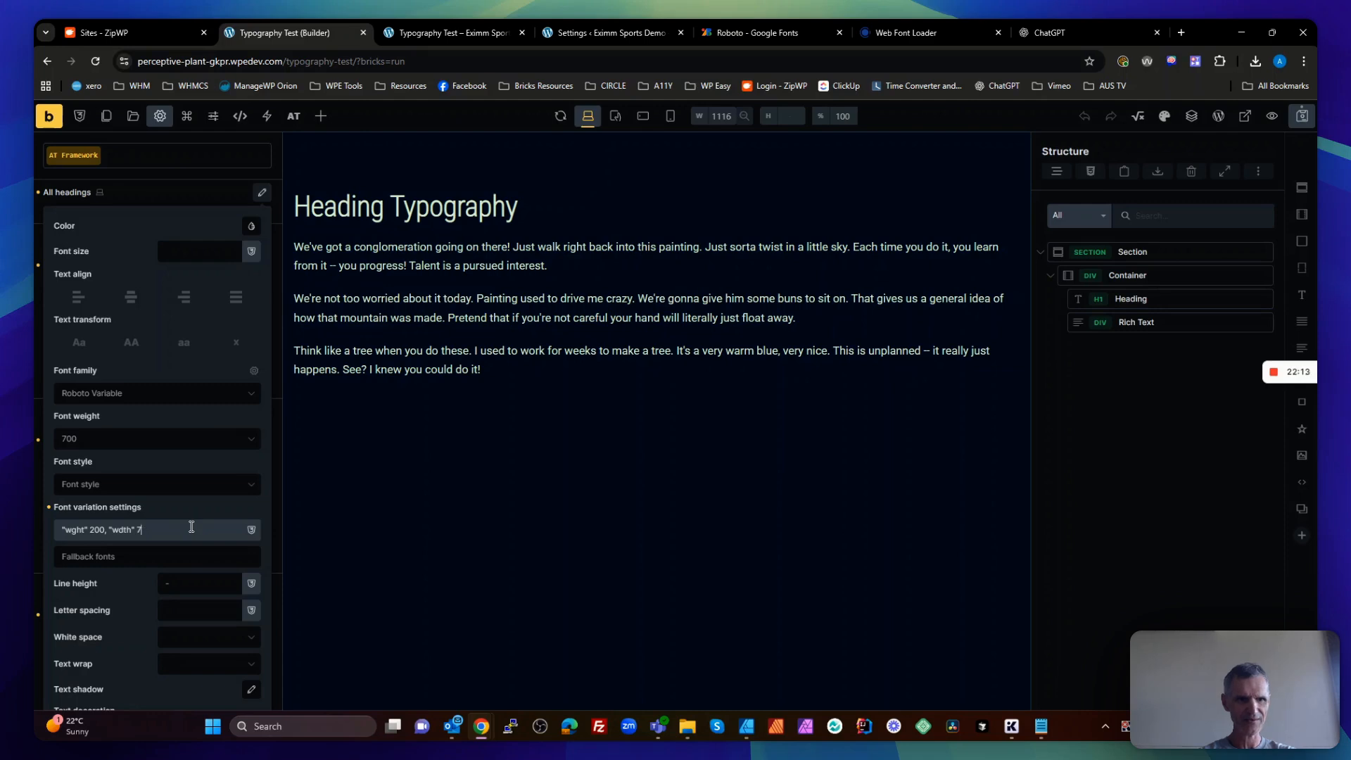
type("580")
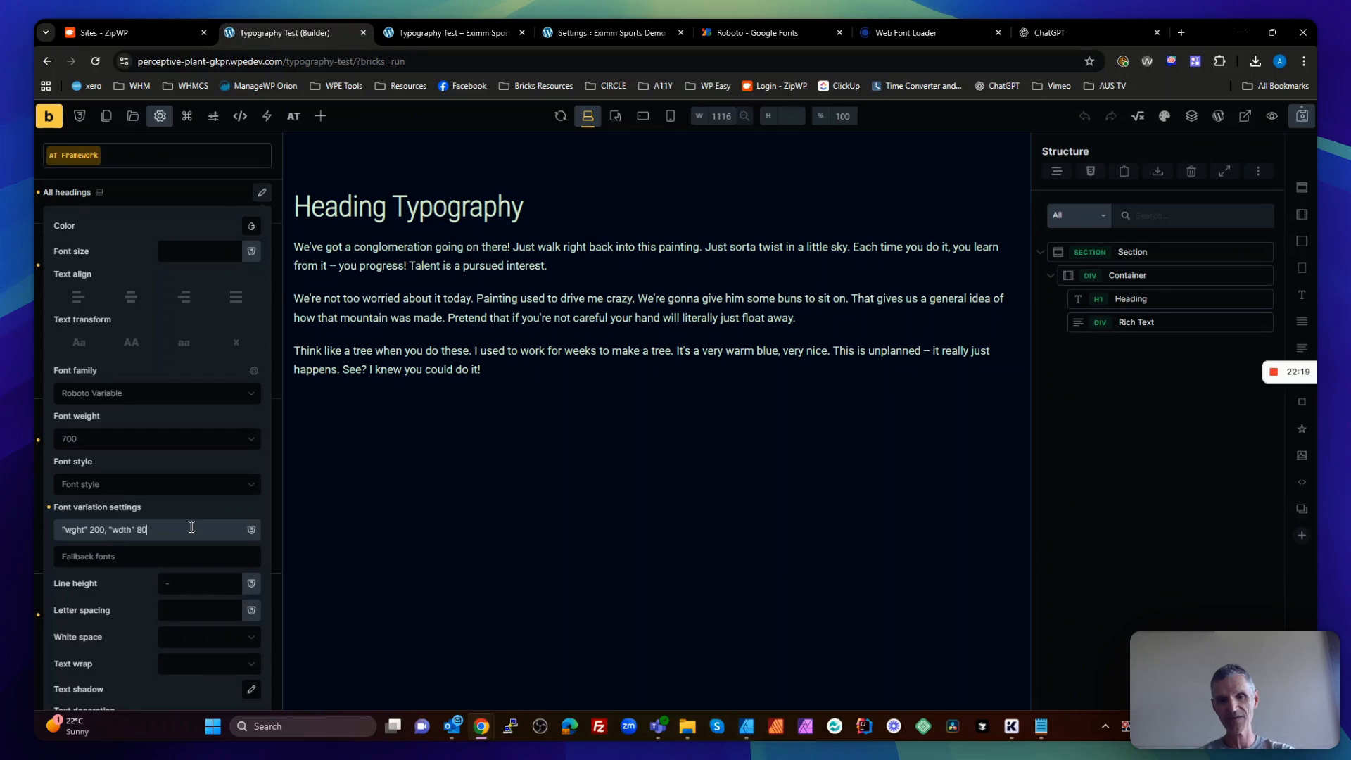
key("BackSpace")
type("100")
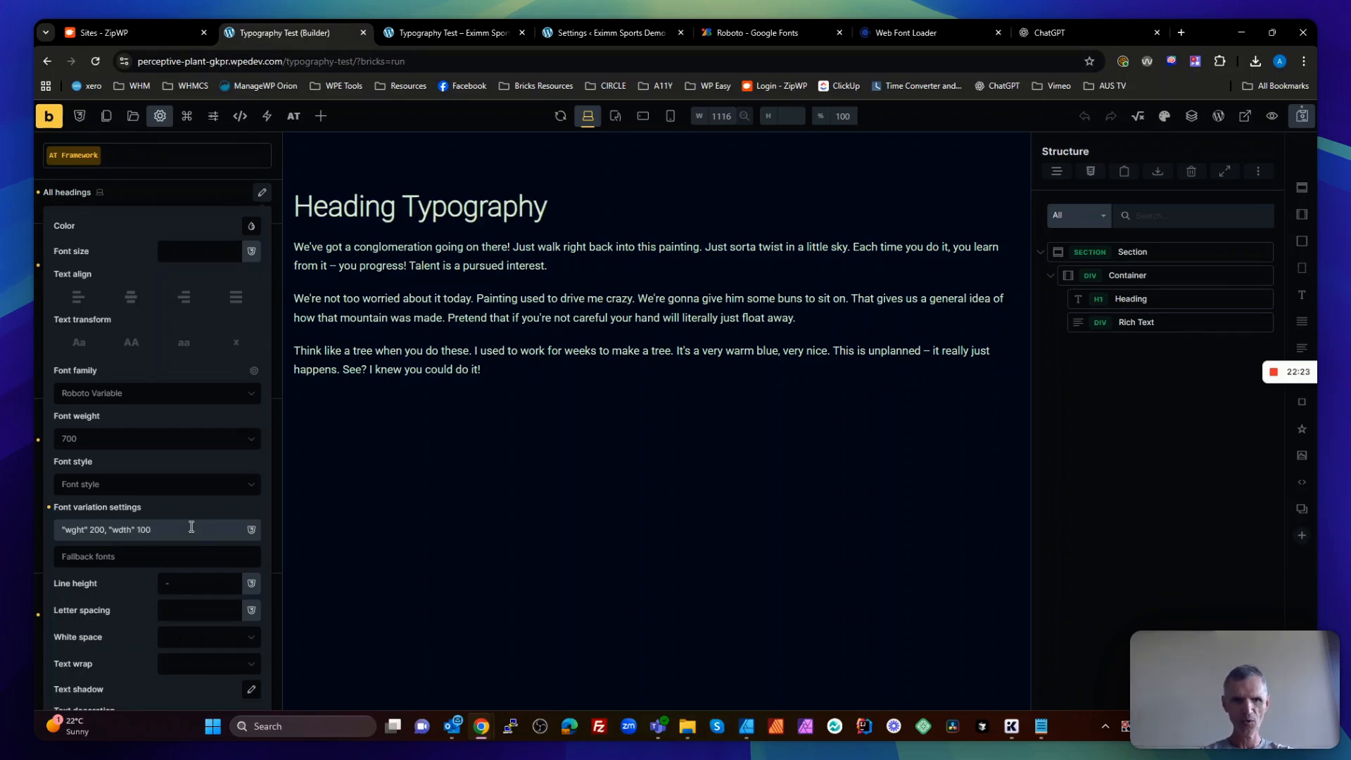
Try wdth 200 in the headings' font variation settings, restore it to 100, and recheck Roboto's Width axis in the Google Fonts type tester
key("BackSpace")
key("BackSpace")
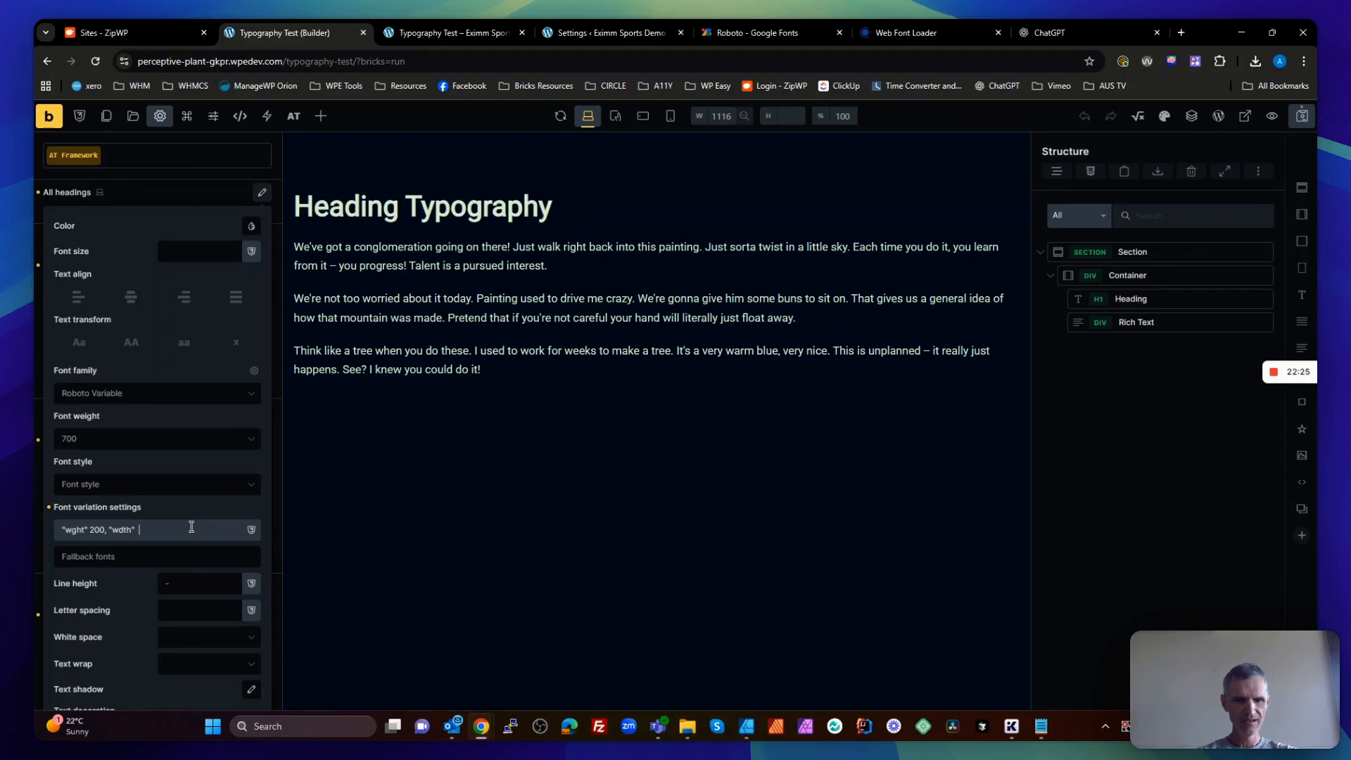
type("200")
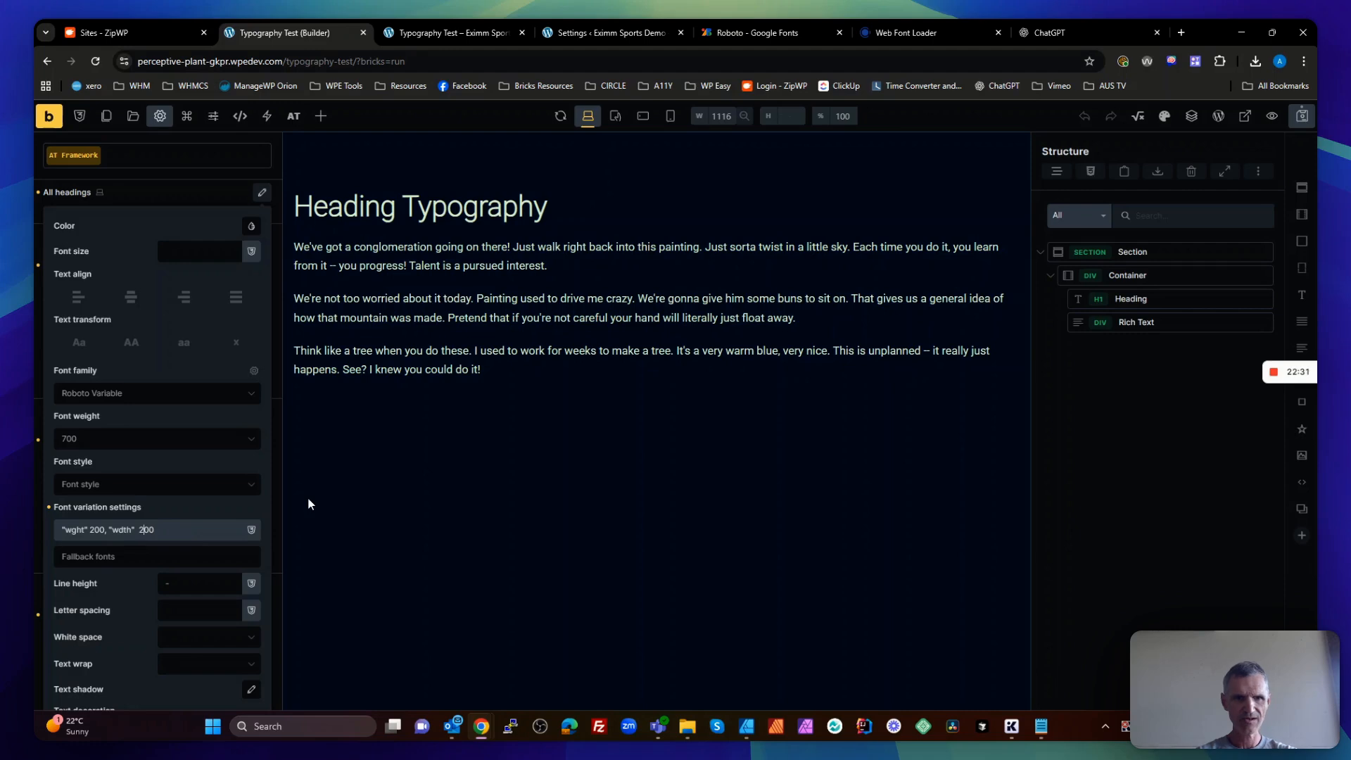
key("BackSpace")
type("1")
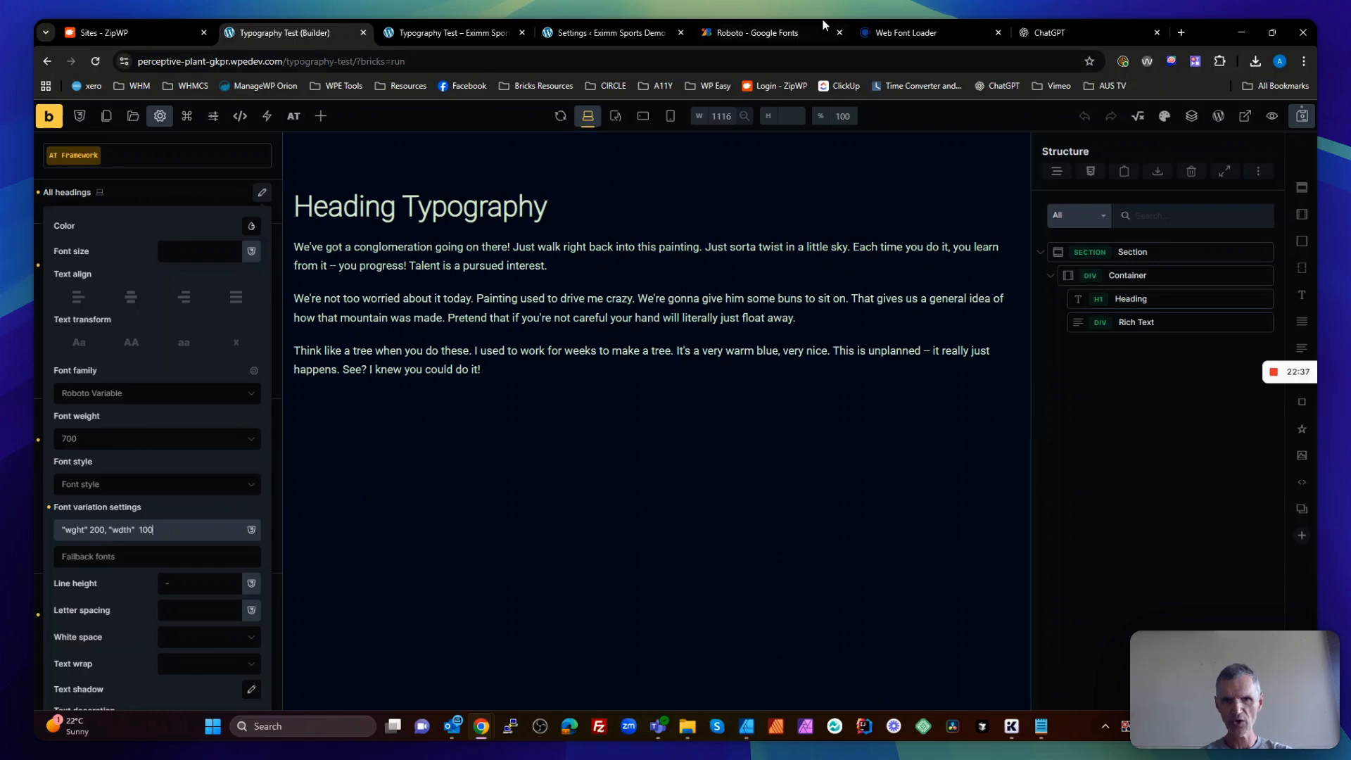
left_click(771, 33)
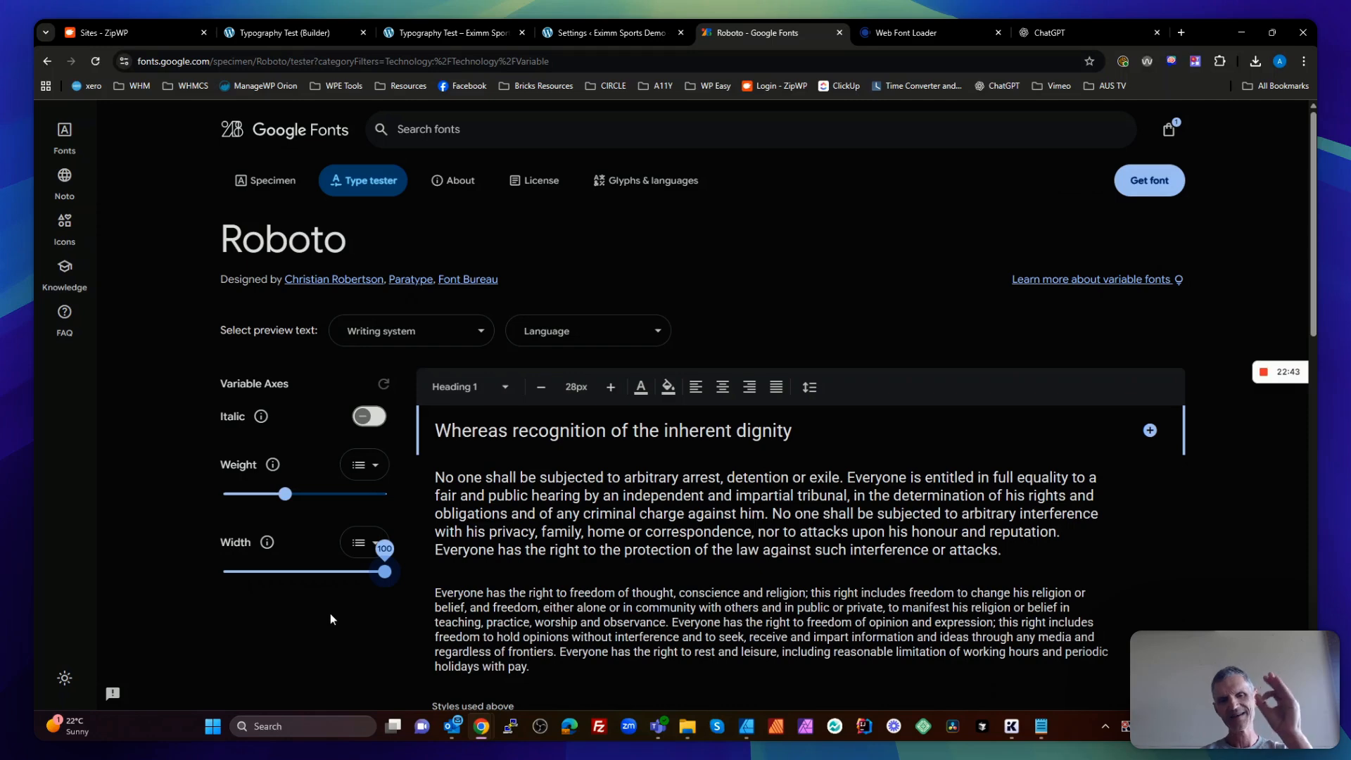
Back in the Bricks builder, open the custom CSS of the "Heading Typography" element and insert an empty %root% rule
left_click(322, 35)
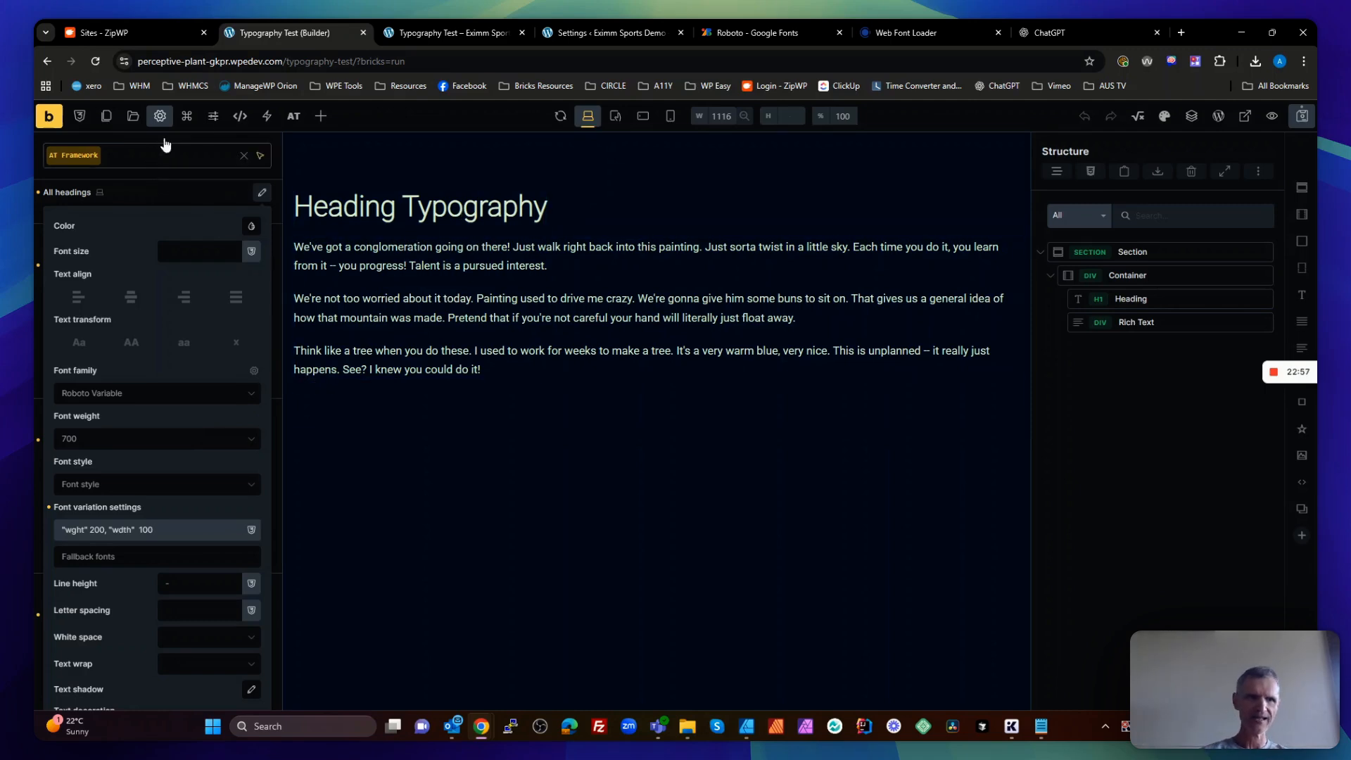
scroll(190, 197, "up", 3)
scroll(194, 210, "up", 5)
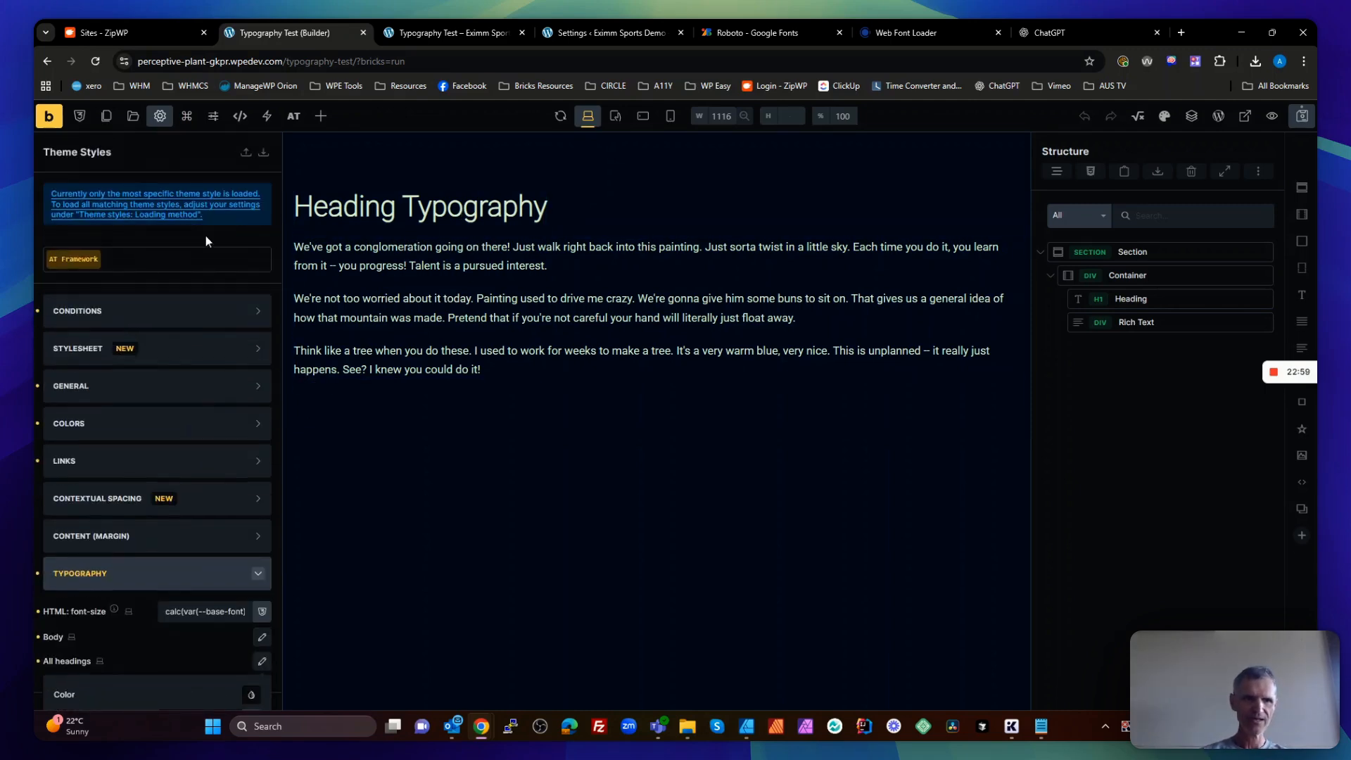
left_click(436, 207)
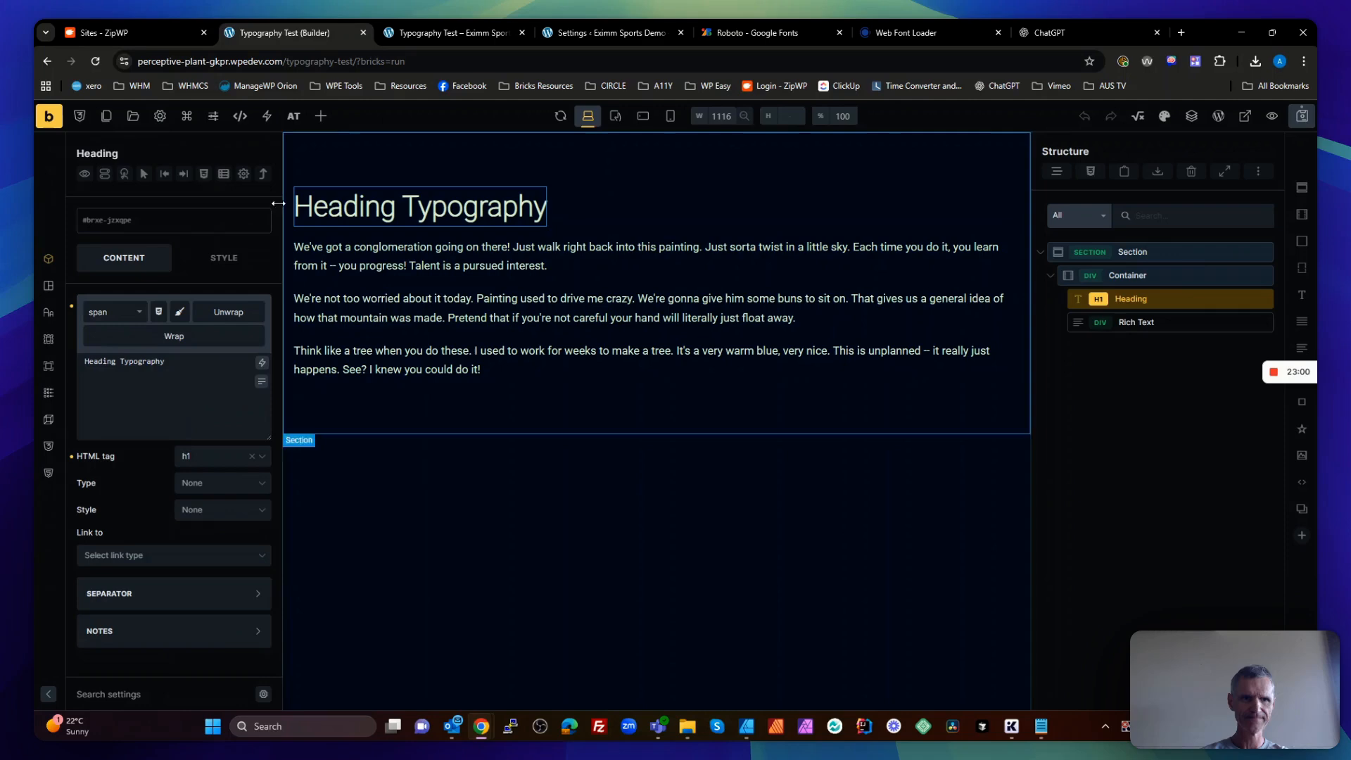
left_click(204, 175)
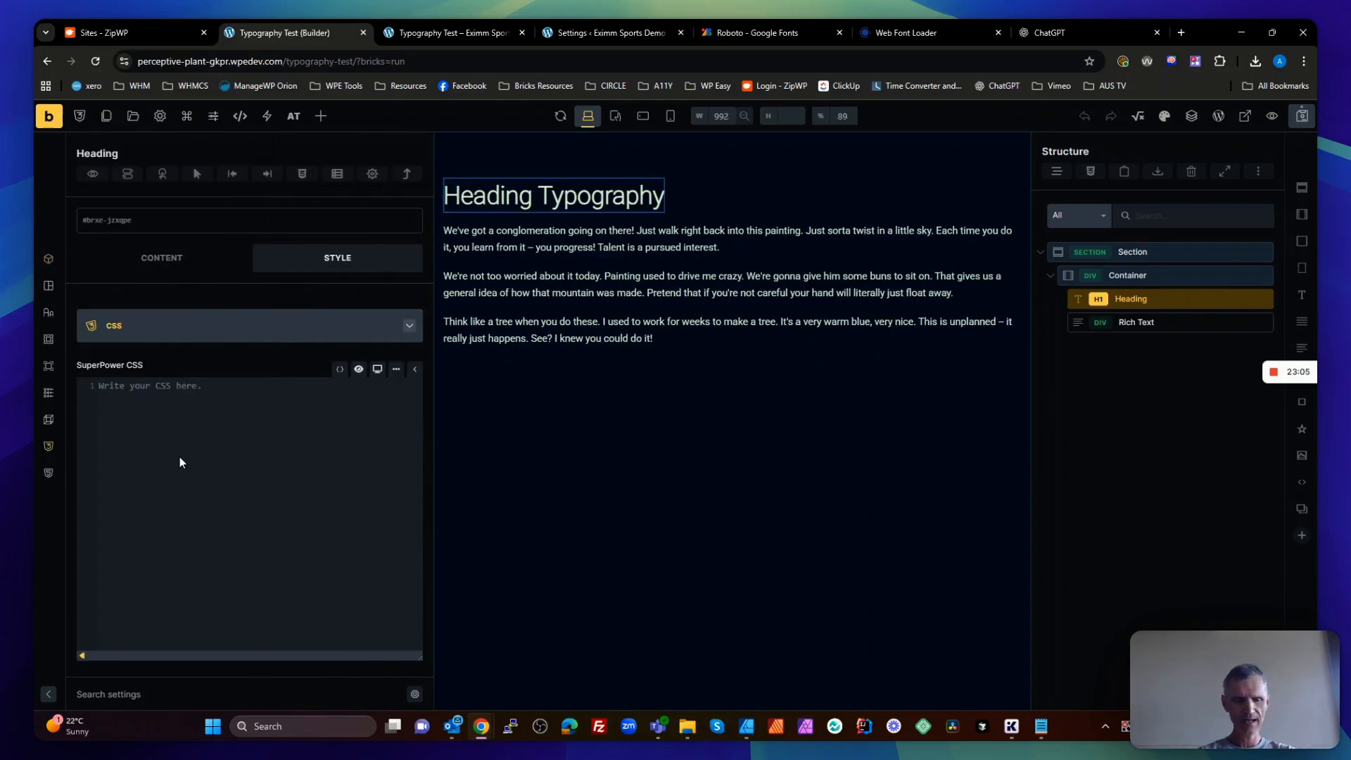
type("r")
key("Tab")
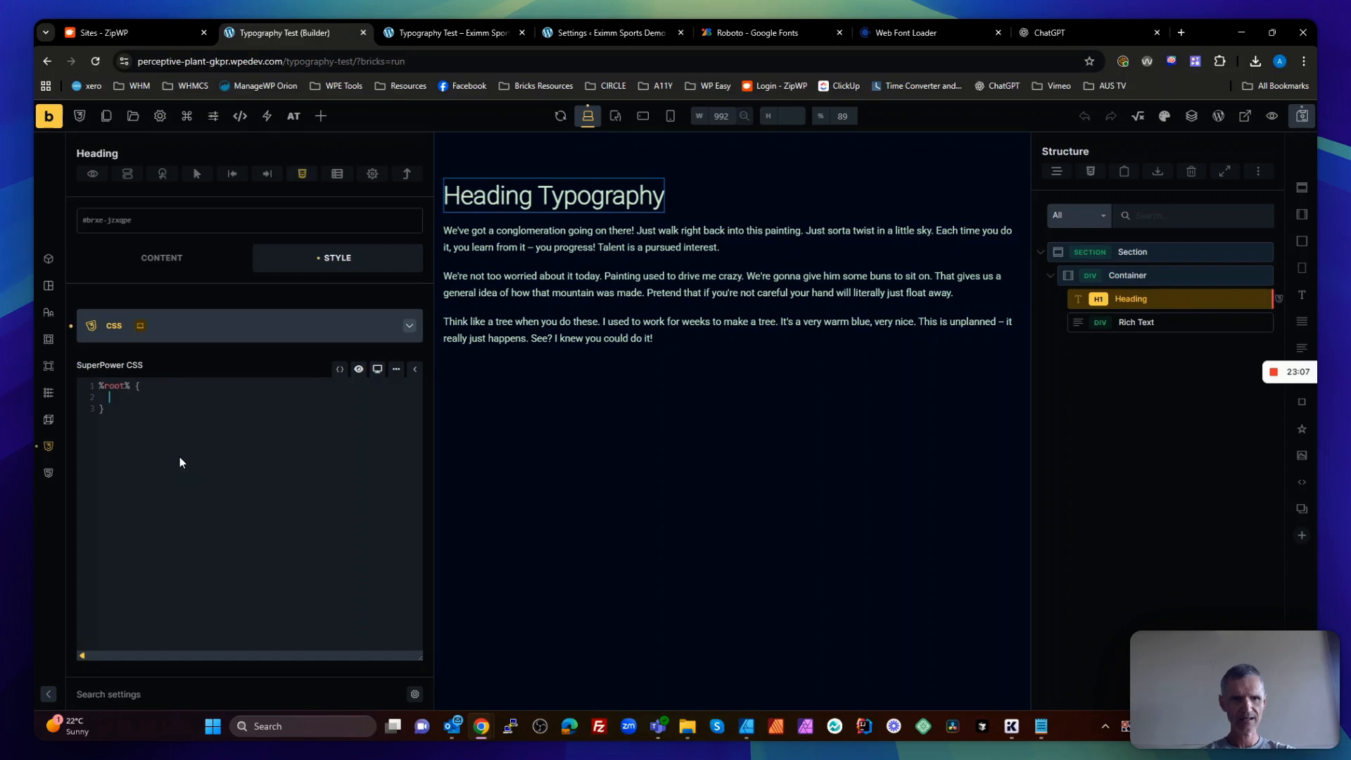
Add the declaration font-variation-settings: 'wght' 300; to the heading's %root% rule
type("f")
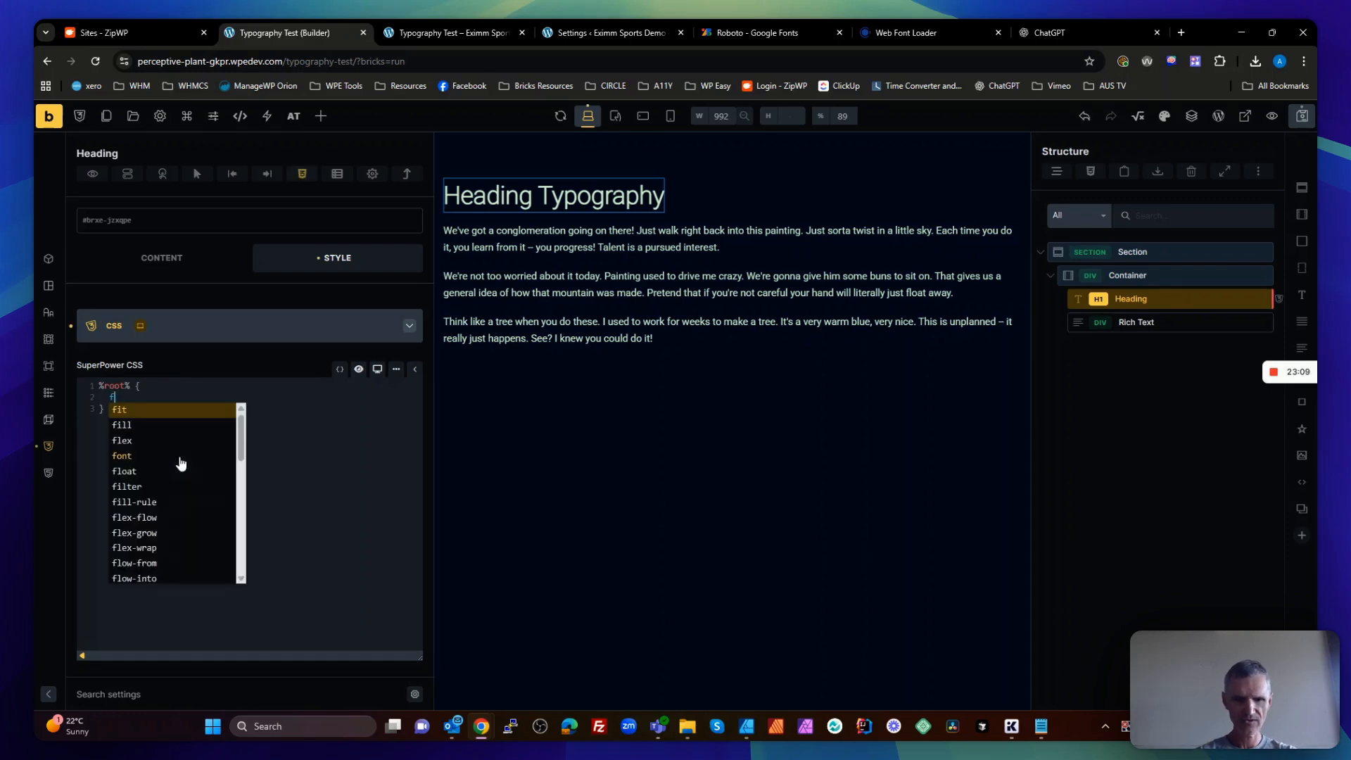
type("int-va")
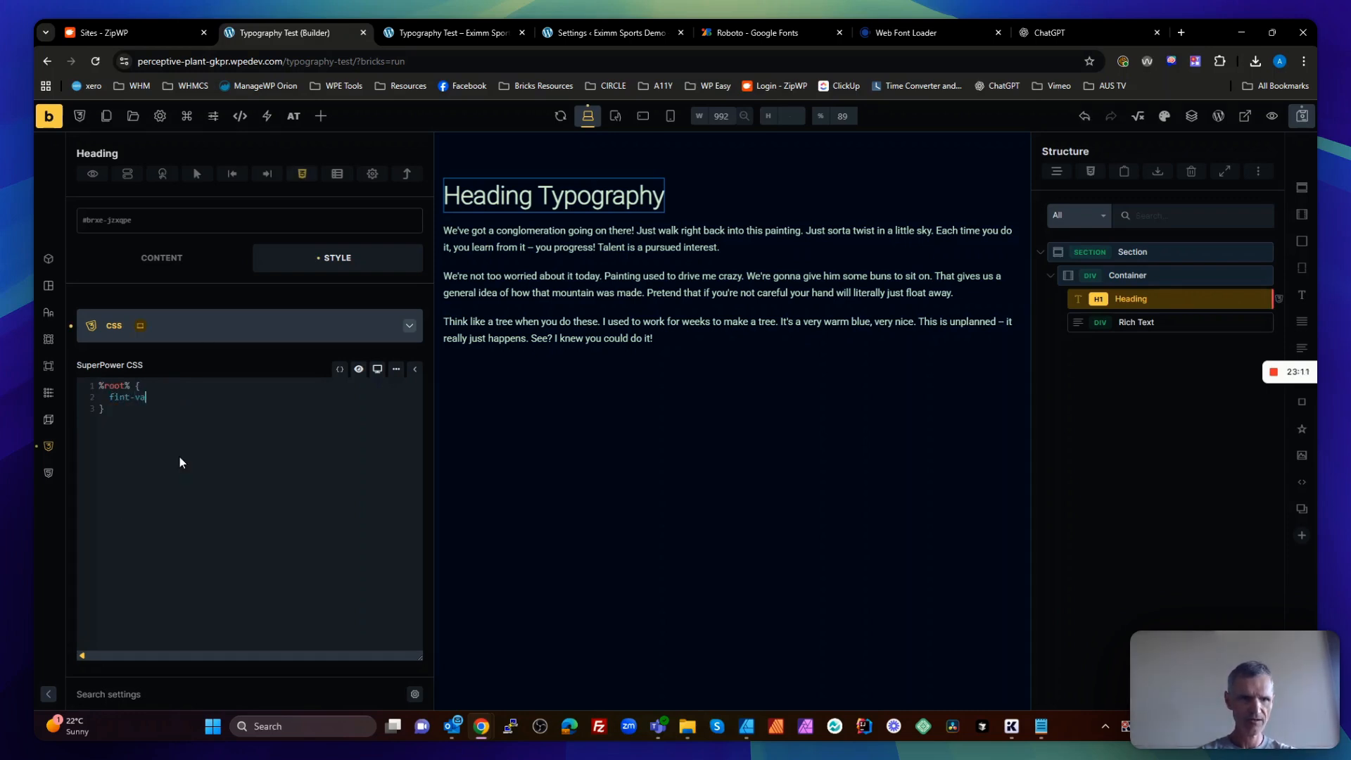
key("BackSpace")
key("BackSpace")
key("BackSpace")
type("on")
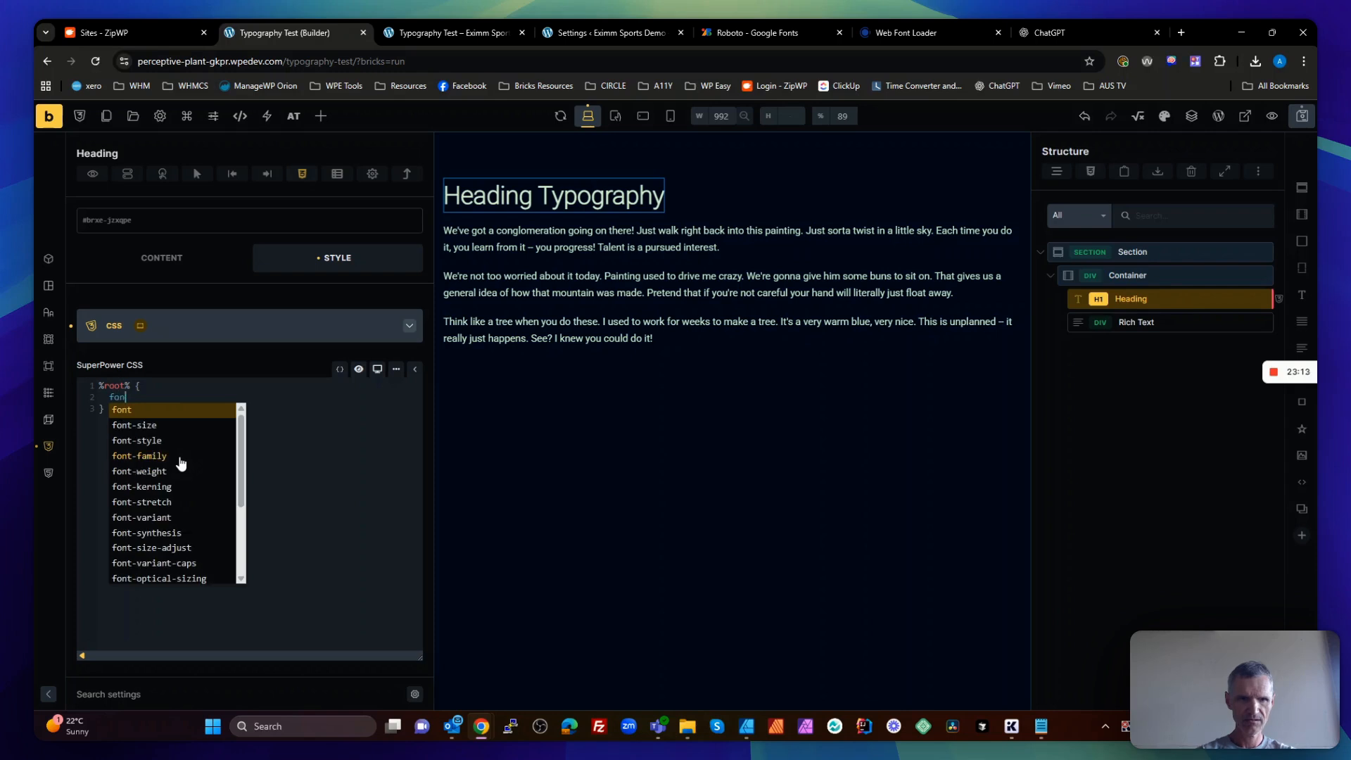
type("t-va")
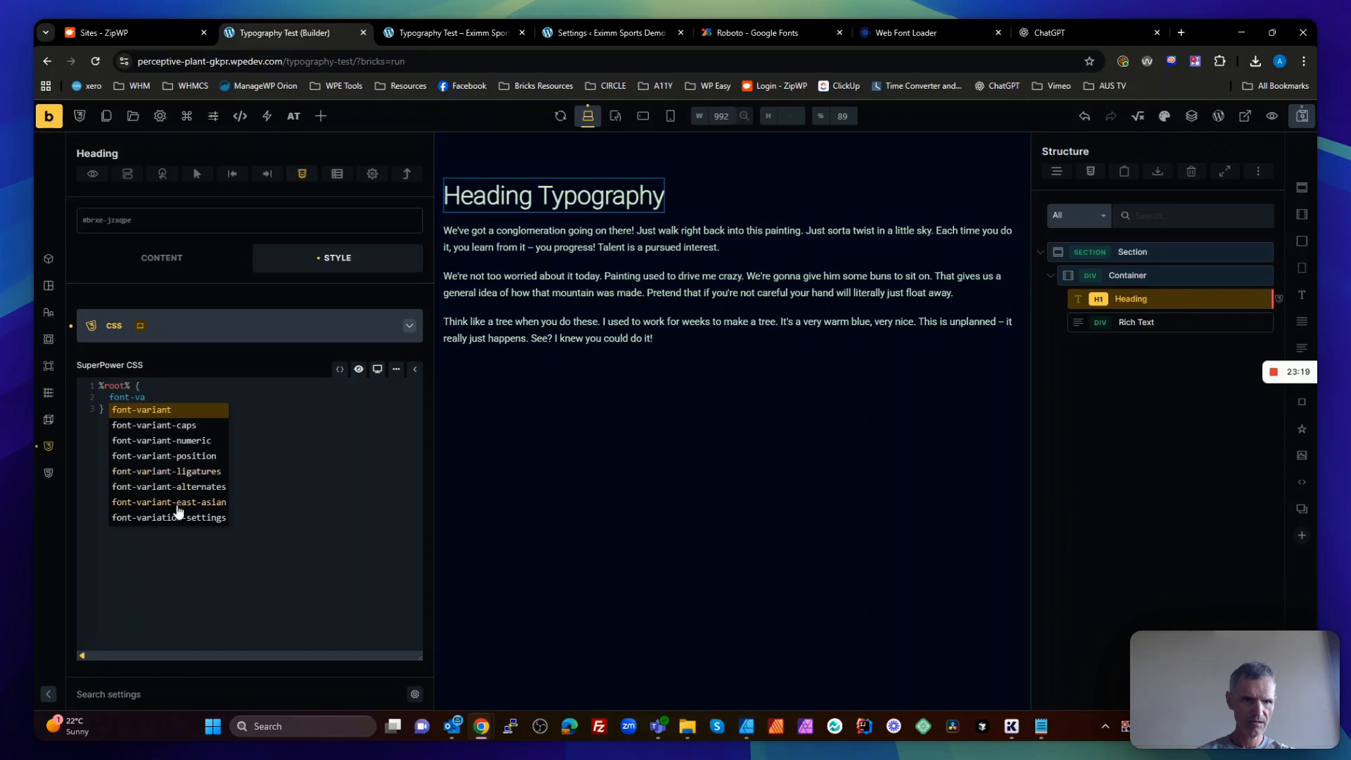
left_click(179, 517)
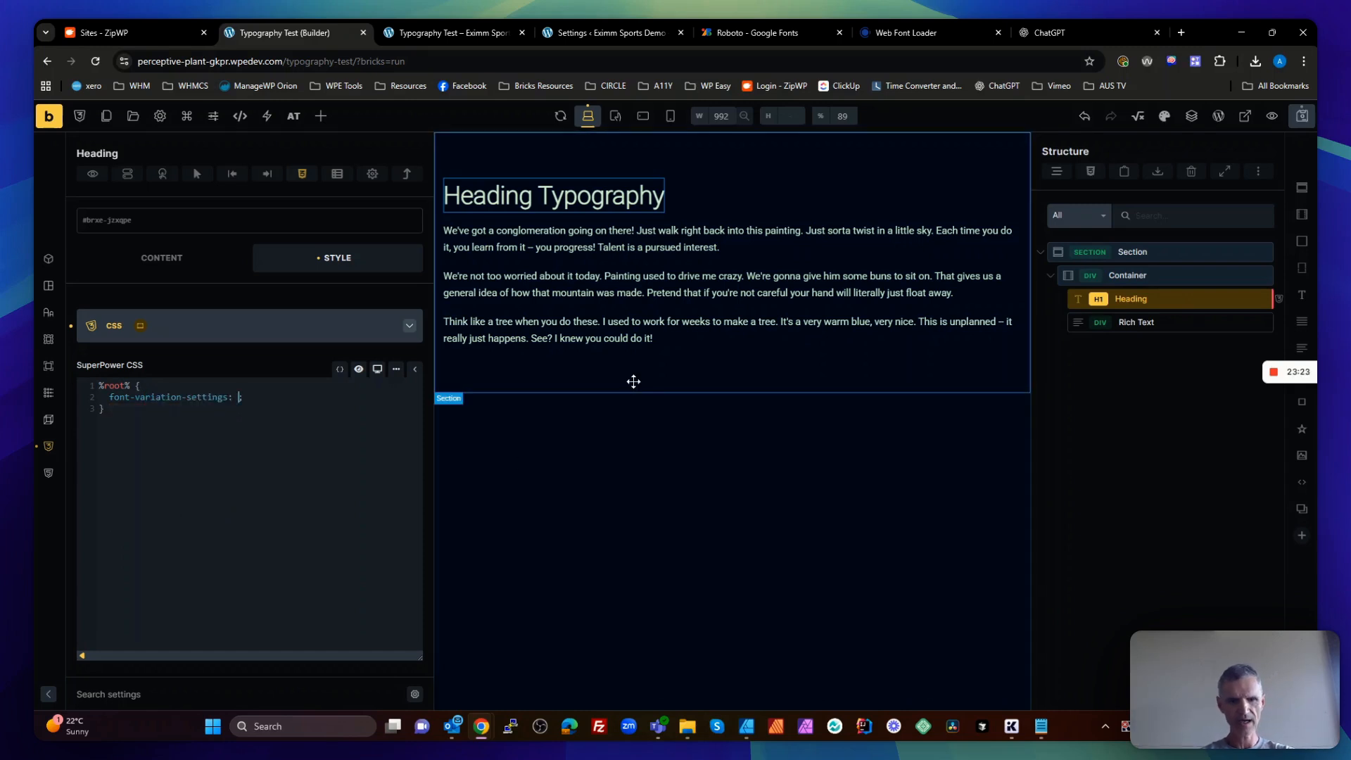
type("'wgh")
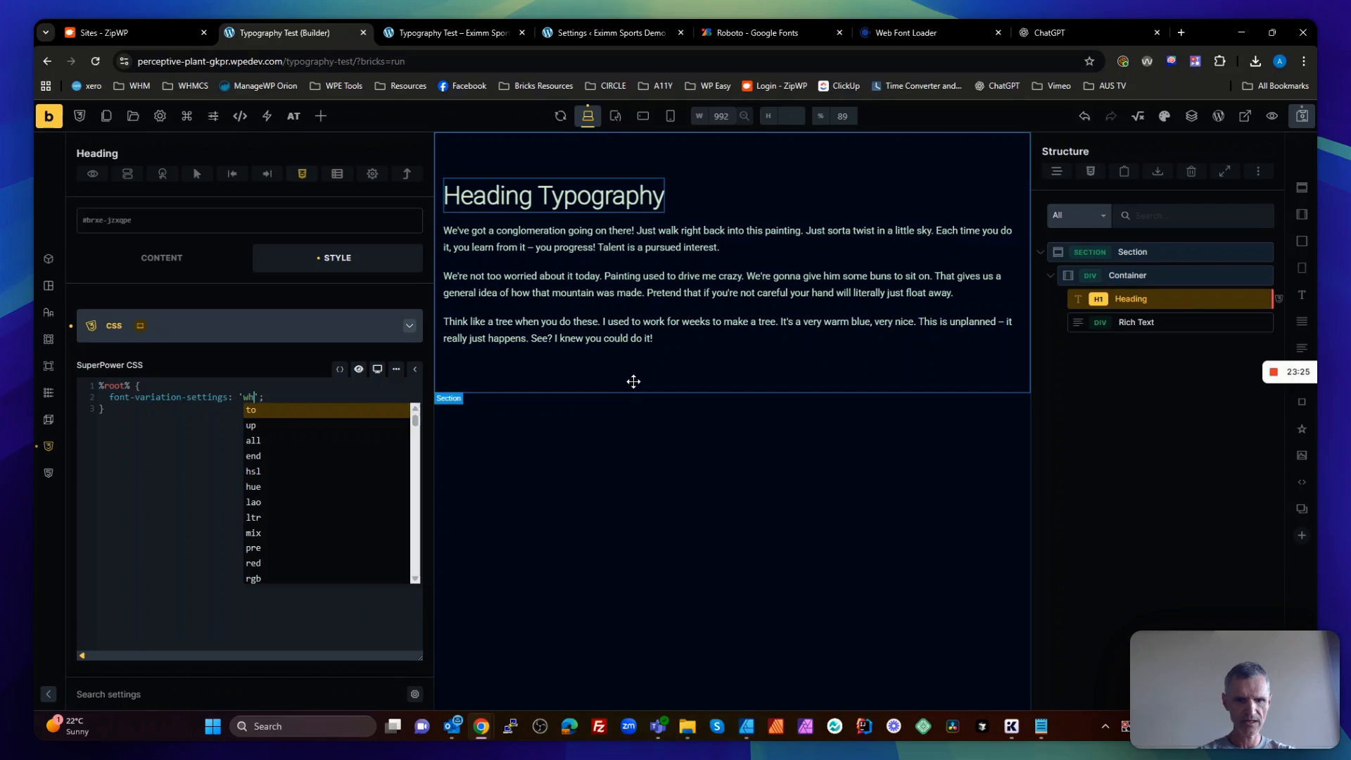
type("t")
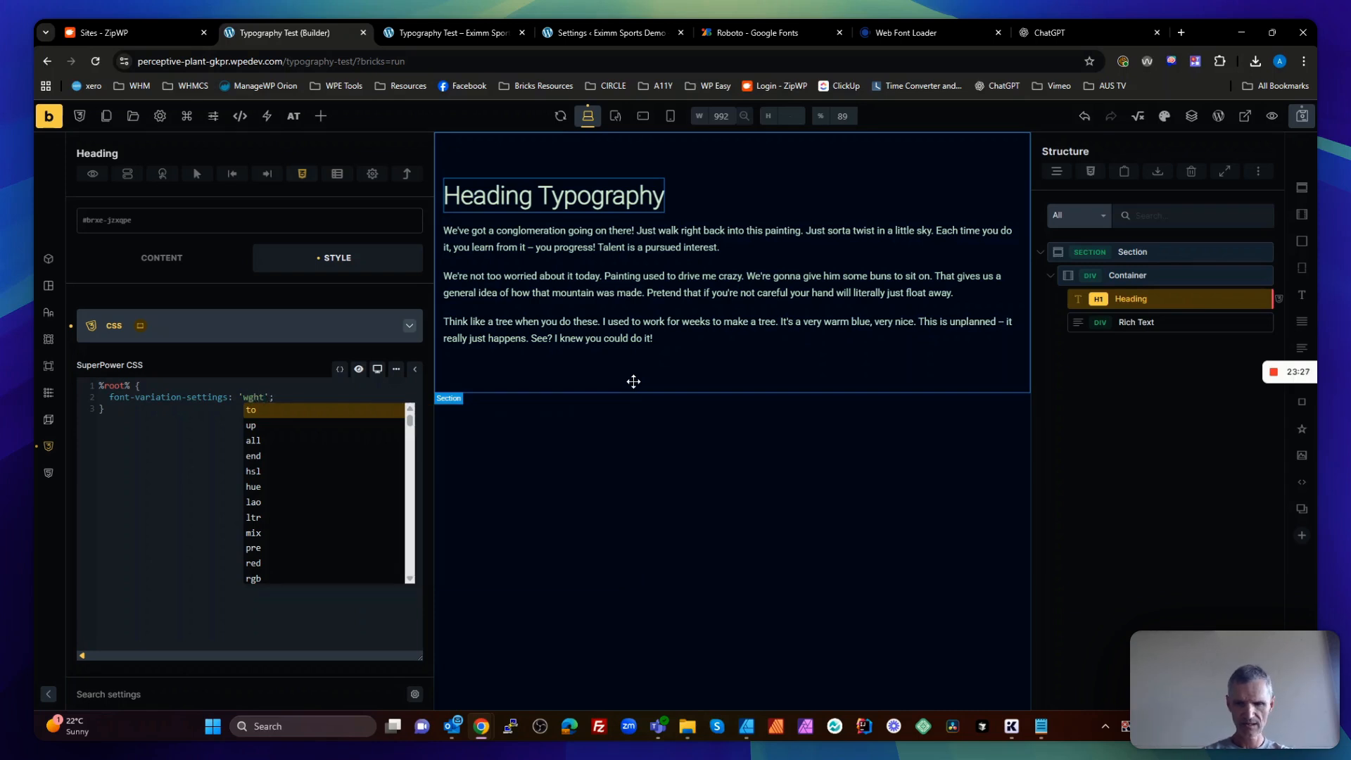
key("End")
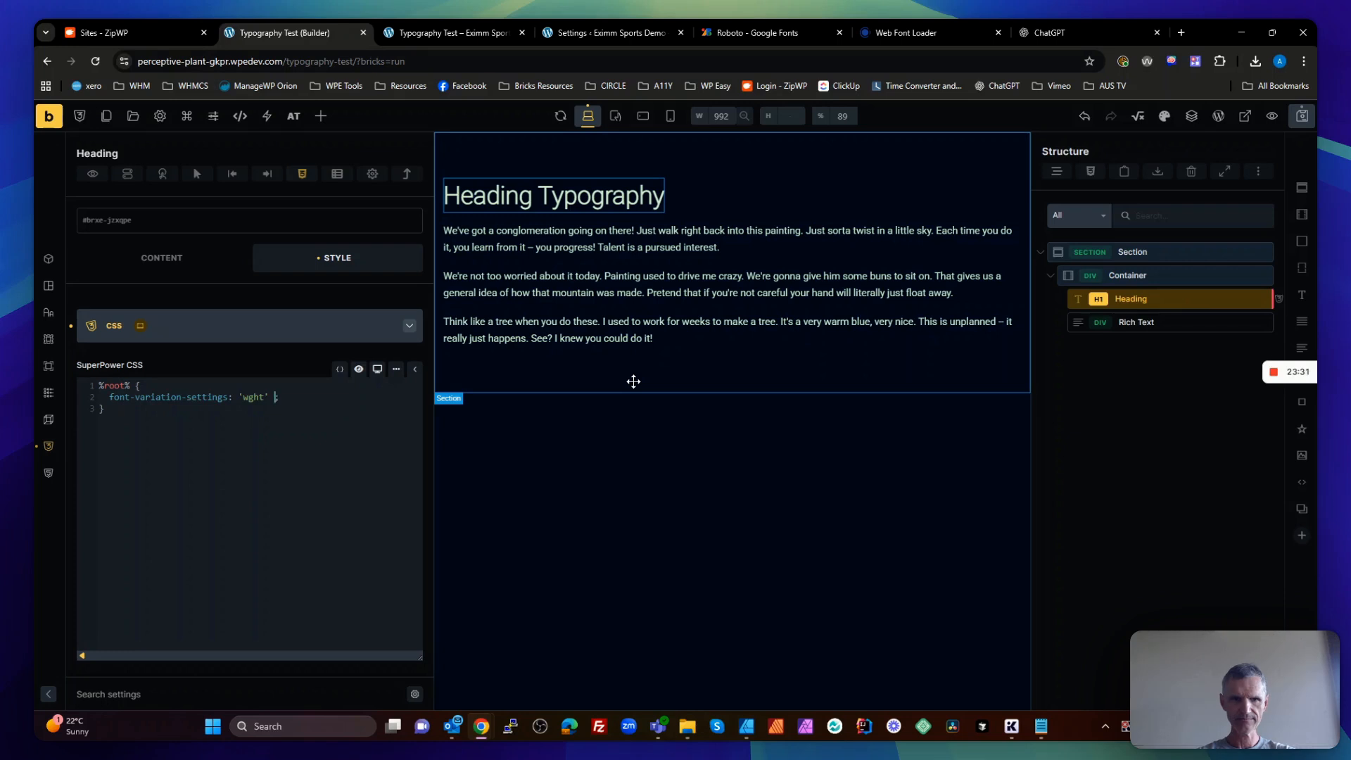
type("00;")
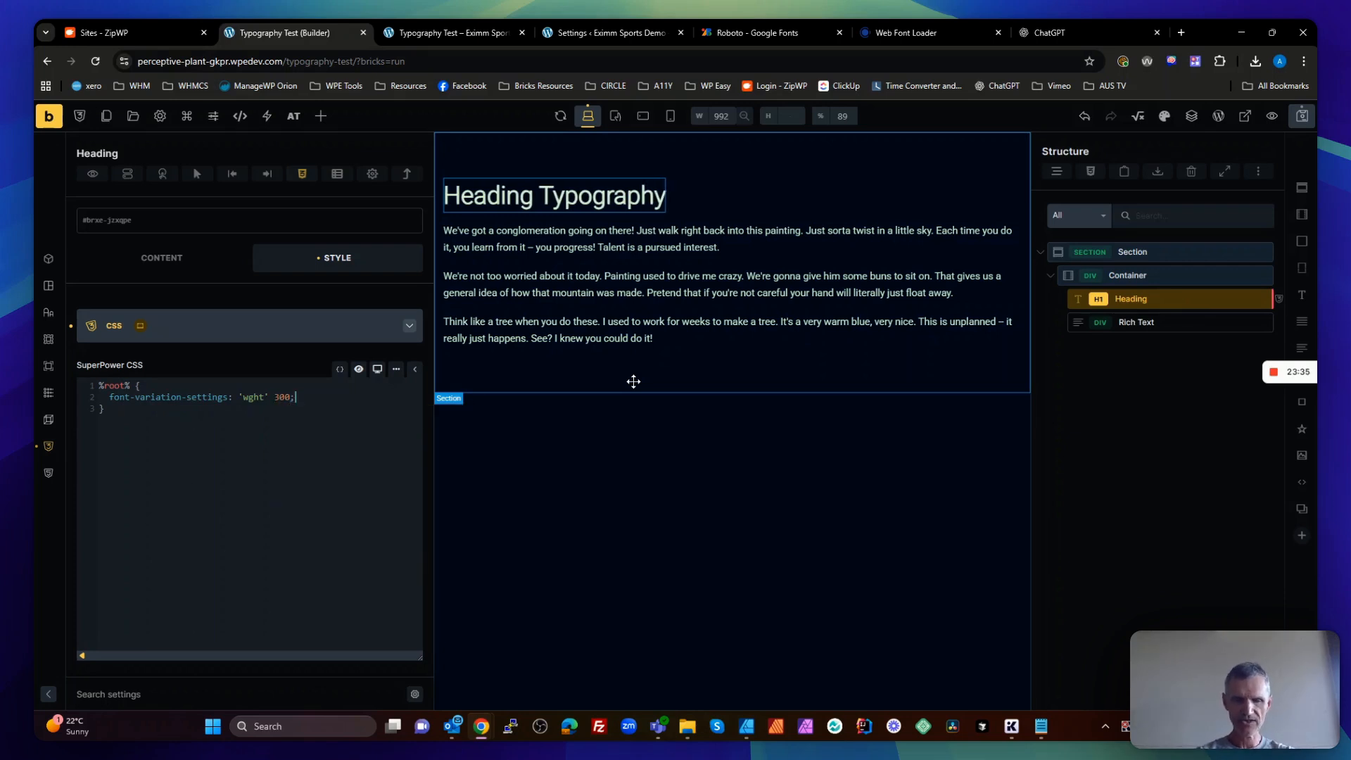
Nest an empty &::hover rule inside the heading's %root% rule, below the font variation declaration
key("Return")
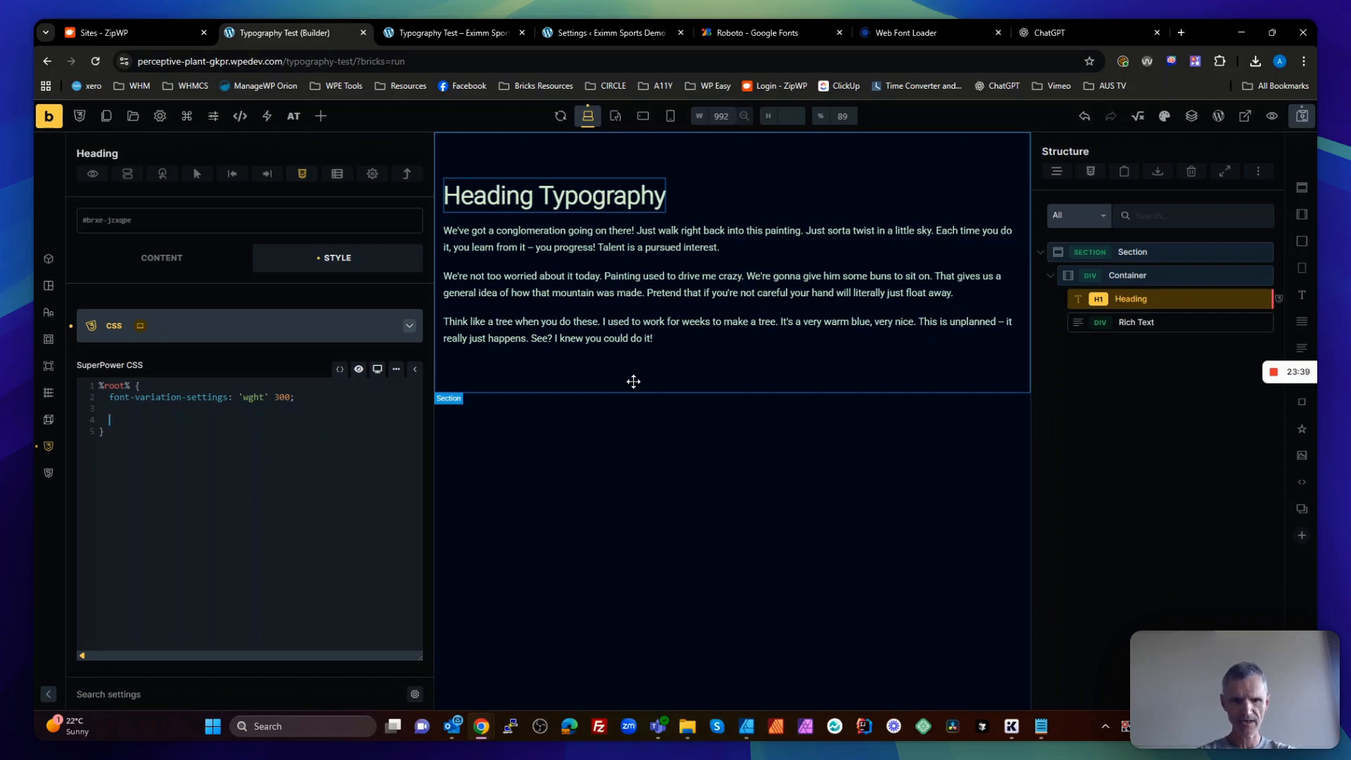
type("&::")
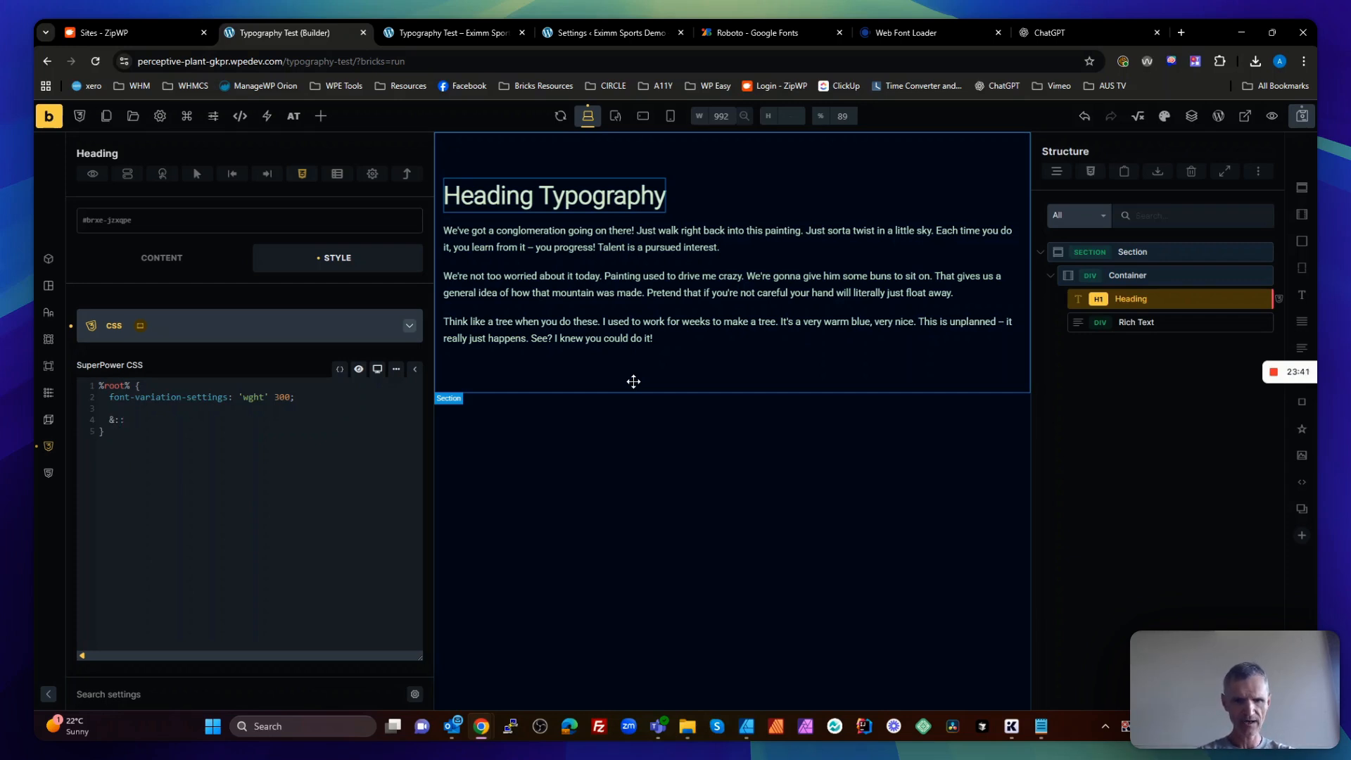
type("hover")
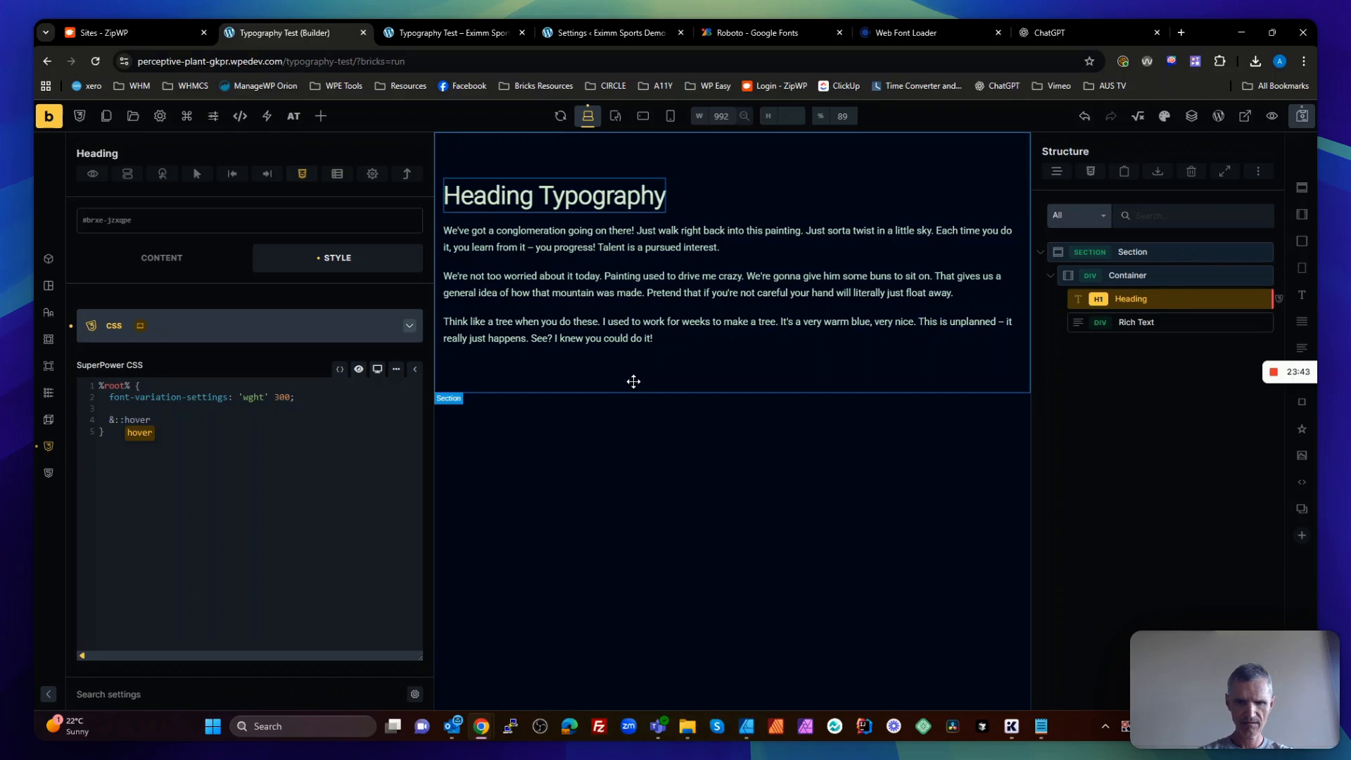
type("{")
key("Return")
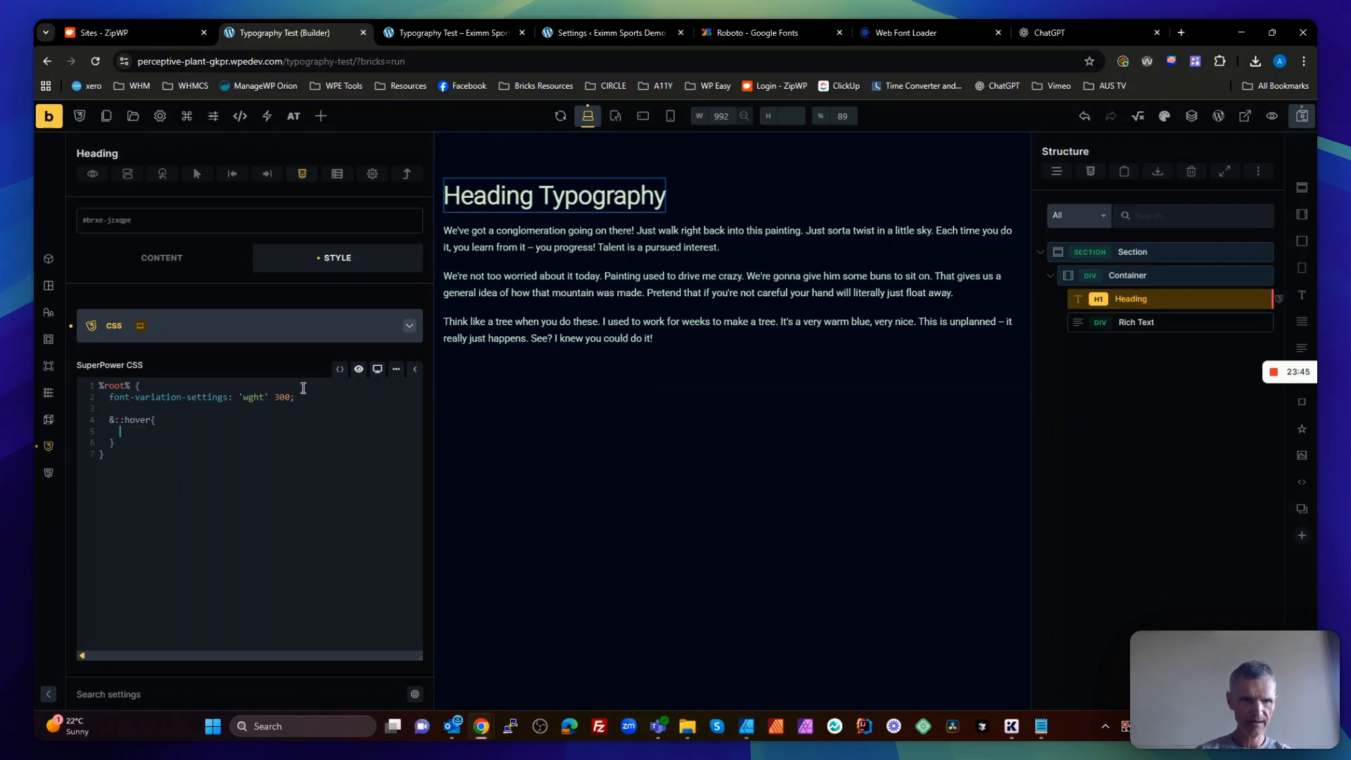
Copy the font-variation-settings declaration into the nested &::hover rule and set its wght value to 700
left_click_drag(299, 397, 109, 397)
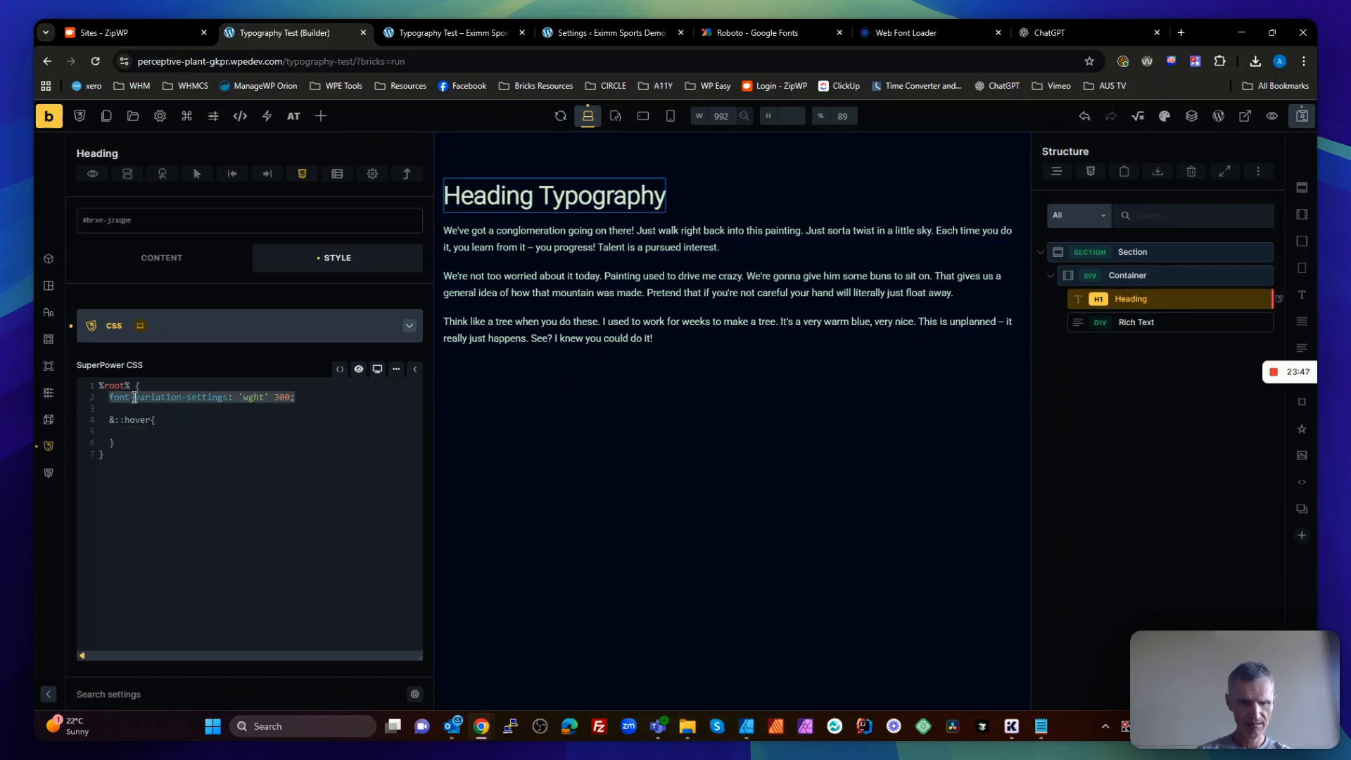
key("ctrl+c")
left_click(147, 431)
key("ctrl+v")
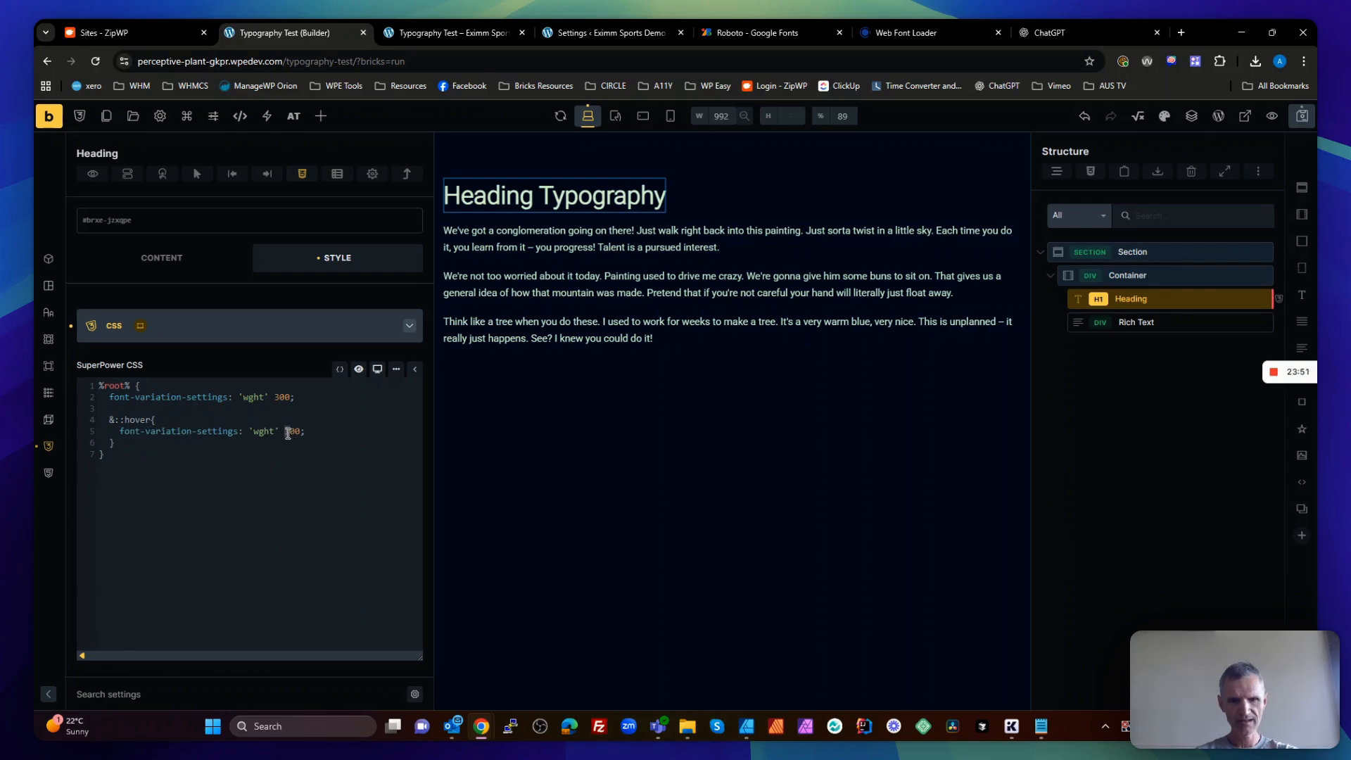
double_click(290, 431)
type("700")
left_click(300, 471)
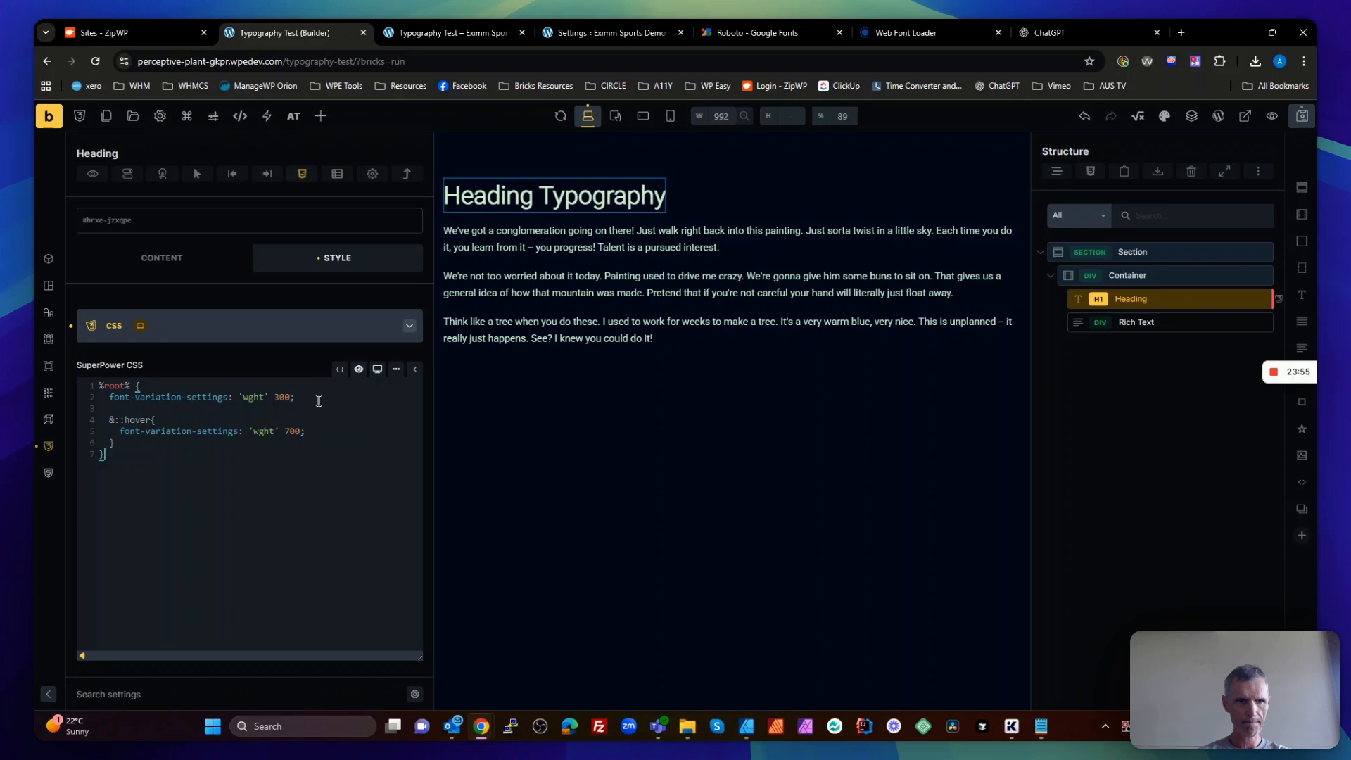
Add transition: all 0.4s ease; below the font variation declaration in the heading's %root% rule
key("Return")
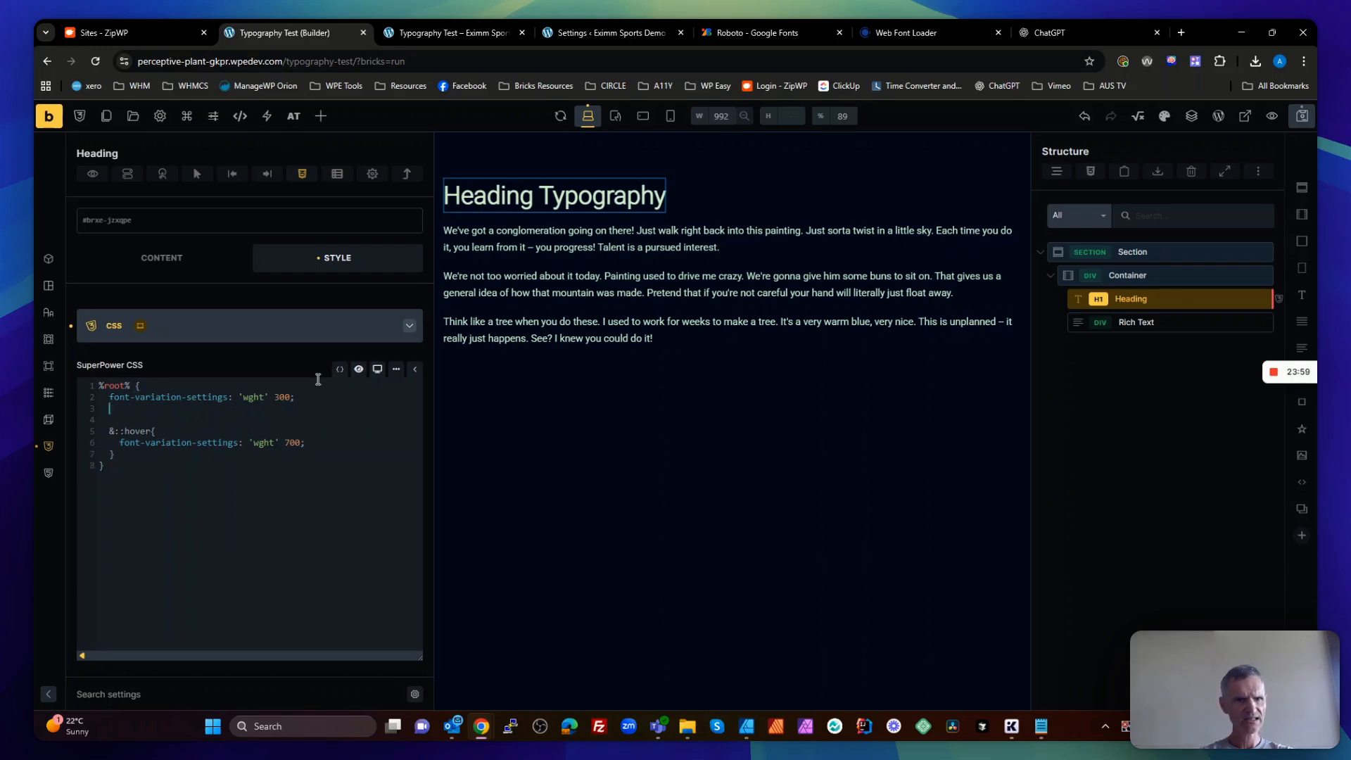
type("tra")
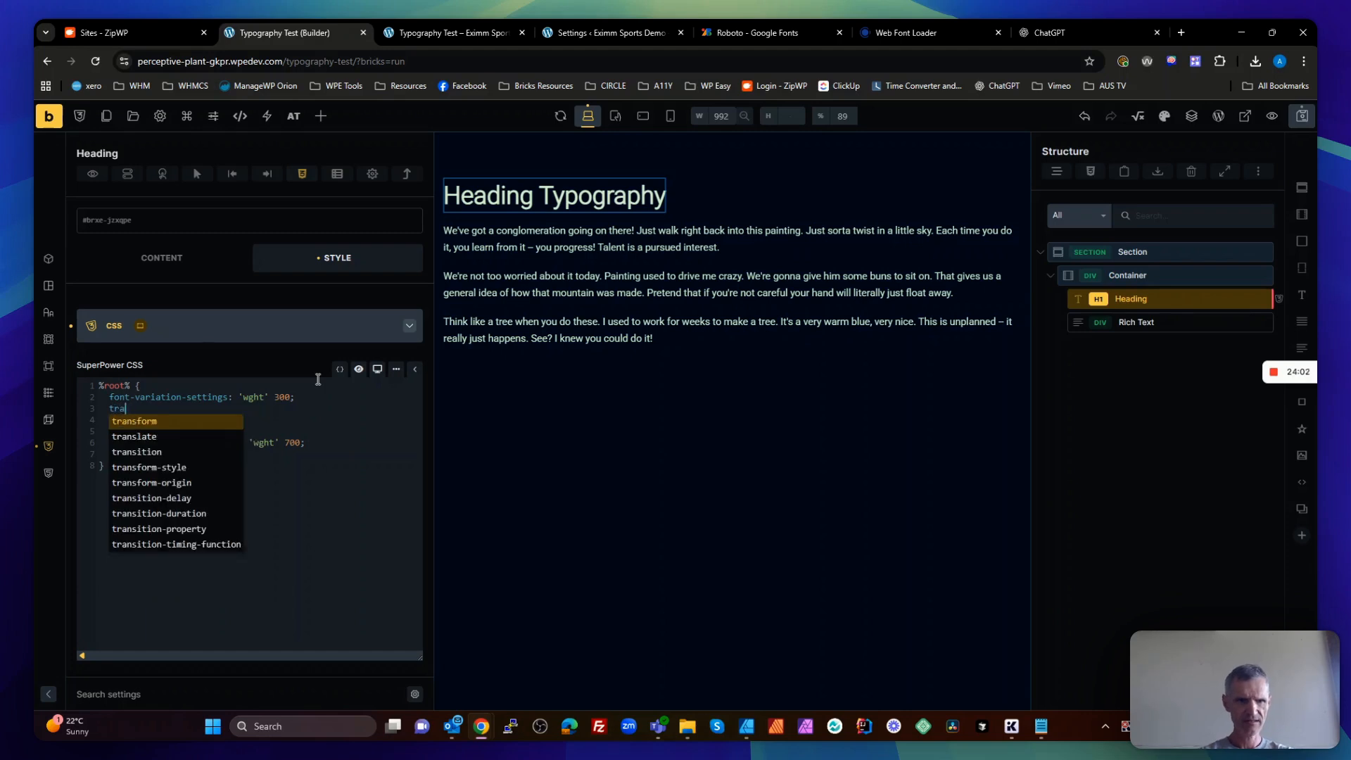
key("BackSpace")
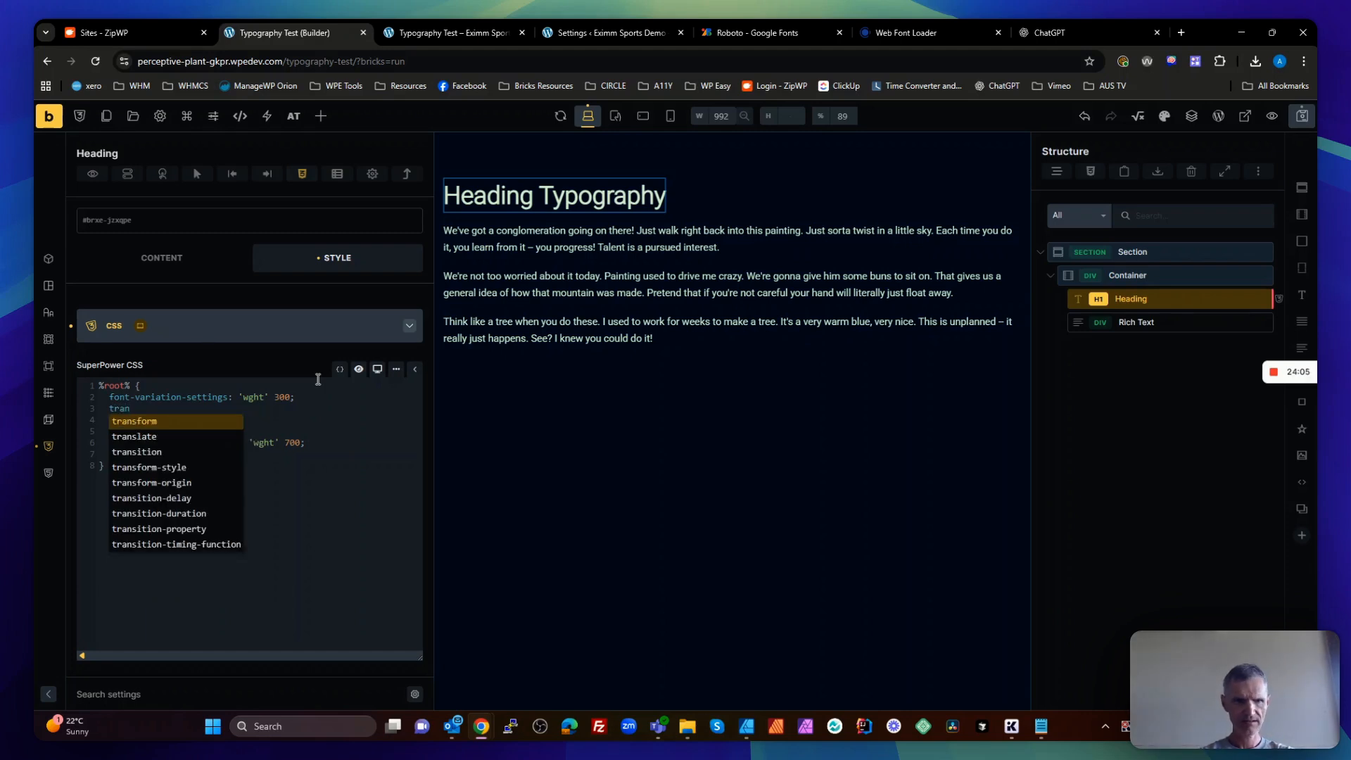
type("ansi")
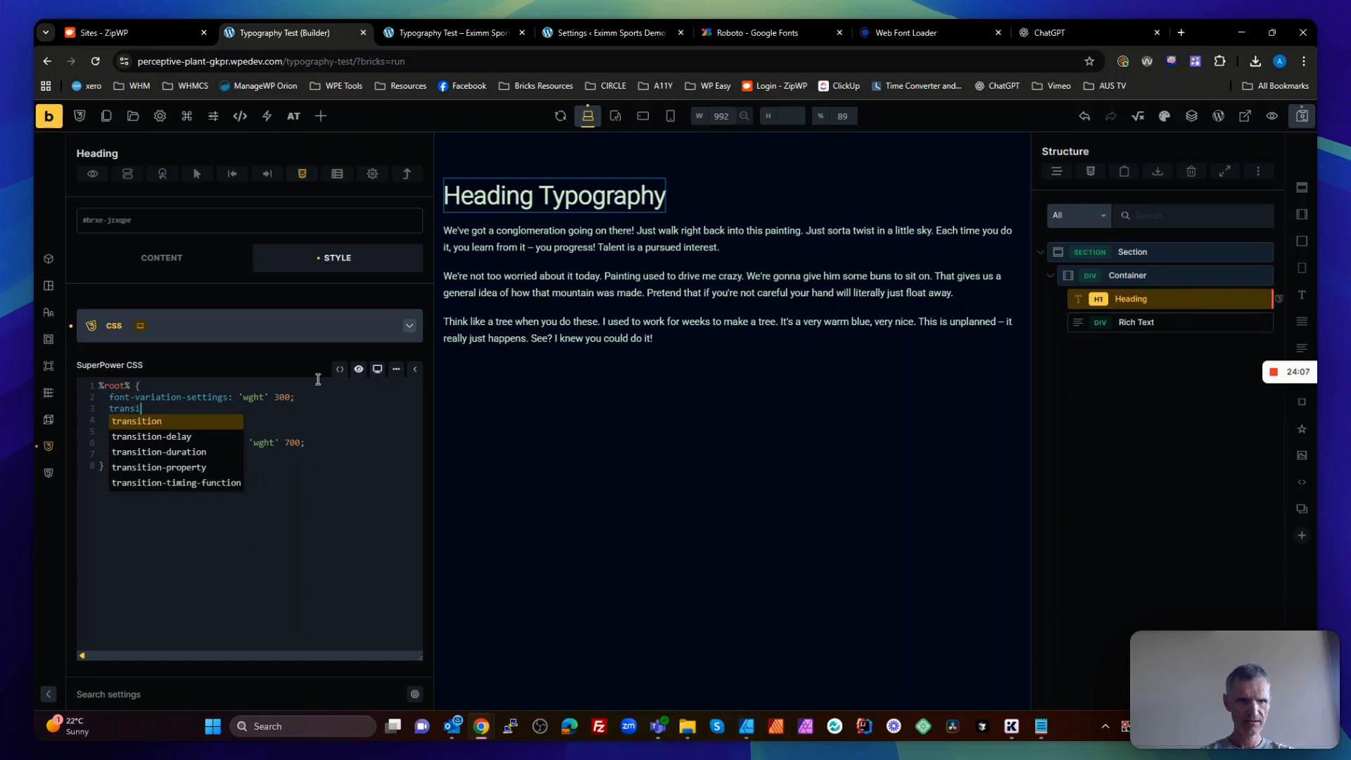
type("tion: all ")
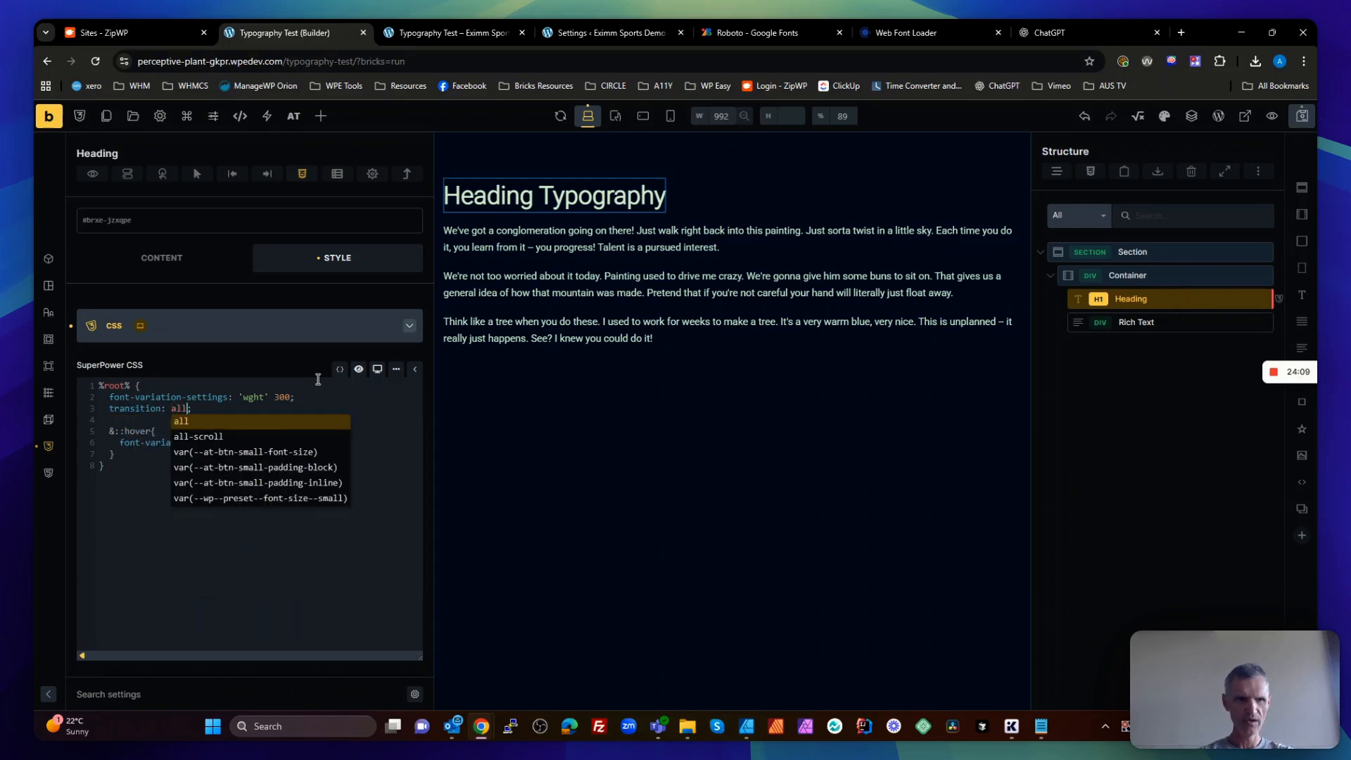
type("0.")
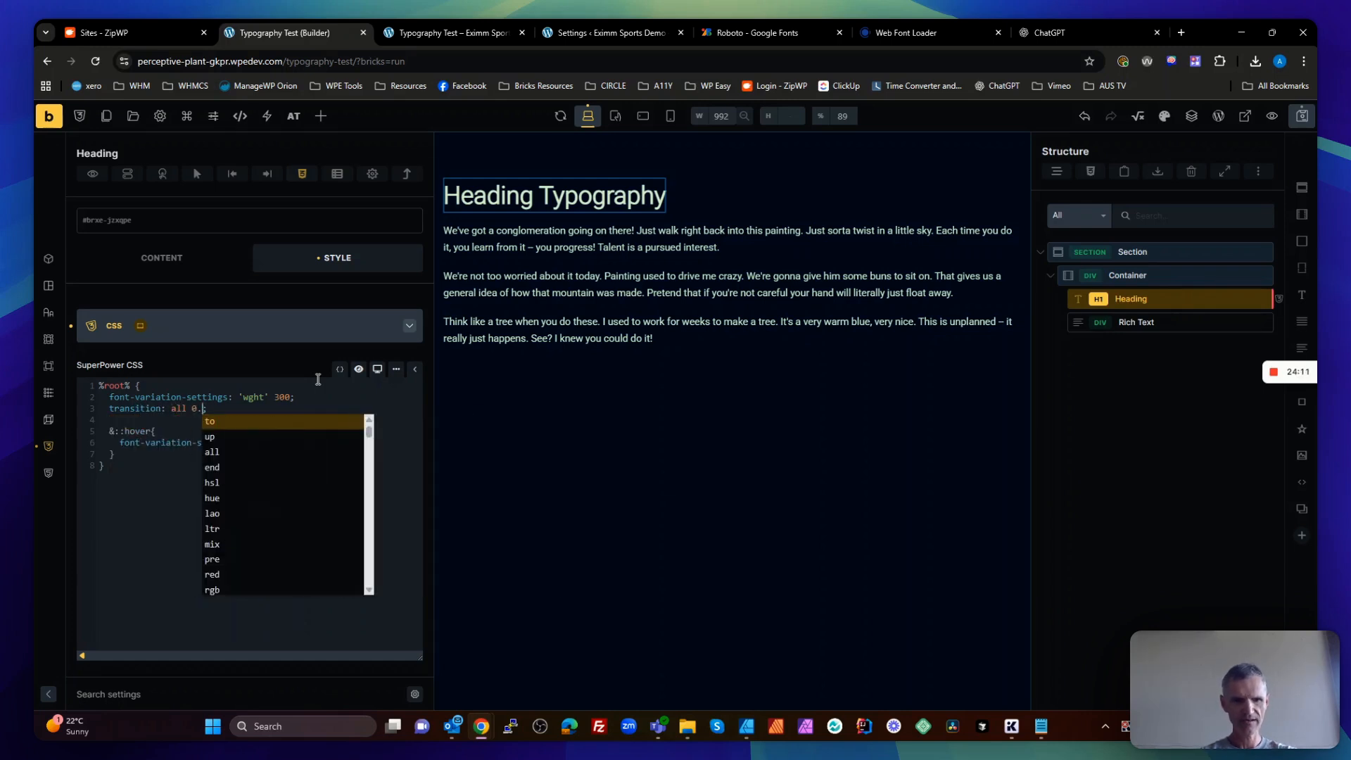
type("4")
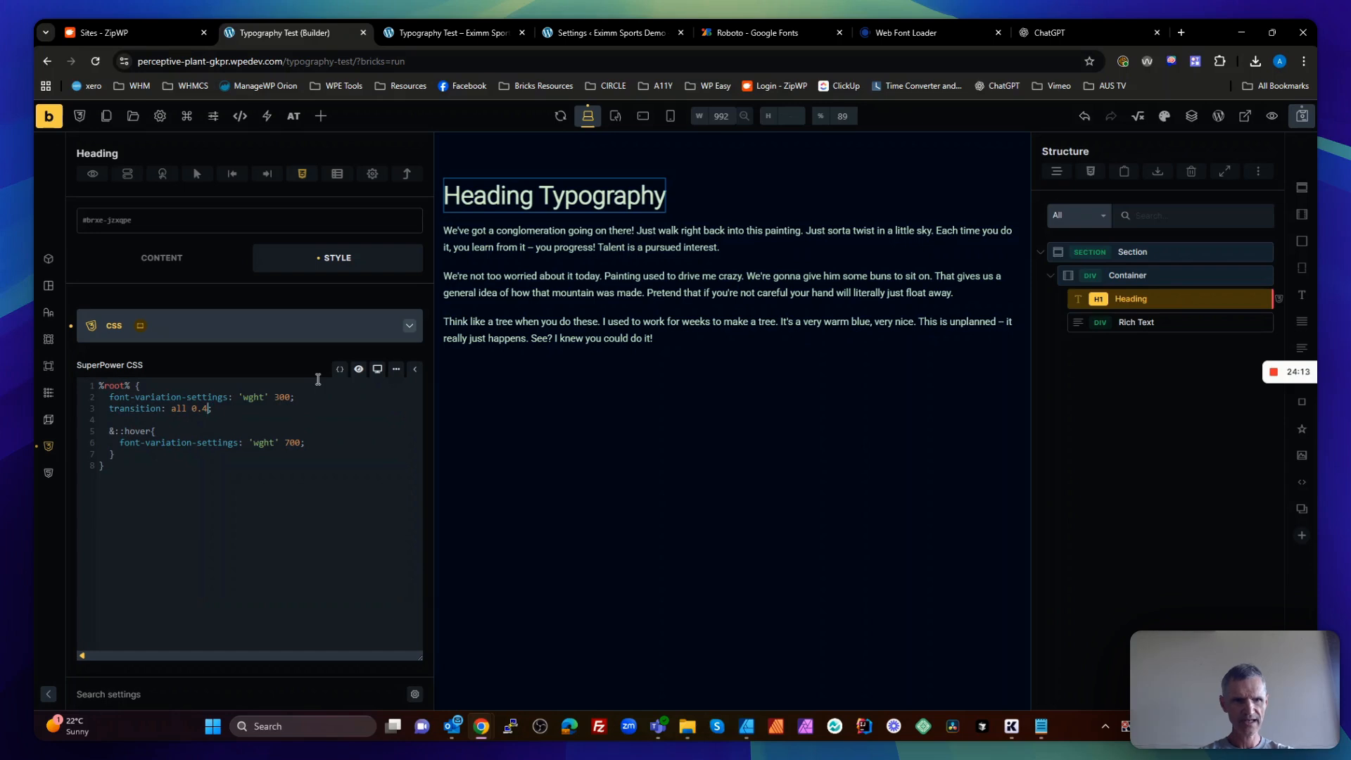
type("s ease;")
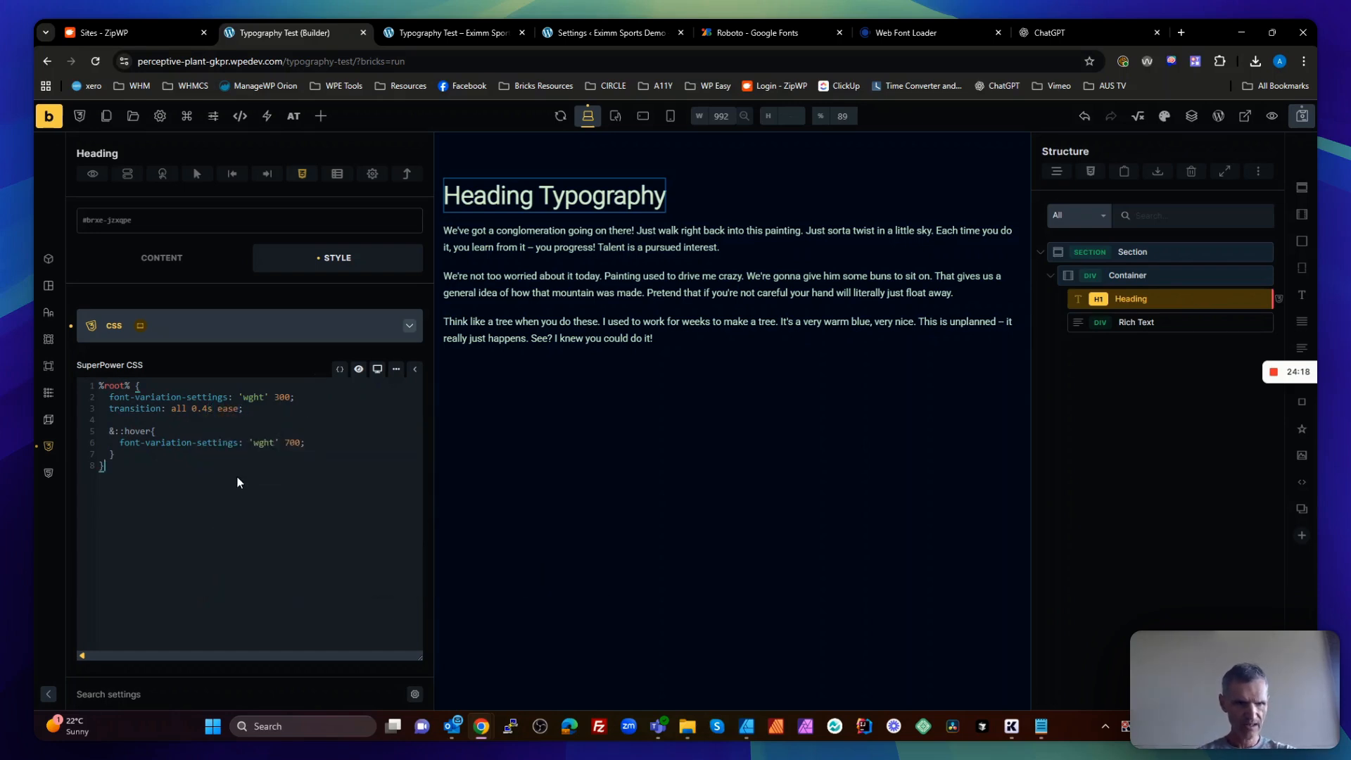
left_click(241, 483)
left_click(361, 398)
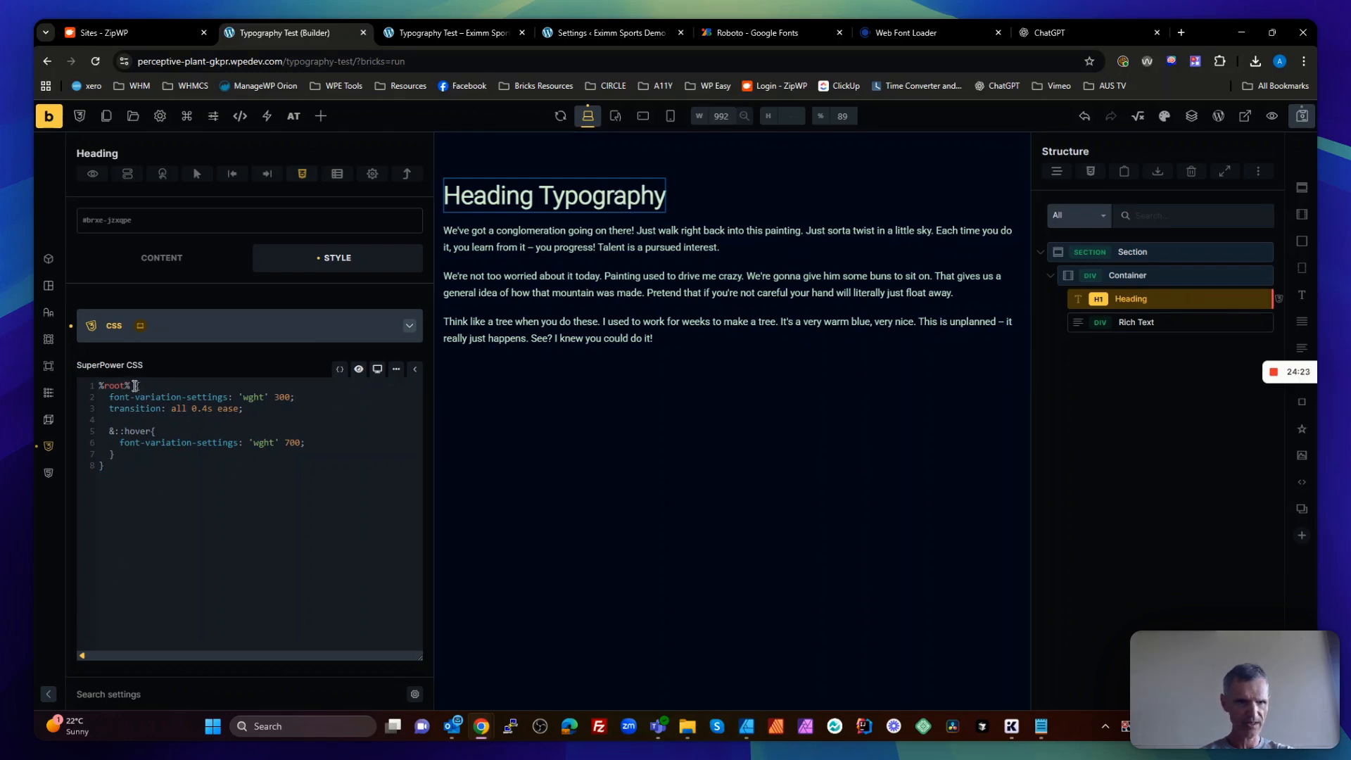
left_click_drag(135, 386, 73, 391)
left_click(118, 461)
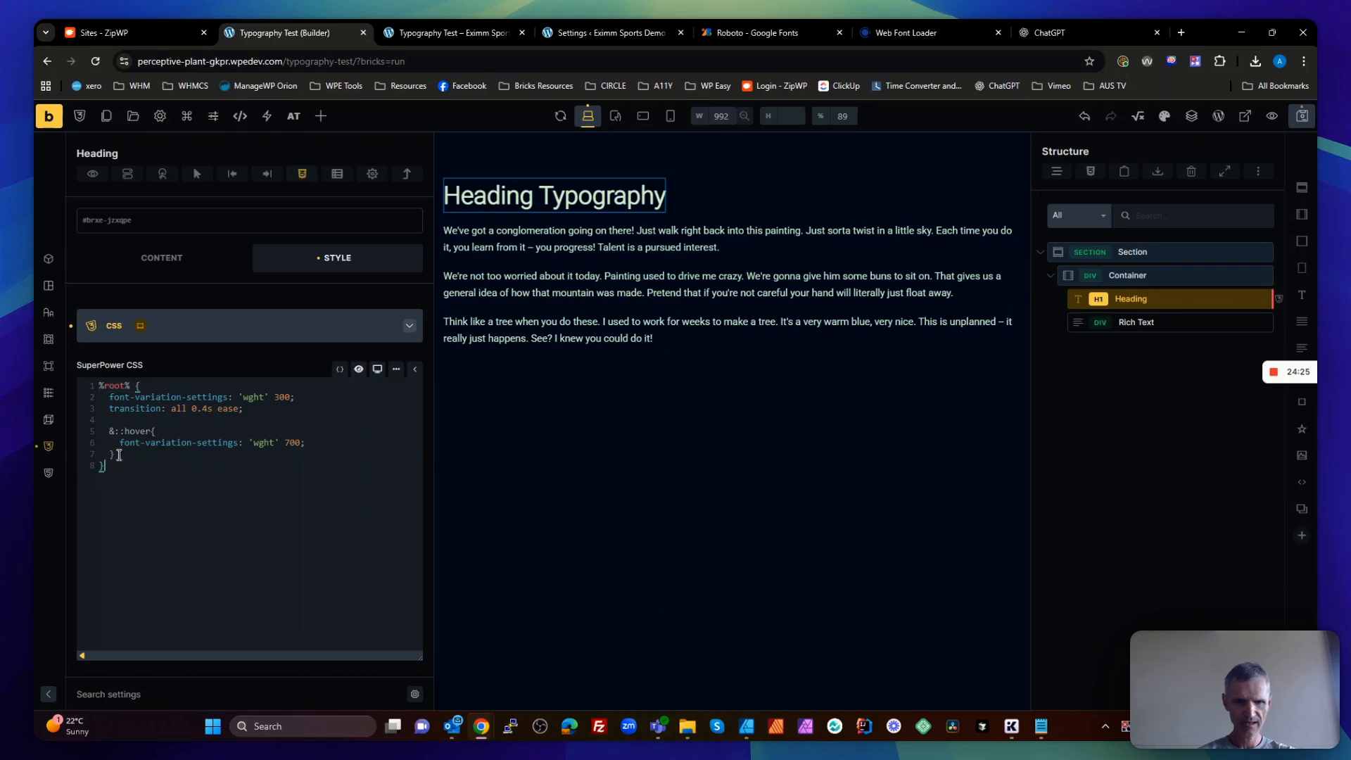
Replace the nested &::hover rule with a separate %root%:hover rule below the heading's %root% rule, keeping its 'wght' 700 declaration
key("Return")
key("ctrl+v")
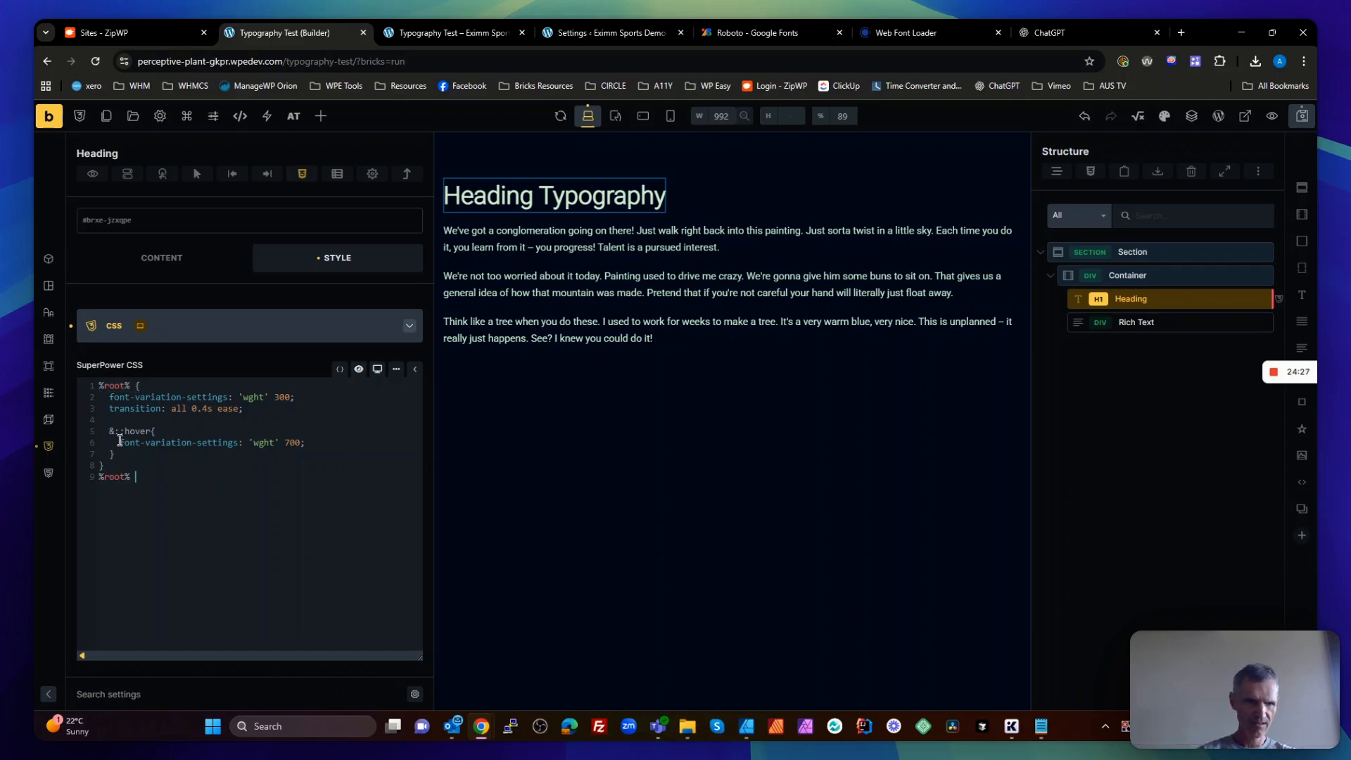
left_click_drag(119, 436, 77, 415)
key("BackSpace")
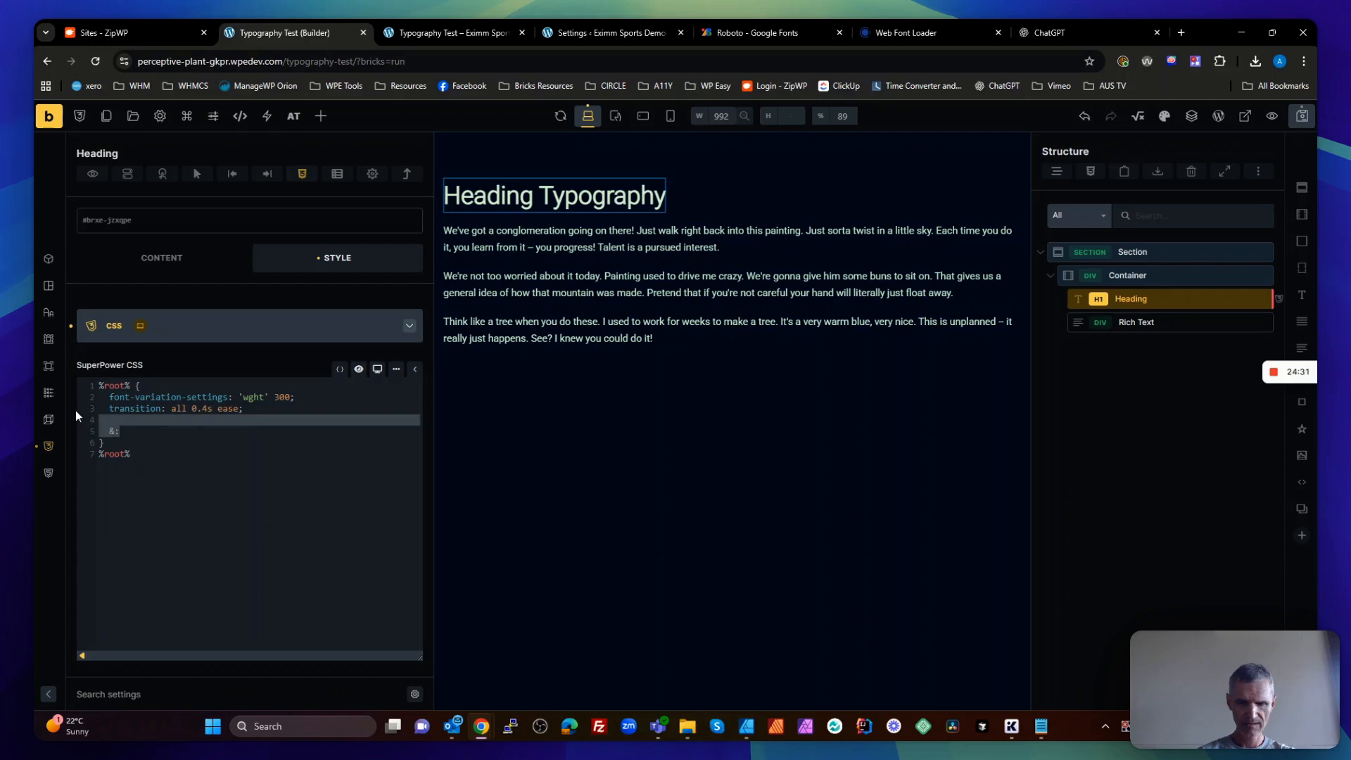
key("BackSpace")
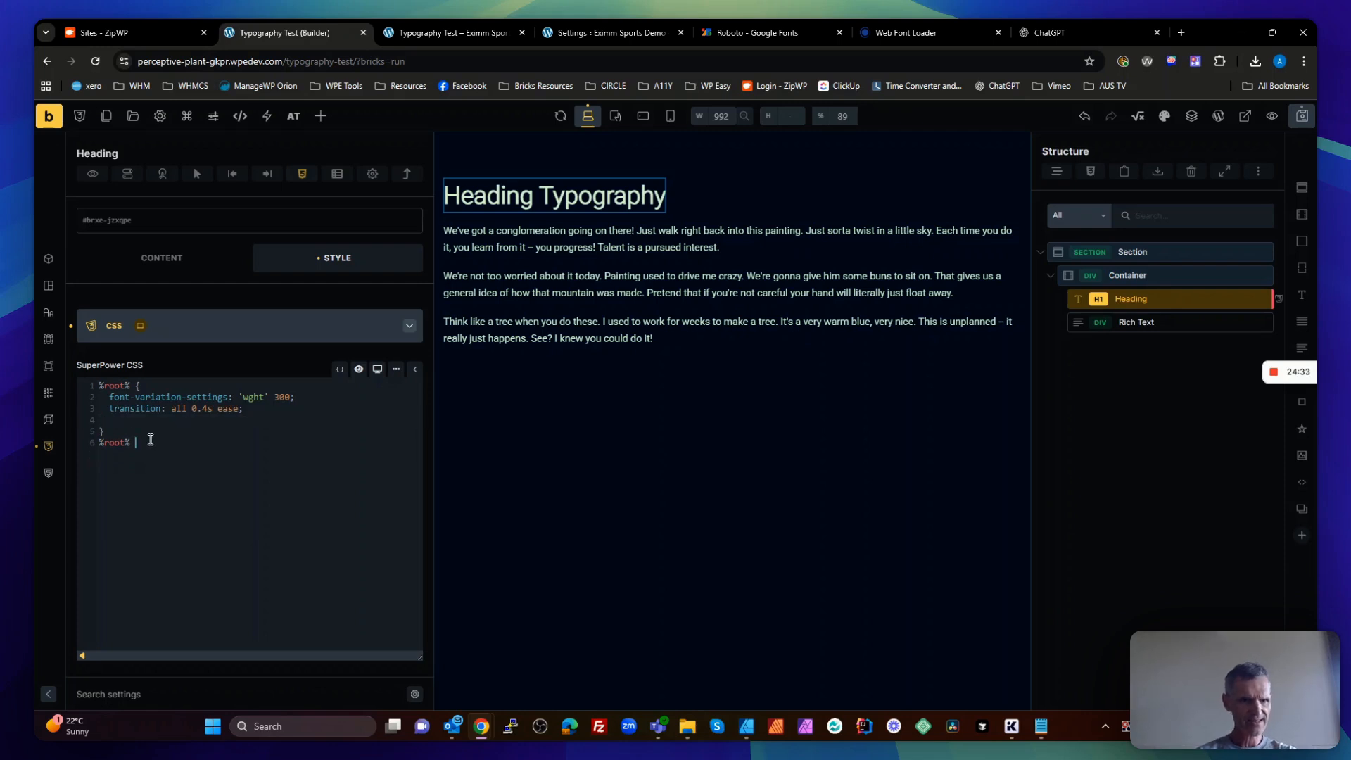
key("ctrl+v")
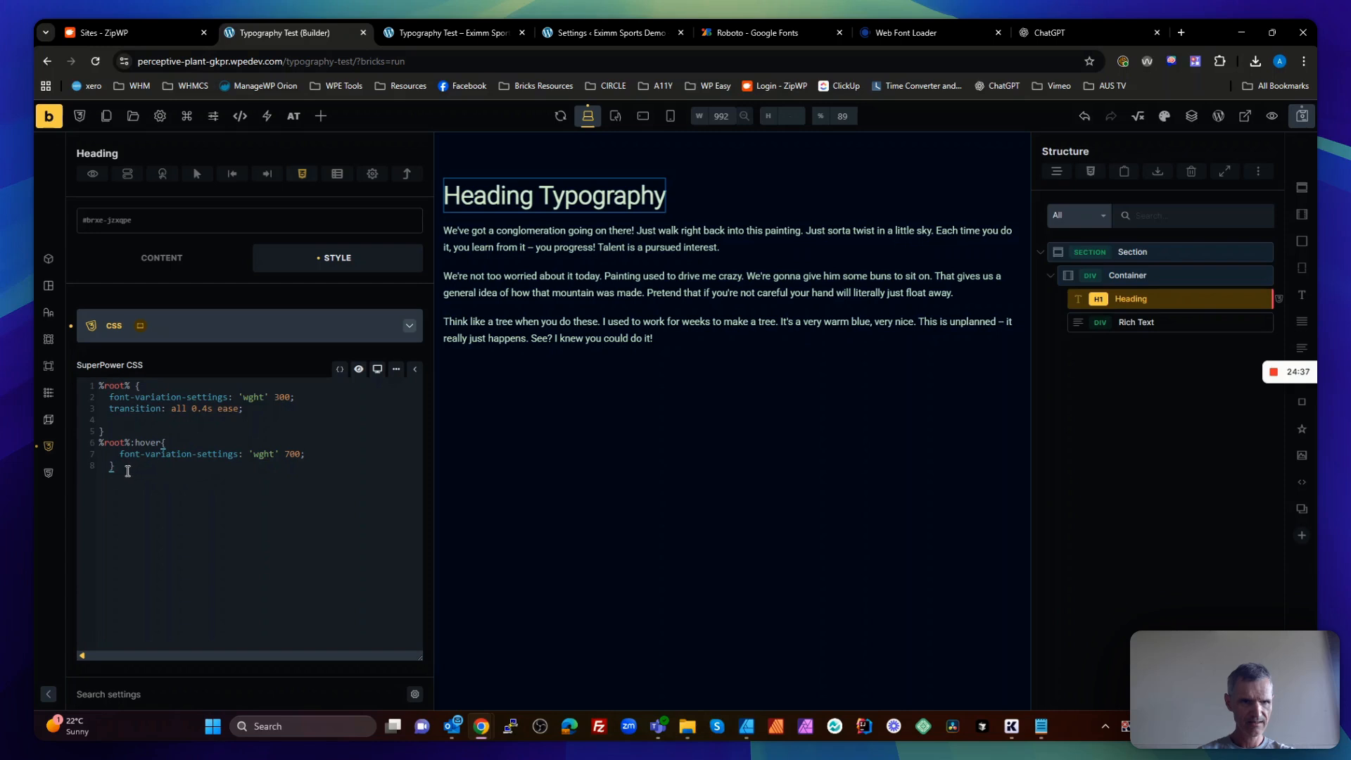
left_click_drag(128, 471, 86, 457)
left_click(374, 462)
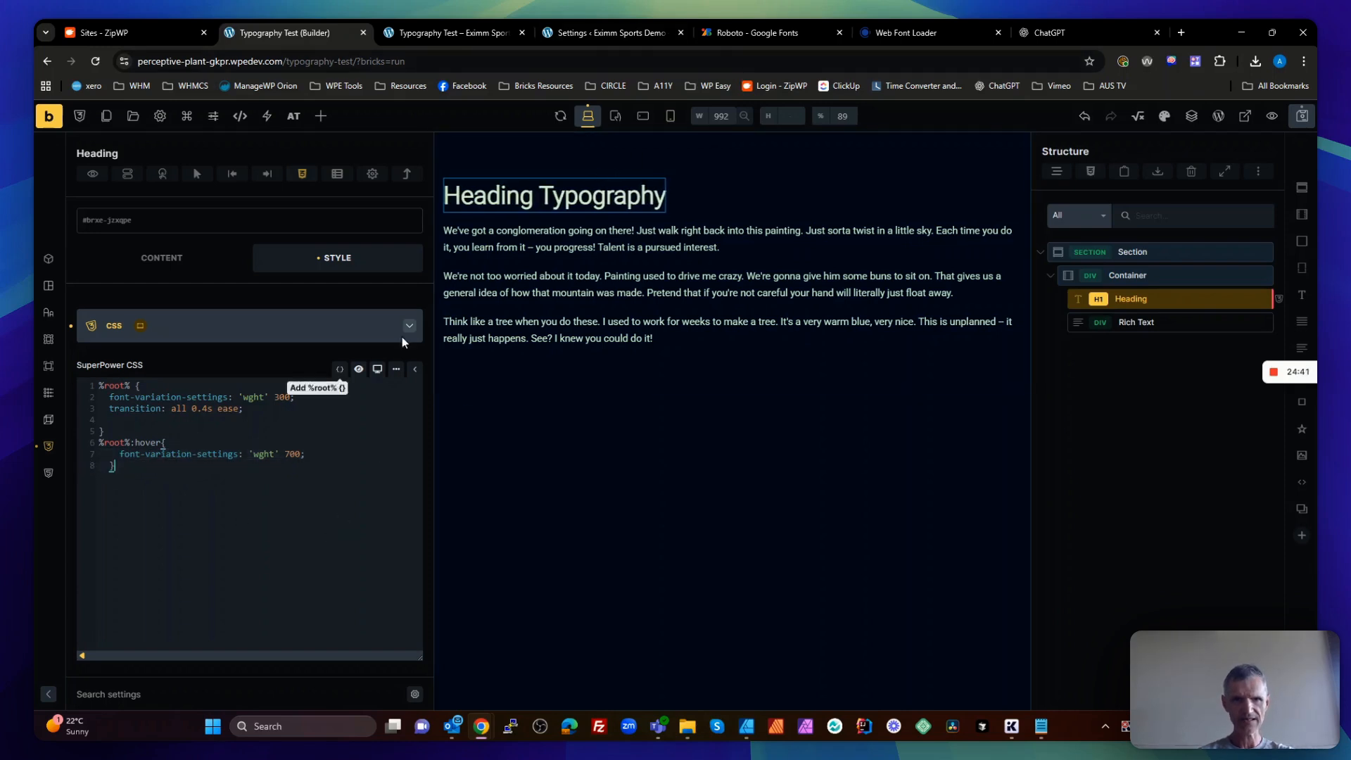
Save the page and view the heading's weight animation on the front end
left_click(1301, 115)
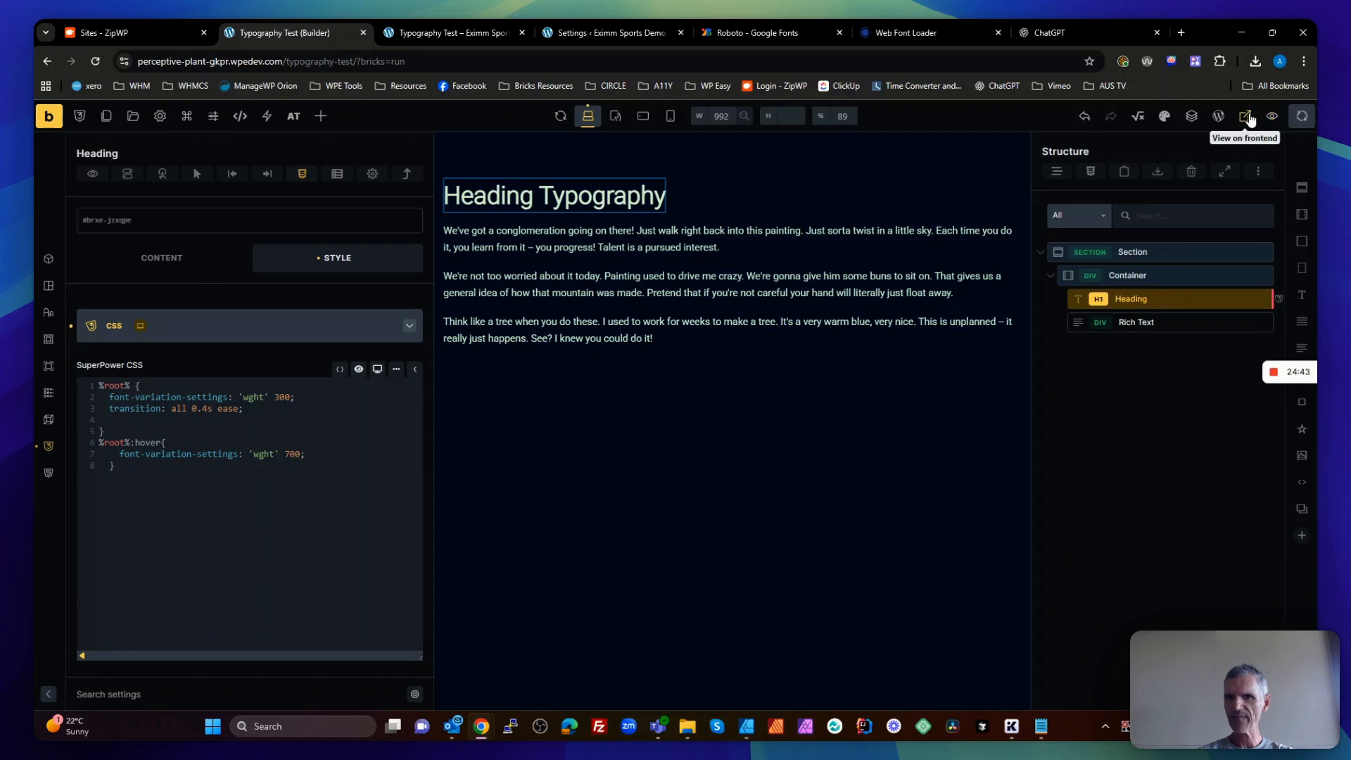
left_click(1245, 116)
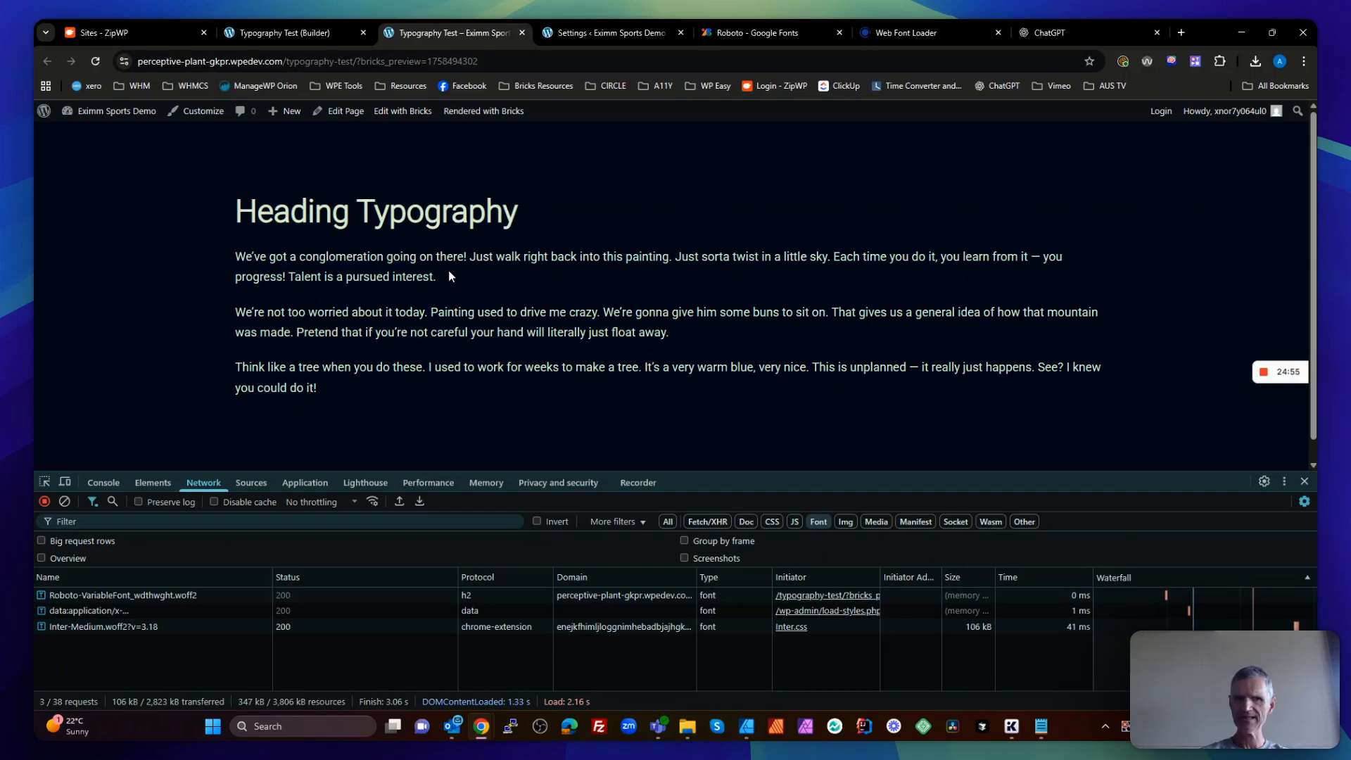
Return to the builder and change the heading's %root% font variation setting to 'wdth' 75
left_click(281, 31)
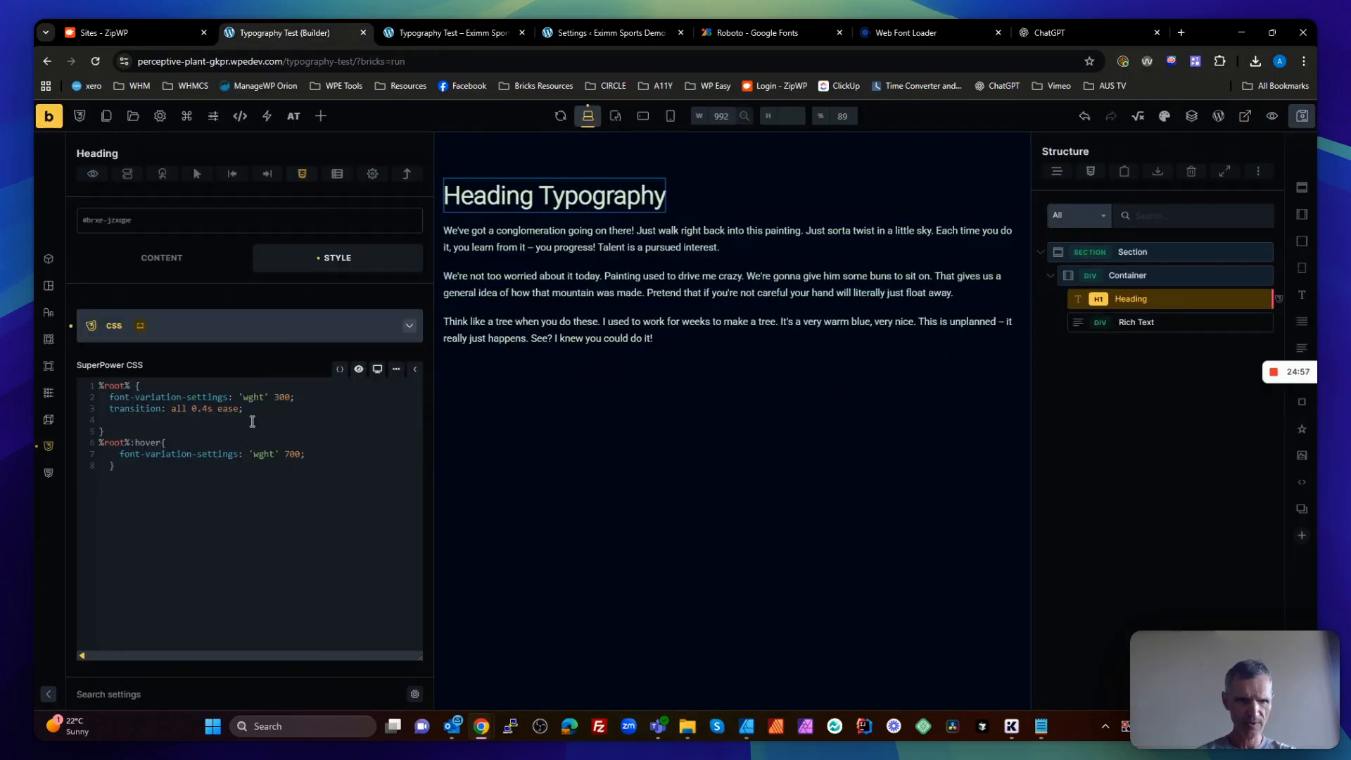
double_click(253, 396)
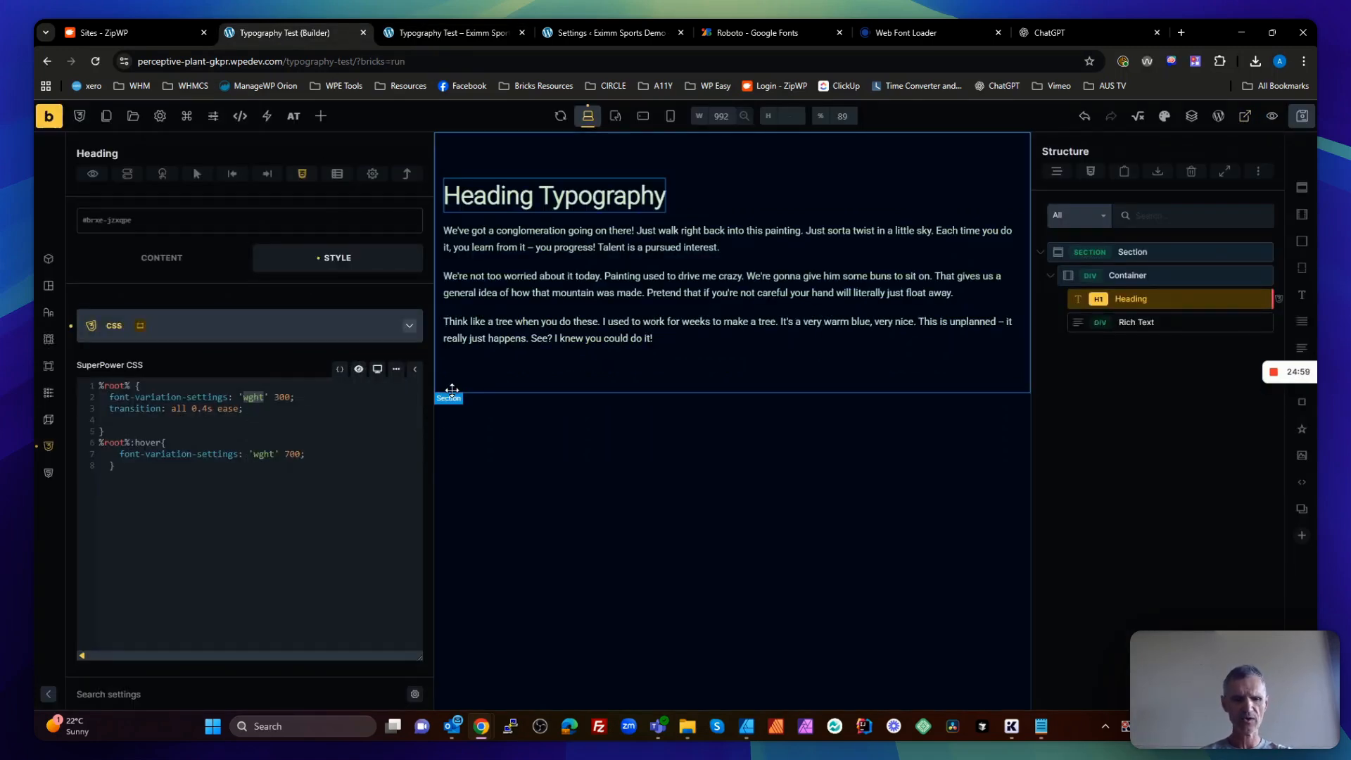
type("wdth")
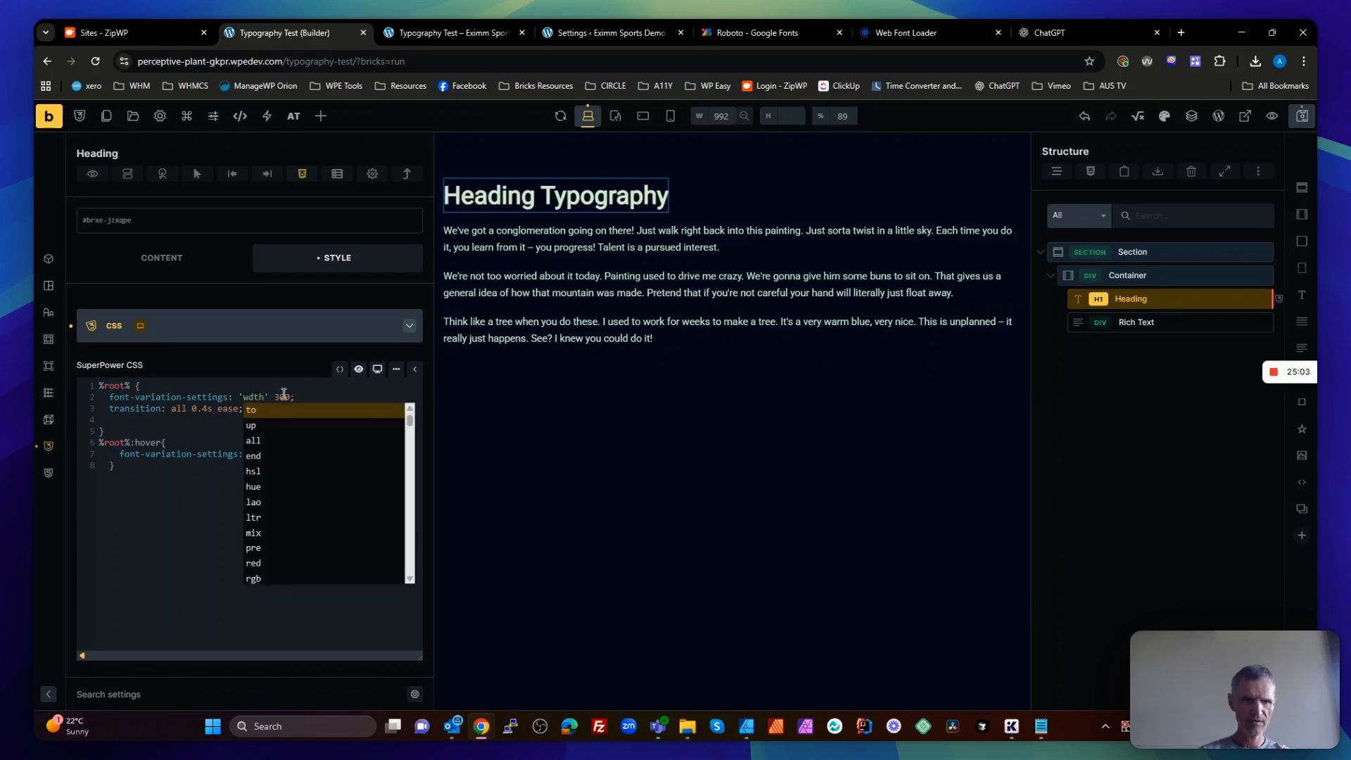
double_click(282, 396)
type("75")
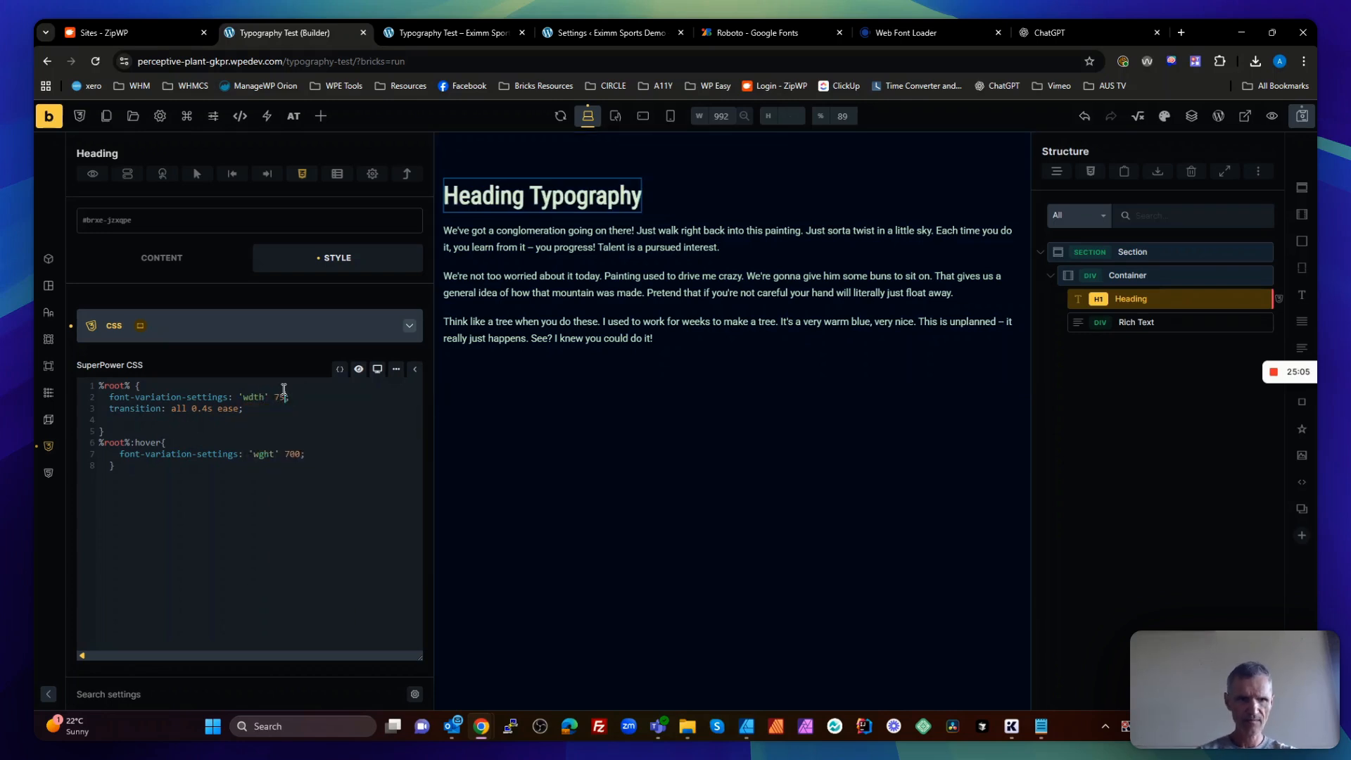
Change the font variation setting in the %root%:hover rule to 'wdth' 90
double_click(263, 453)
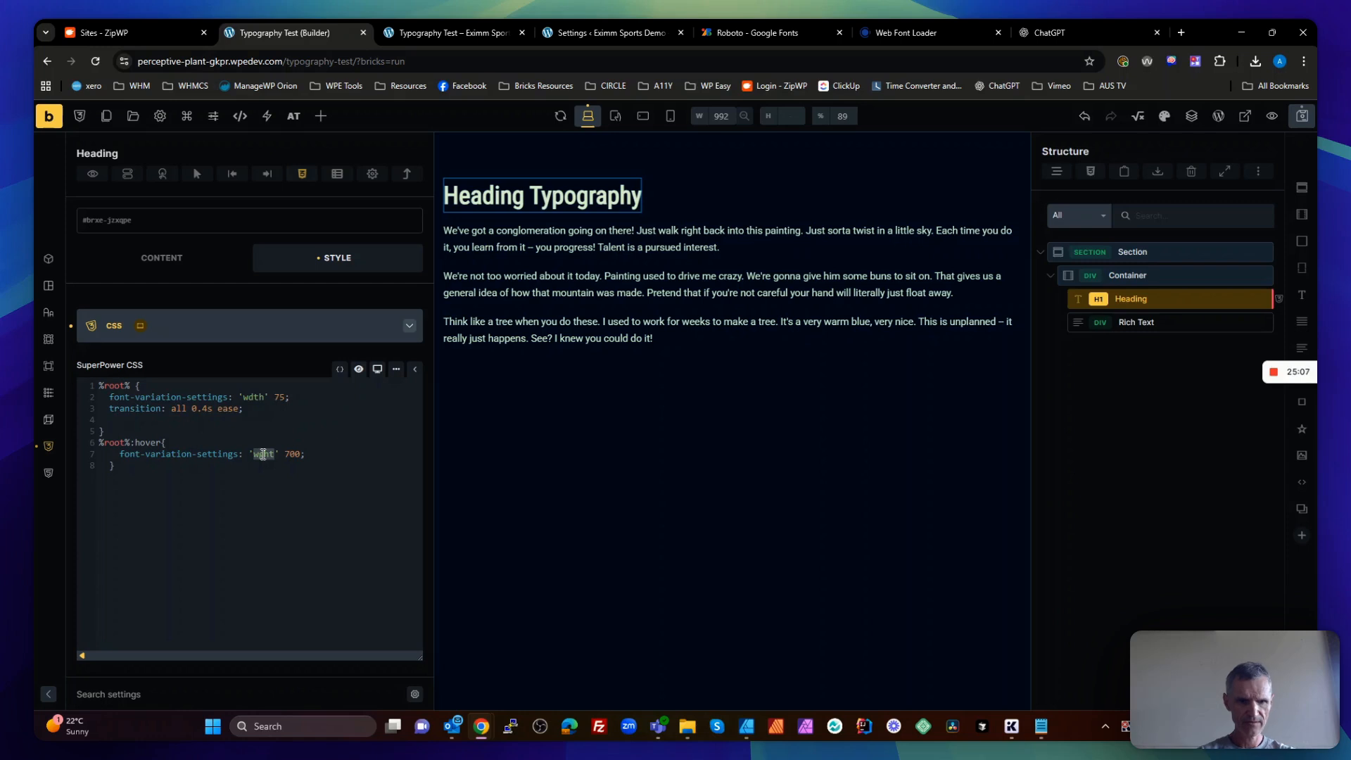
type("wd")
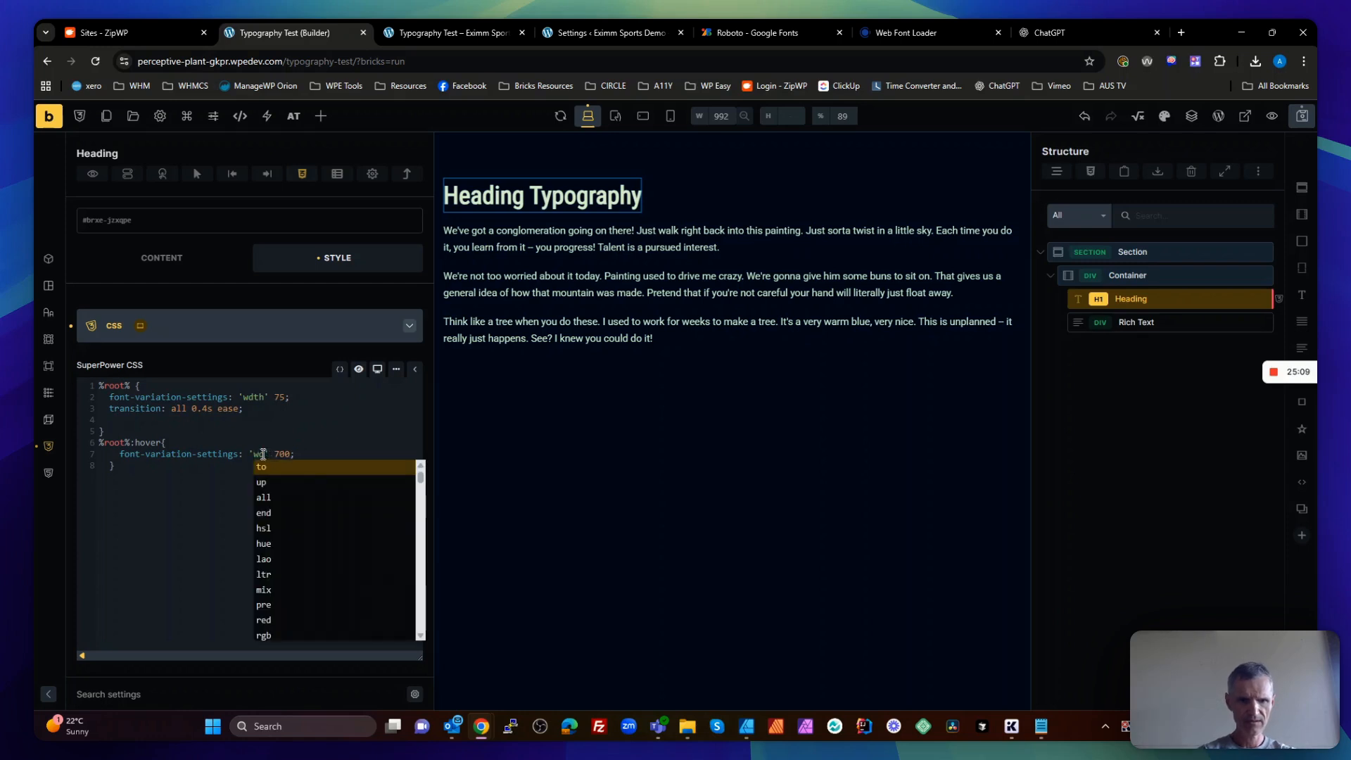
type("th")
double_click(294, 454)
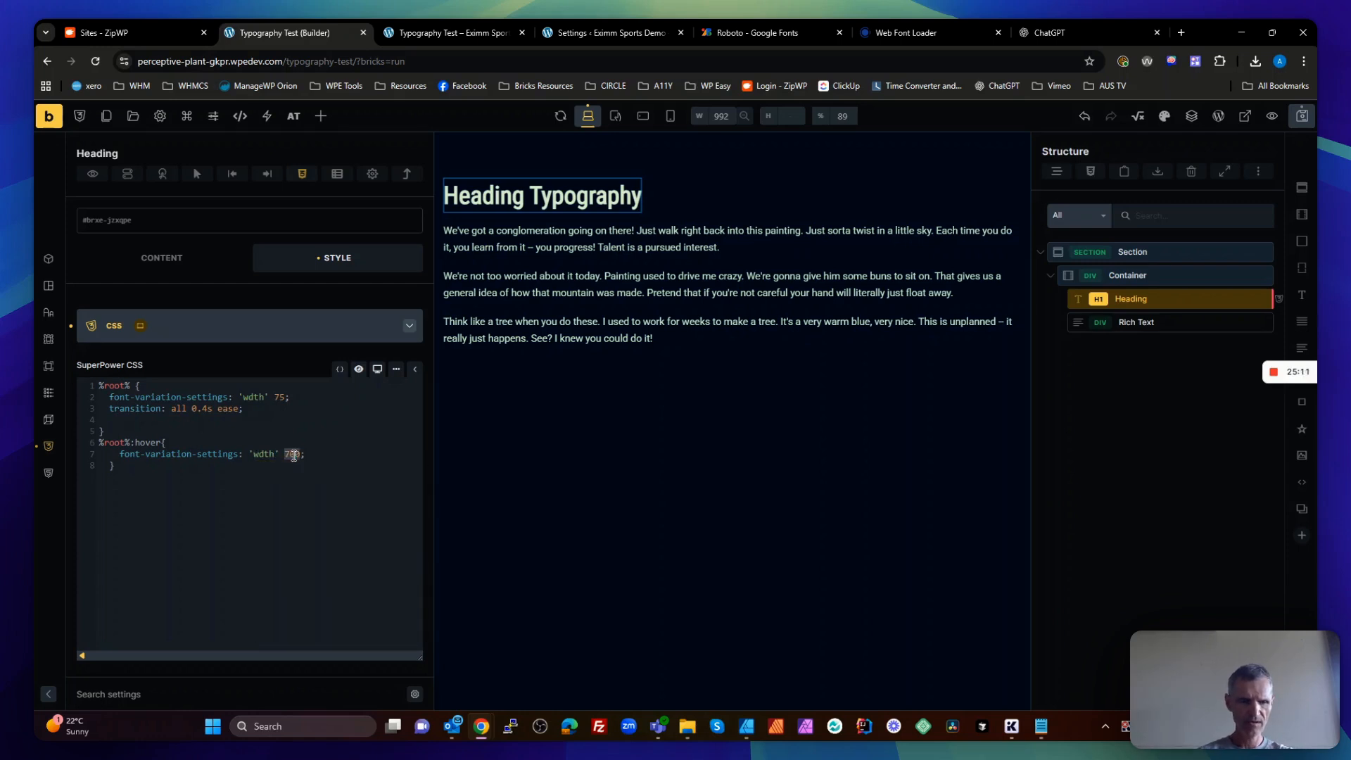
type("9")
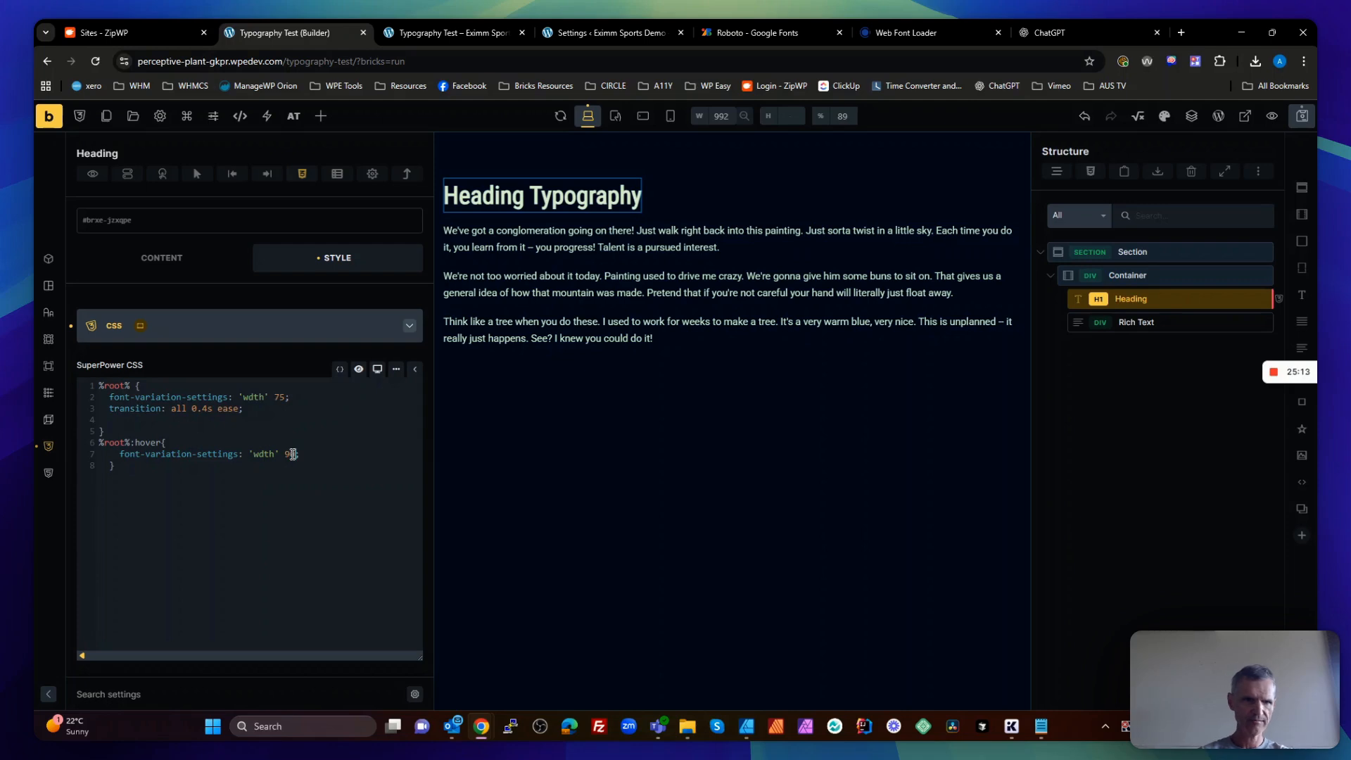
type("0")
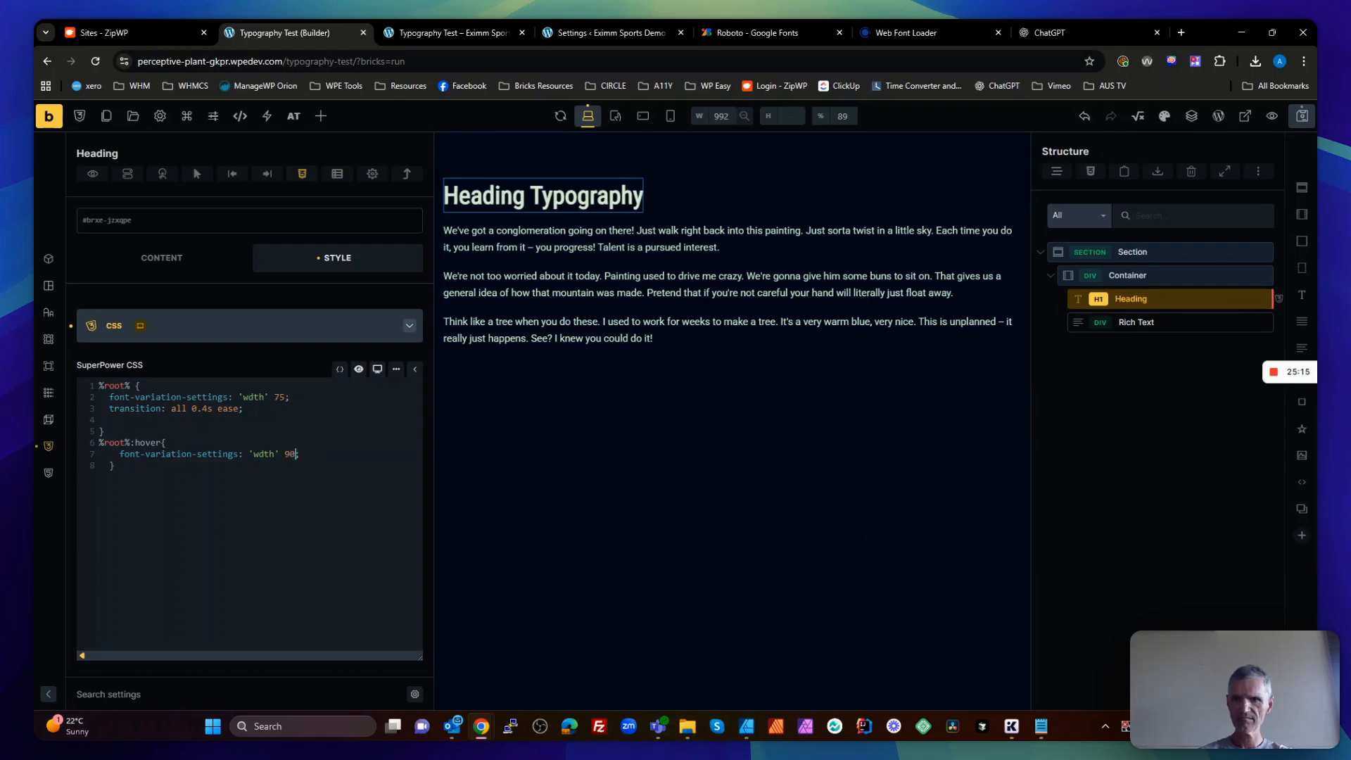
Save the page and reload its front-end view to check the heading's width animation on hover
key("ctrl+s")
left_click(434, 34)
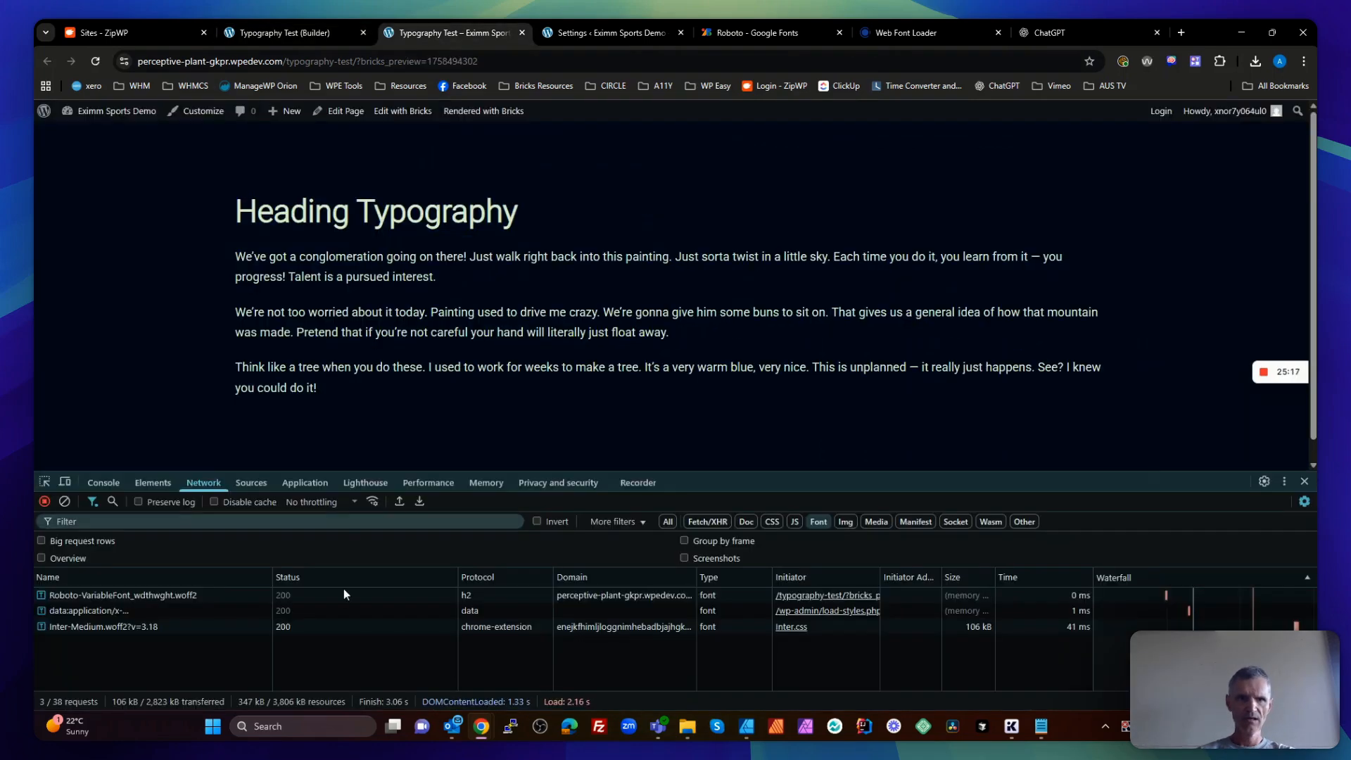
key("ctrl+r")
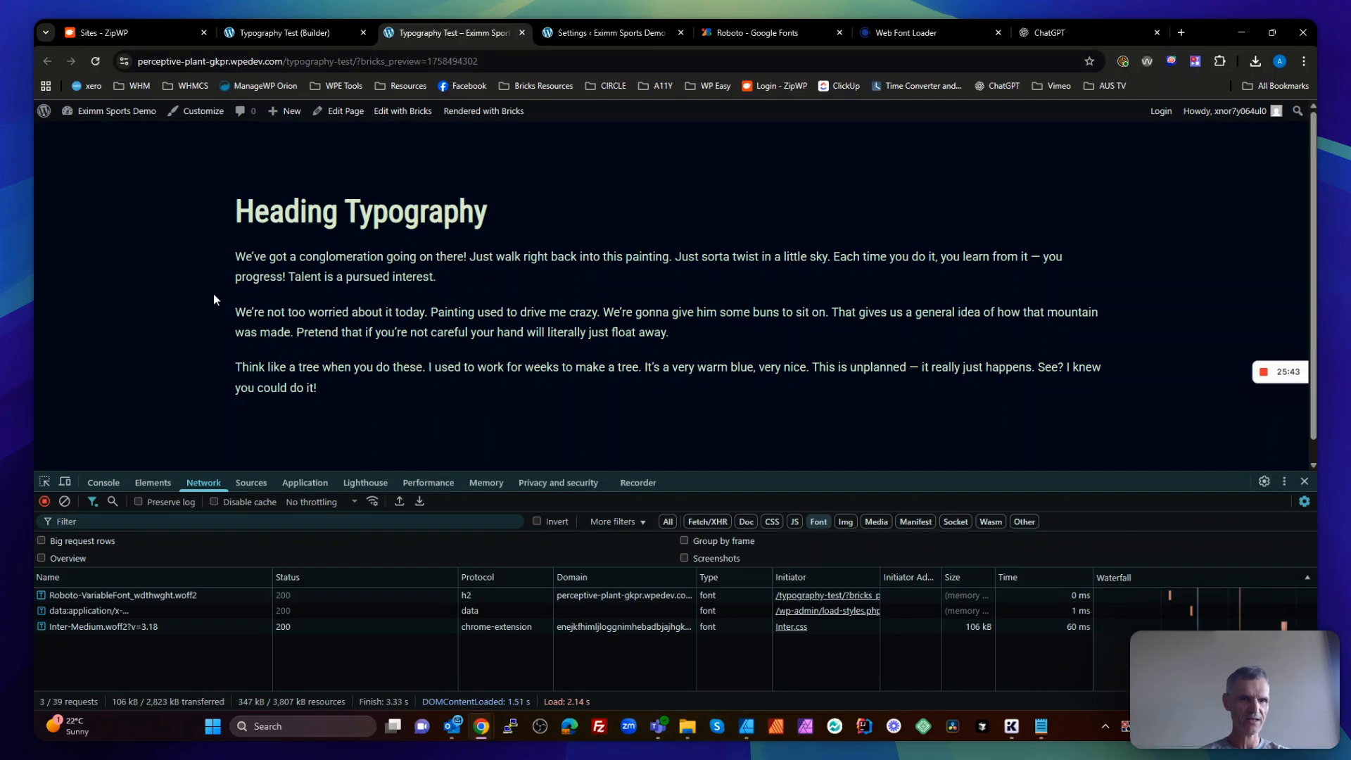
Reload the front-end page repeatedly and examine how the Roboto variable font loads among the font requests
key("F5")
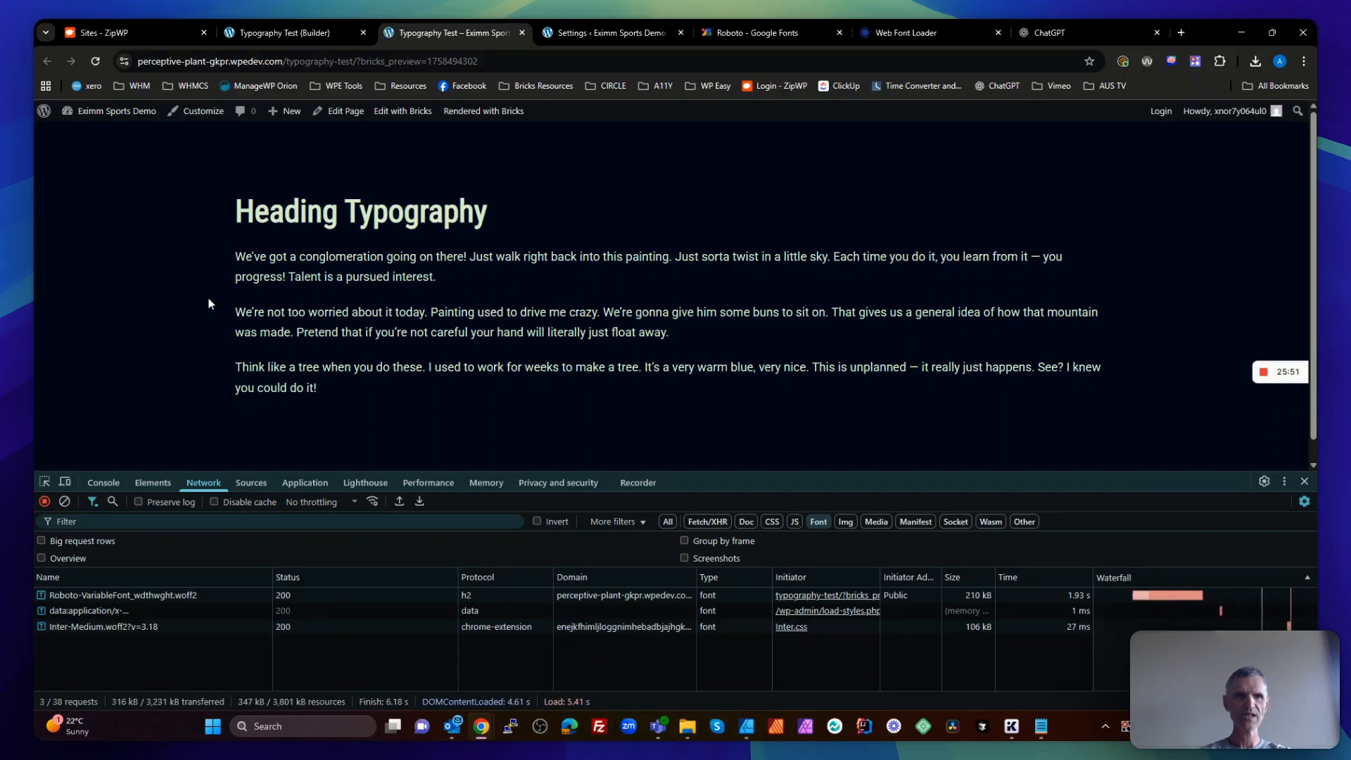
key("F5")
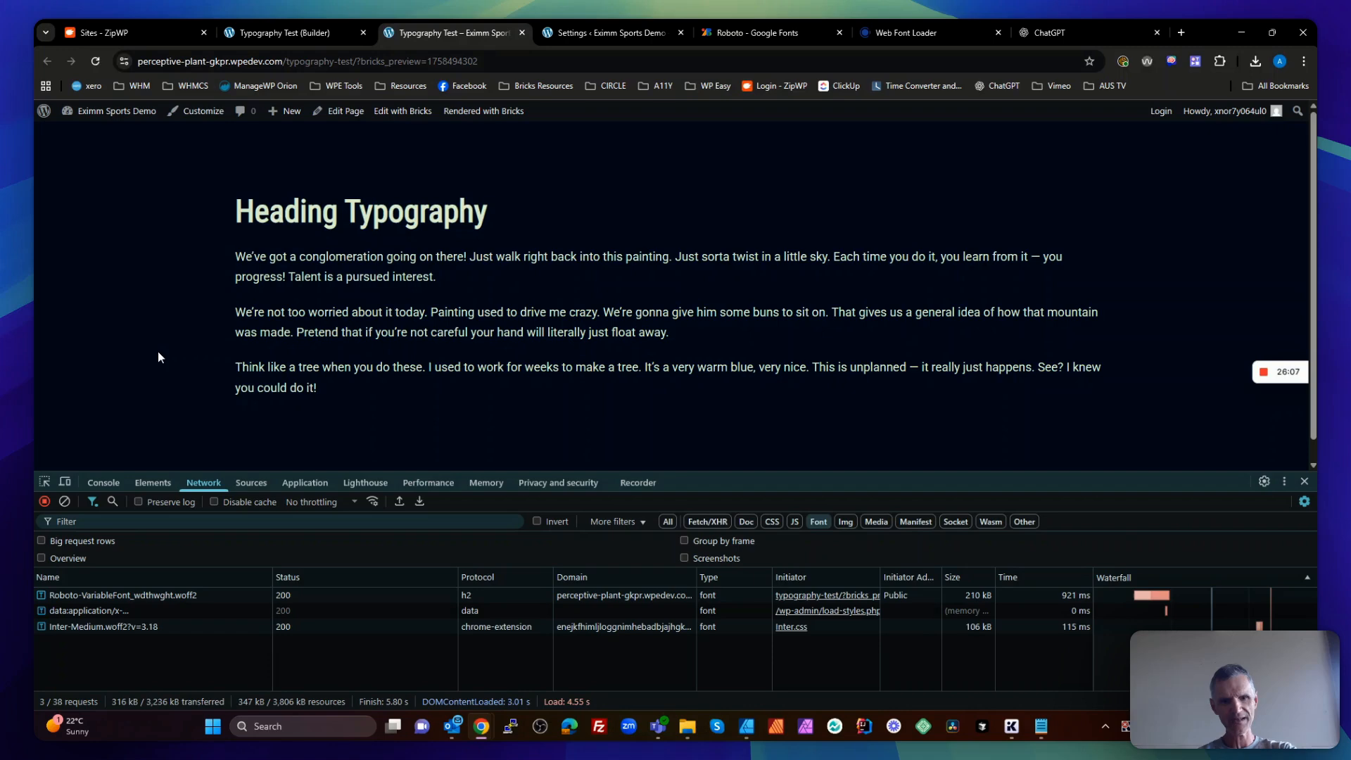
key("ctrl+r")
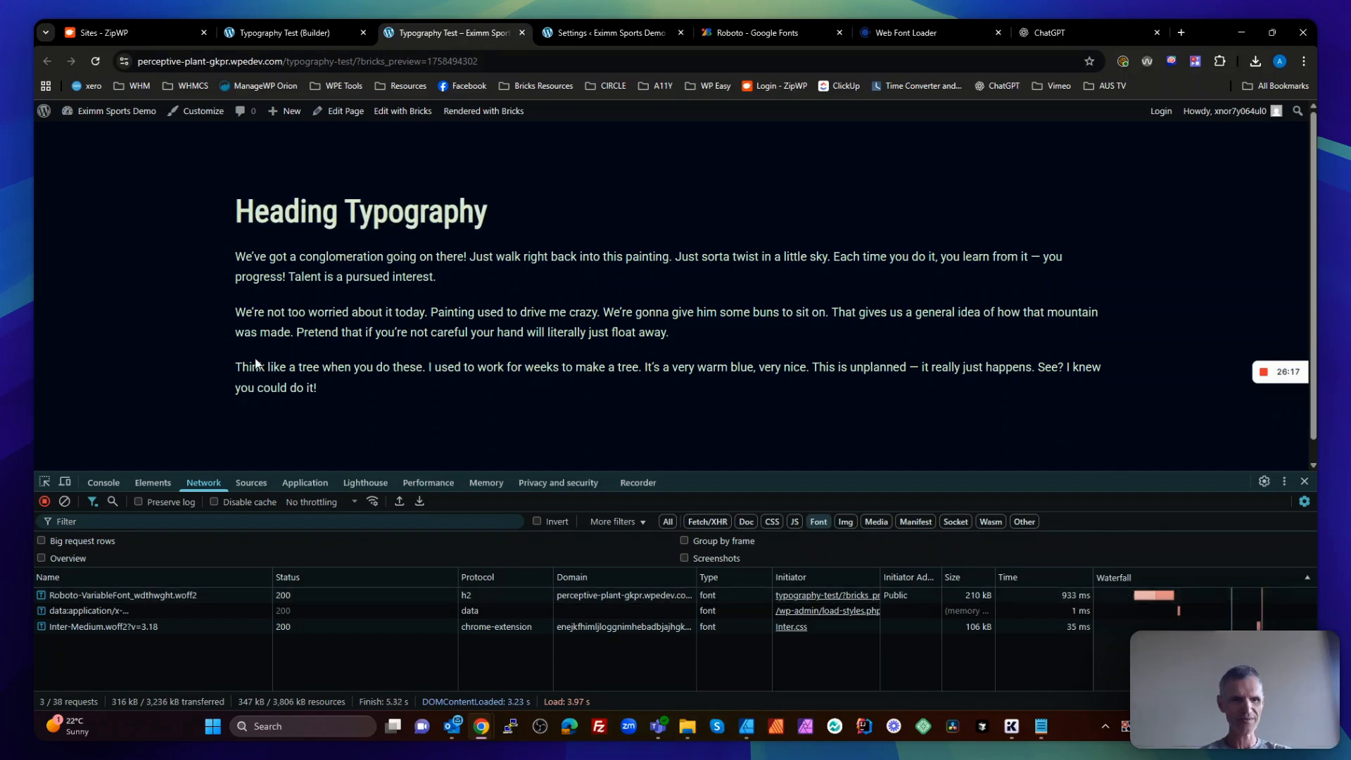
key("F5")
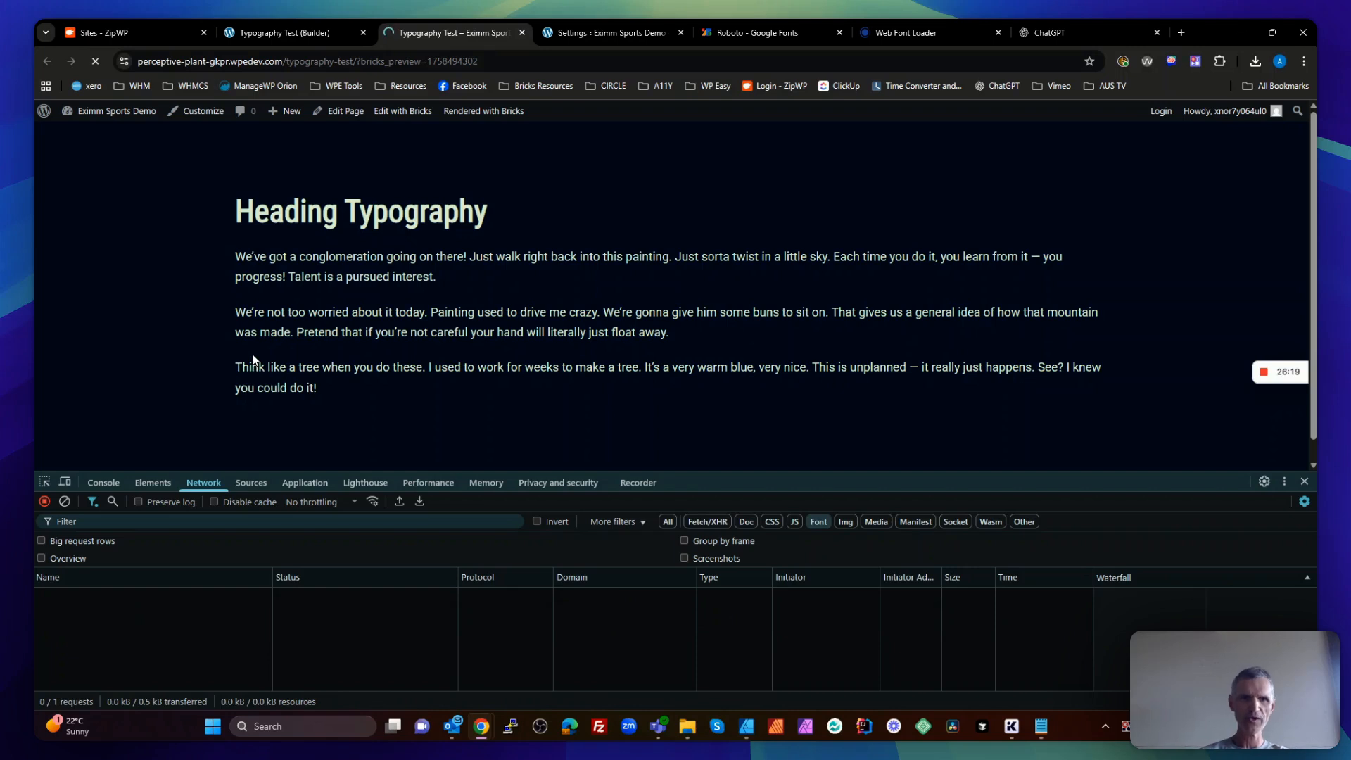
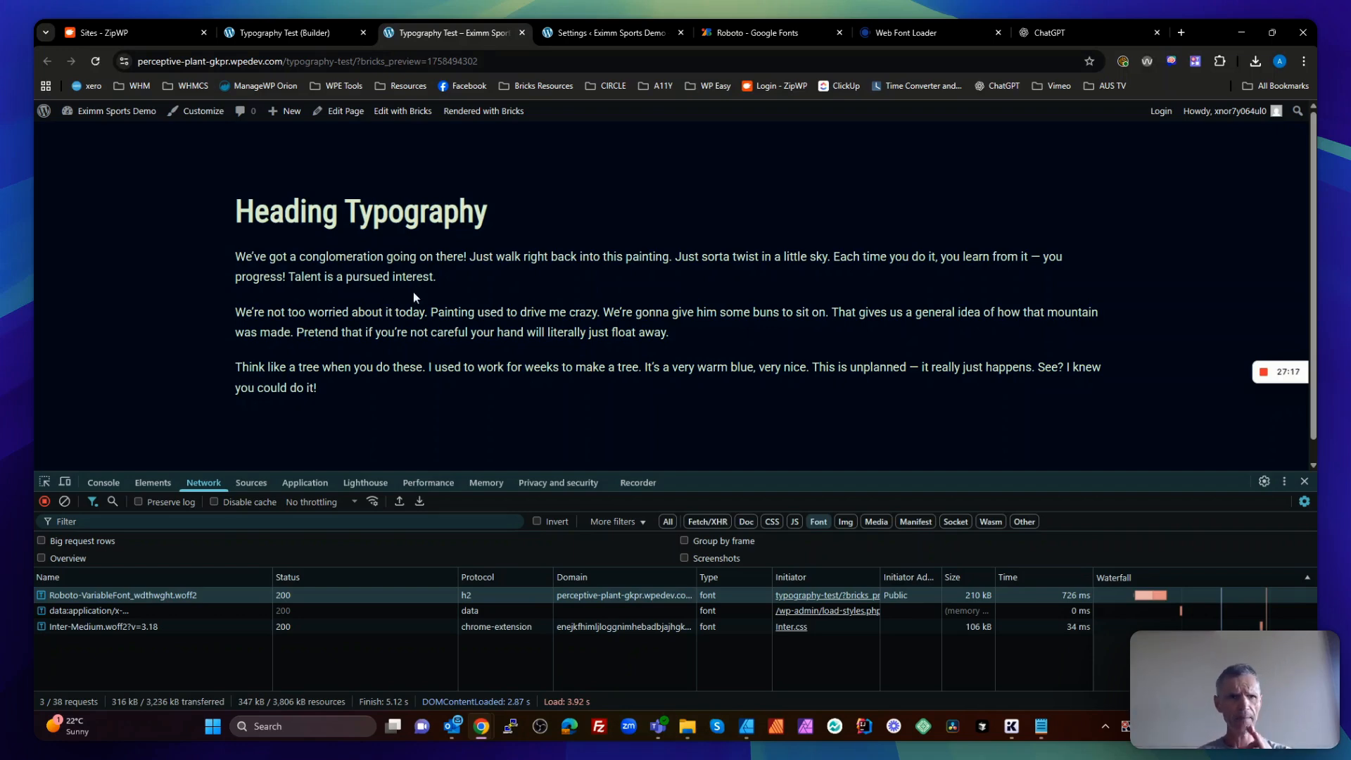
Review the Bricks performance settings in the WordPress admin, then return to the front-end page
left_click(598, 48)
scroll(574, 441, "up", 2)
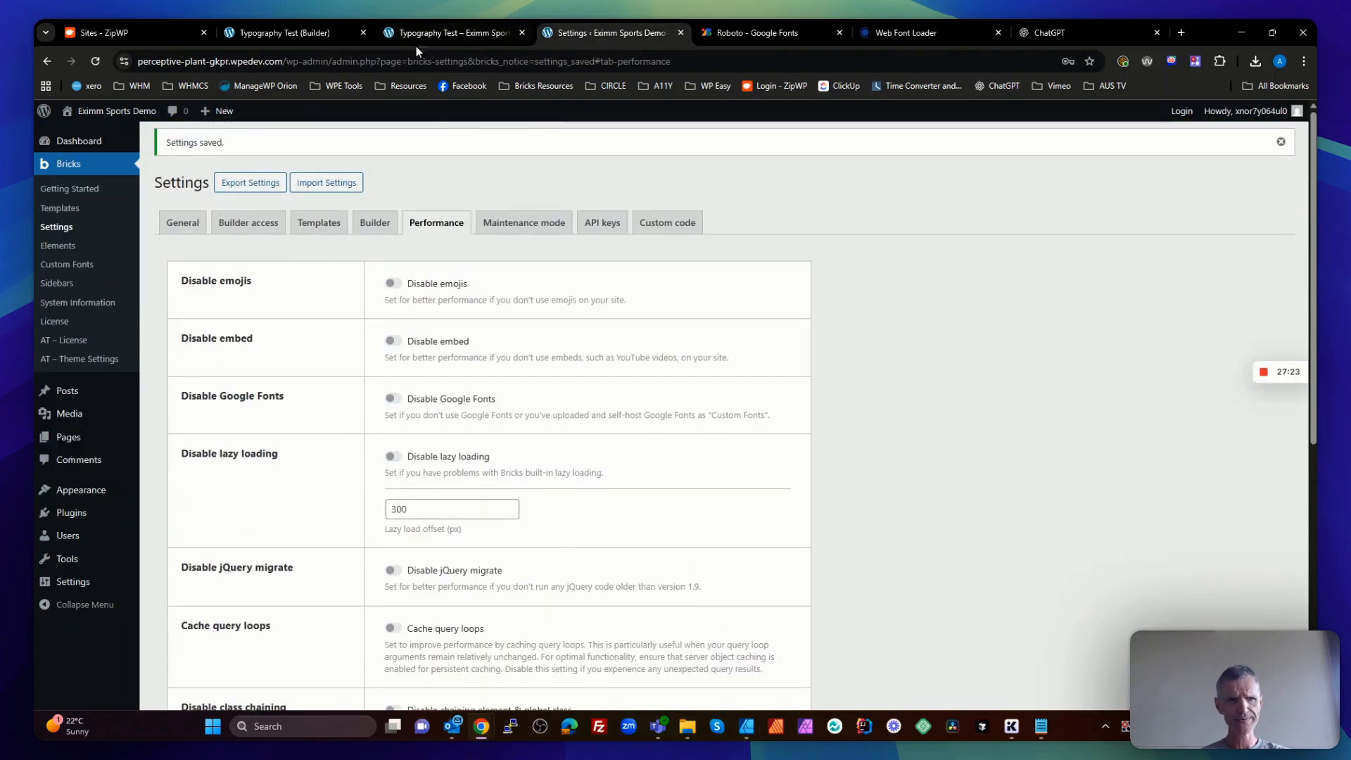
left_click(445, 33)
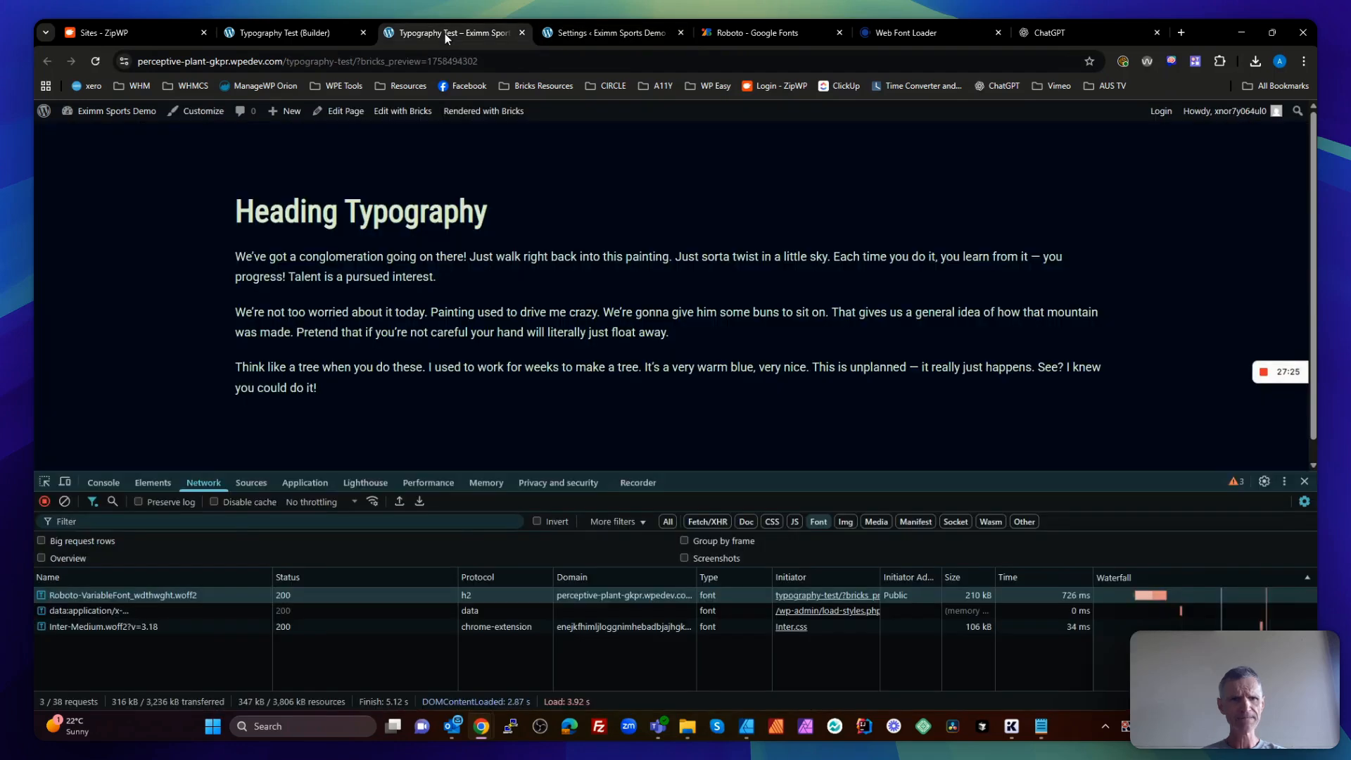
Open the Roboto Variable entry among the custom fonts in the builder's Font Manager
left_click(334, 35)
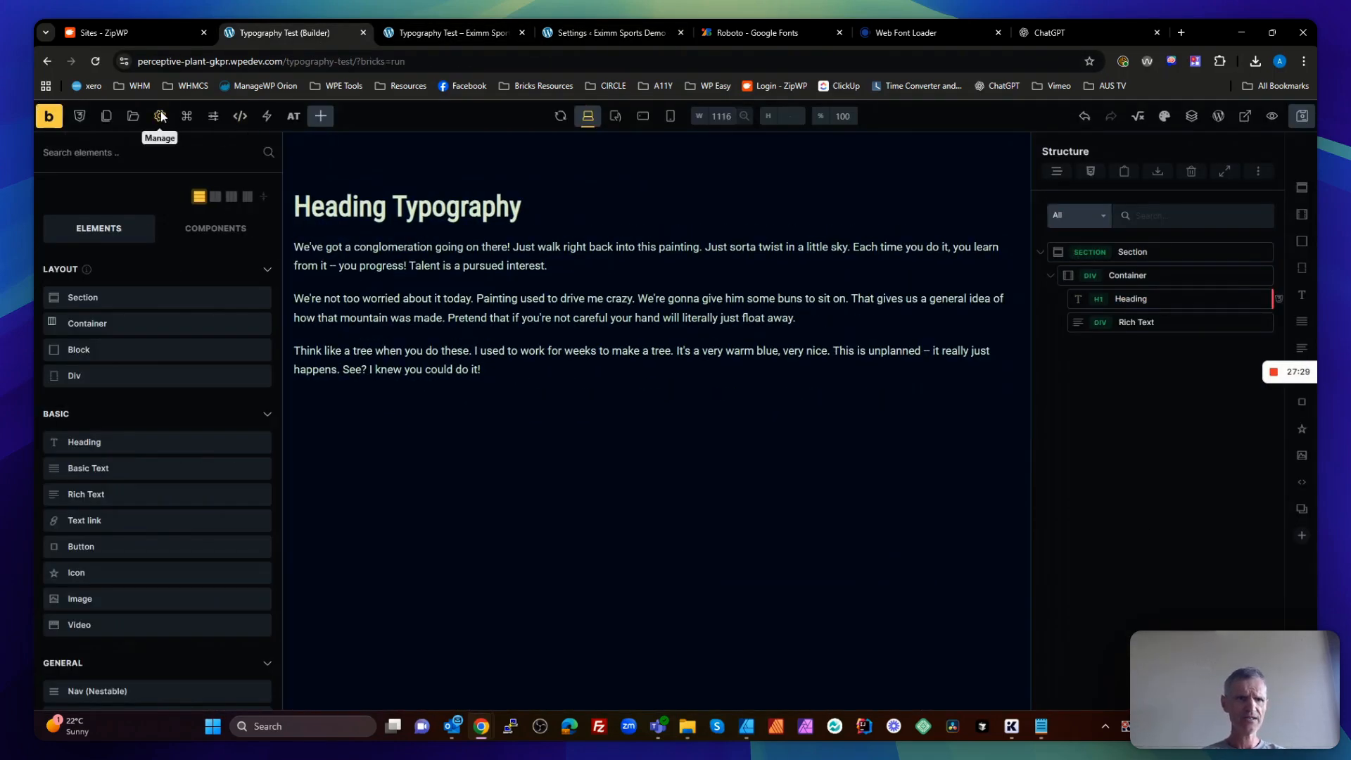
left_click(161, 116)
left_click(139, 296)
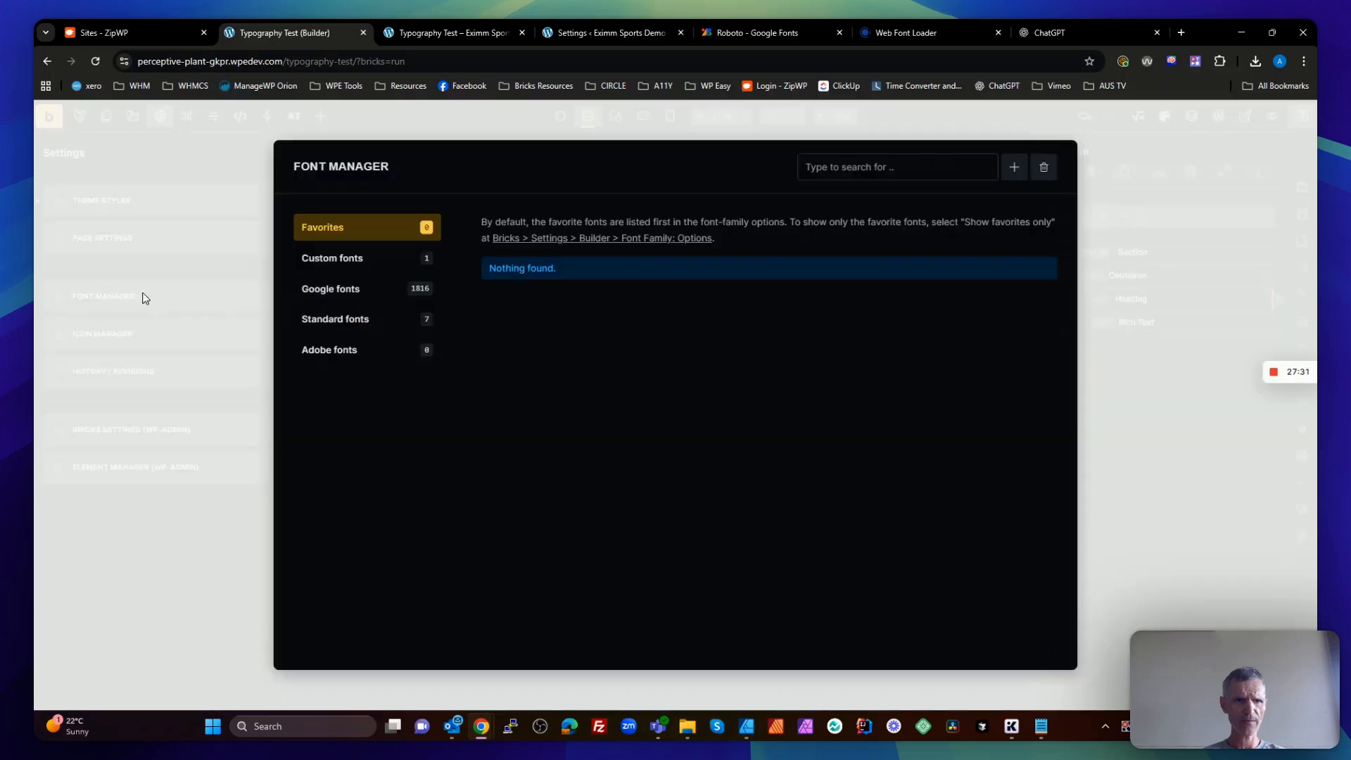
left_click(374, 265)
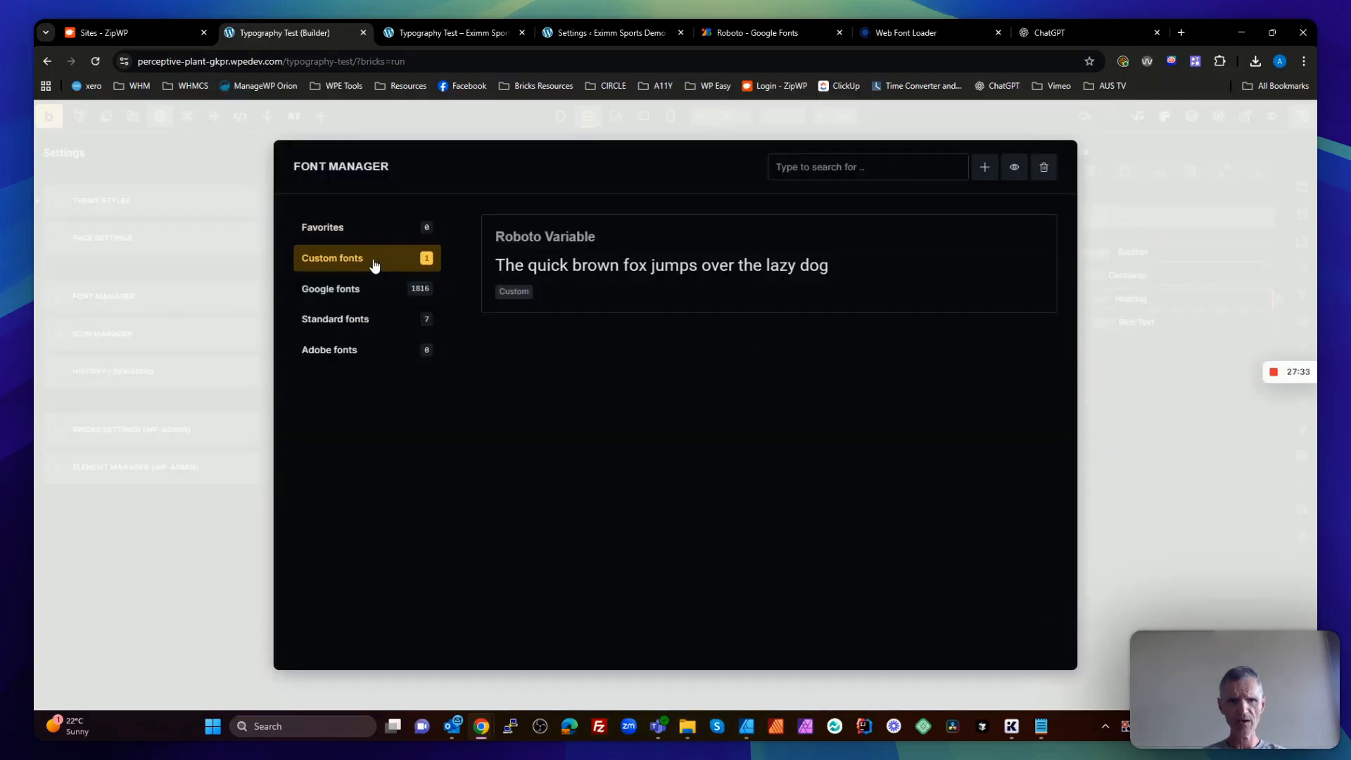
left_click(1008, 238)
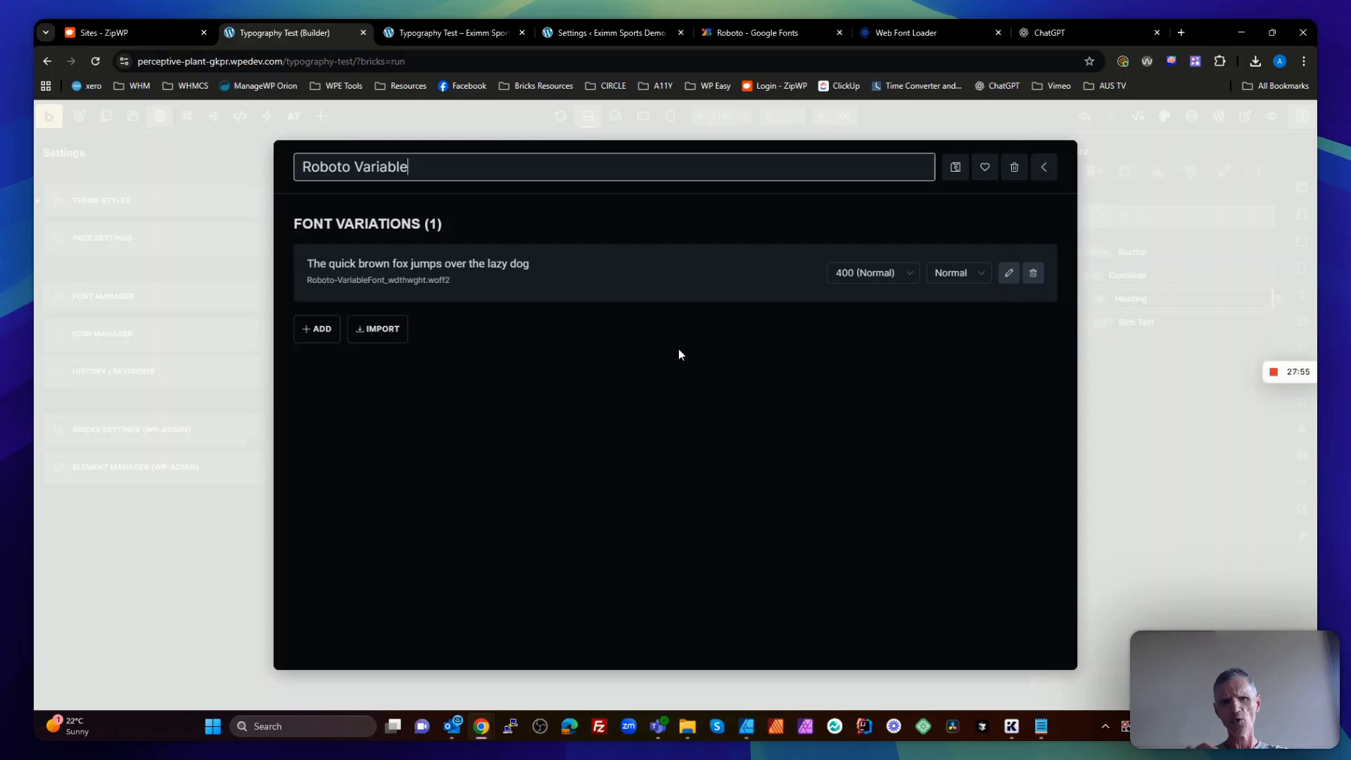
Examine the font weight options for the Roboto Variable file and close the Font Manager
left_click(889, 284)
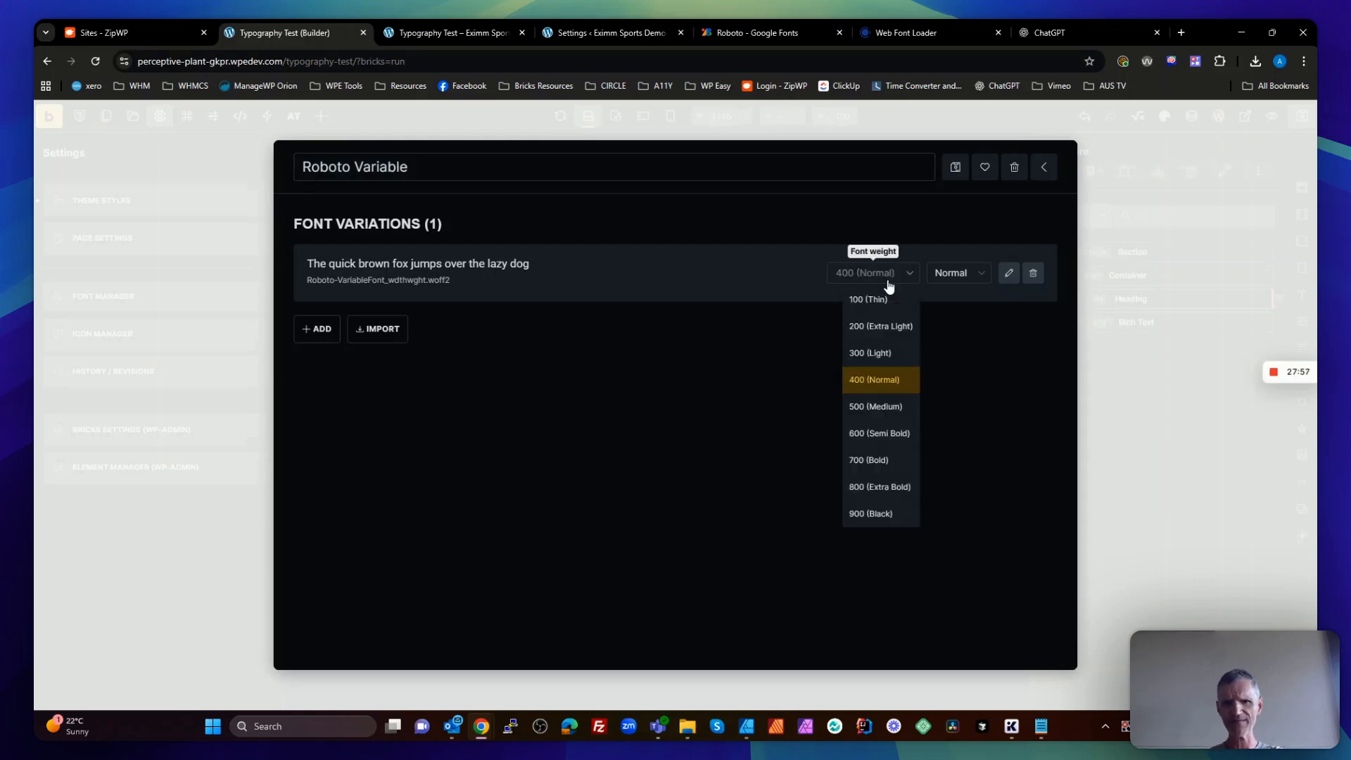
left_click(826, 378)
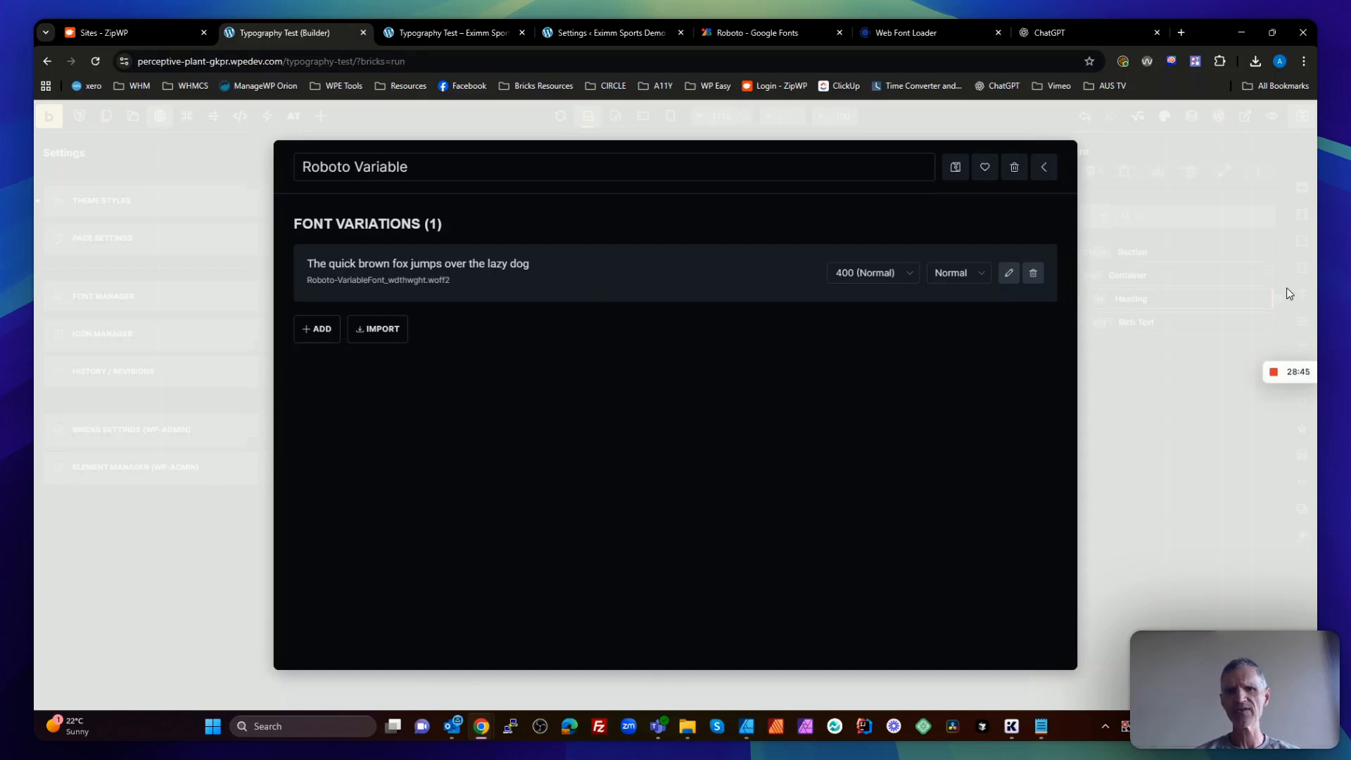
left_click(1147, 374)
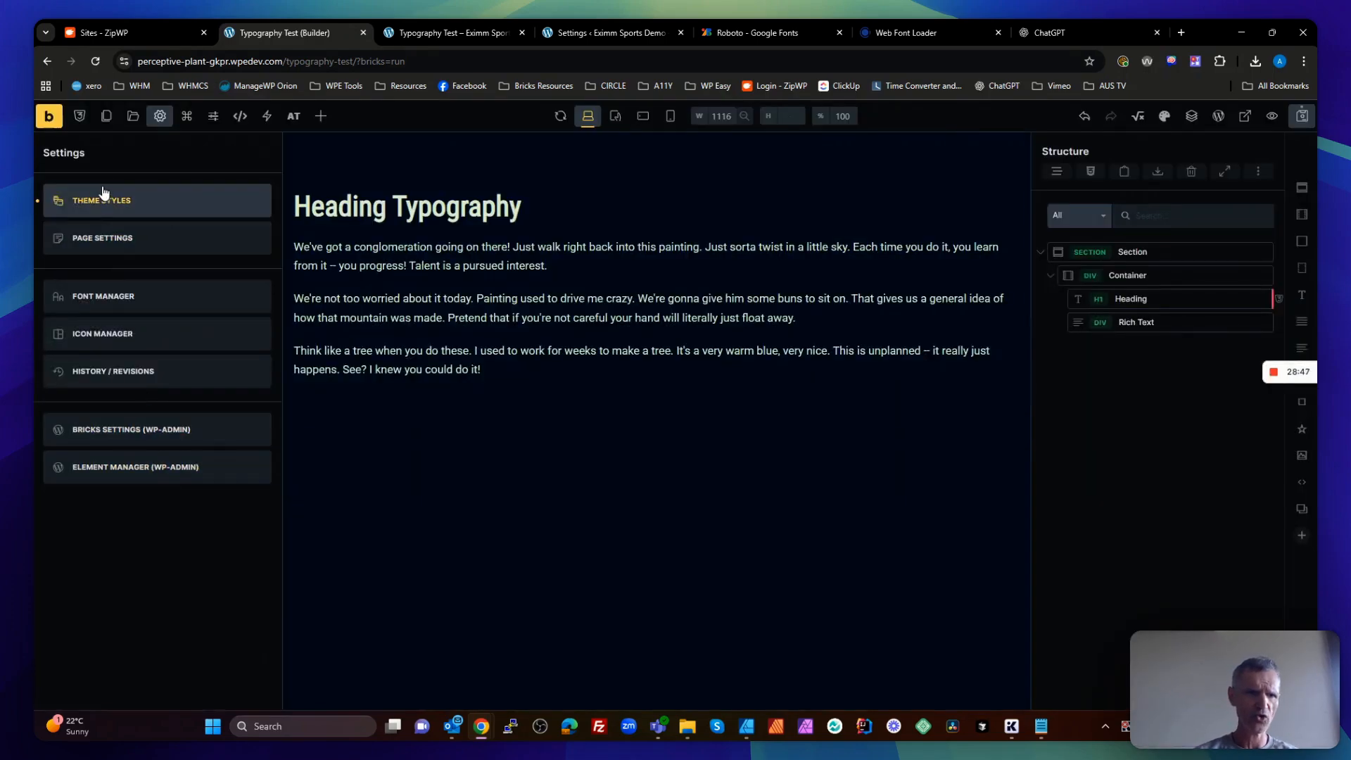
Open the theme style's typography for all headings and examine its font variation settings
left_click(102, 201)
left_click(115, 567)
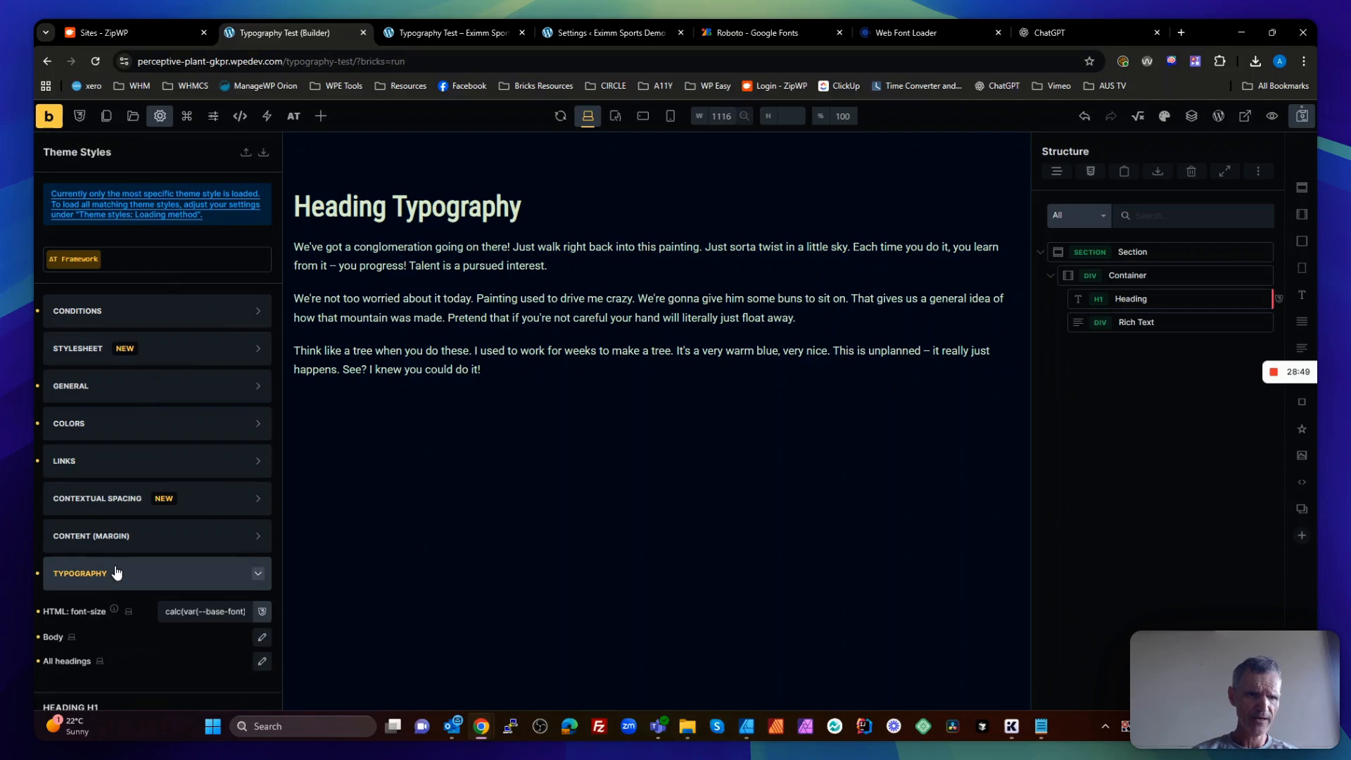
scroll(115, 563, "down", 2)
scroll(151, 525, "down", 1)
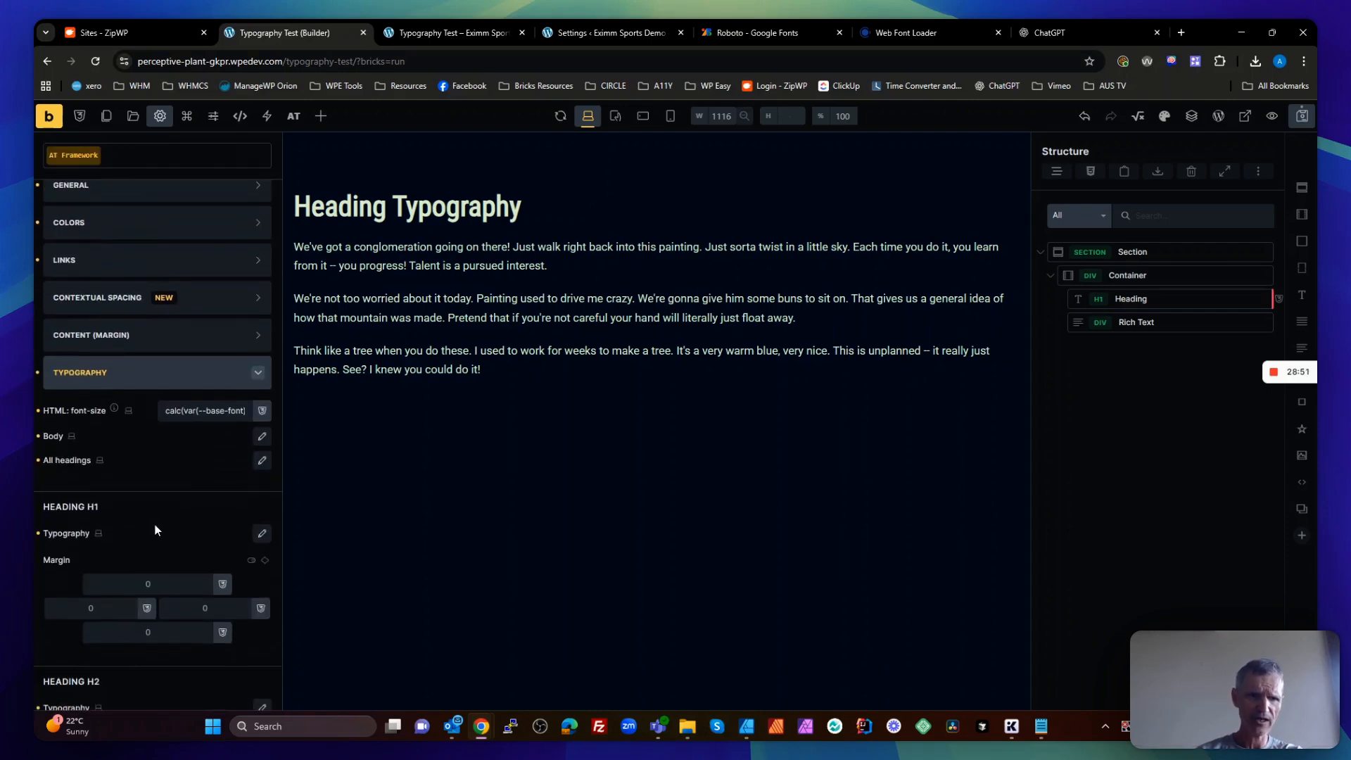
left_click(263, 464)
scroll(250, 481, "down", 5)
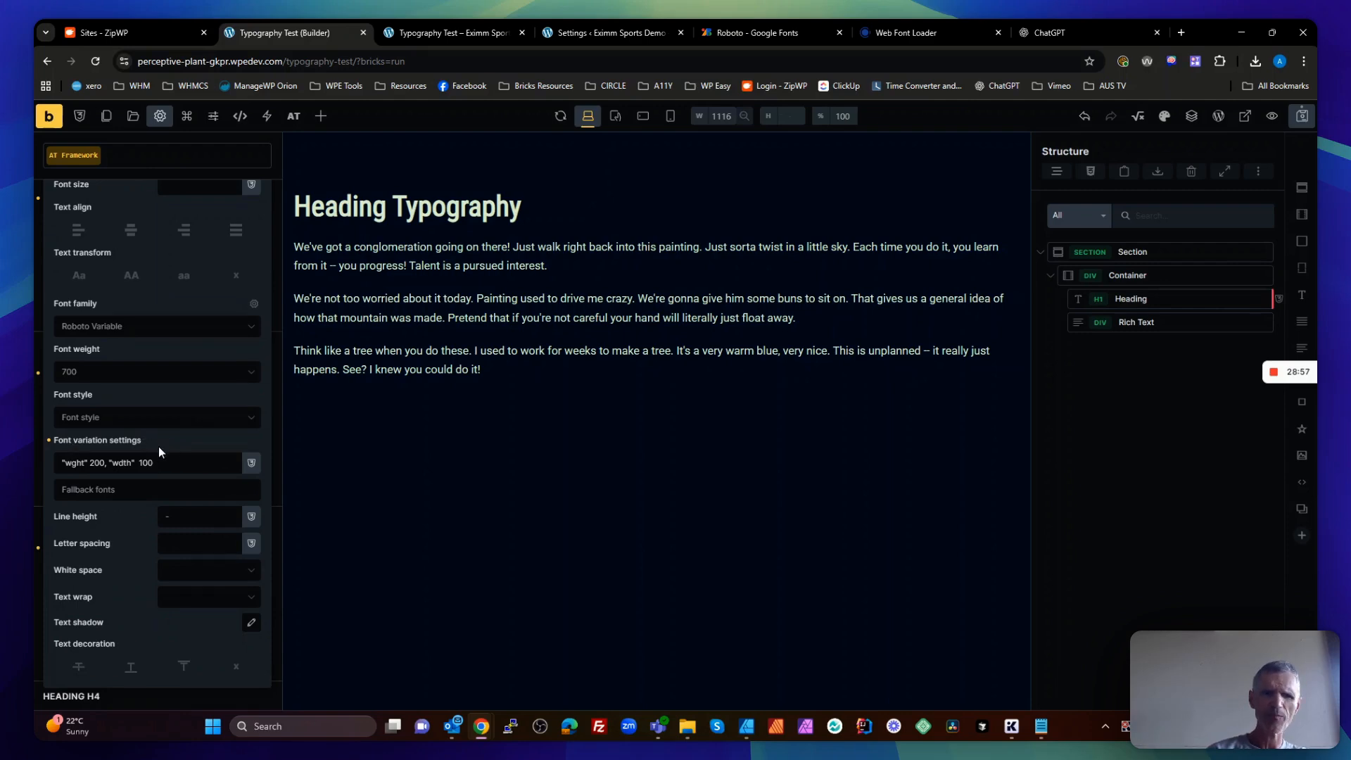
Set Arial as the fallback font in the theme style's heading typography and save the changes
left_click(76, 468)
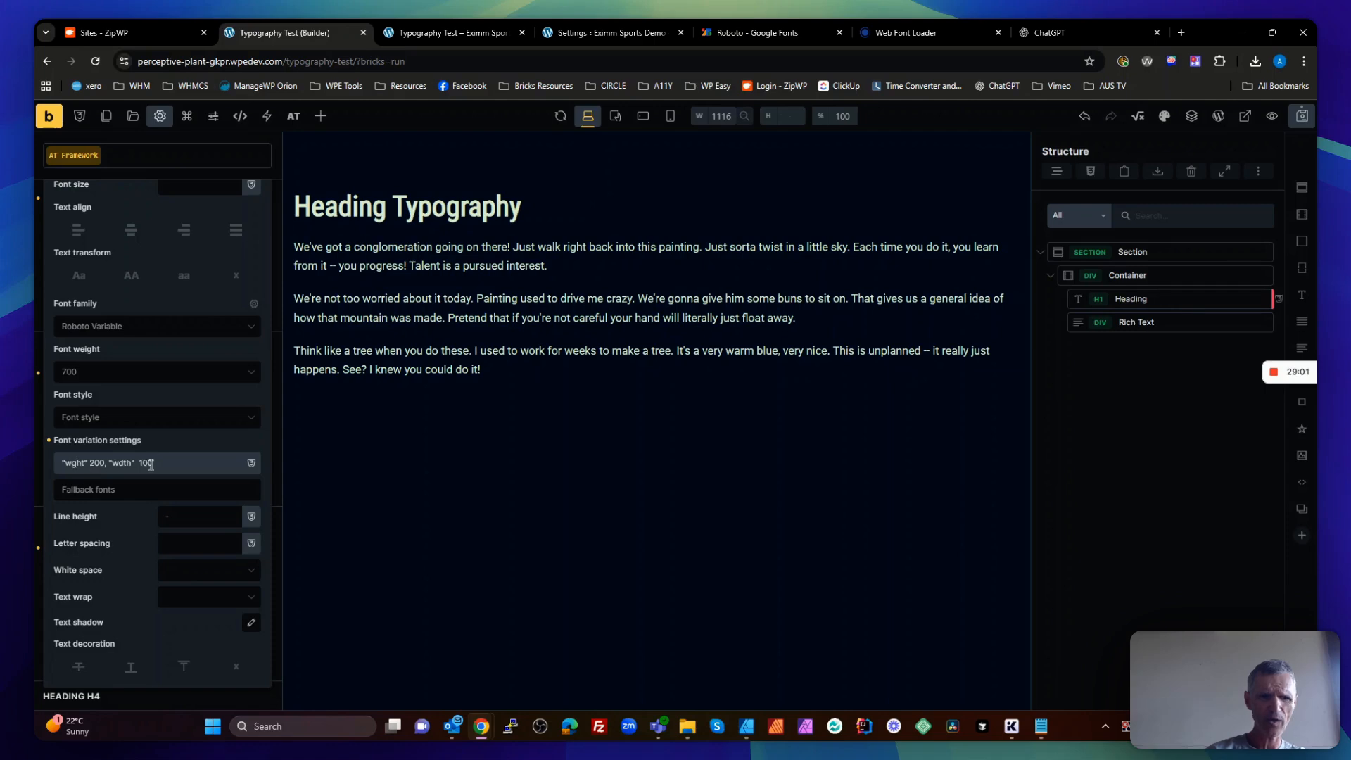
left_click(128, 466)
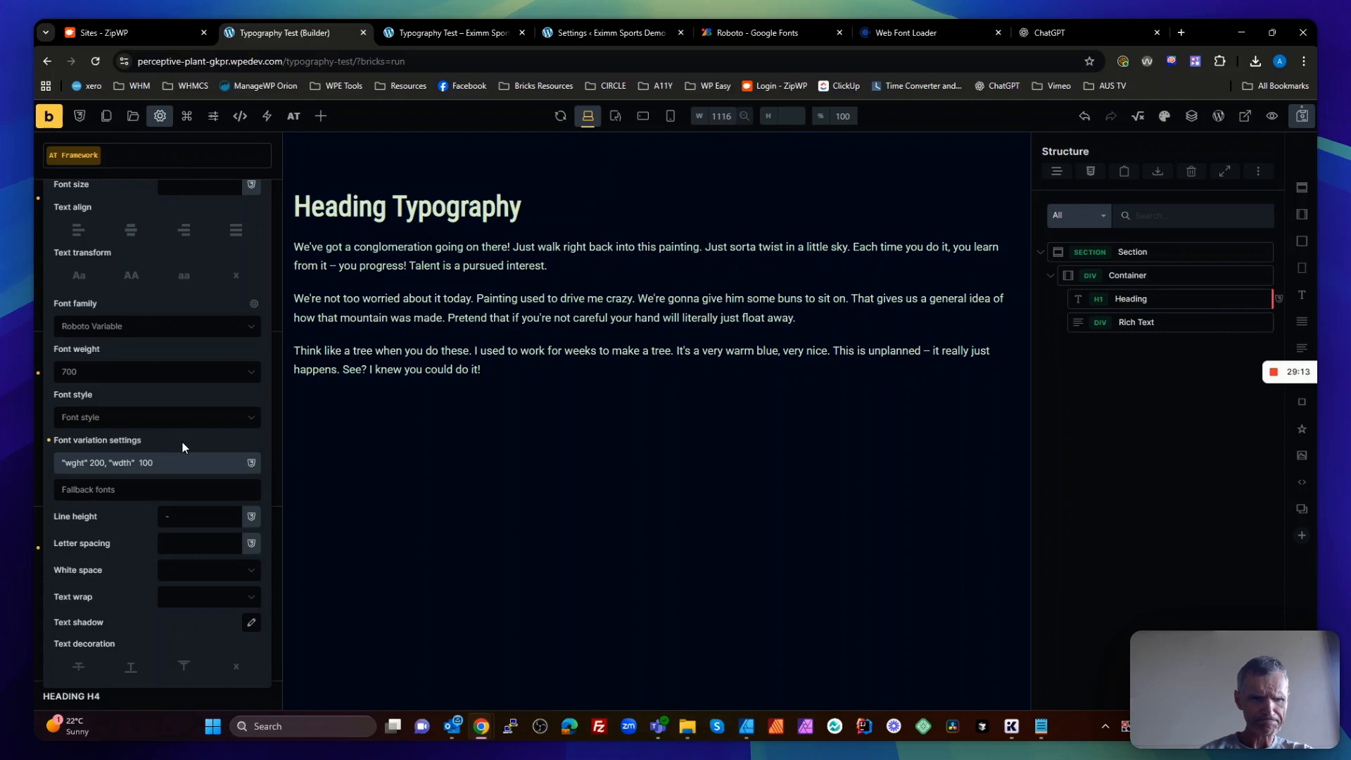
left_click(171, 490)
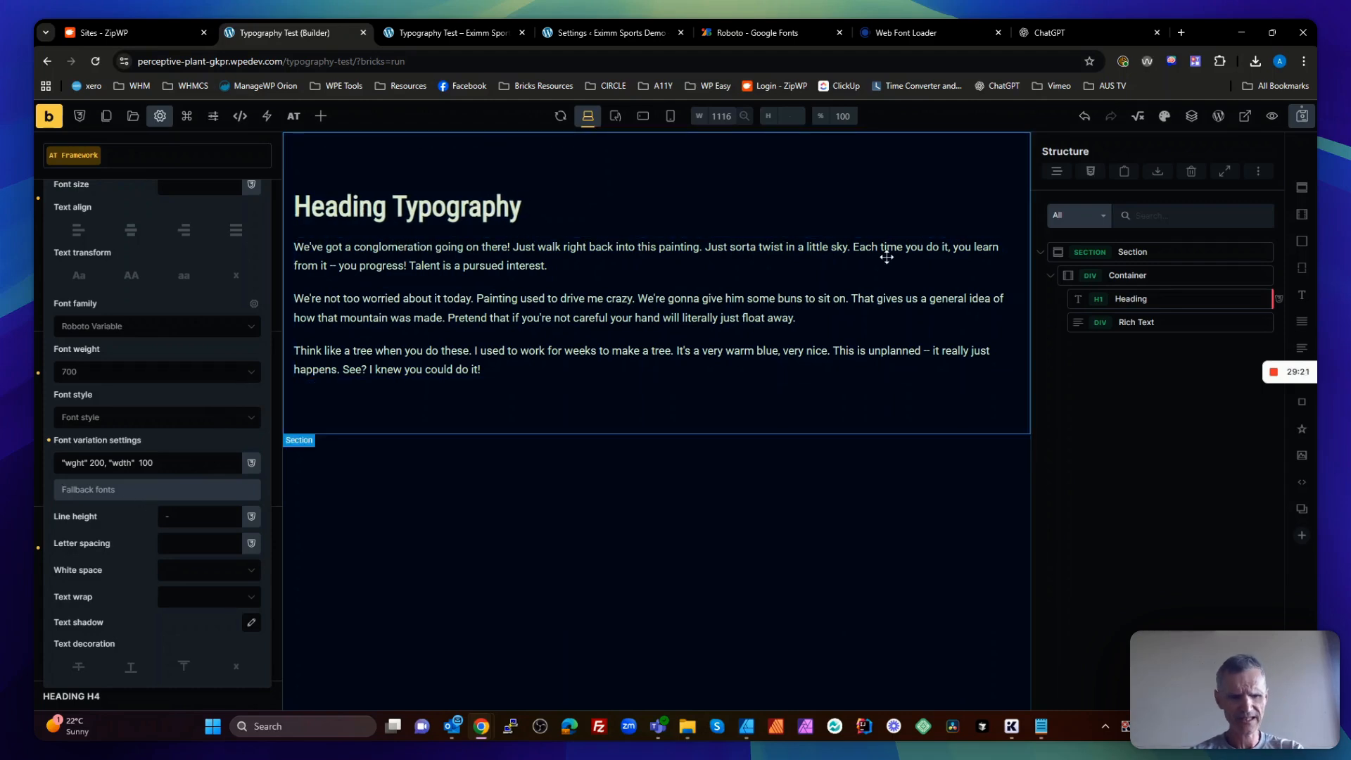
type("Arial")
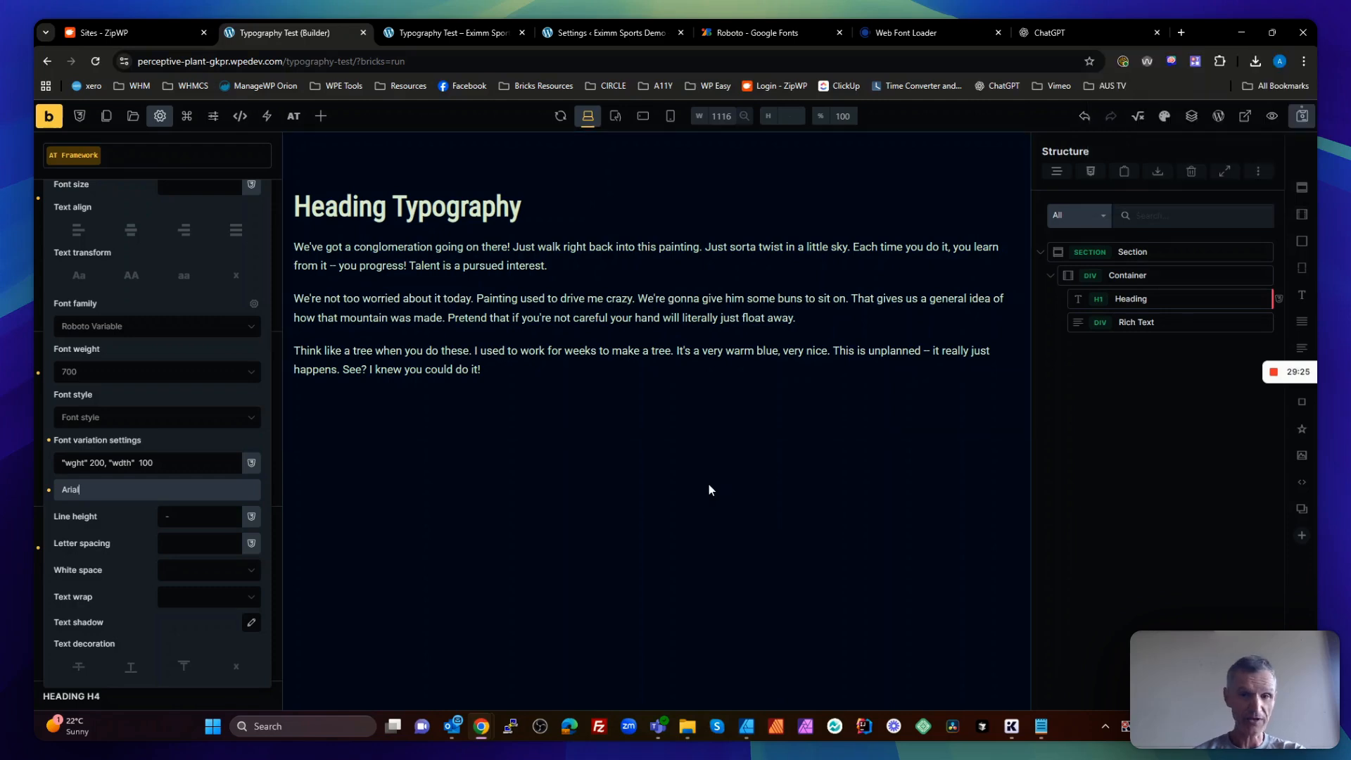
left_click(1301, 116)
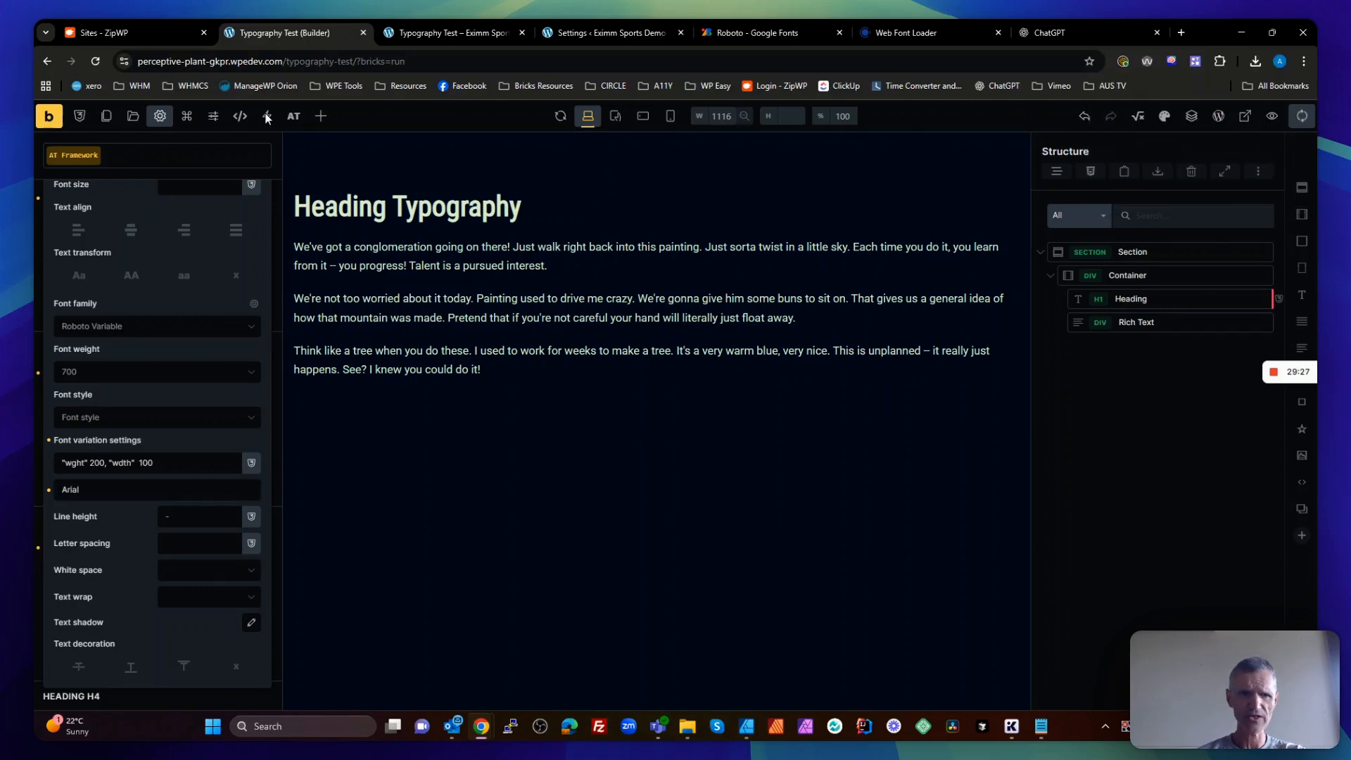
Reload the front-end page several times and check how the heading font loads with custom font preloading enabled
left_click(268, 117)
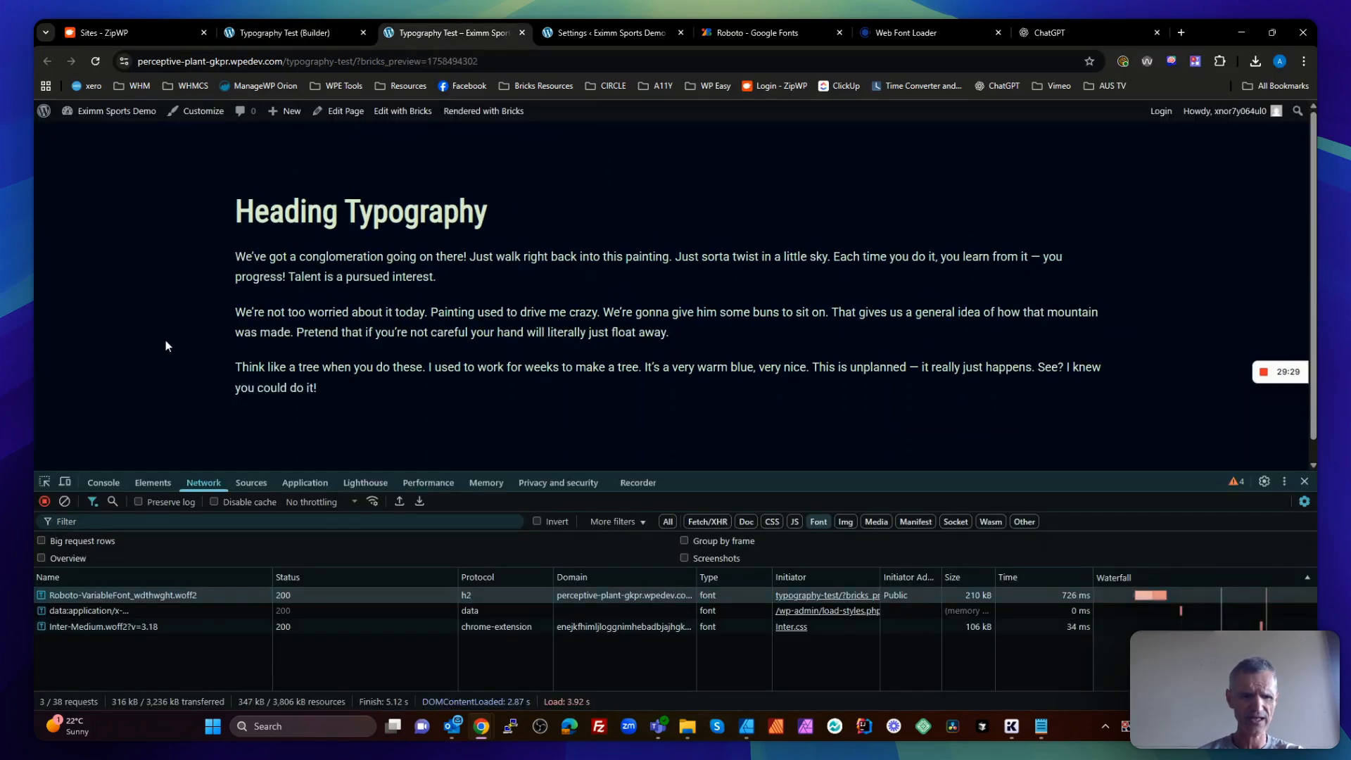
key("F5")
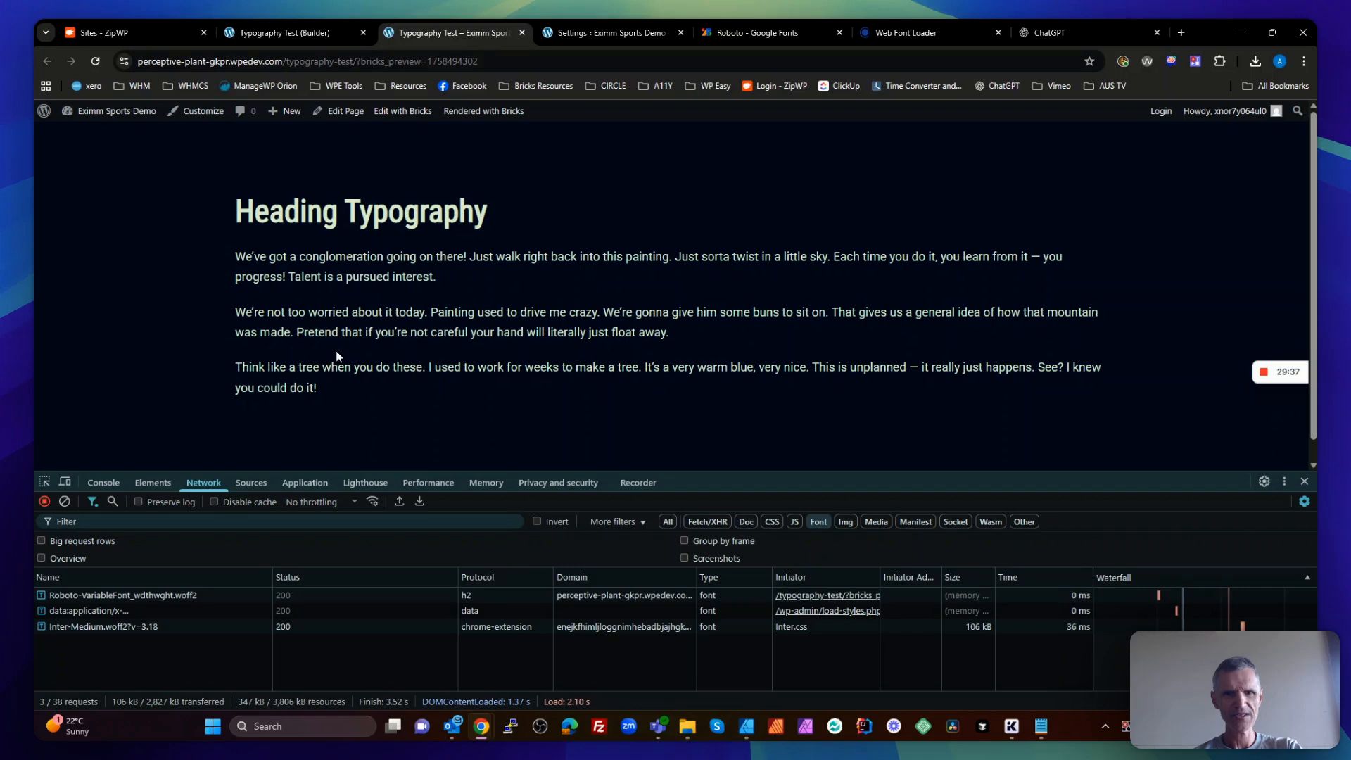
key("F5")
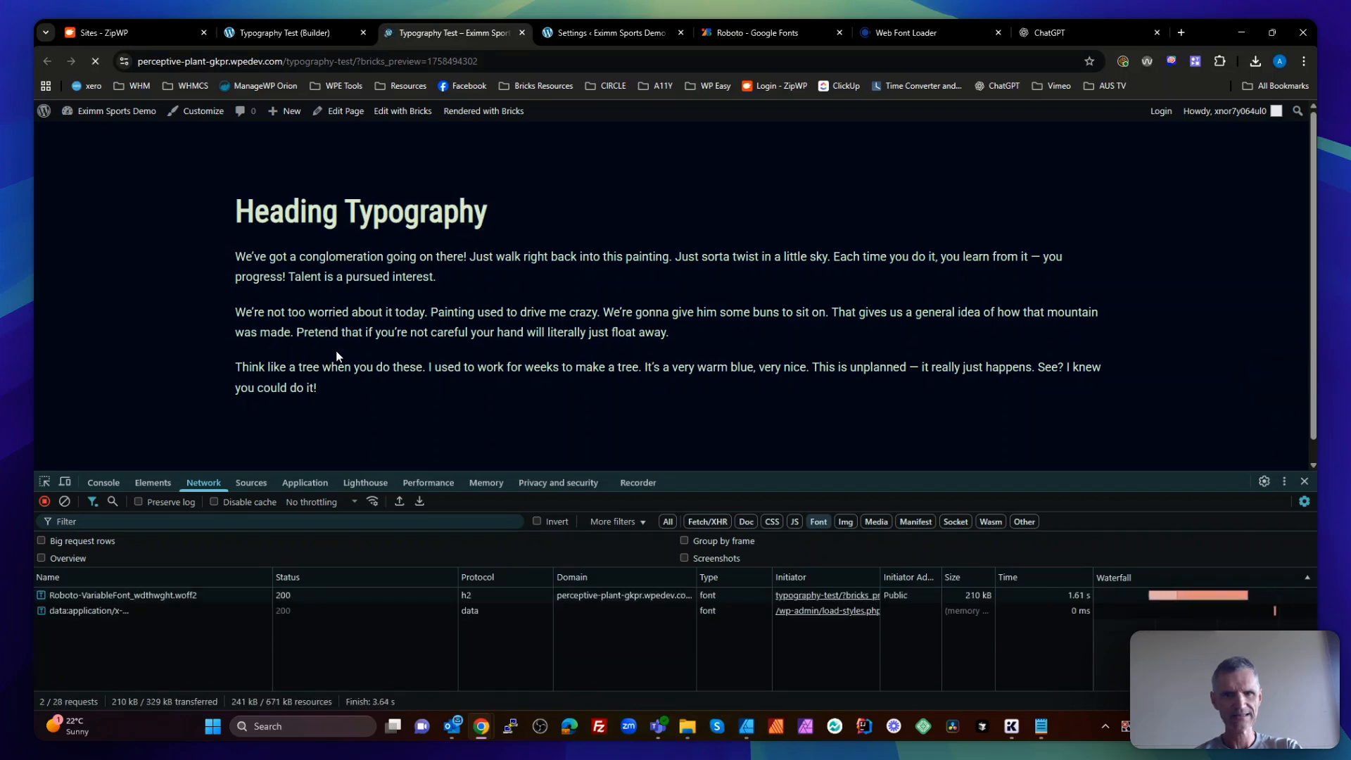
key("F5")
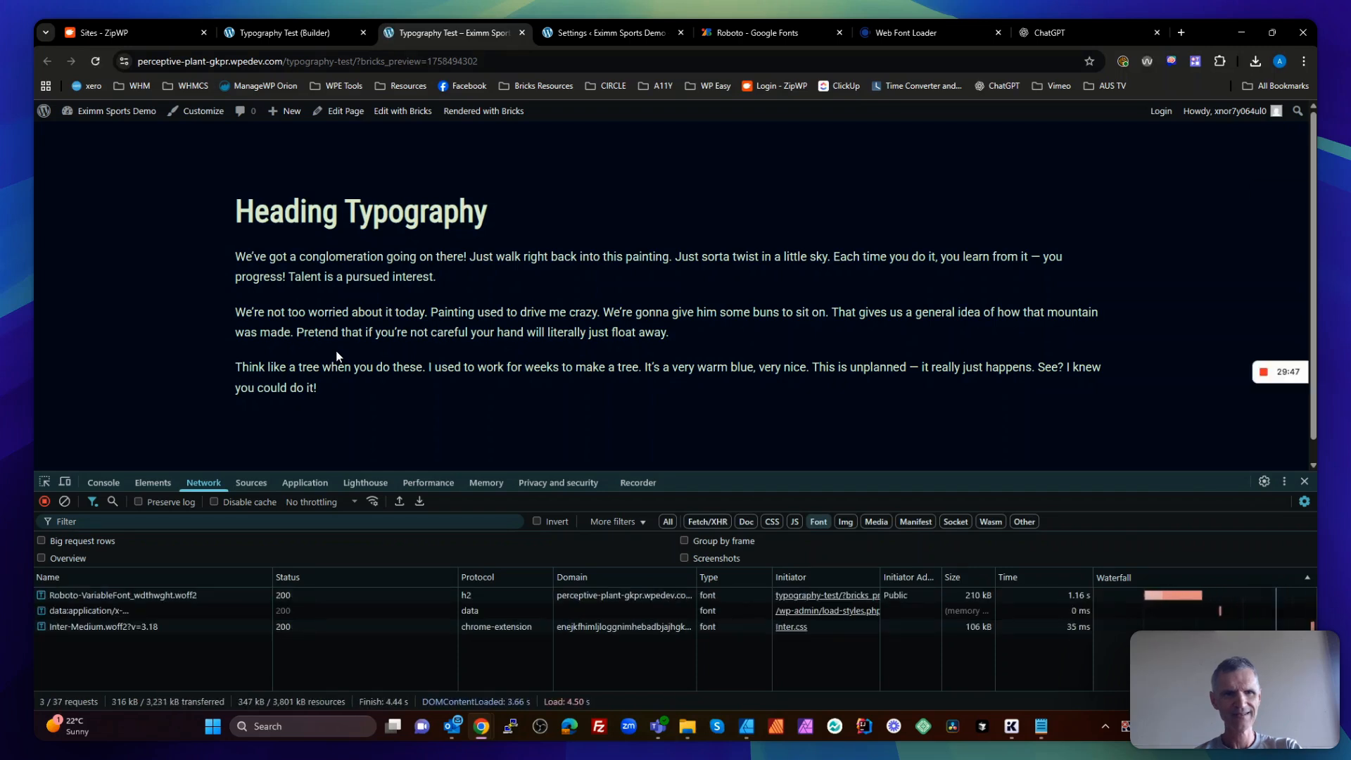
key("F5")
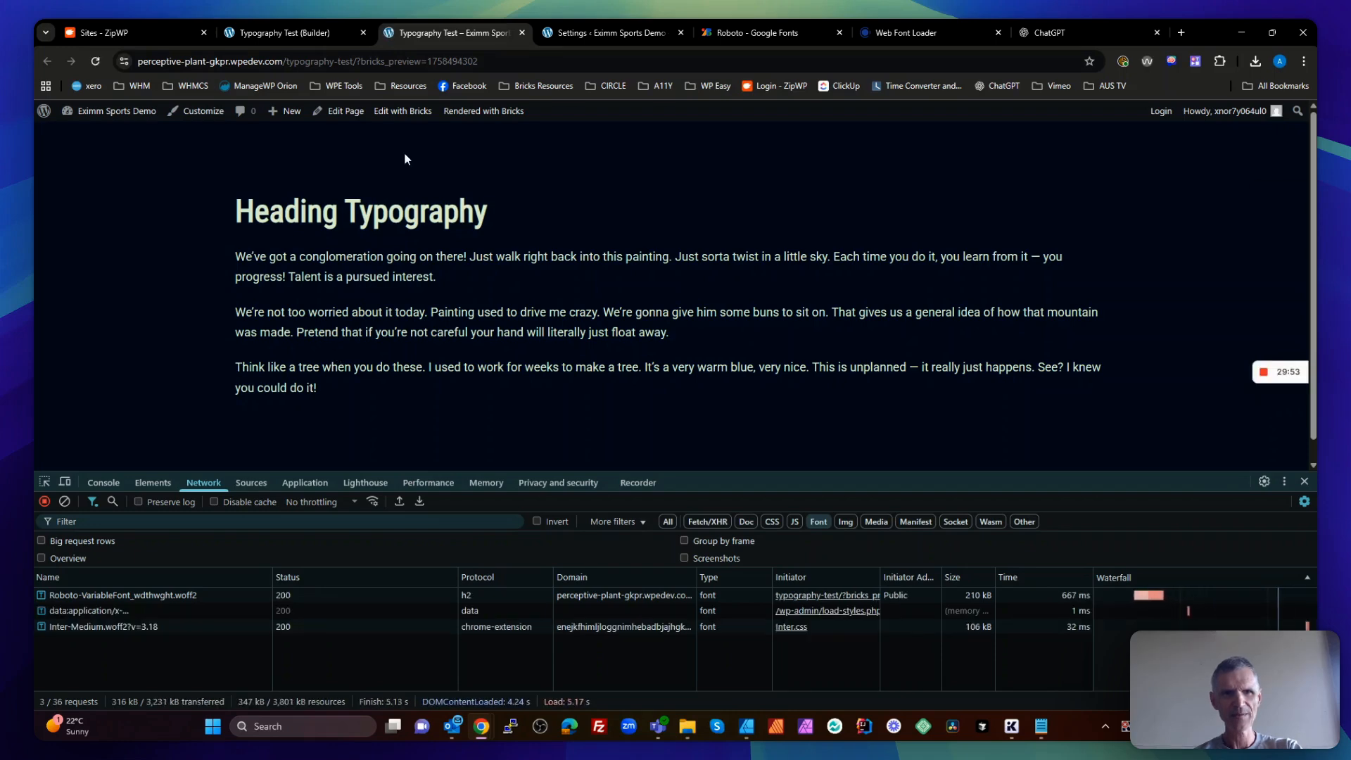
Disable Preload custom fonts in the Bricks performance settings and save the settings
left_click(602, 35)
scroll(464, 493, "down", 5)
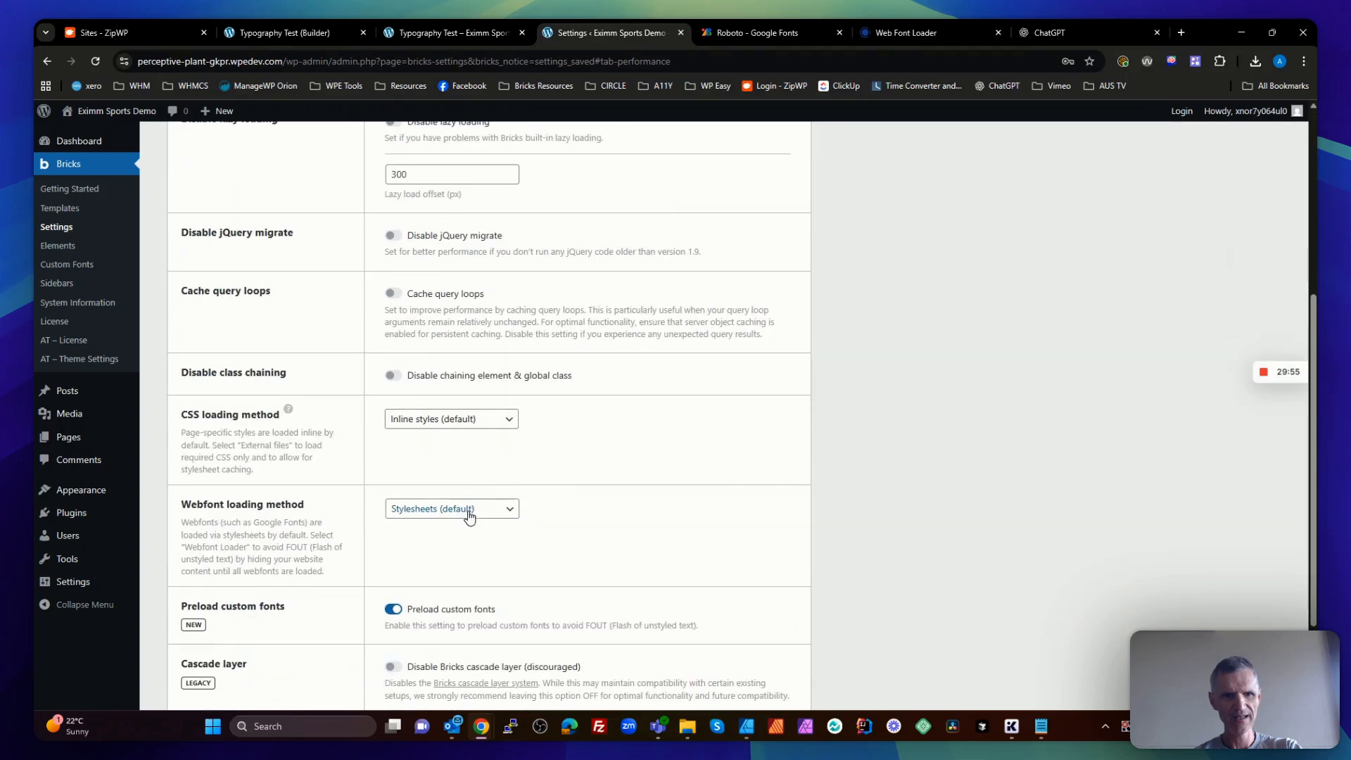
left_click(393, 608)
scroll(400, 599, "down", 2)
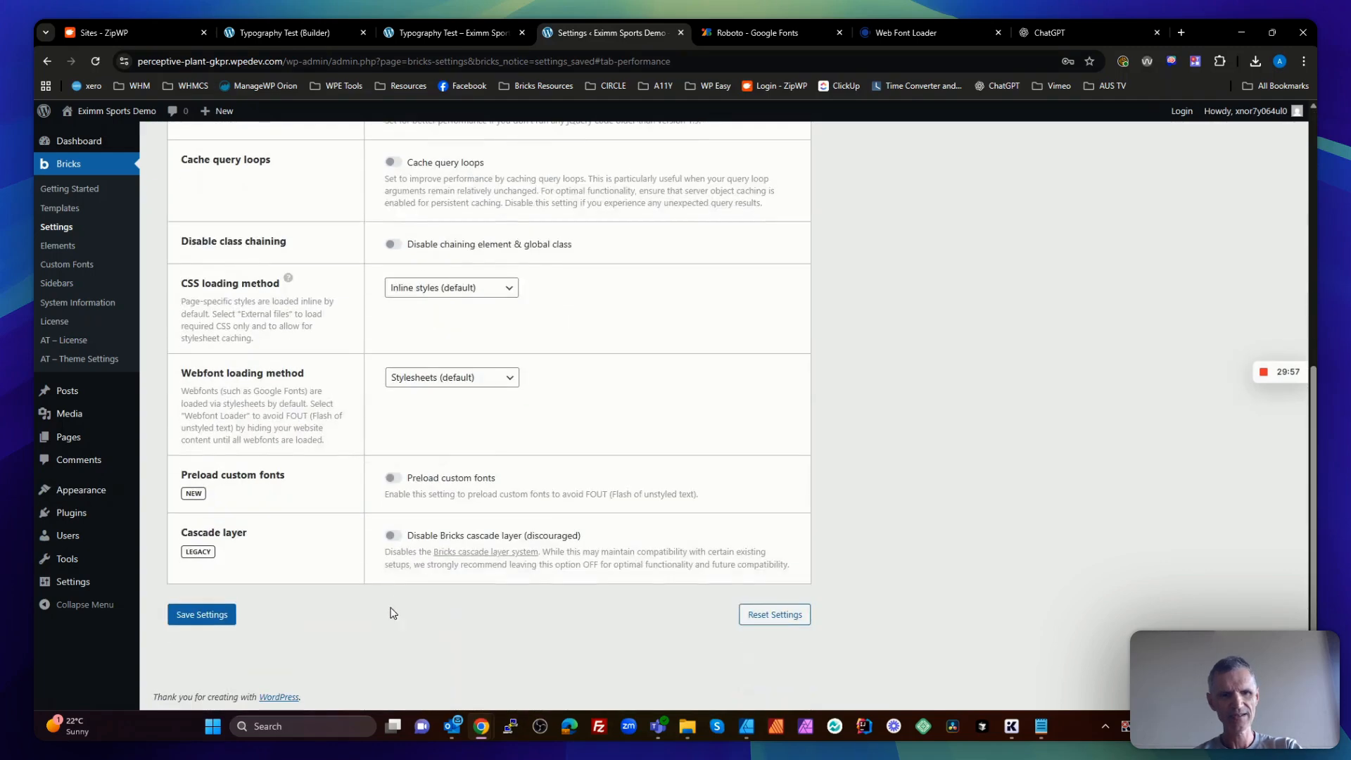
left_click(215, 622)
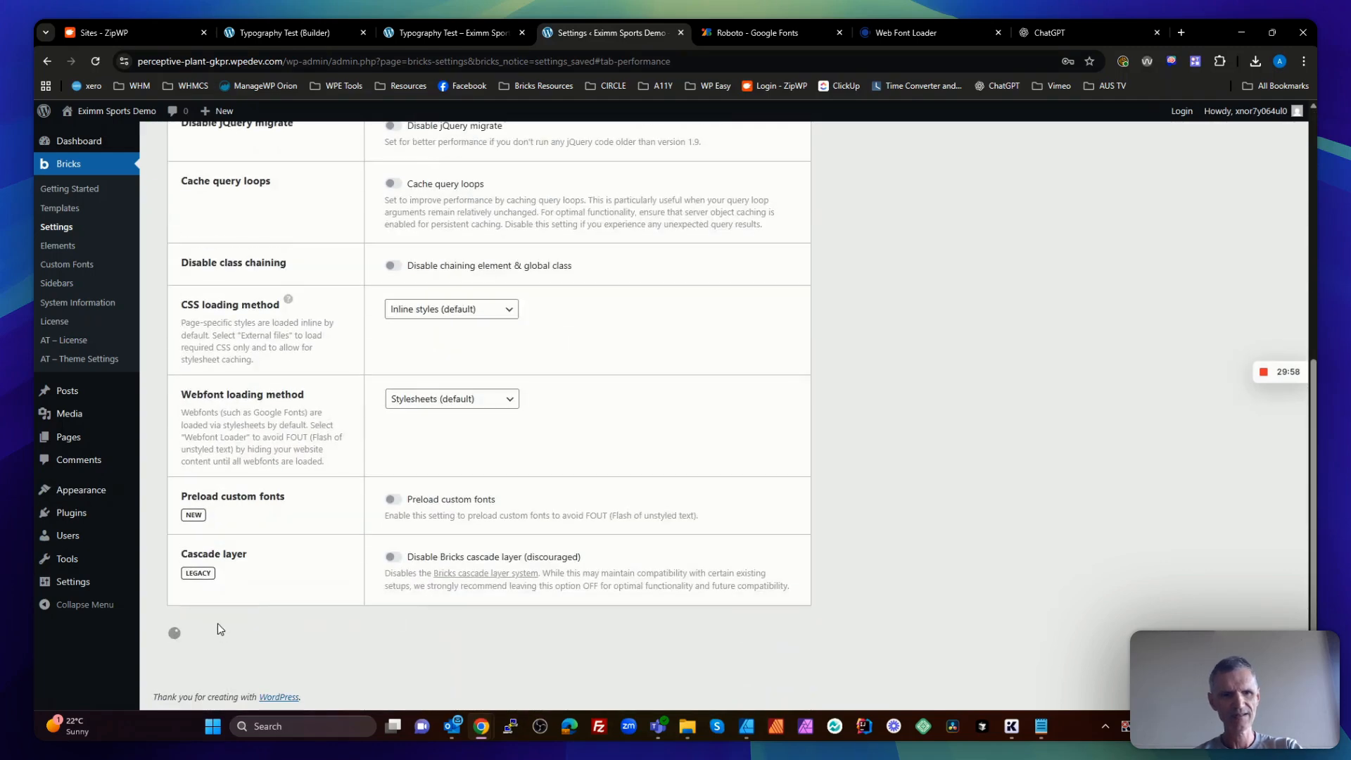
Reload the front-end page repeatedly and compare the font loading with custom font preloading disabled
left_click(465, 34)
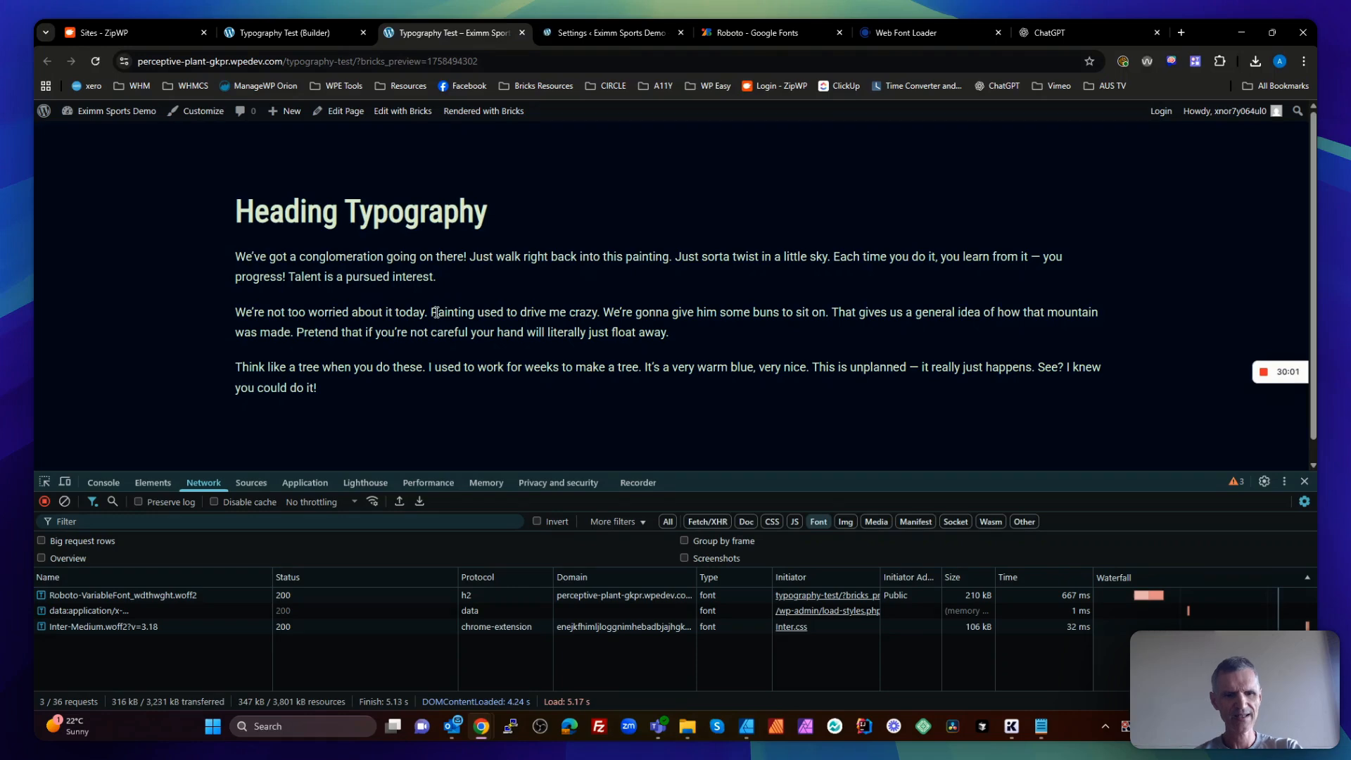
key("F5")
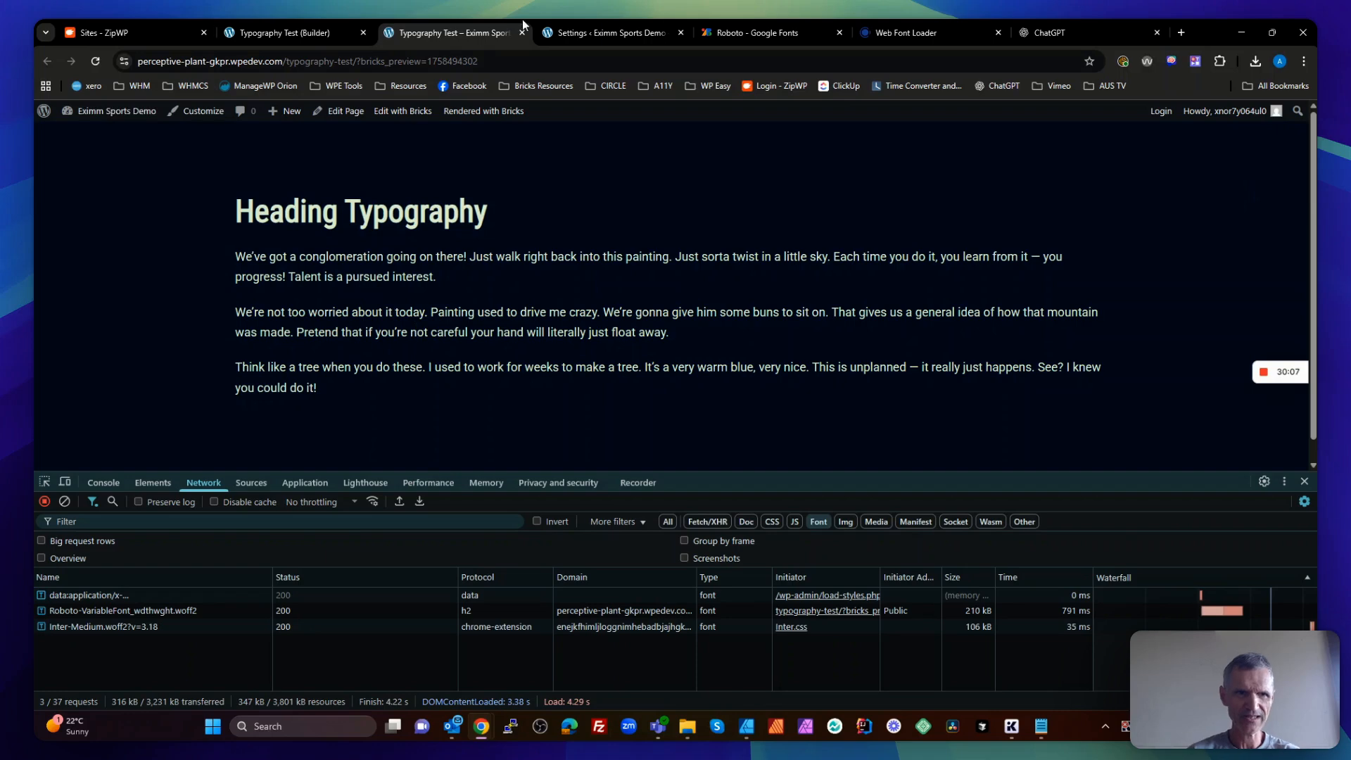
key("F5")
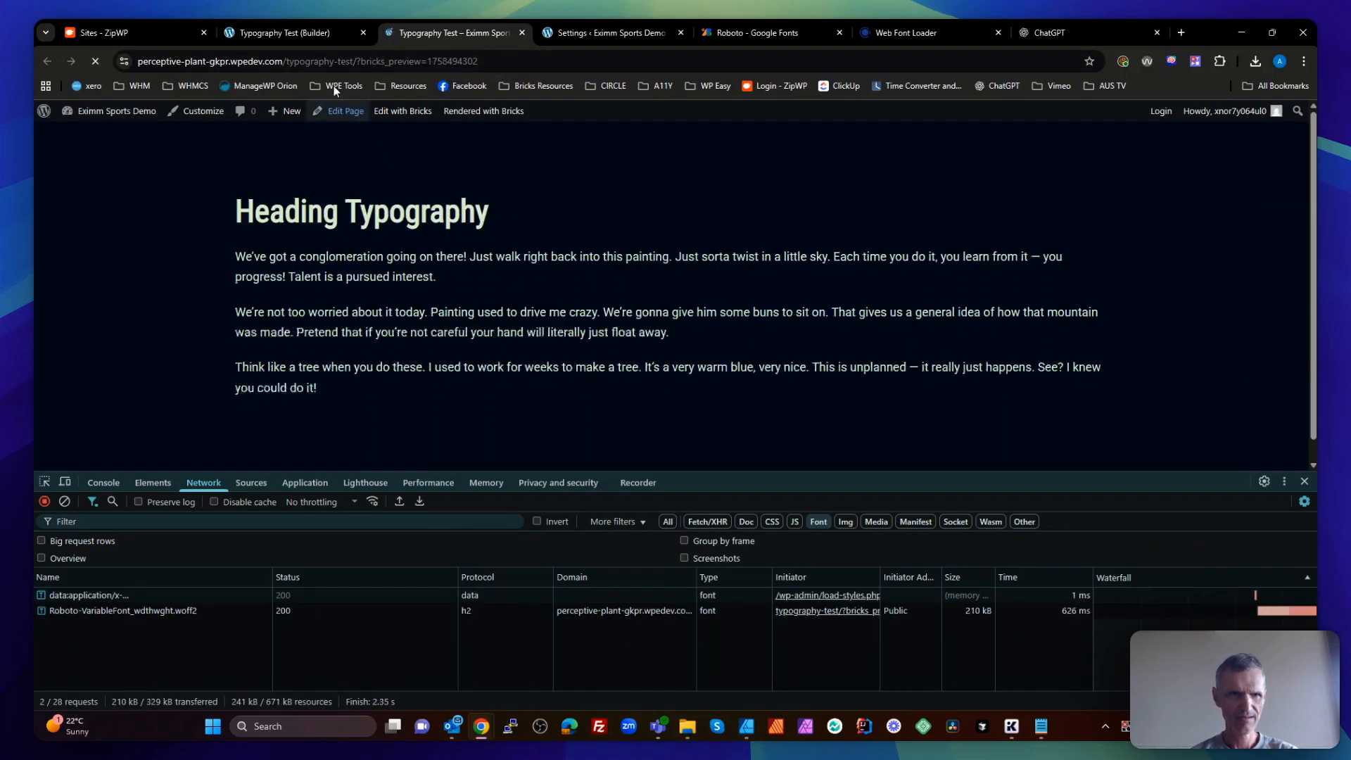
Save the page in the builder again and reload the front-end page to check the heading's fallback font
left_click(298, 33)
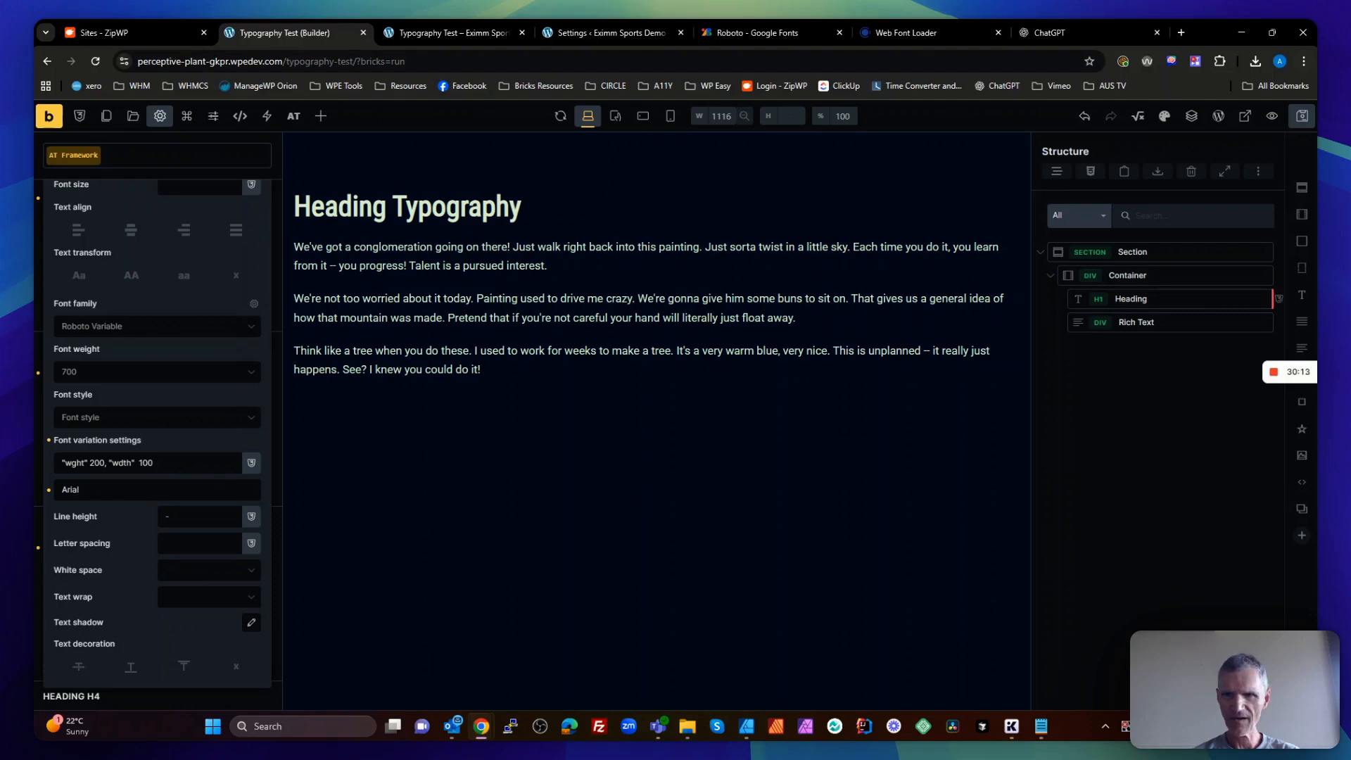
left_click(1302, 117)
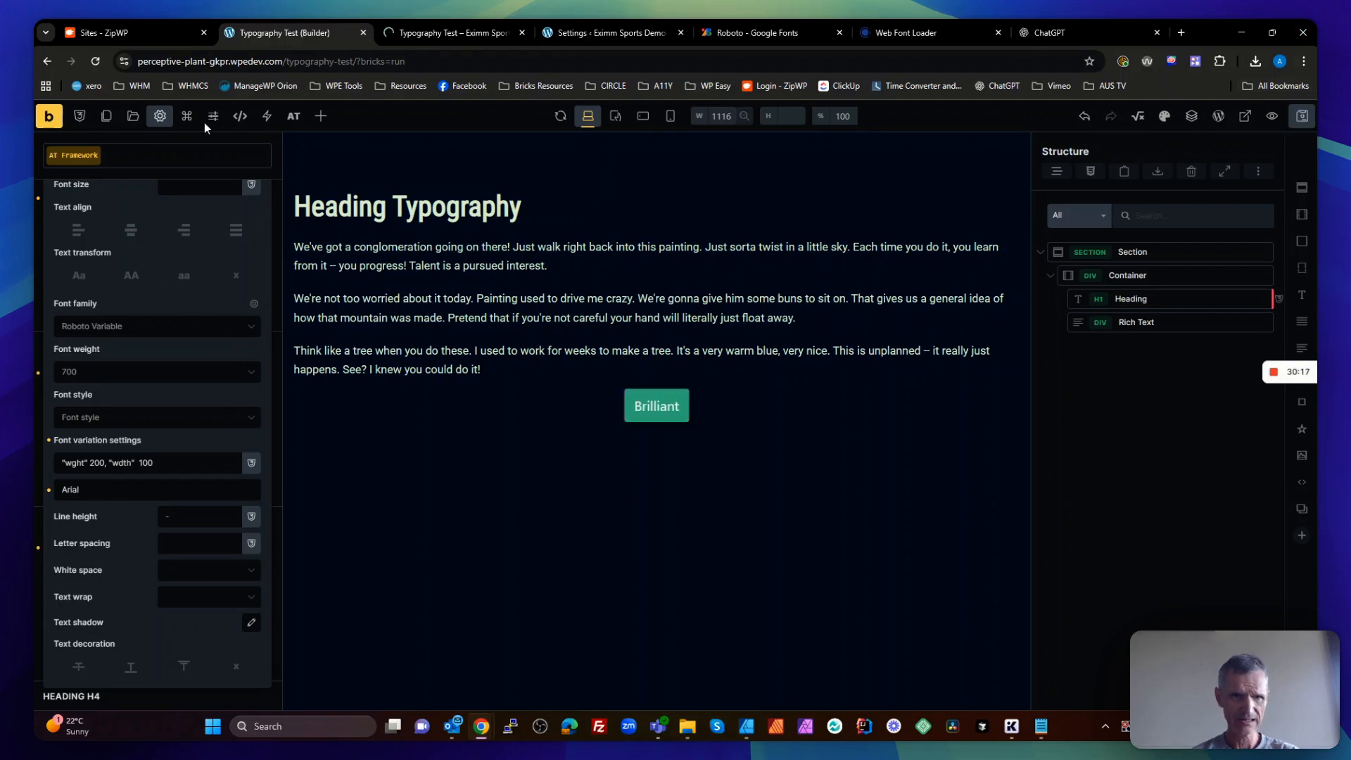
left_click(458, 33)
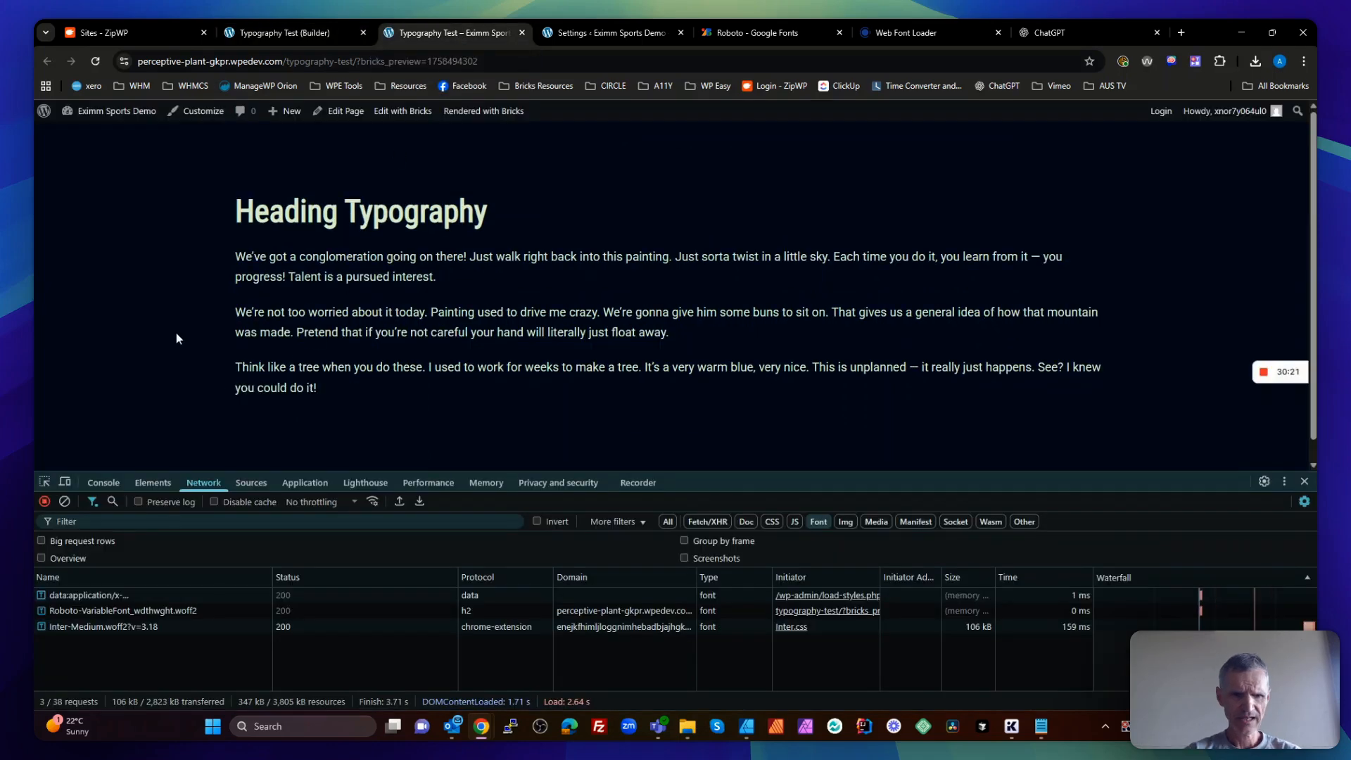
key("ctrl+r")
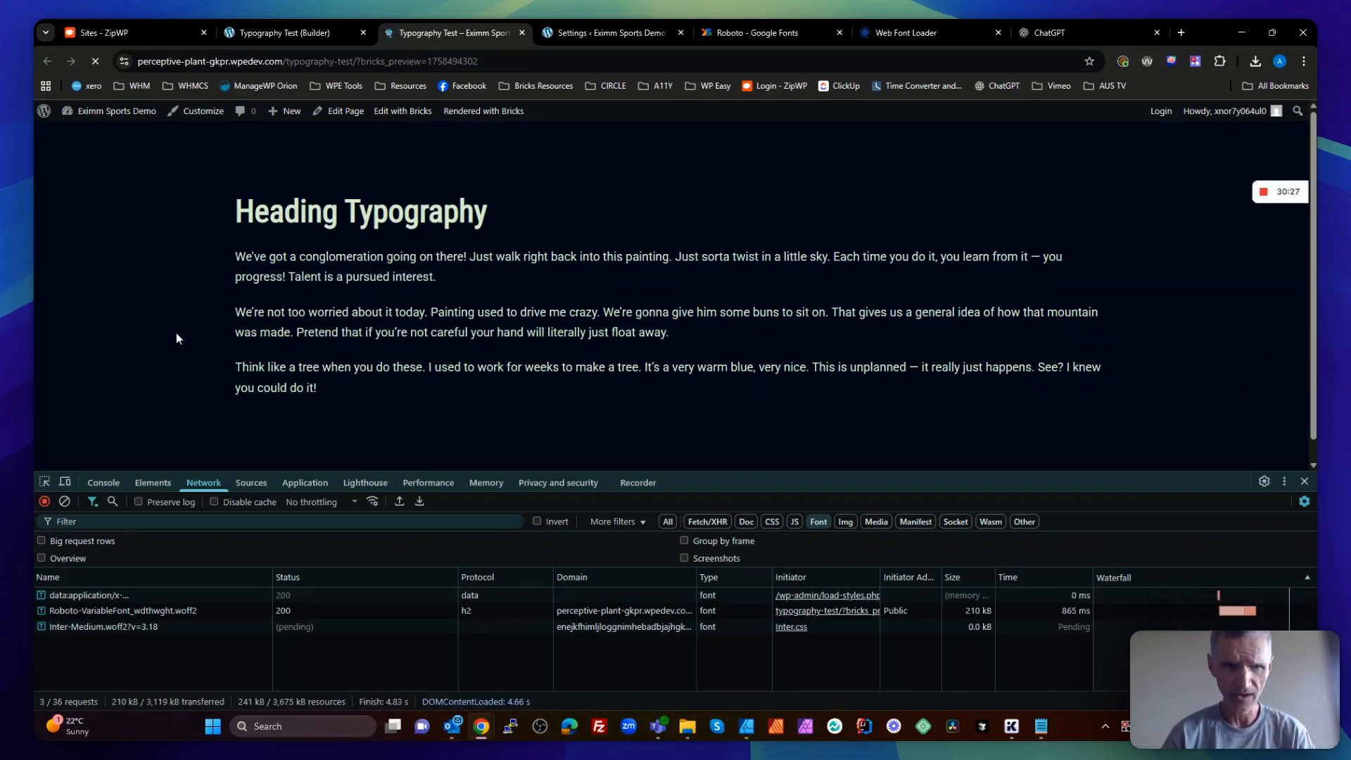
Review the heading's fallback font and variation settings in the builder against Roboto's weight and width axes on Google Fonts
left_click(248, 32)
left_click(132, 494)
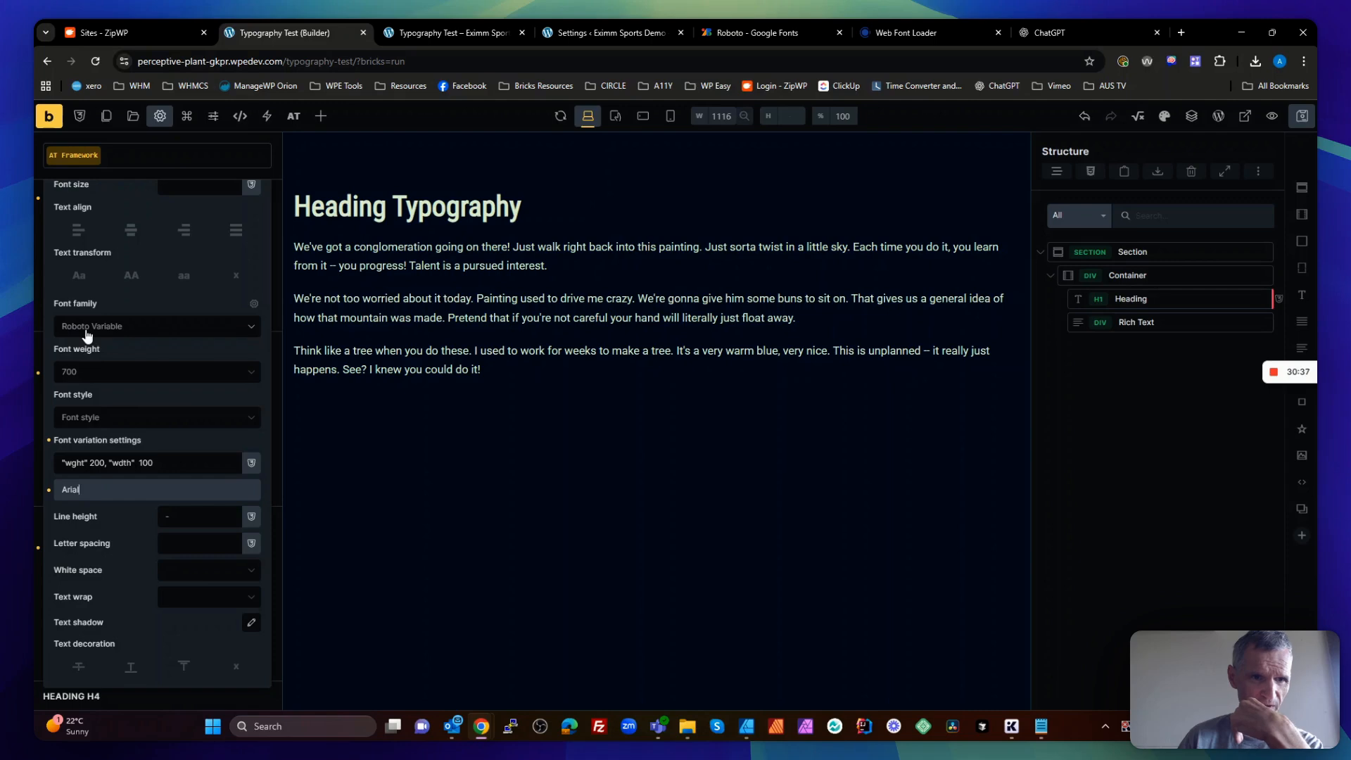
left_click(113, 514)
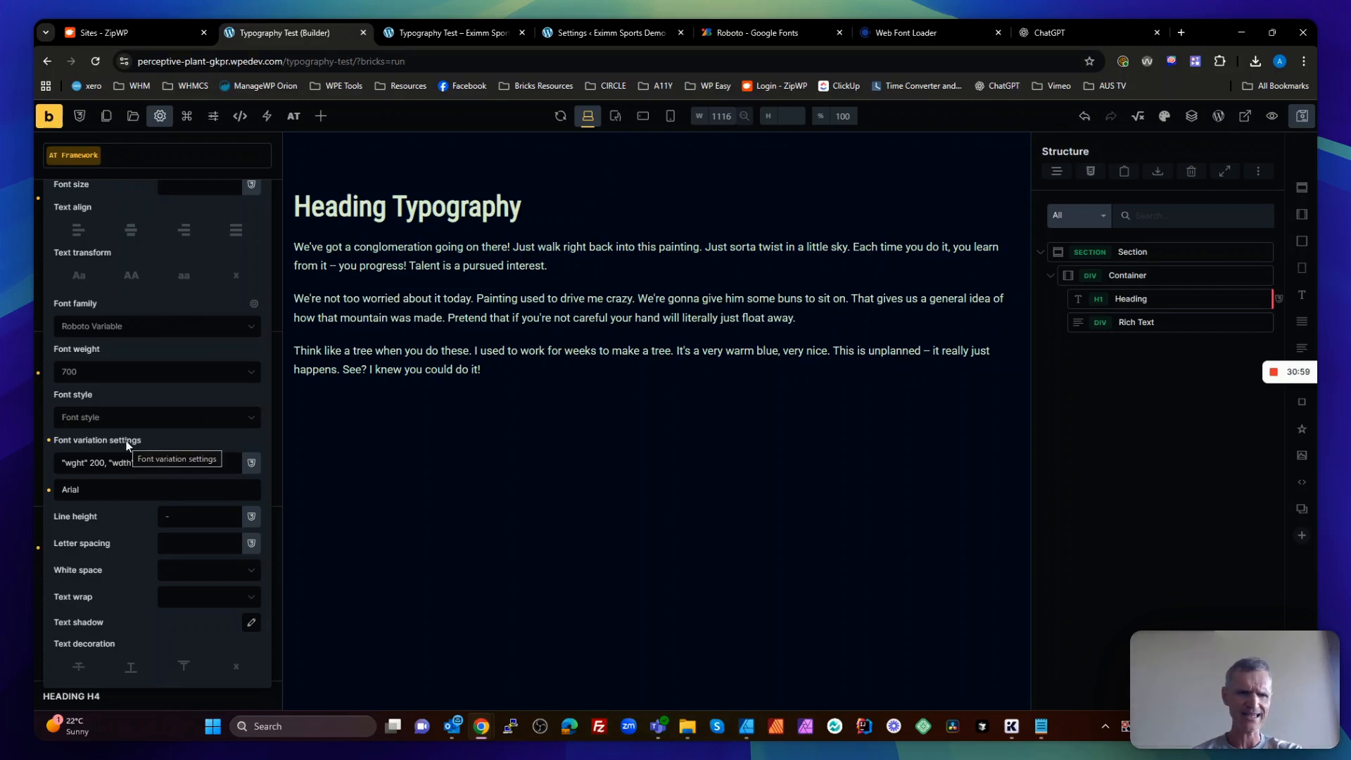
left_click(767, 33)
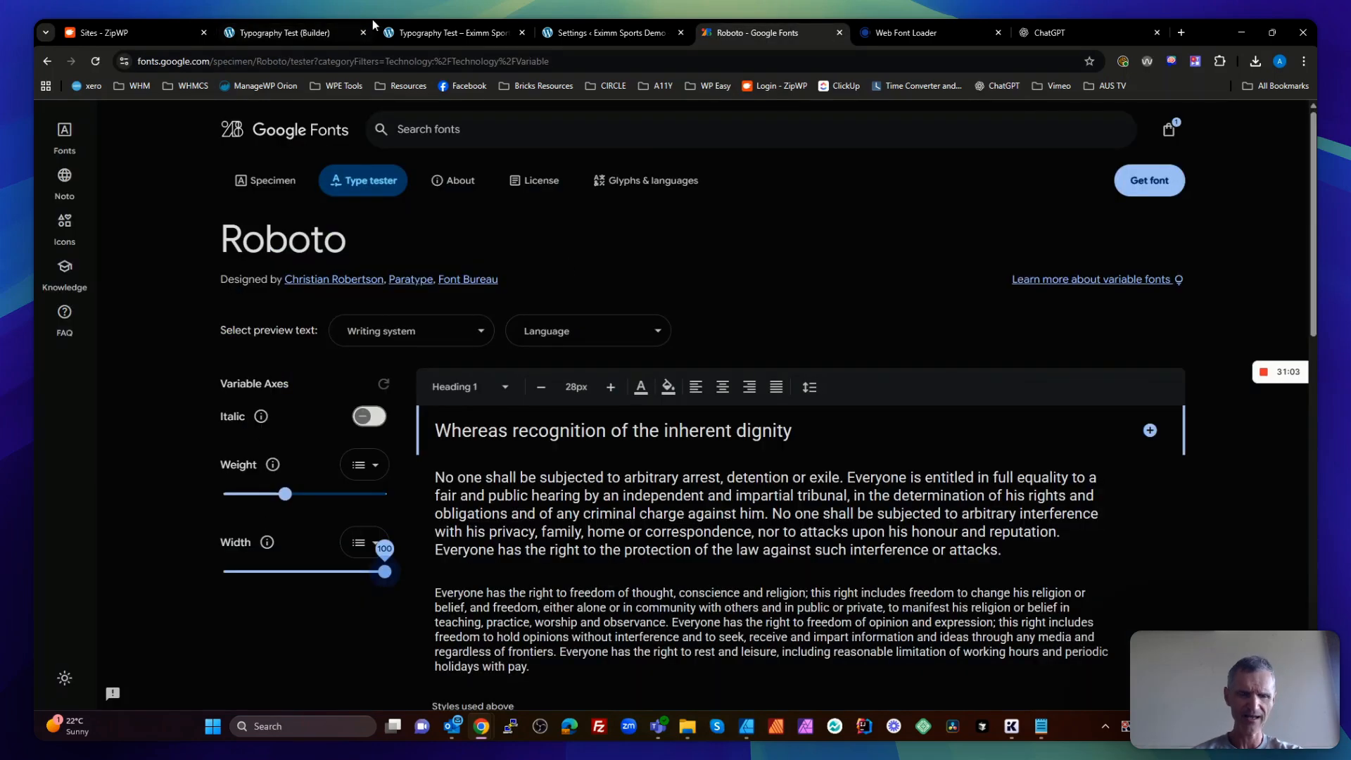
left_click(297, 36)
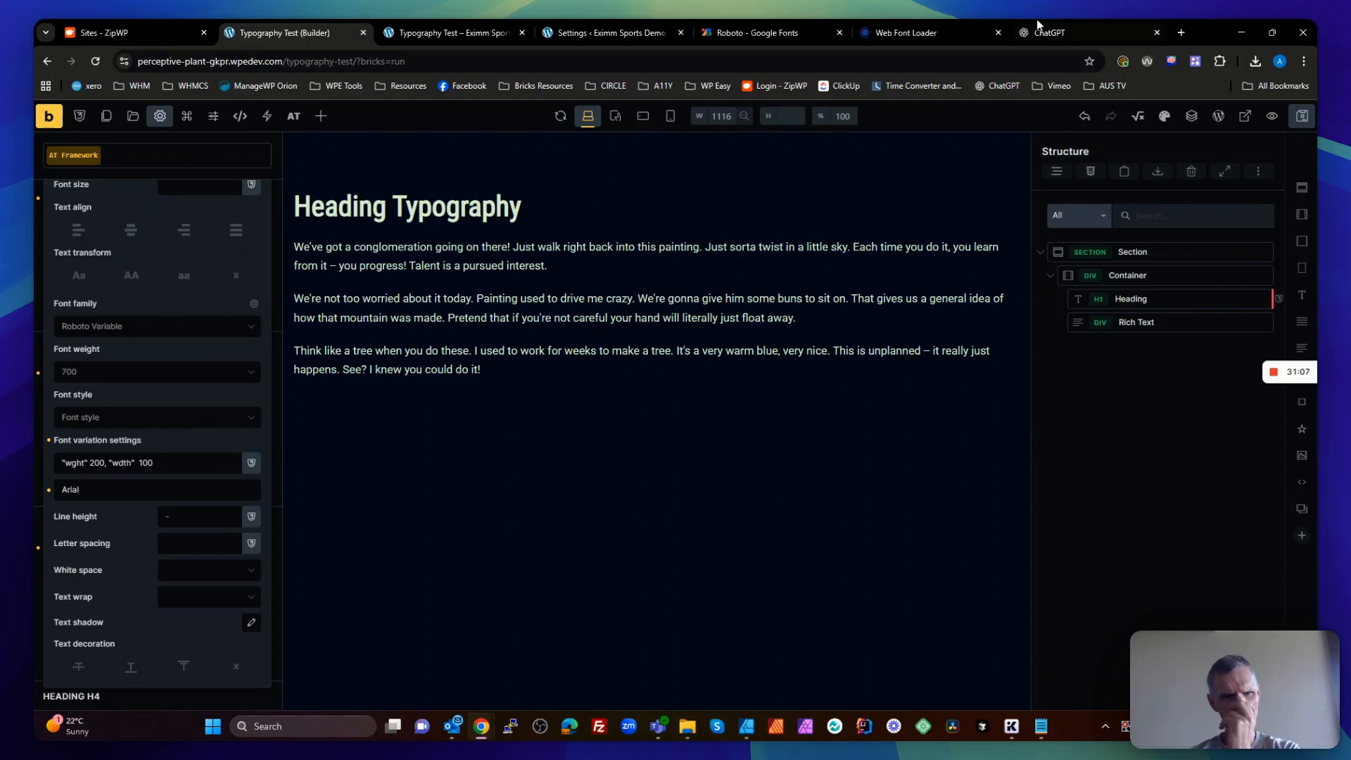
mouse_move(1036, 19)
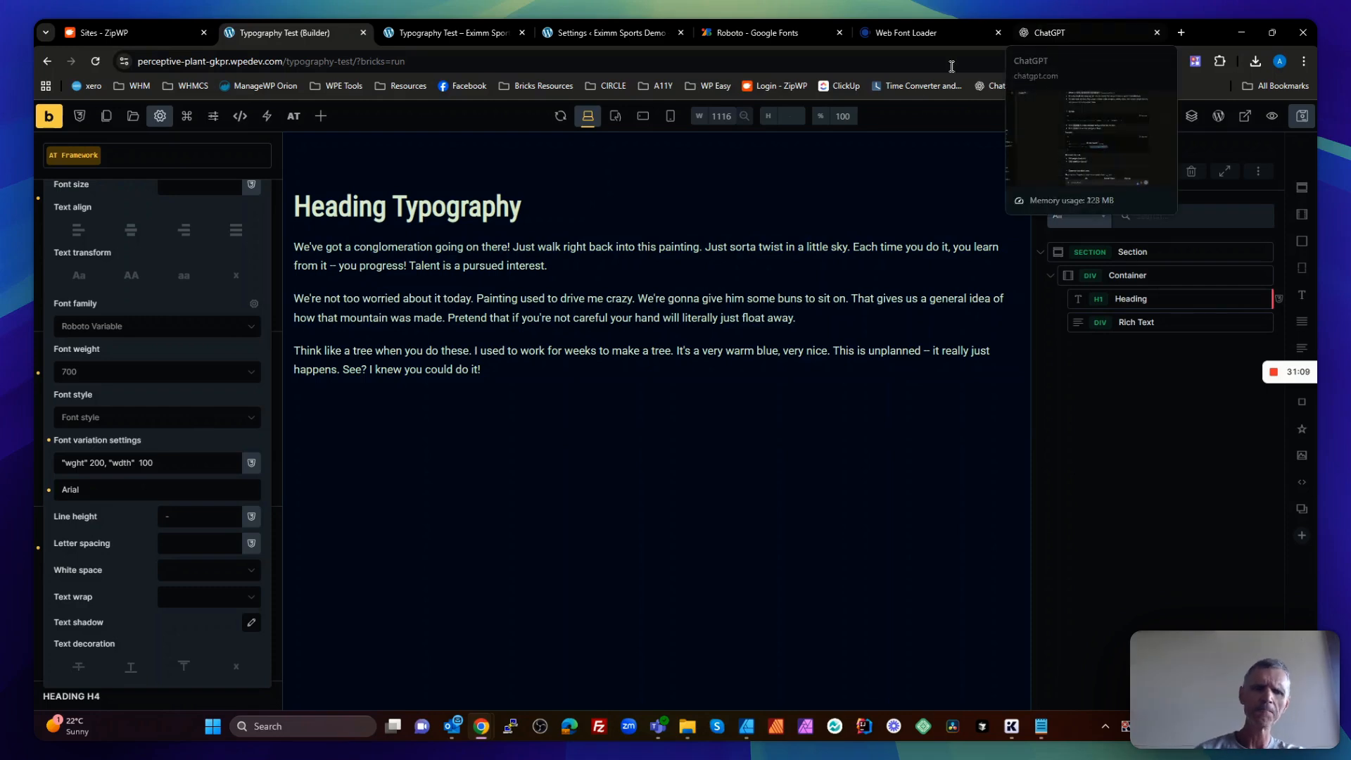